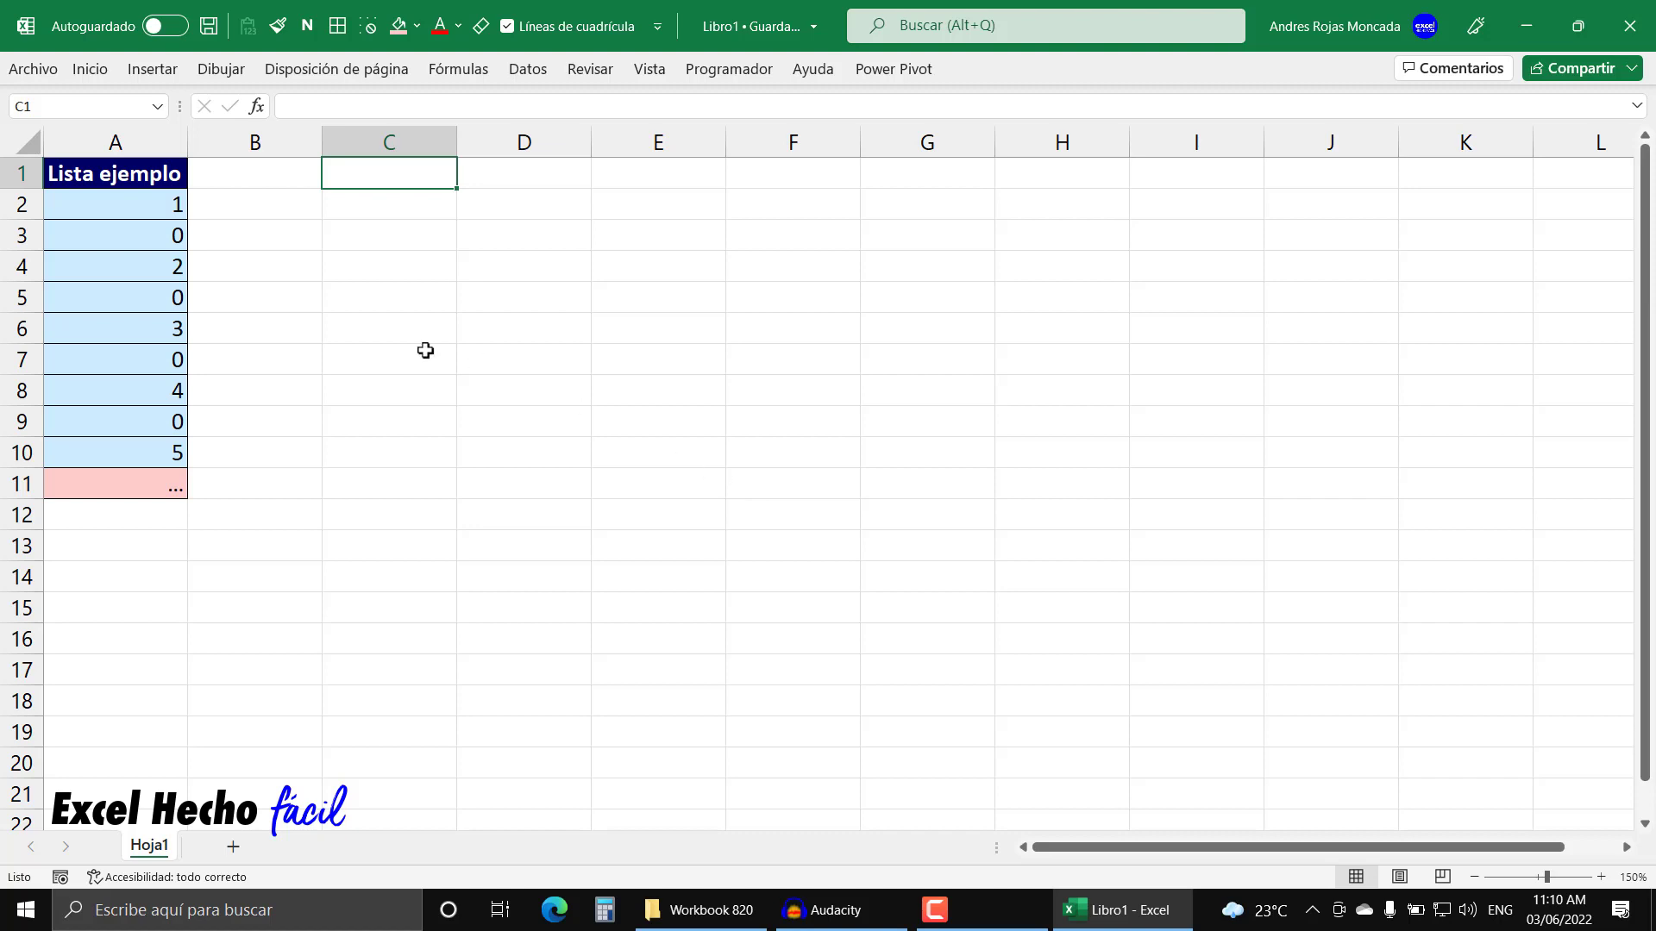
Step through the example list values 1, 0, 2, 0, 3, 0, 4, 0, 5.
{"action": "left_click", "coordinate": [166, 207]}
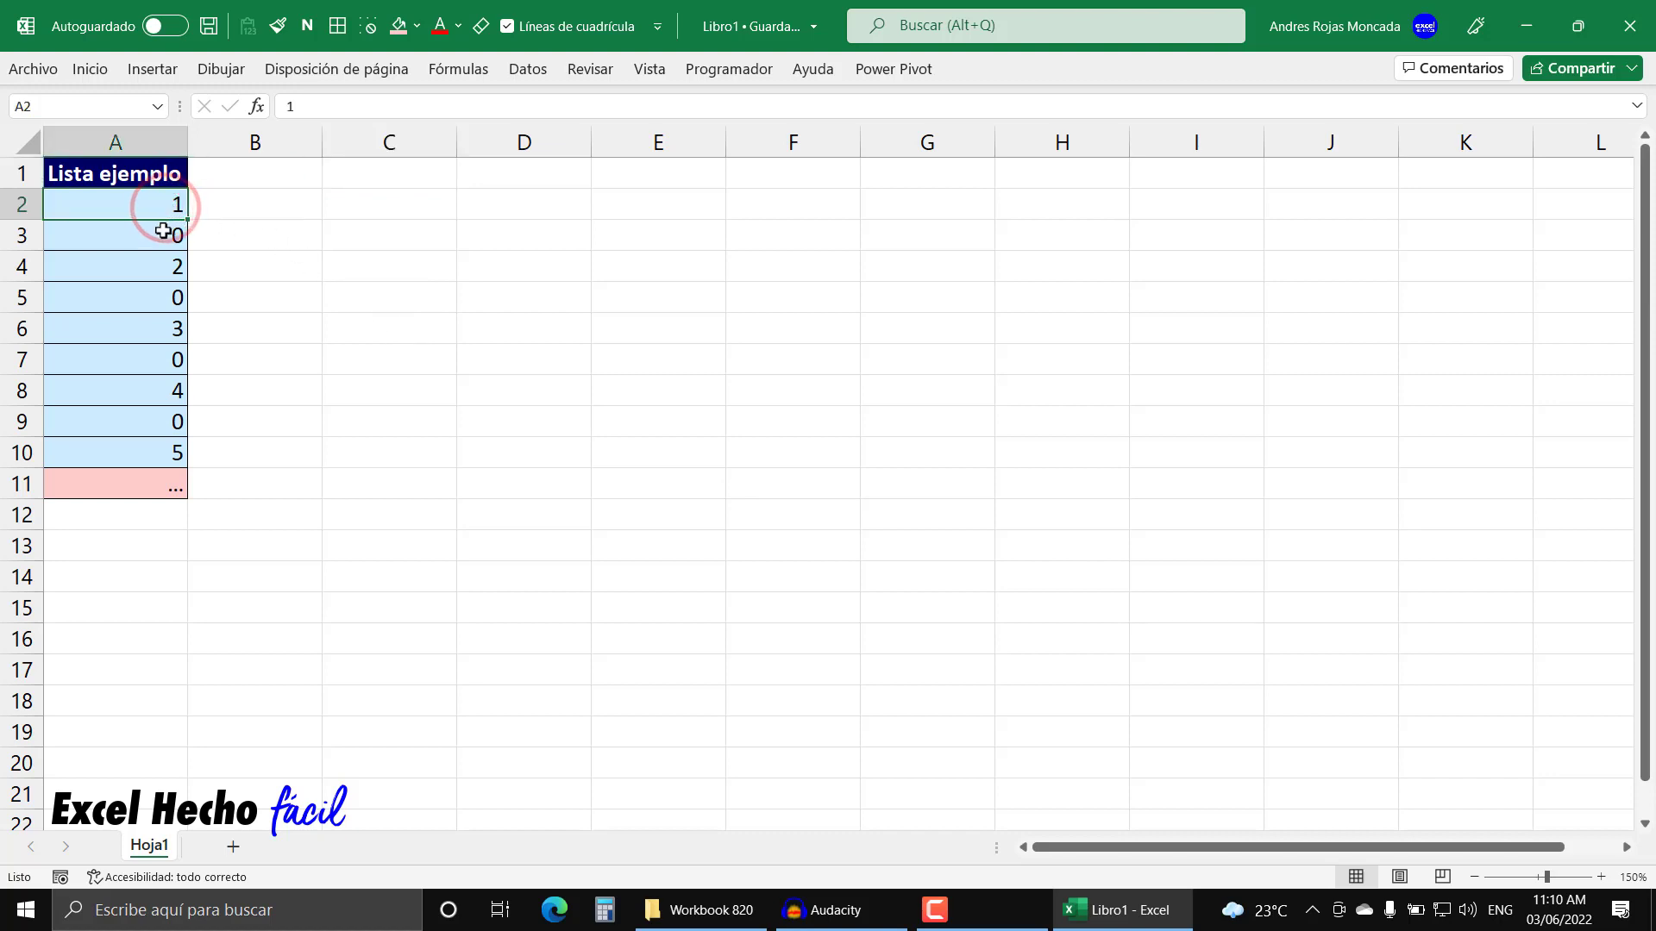
{"action": "left_click", "coordinate": [164, 231]}
{"action": "left_click", "coordinate": [162, 264]}
{"action": "left_click", "coordinate": [158, 293]}
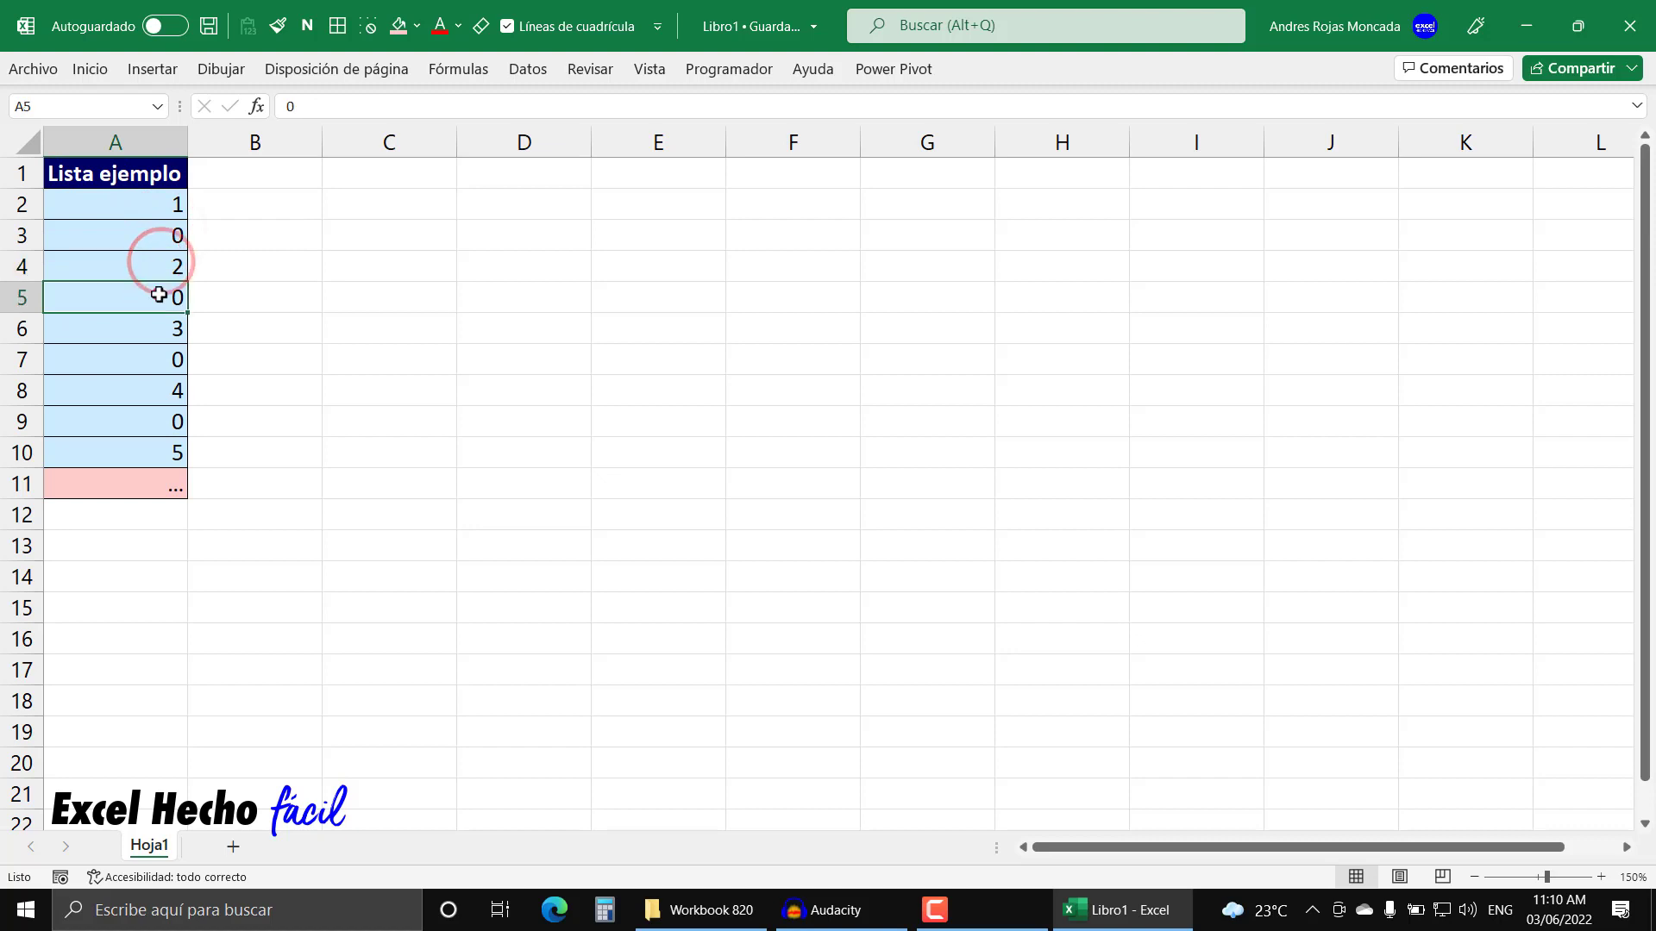
{"action": "left_click", "coordinate": [156, 325]}
{"action": "left_click", "coordinate": [154, 357]}
{"action": "left_click", "coordinate": [148, 390]}
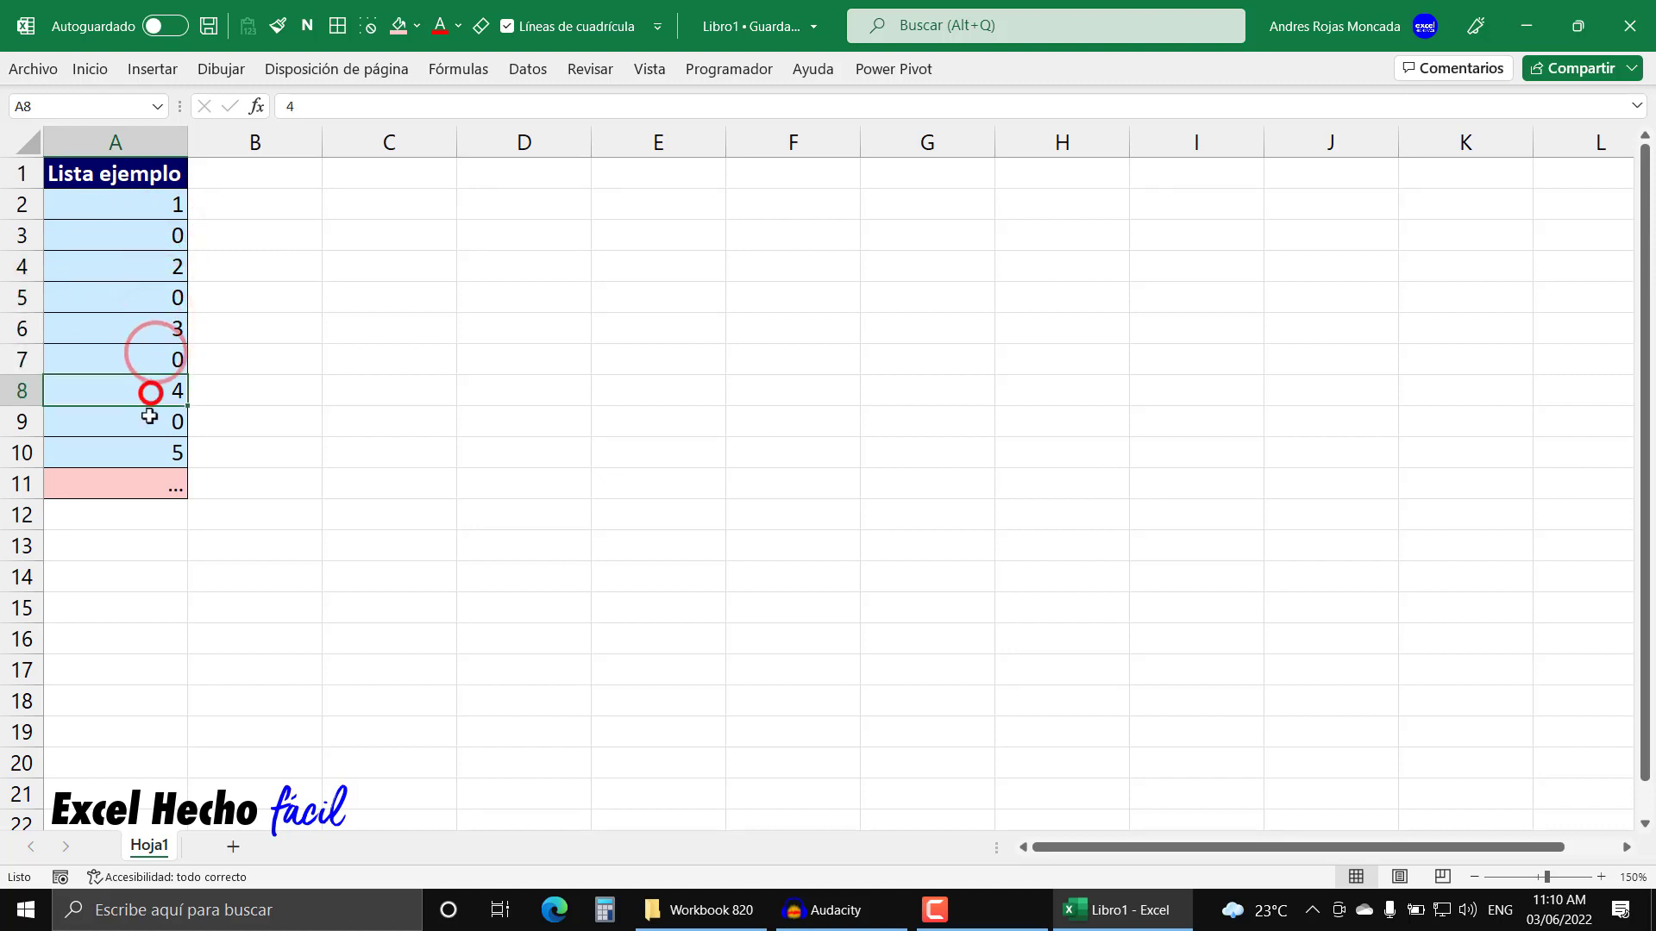
{"action": "left_click", "coordinate": [147, 422]}
{"action": "left_click", "coordinate": [147, 451]}
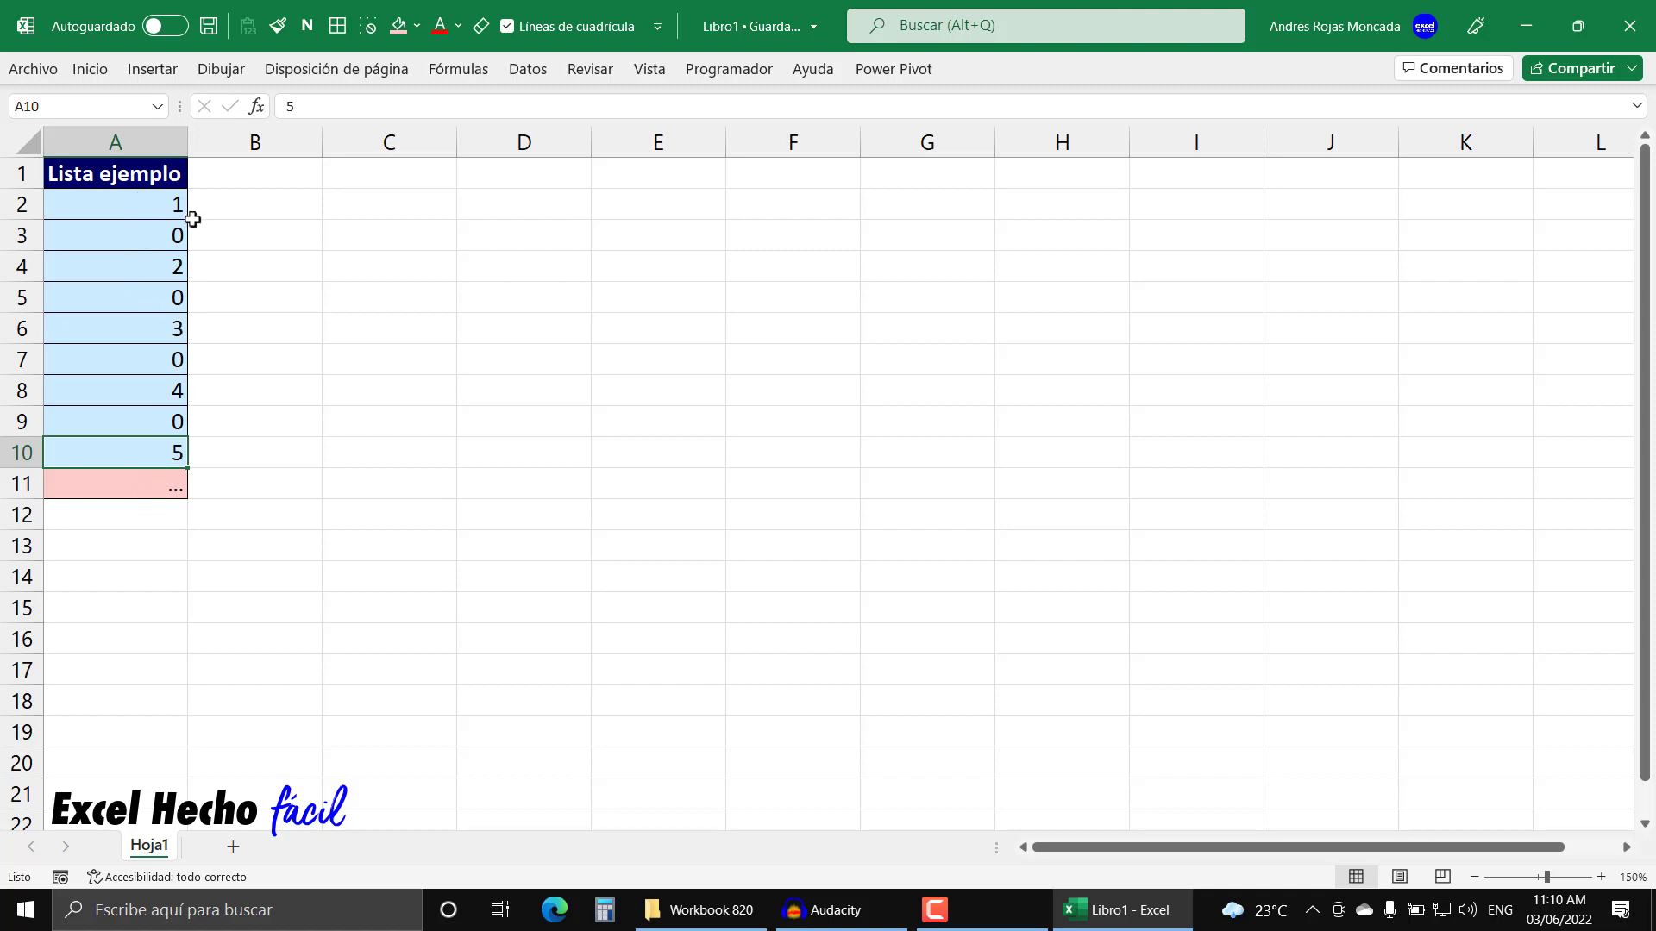
Enter the header 'Lista' in cell C1.
{"action": "left_click", "coordinate": [359, 174]}
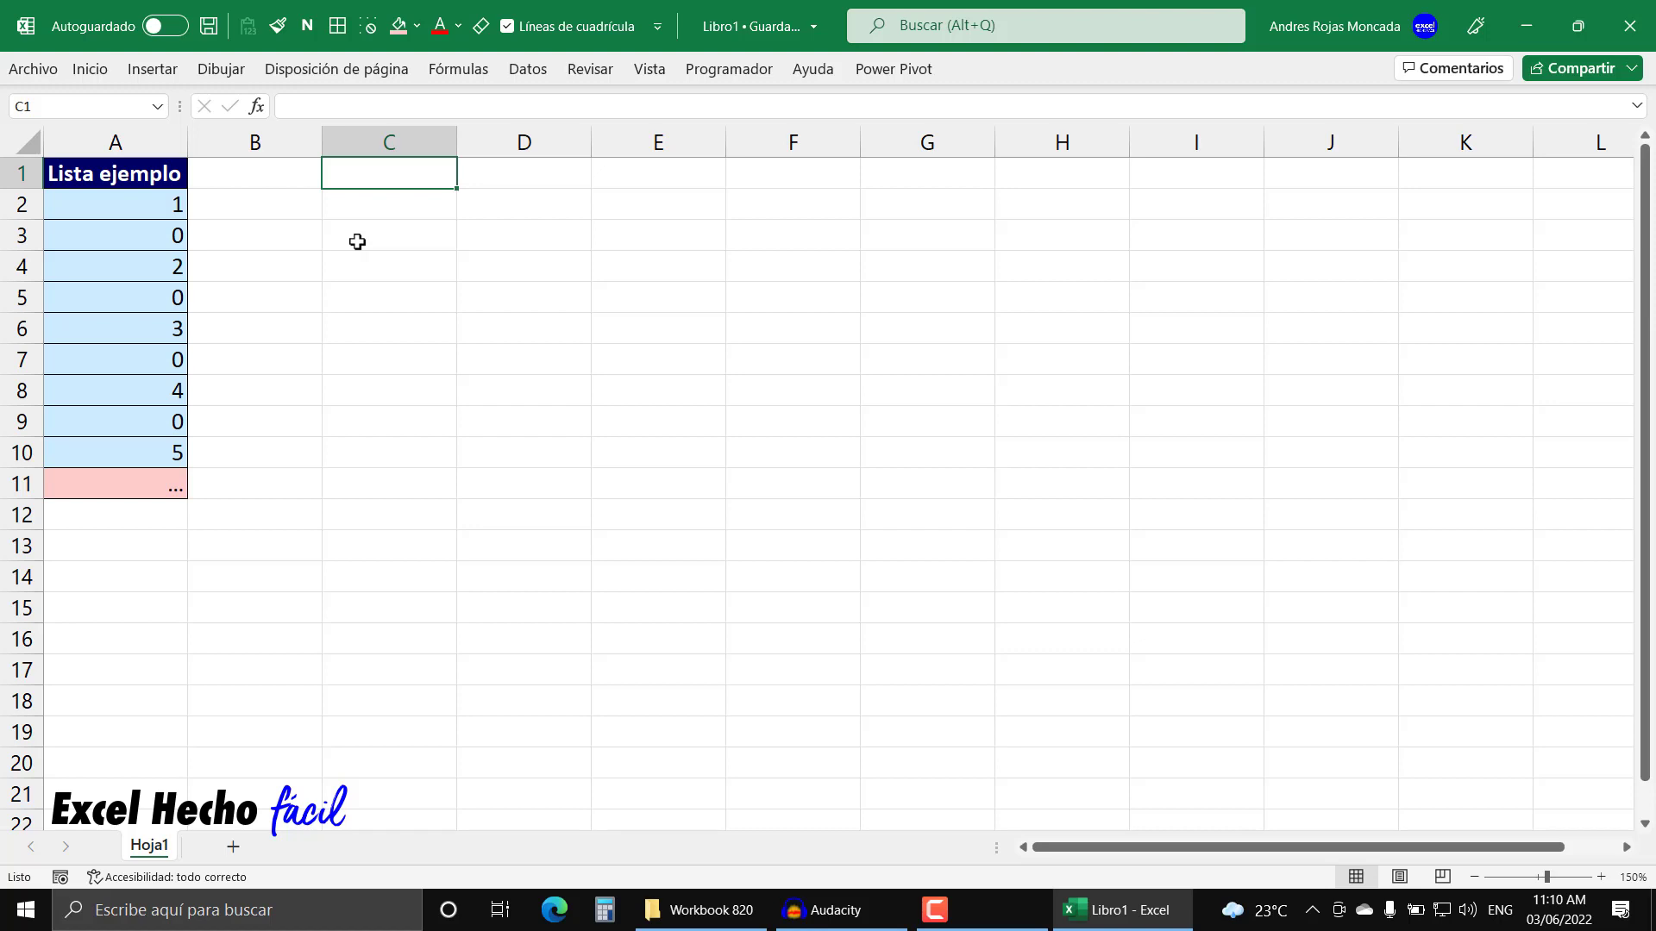
{"action": "type", "text": "Lis"}
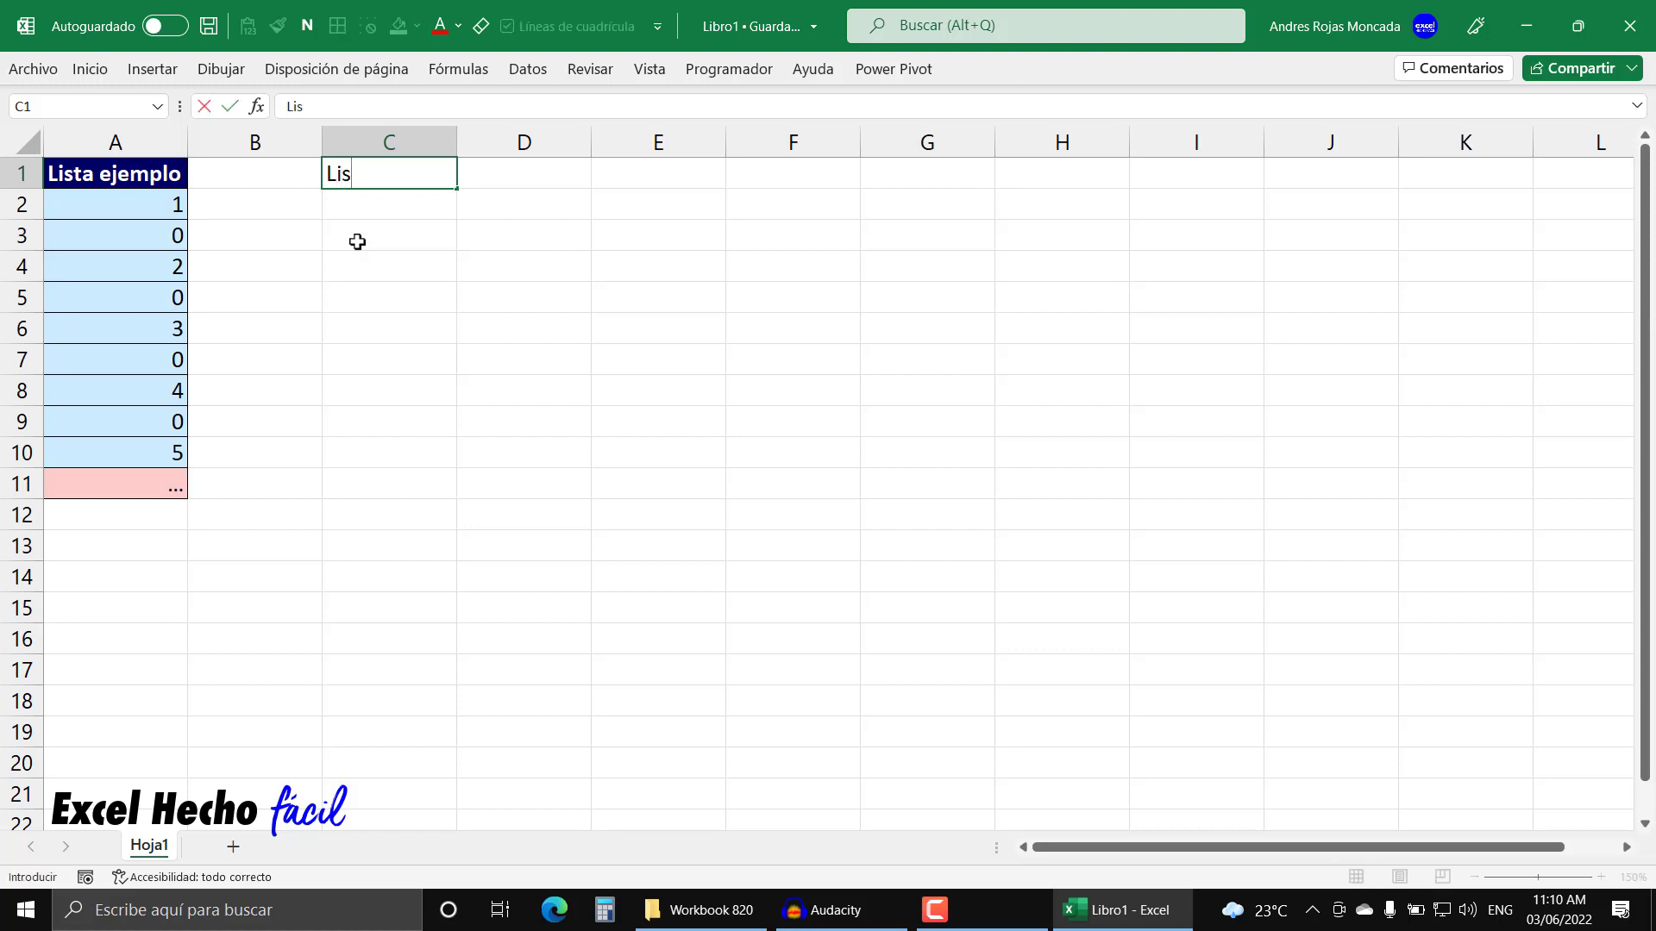
{"action": "type", "text": "ta"}
{"action": "key", "text": "Return"}
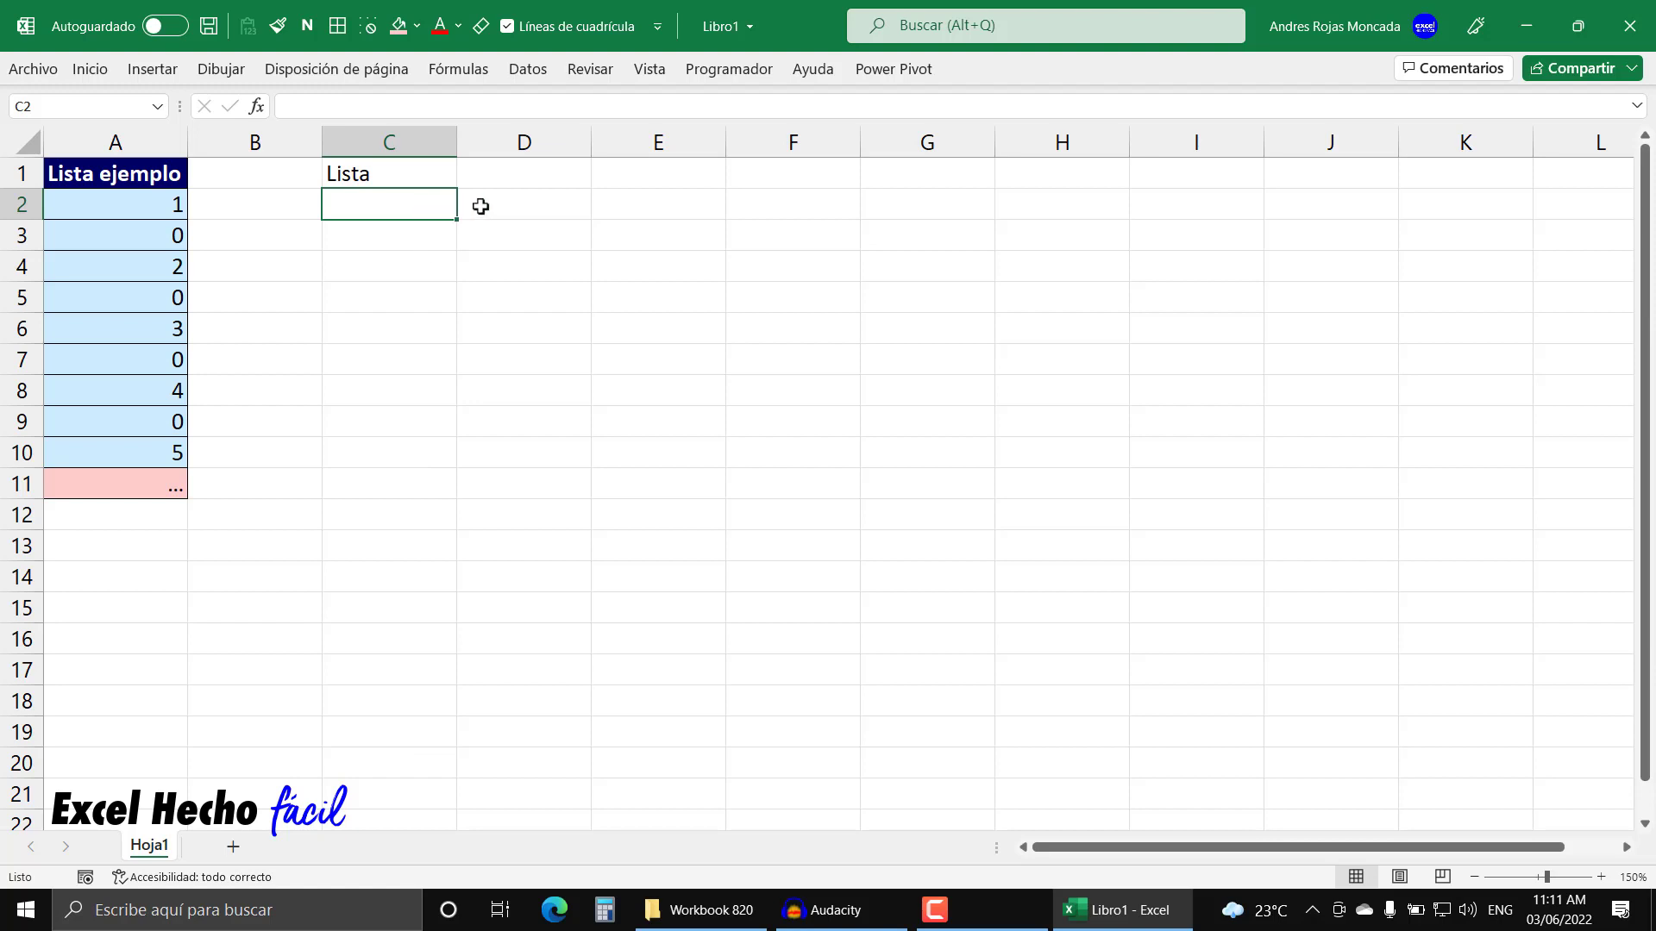
Copy the Lista ejemplo header's dark blue fill and bold white text onto C1.
{"action": "left_click", "coordinate": [177, 172]}
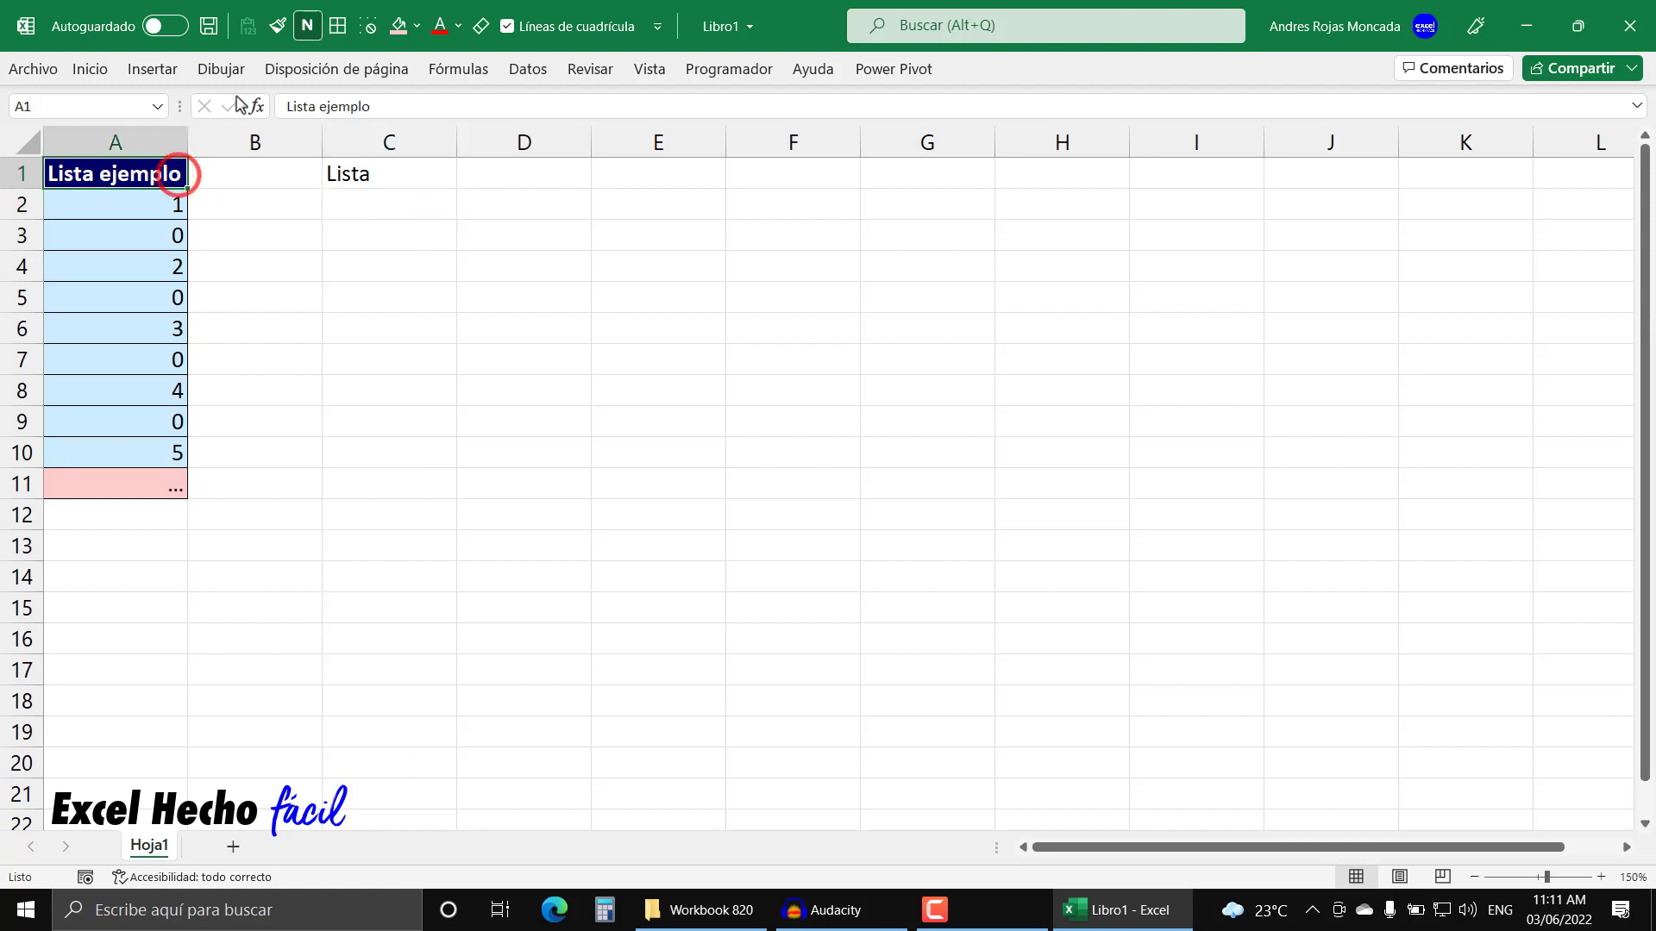
{"action": "left_click", "coordinate": [276, 26]}
{"action": "left_click", "coordinate": [400, 183]}
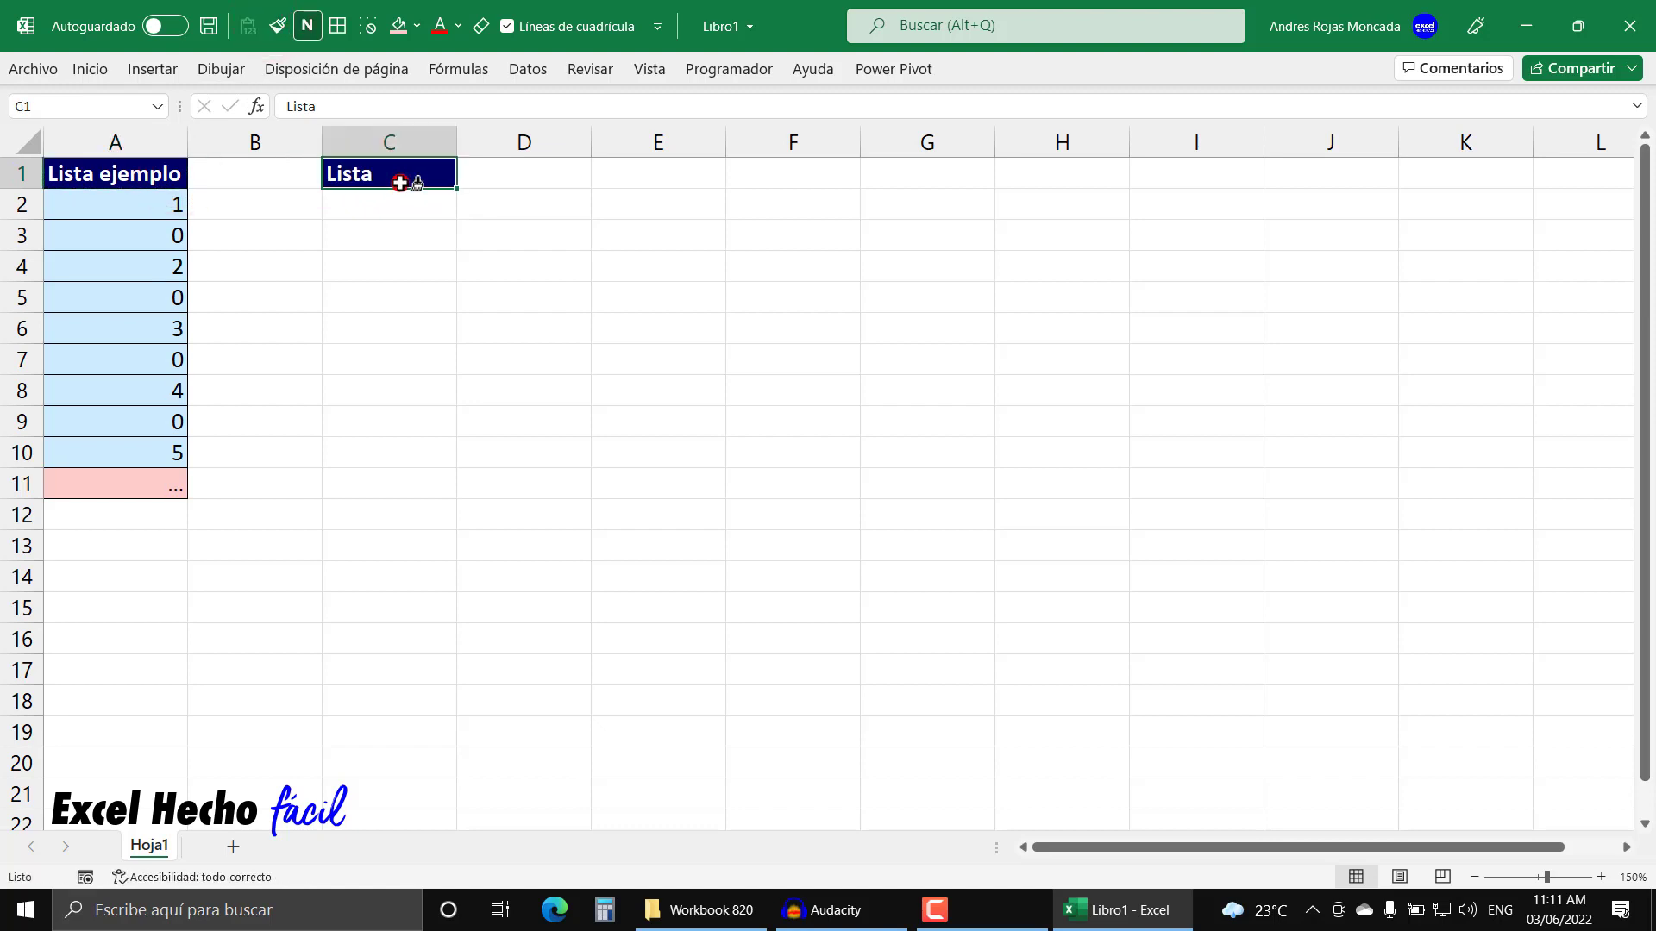
{"action": "left_click", "coordinate": [400, 205]}
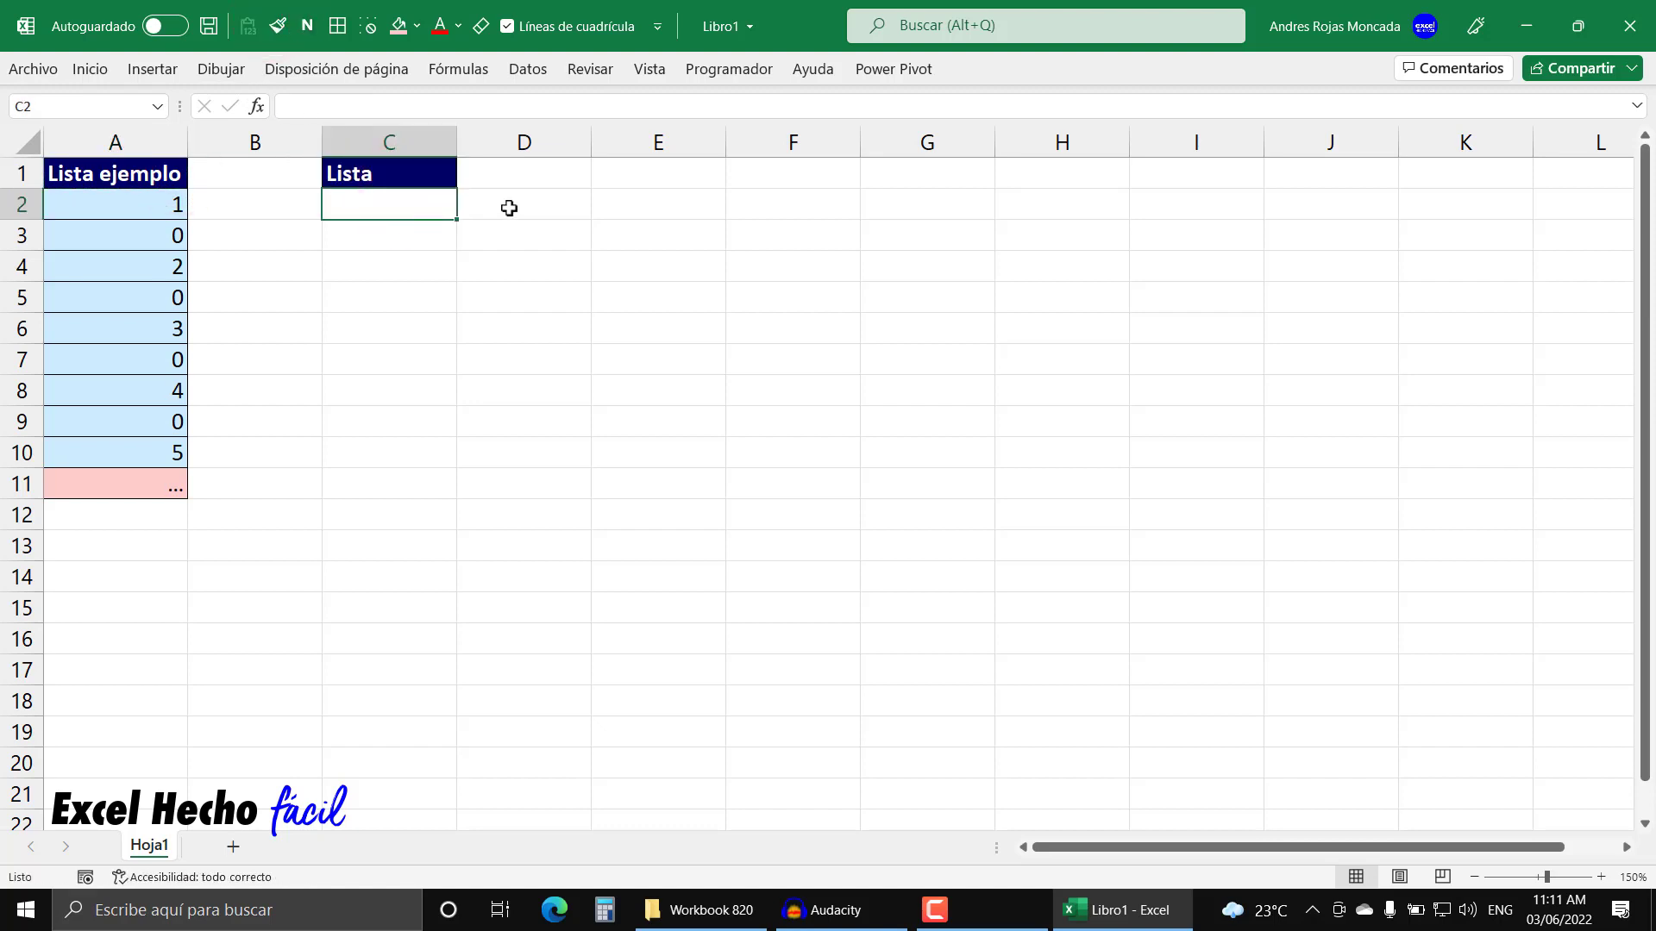
Enter =FILAS($C$2:C2) in C2 so it returns 1.
{"action": "type", "text": "=fil"}
{"action": "key", "text": "Down"}
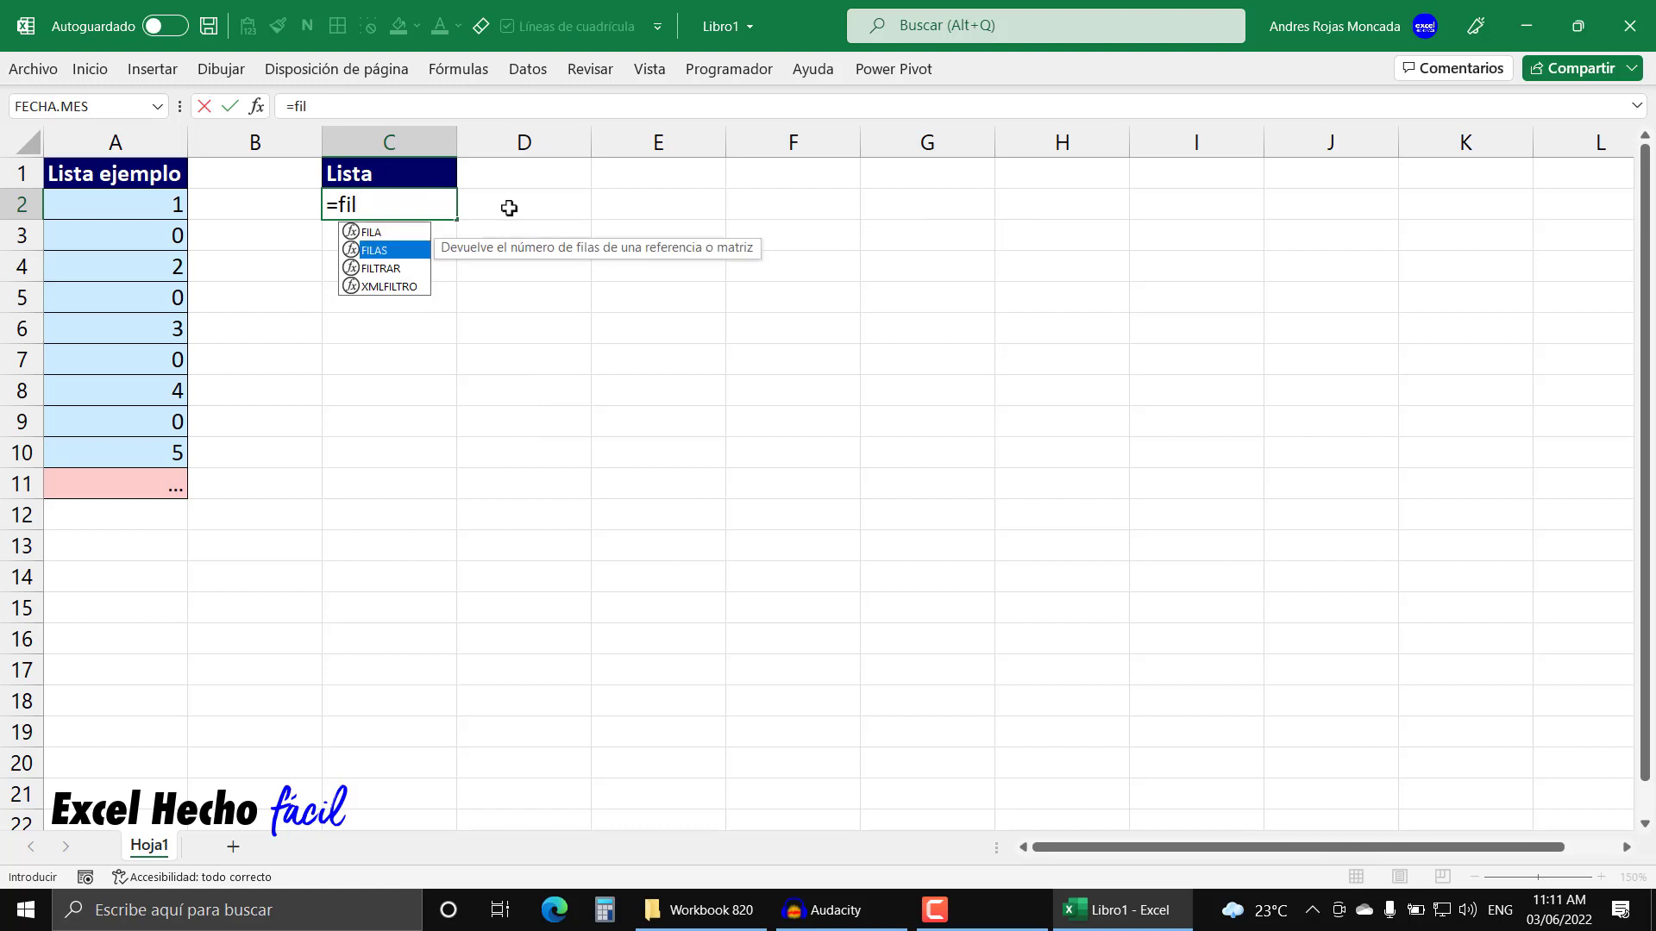
{"action": "key", "text": "Tab"}
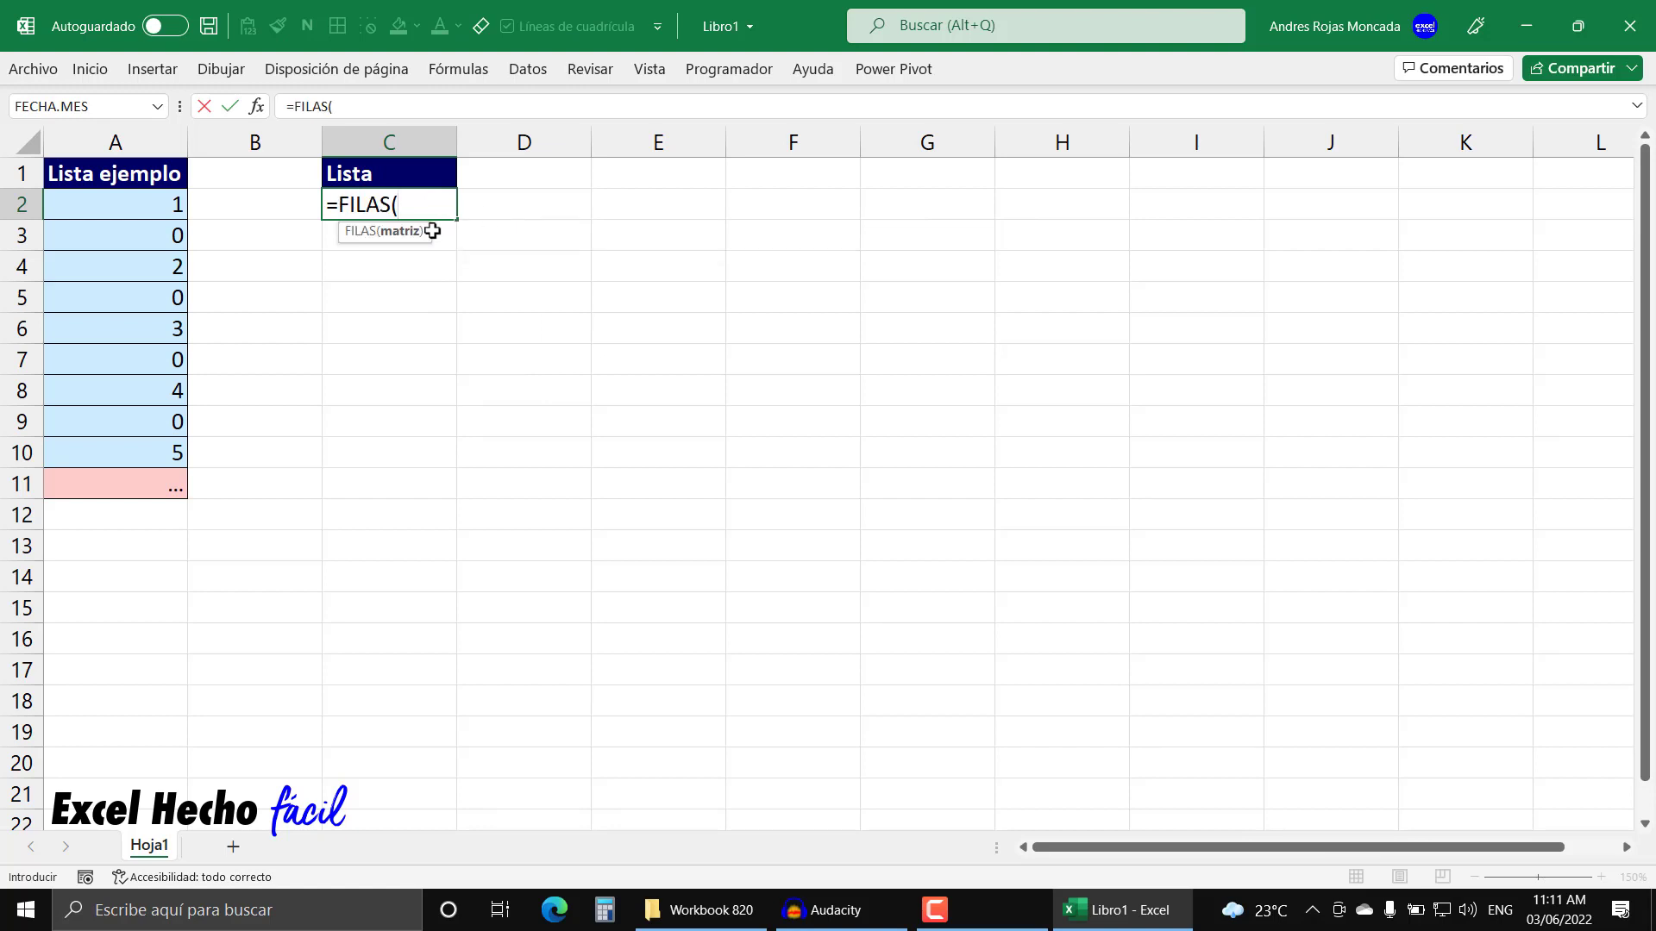
{"action": "mouse_move", "coordinate": [425, 232]}
{"action": "left_mouse_down"}
{"action": "mouse_move", "coordinate": [540, 192]}
{"action": "mouse_move", "coordinate": [549, 172]}
{"action": "left_mouse_up"}
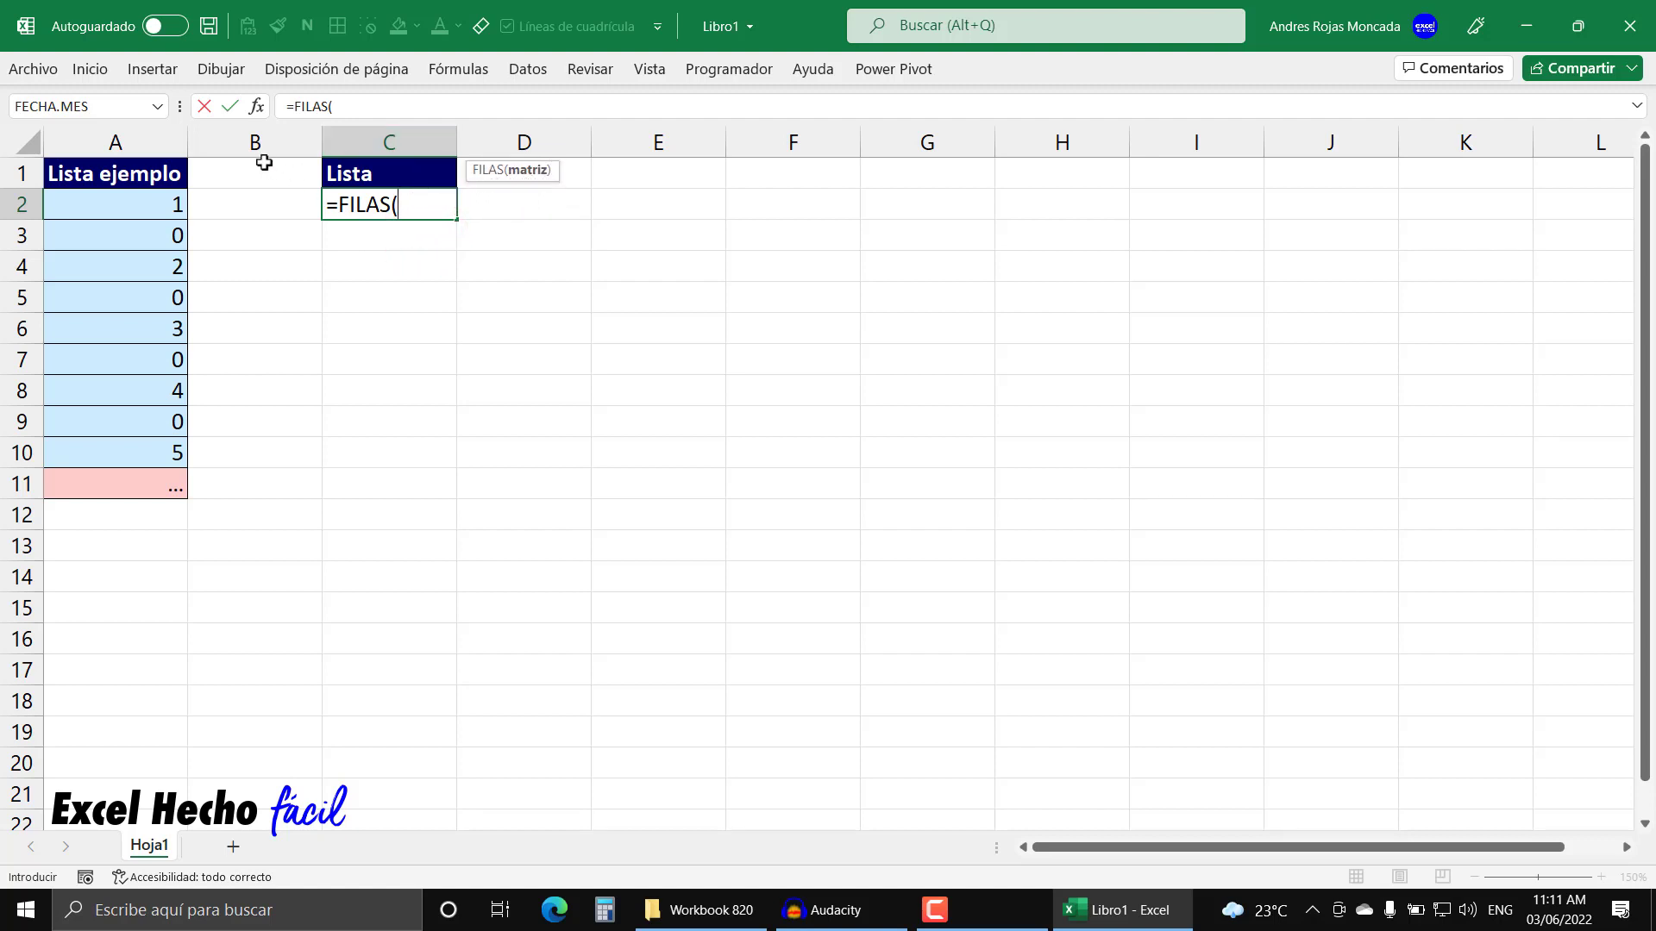
{"action": "type", "text": "C"}
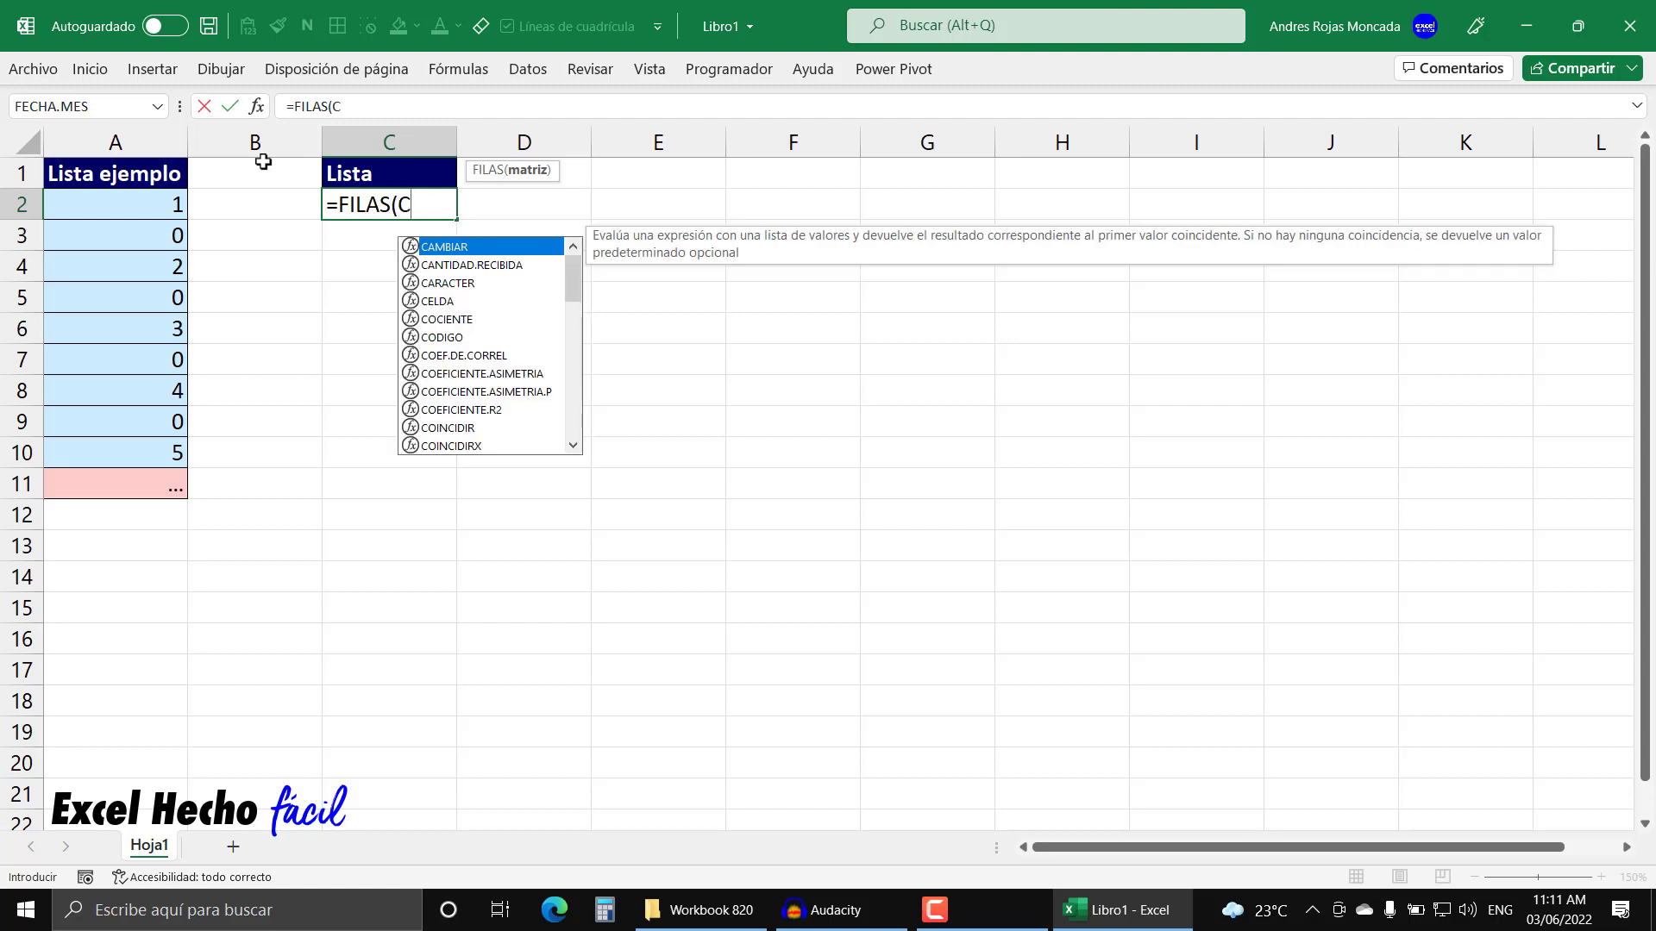
{"action": "type", "text": "2"}
{"action": "key", "text": "F4"}
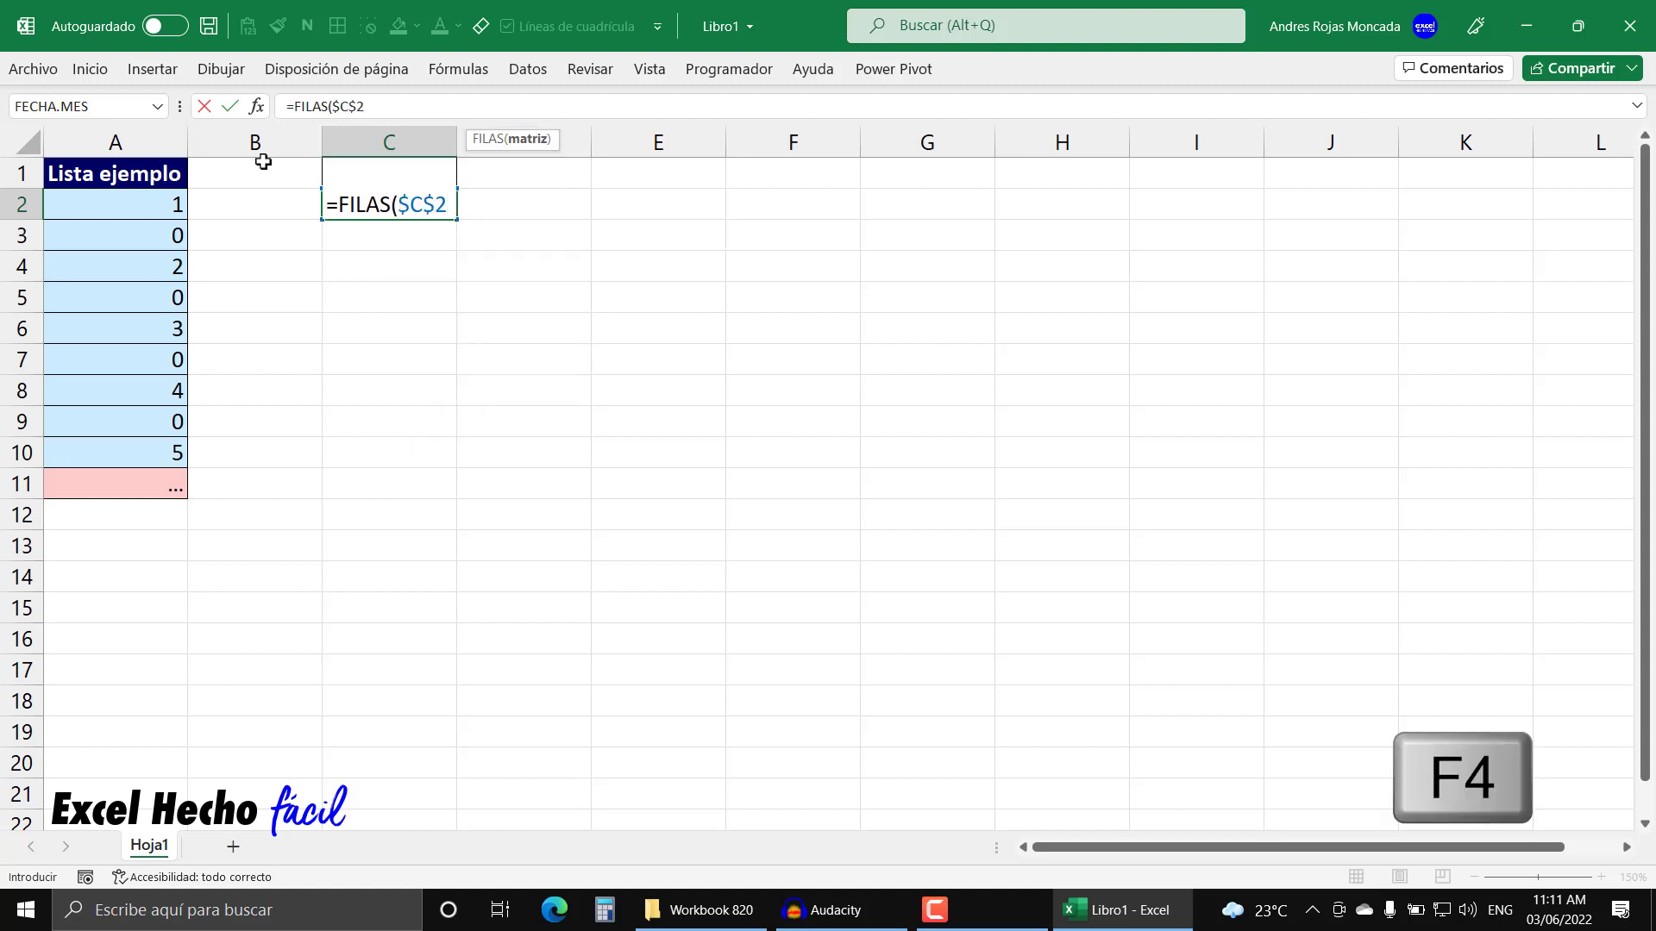
{"action": "type", "text": ":"}
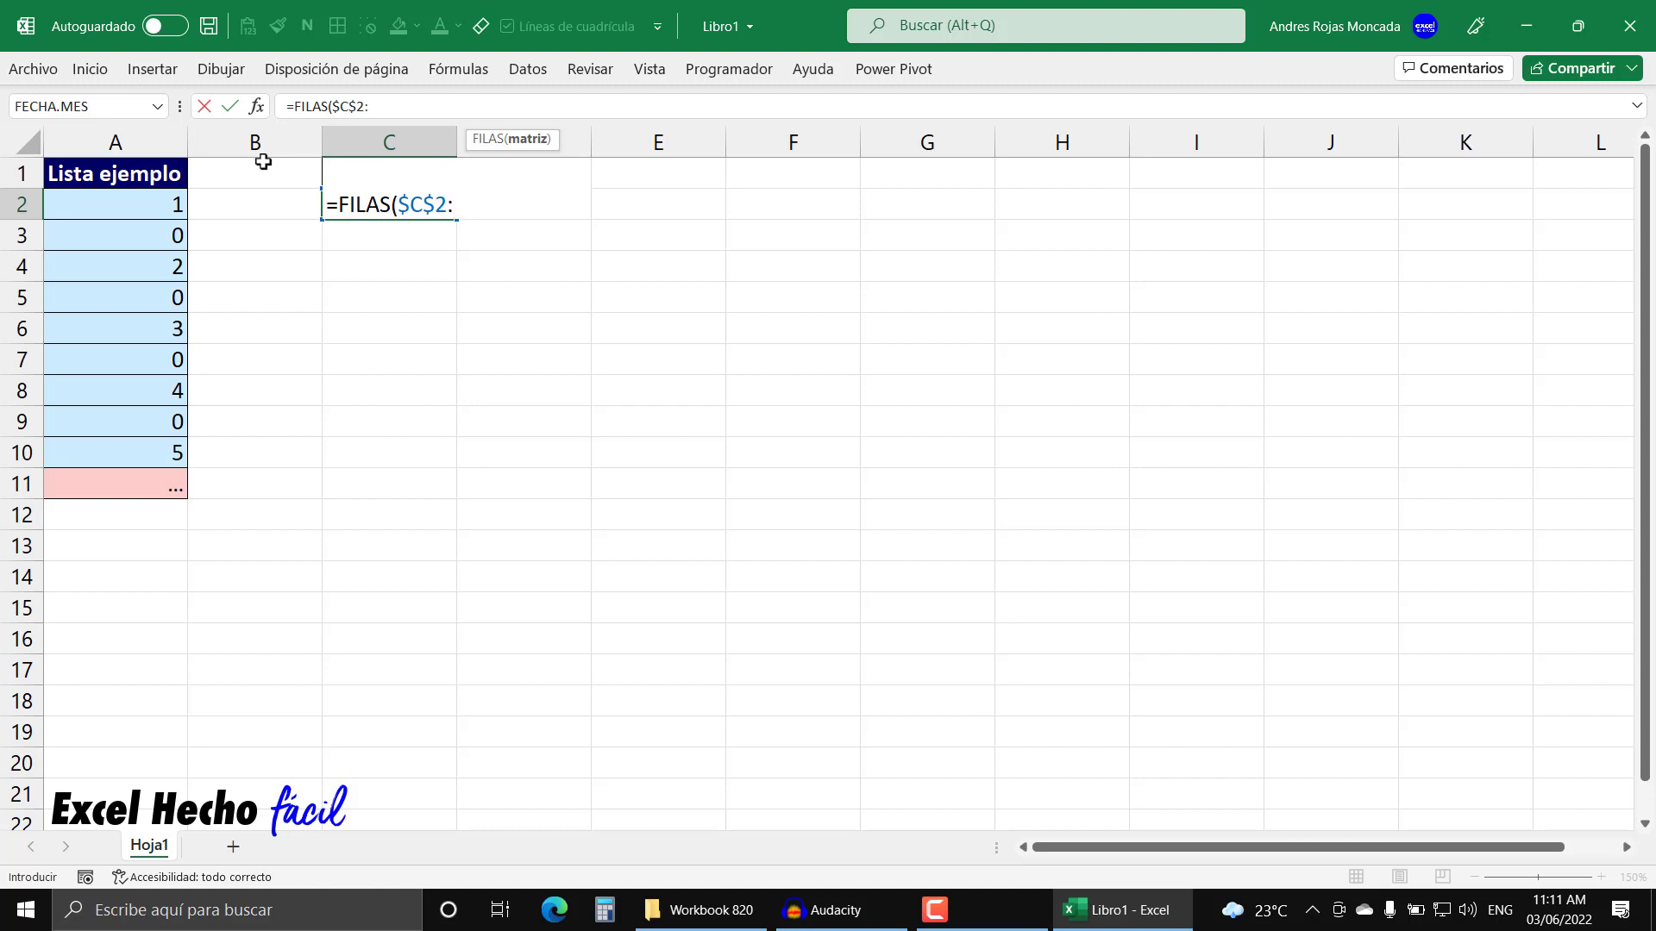
{"action": "type", "text": "C2"}
{"action": "type", "text": ")"}
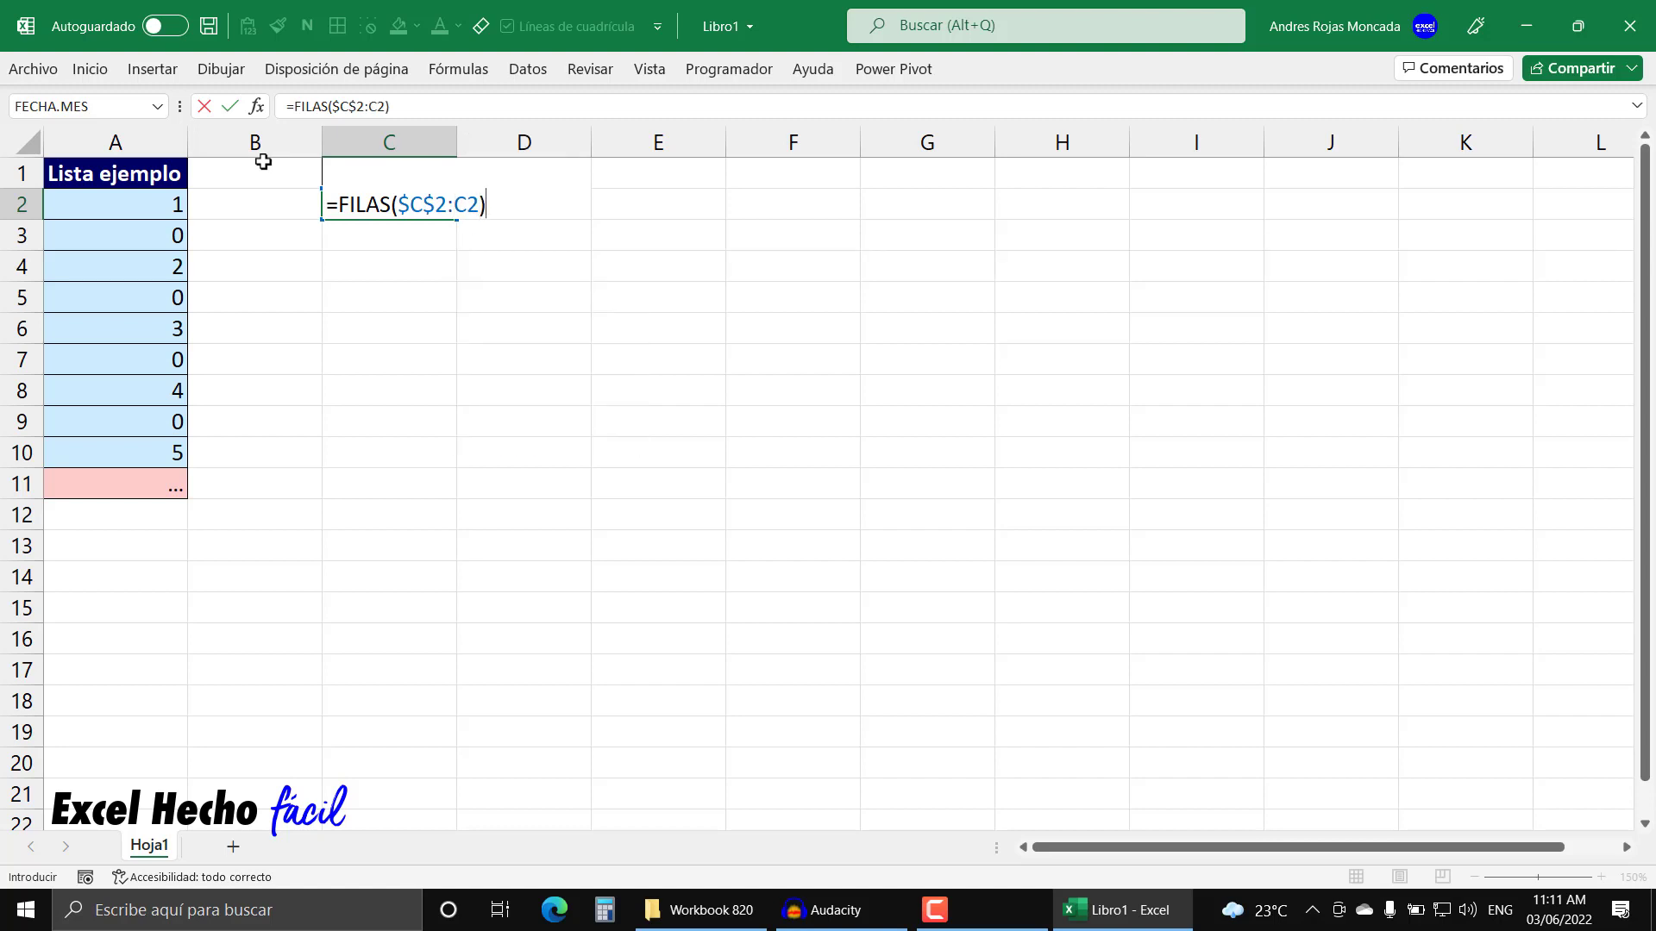
{"action": "key", "text": "Return"}
{"action": "left_click", "coordinate": [385, 204]}
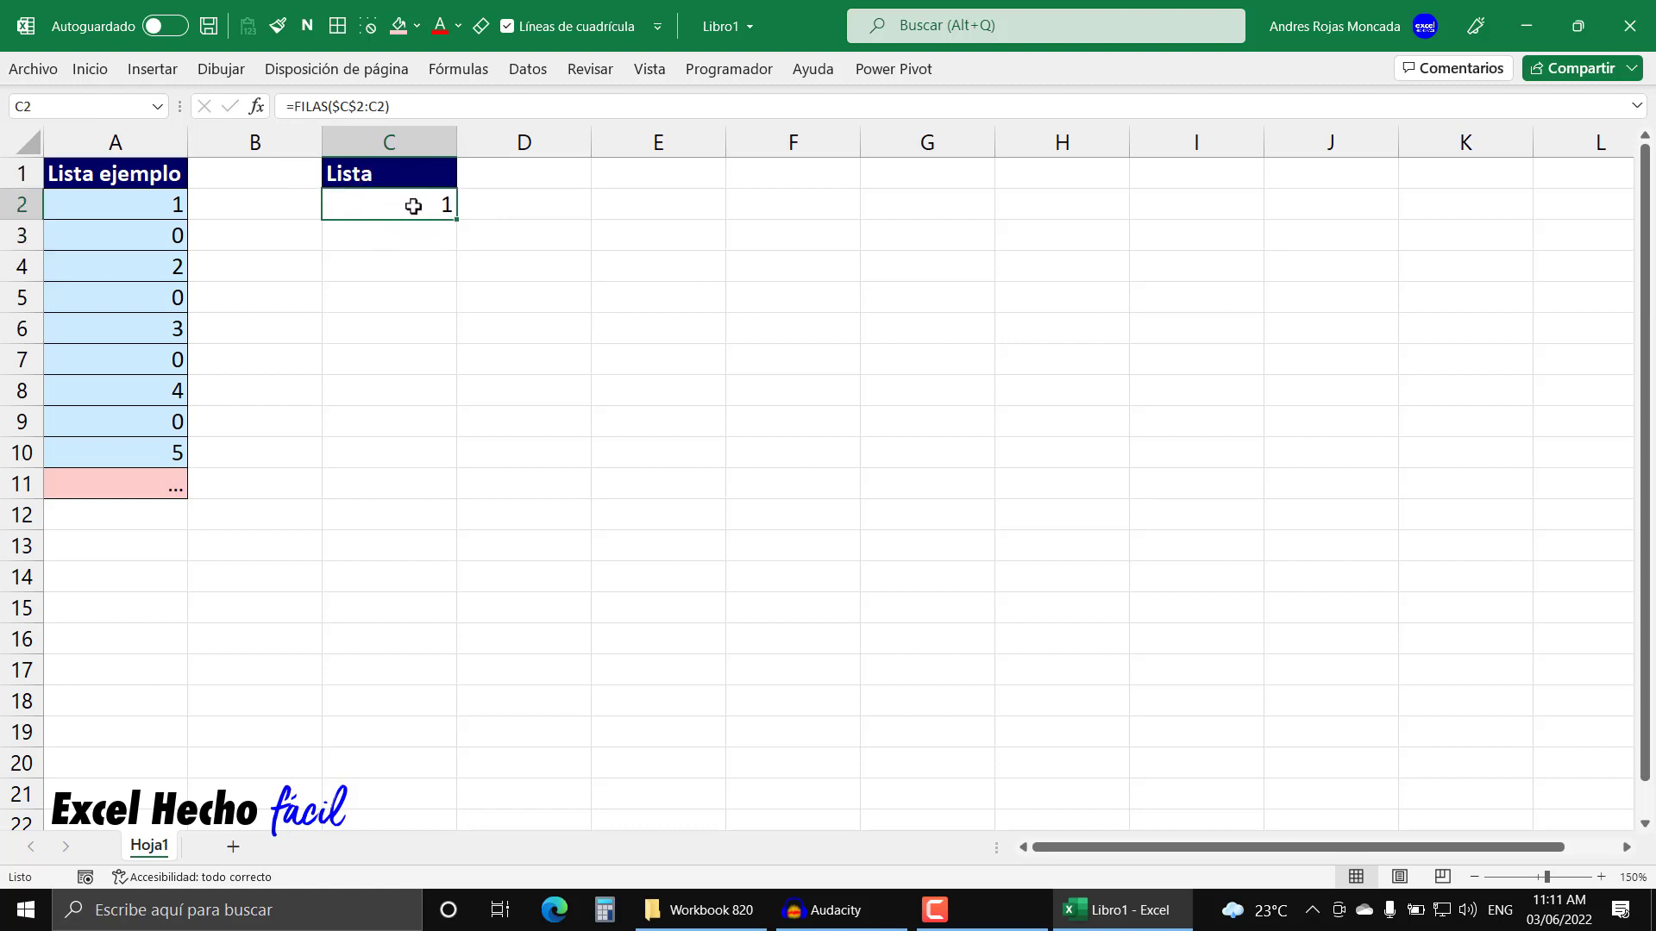
Fill the FILAS formula down to C19 and inspect C6's copied formula.
{"action": "left_click_drag", "start_coordinate": [456, 220], "coordinate": [429, 762]}
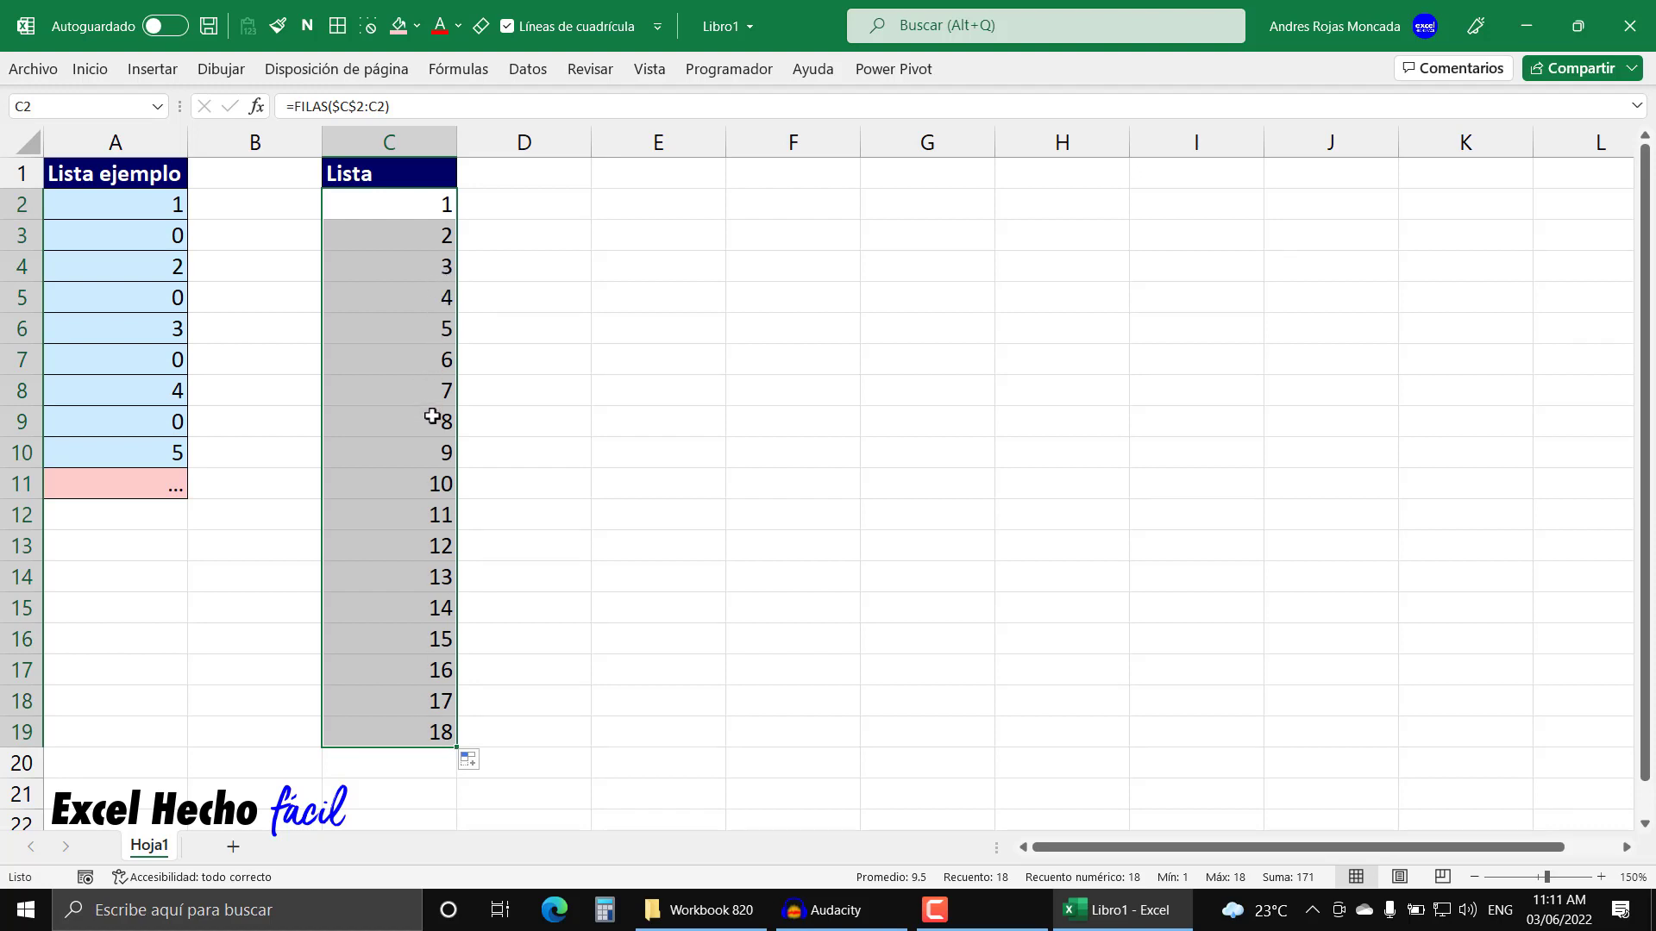
{"action": "left_click", "coordinate": [428, 336]}
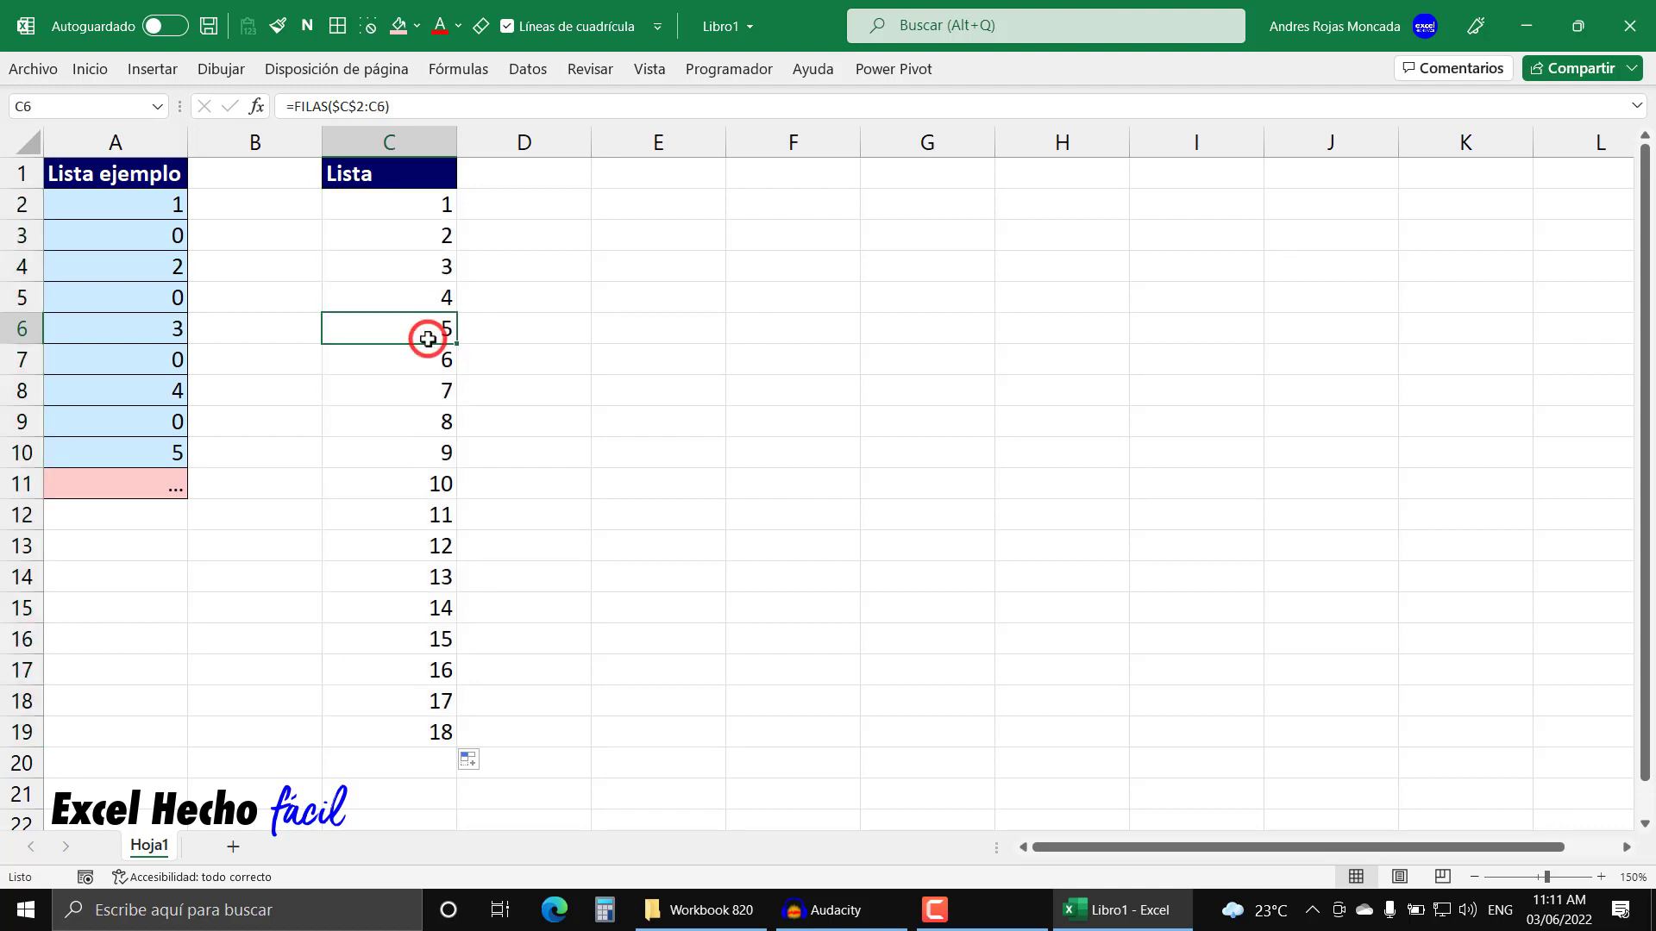
{"action": "key", "text": "F2"}
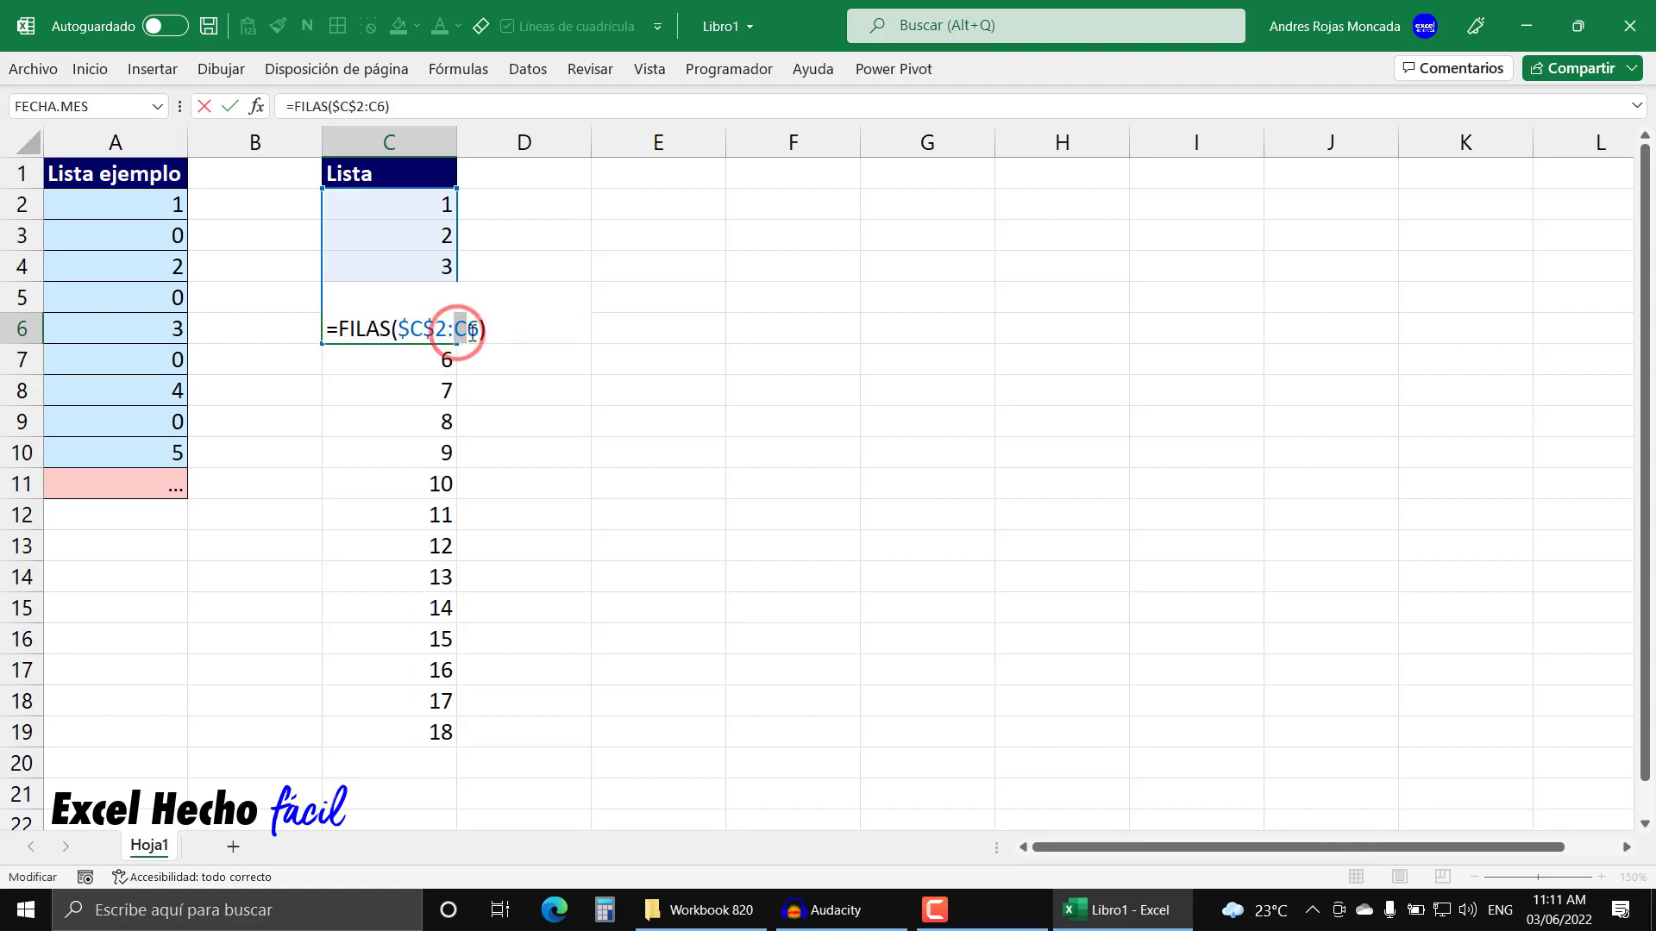
{"action": "left_click_drag", "start_coordinate": [457, 330], "coordinate": [478, 330]}
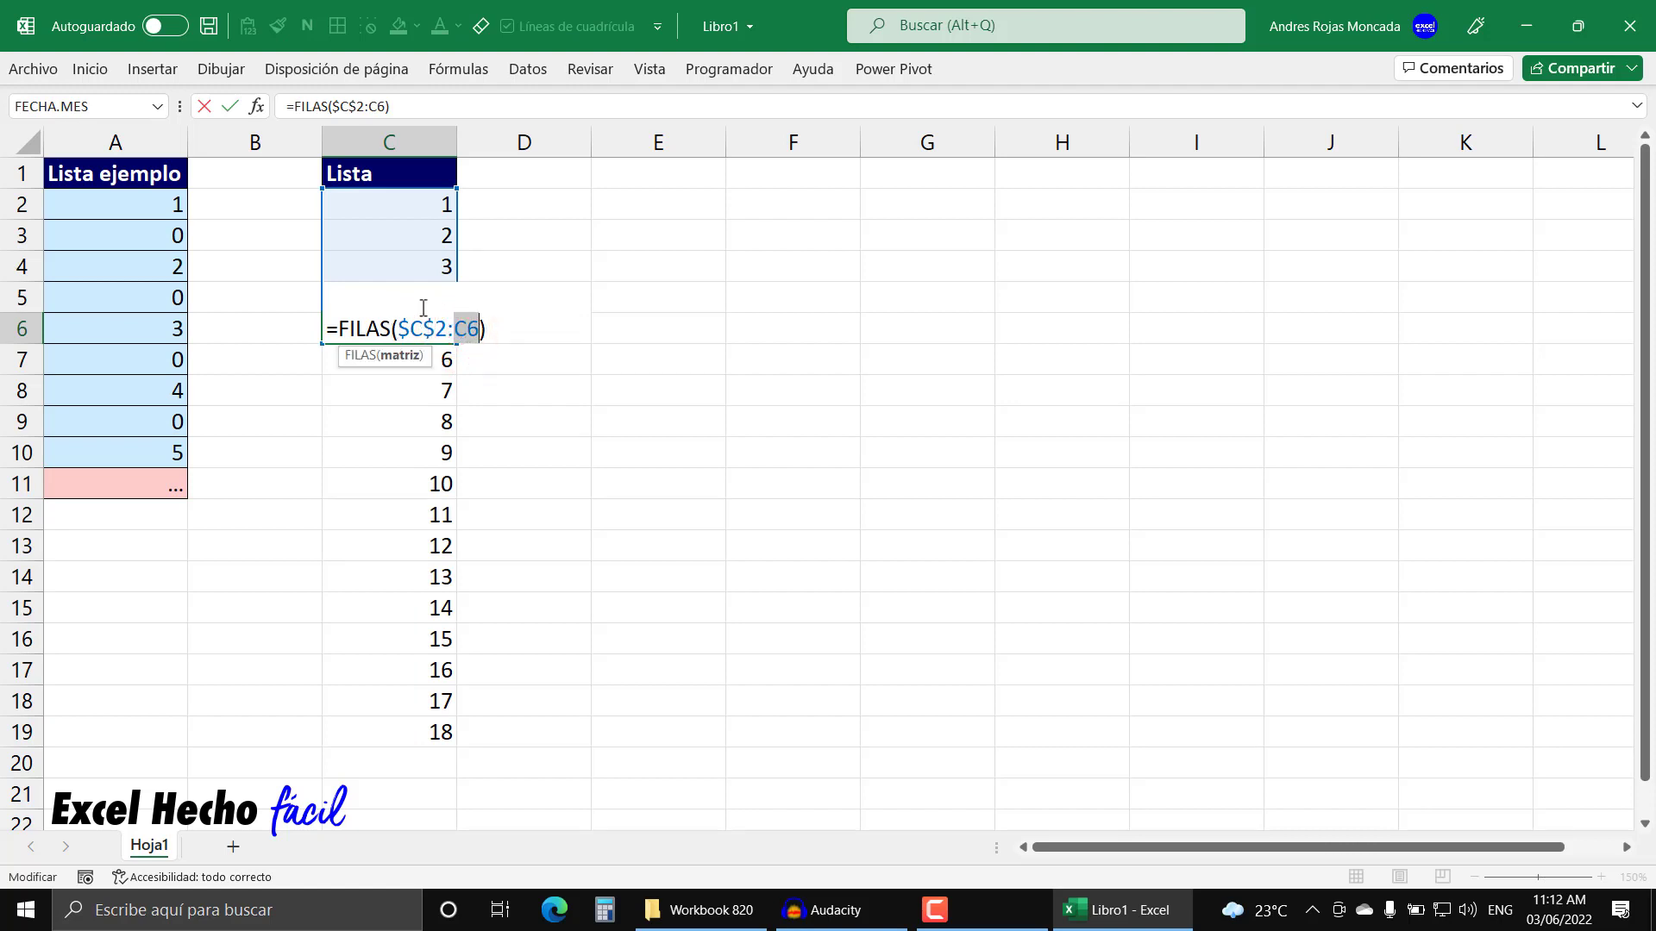
{"action": "key", "text": "Escape"}
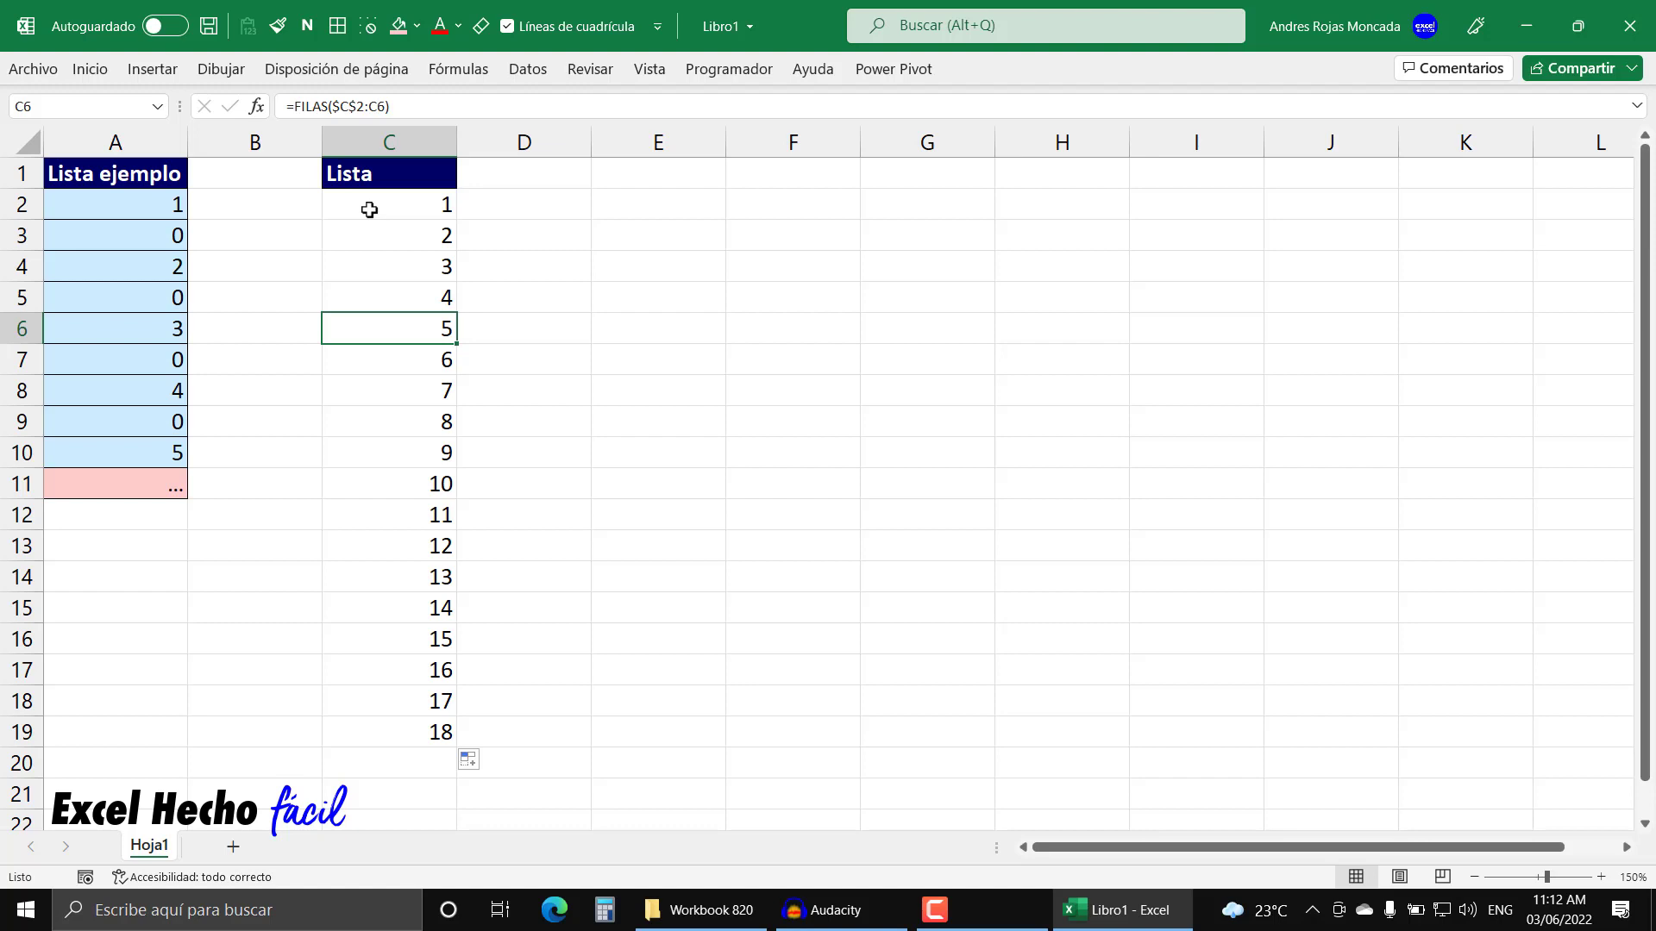
{"action": "left_click", "coordinate": [136, 205]}
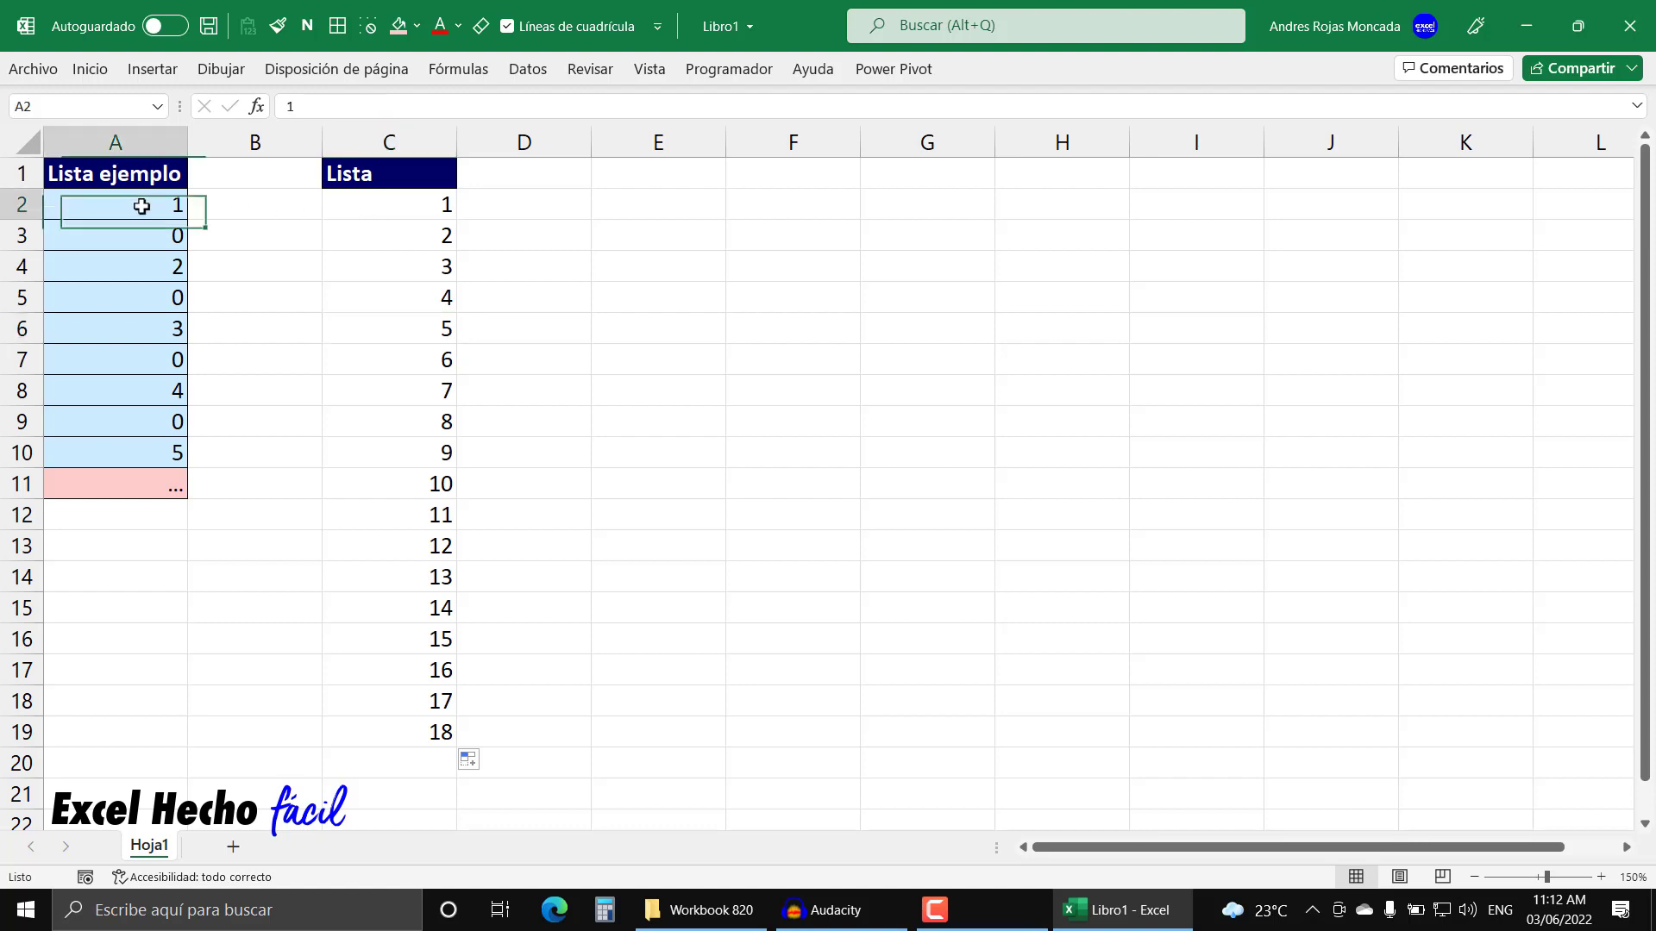
{"action": "left_click", "coordinate": [22, 205]}
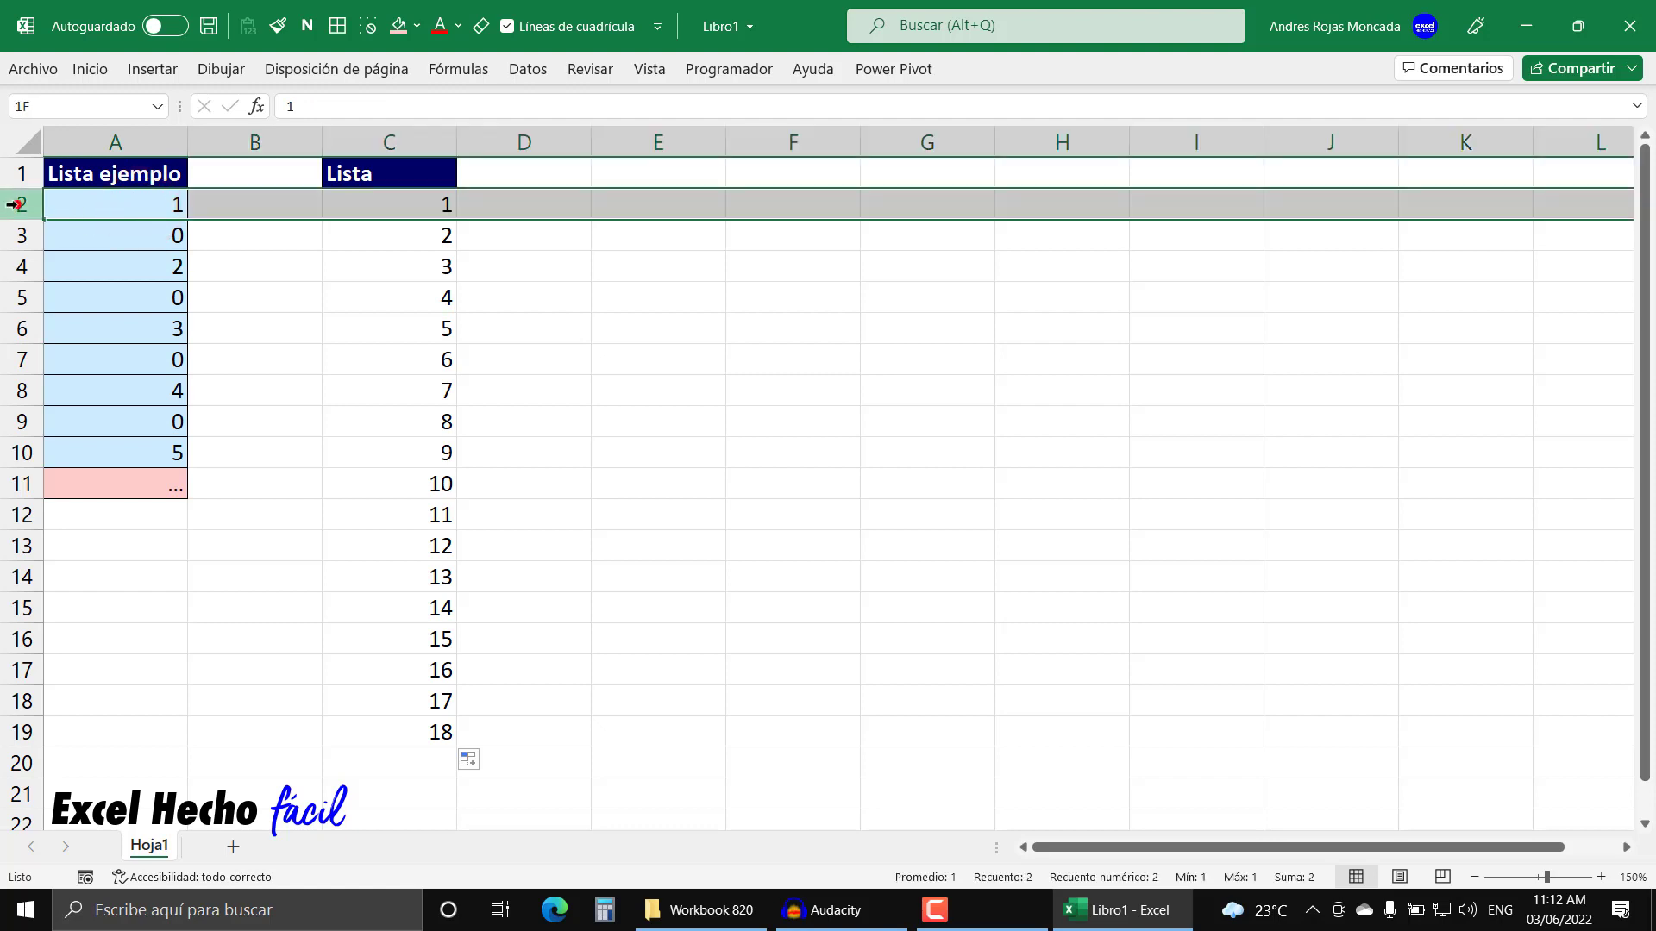
{"action": "left_click", "coordinate": [17, 265], "text": "ctrl"}
{"action": "left_click", "coordinate": [22, 328], "text": "ctrl"}
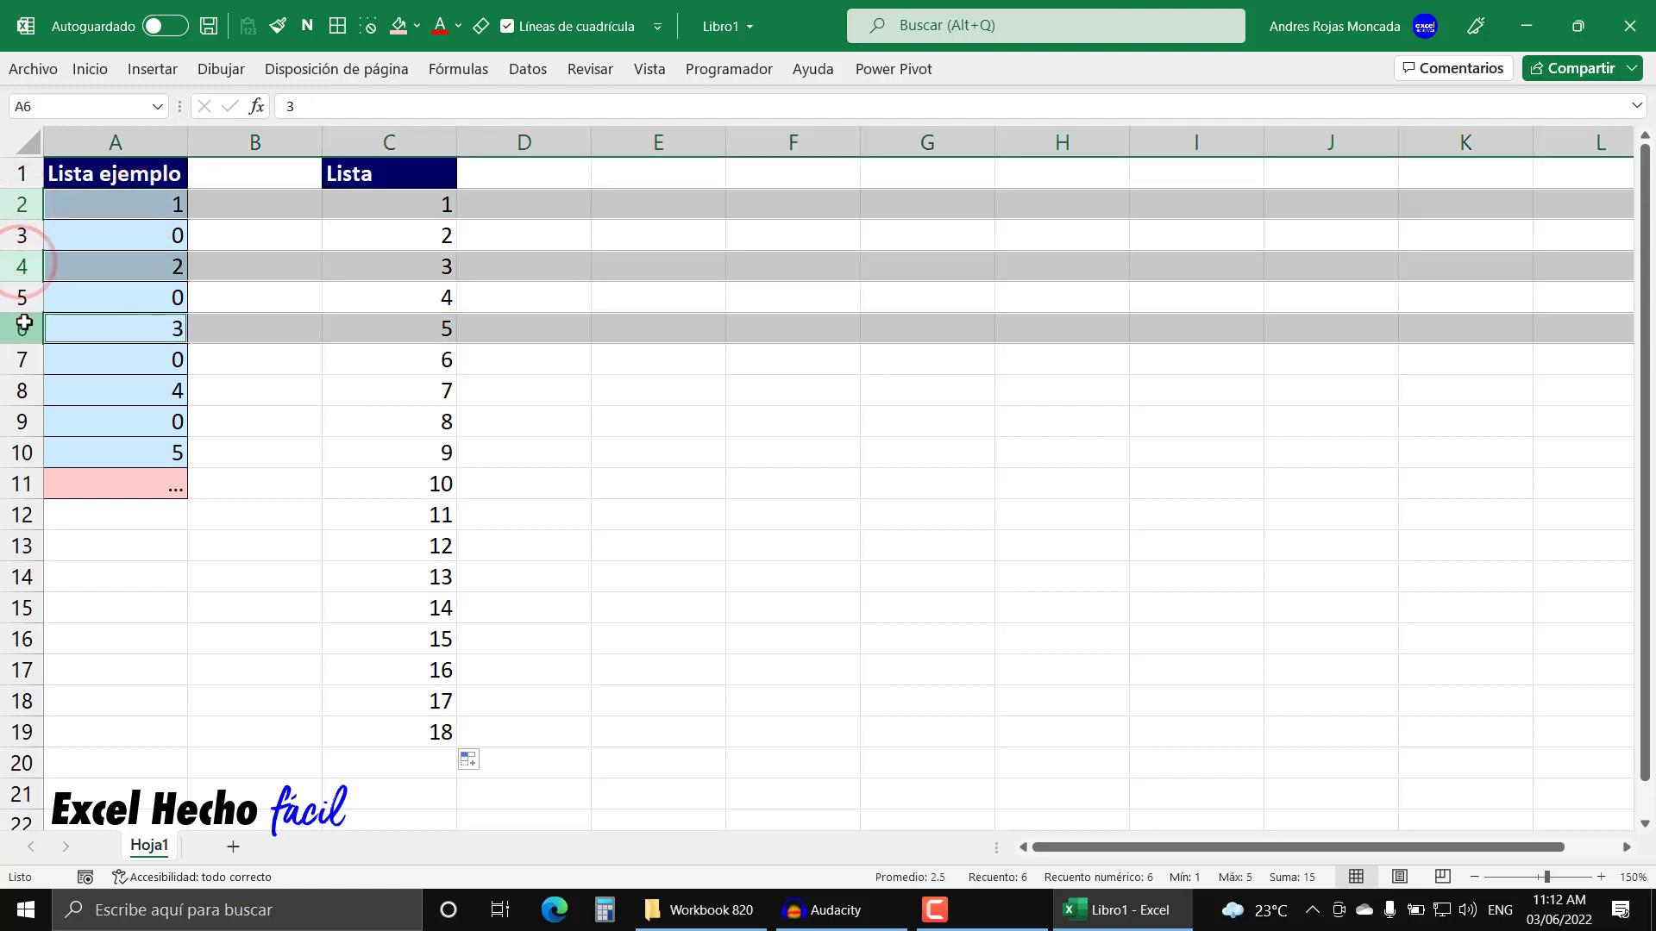
{"action": "left_click", "coordinate": [25, 385], "text": "ctrl"}
{"action": "left_click", "coordinate": [22, 452], "text": "ctrl"}
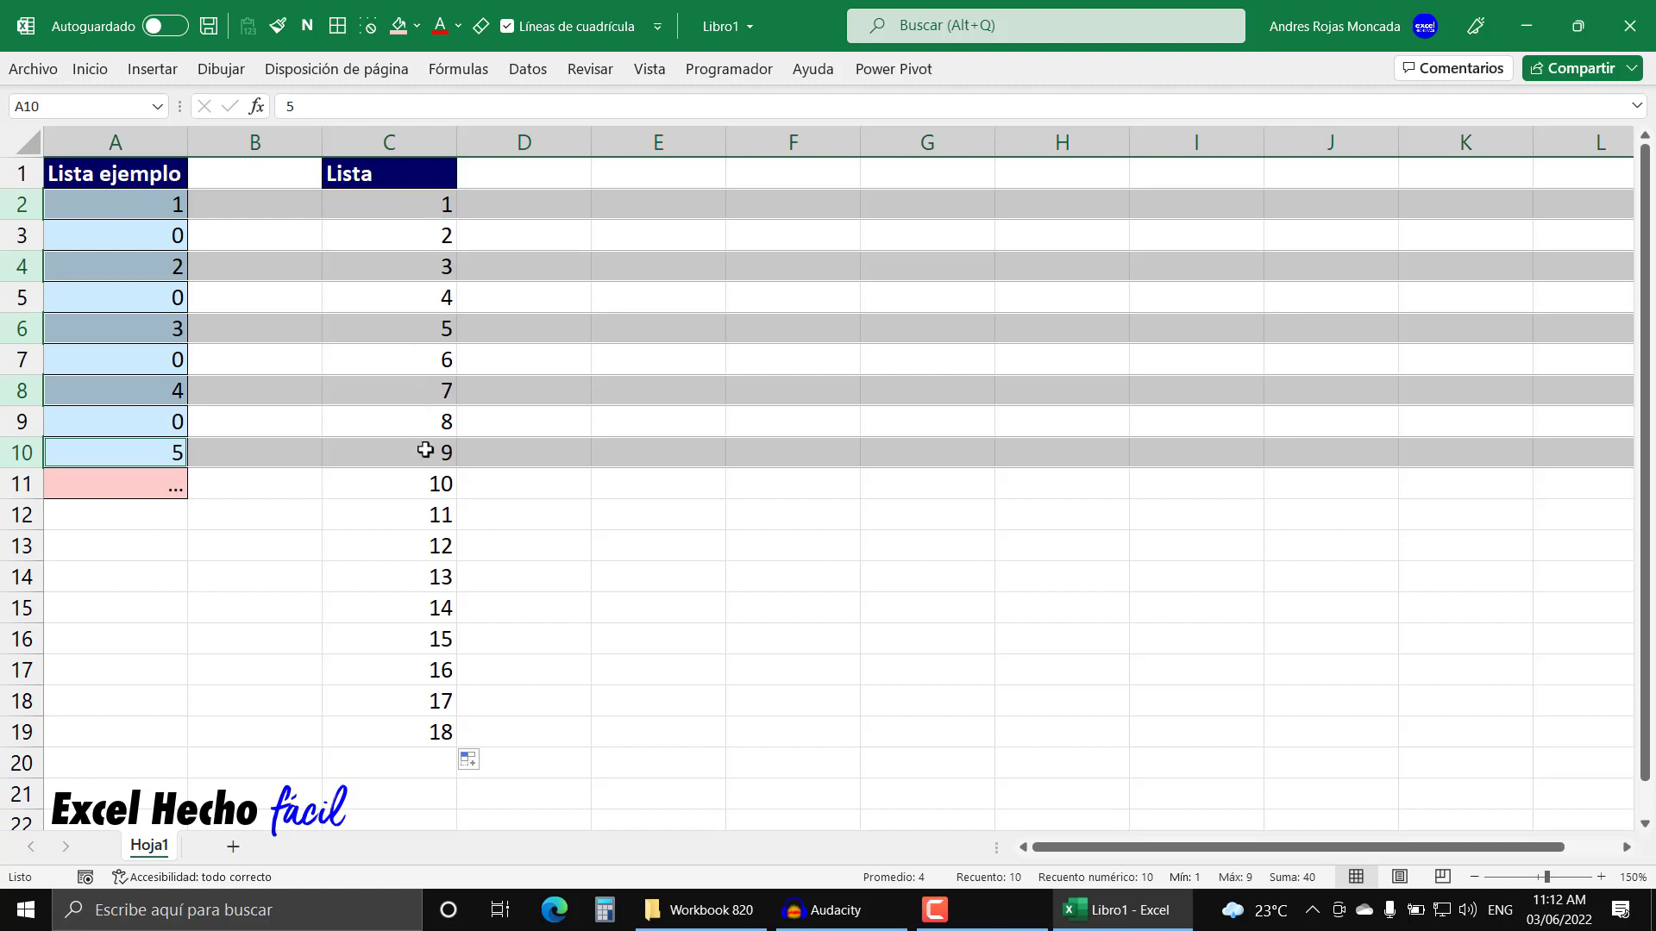
{"action": "left_click", "coordinate": [607, 205]}
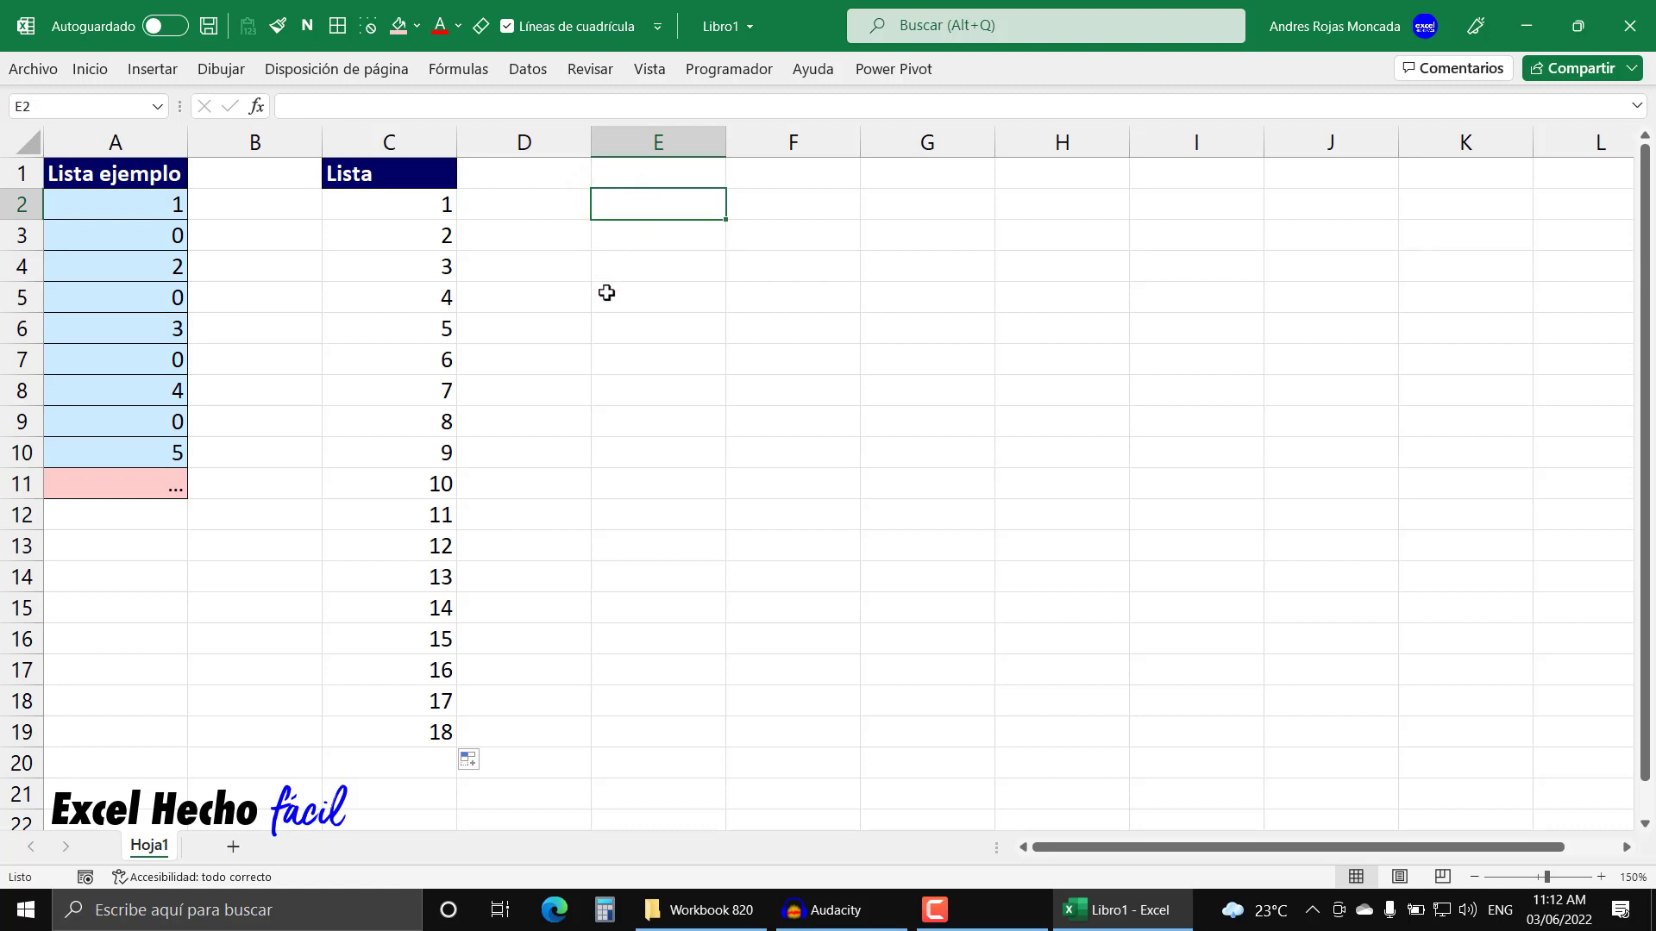
Enter =RESIDUO(C2,2) in E2 so it returns 1.
{"action": "type", "text": "=resi"}
{"action": "key", "text": "Tab"}
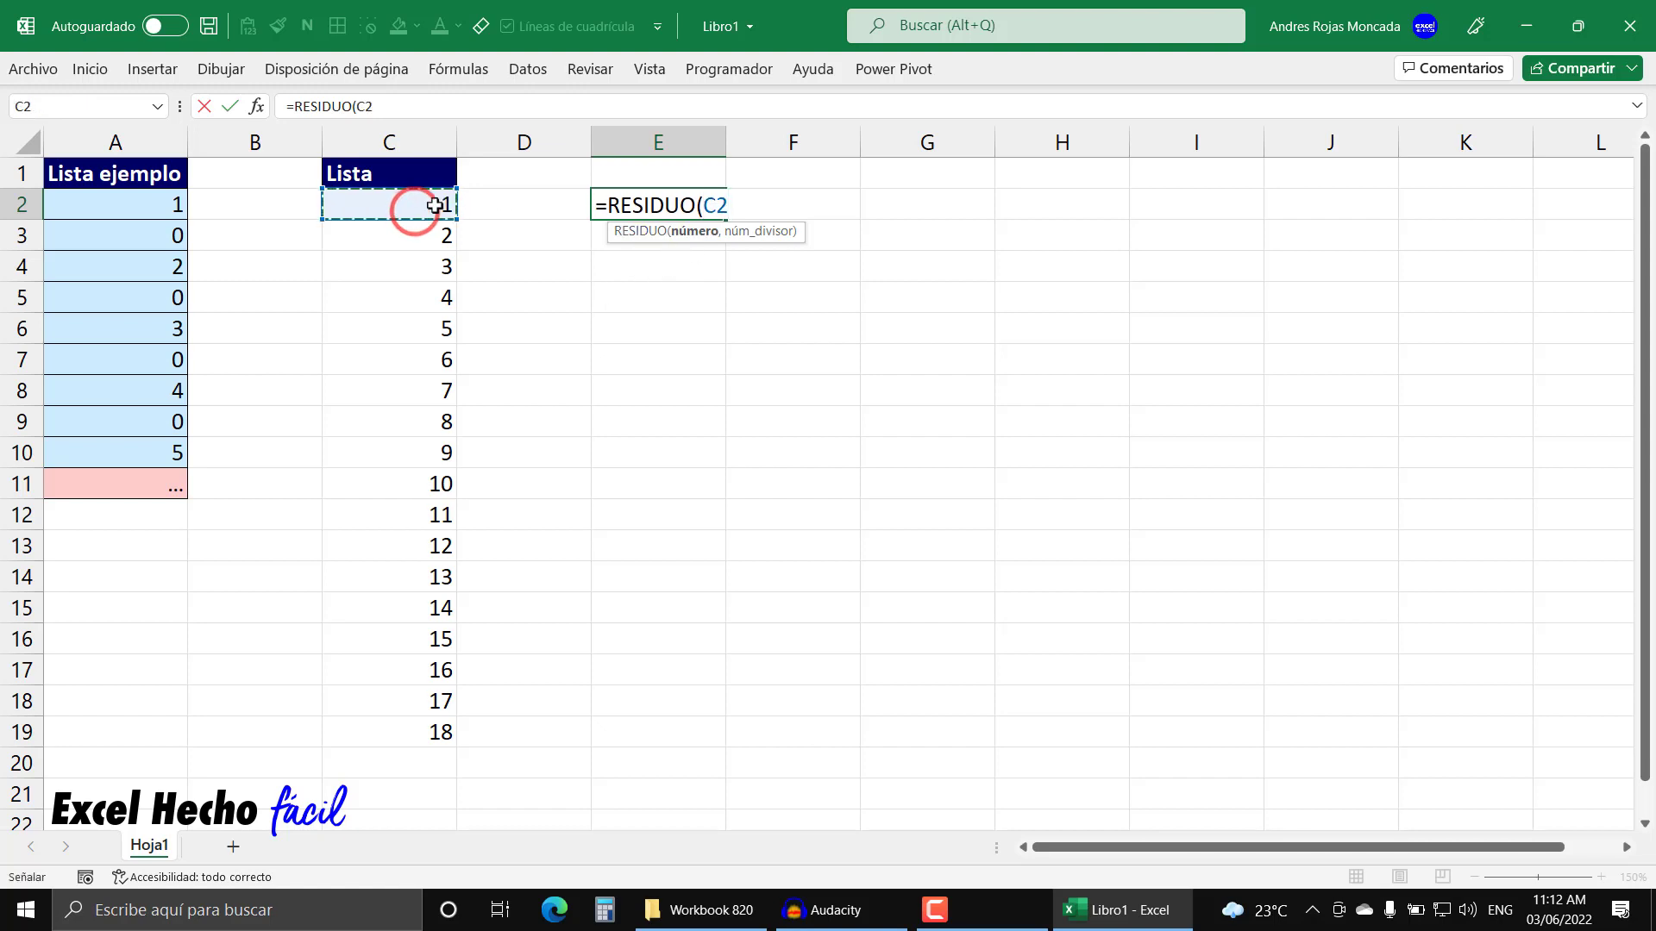
{"action": "type", "text": ","}
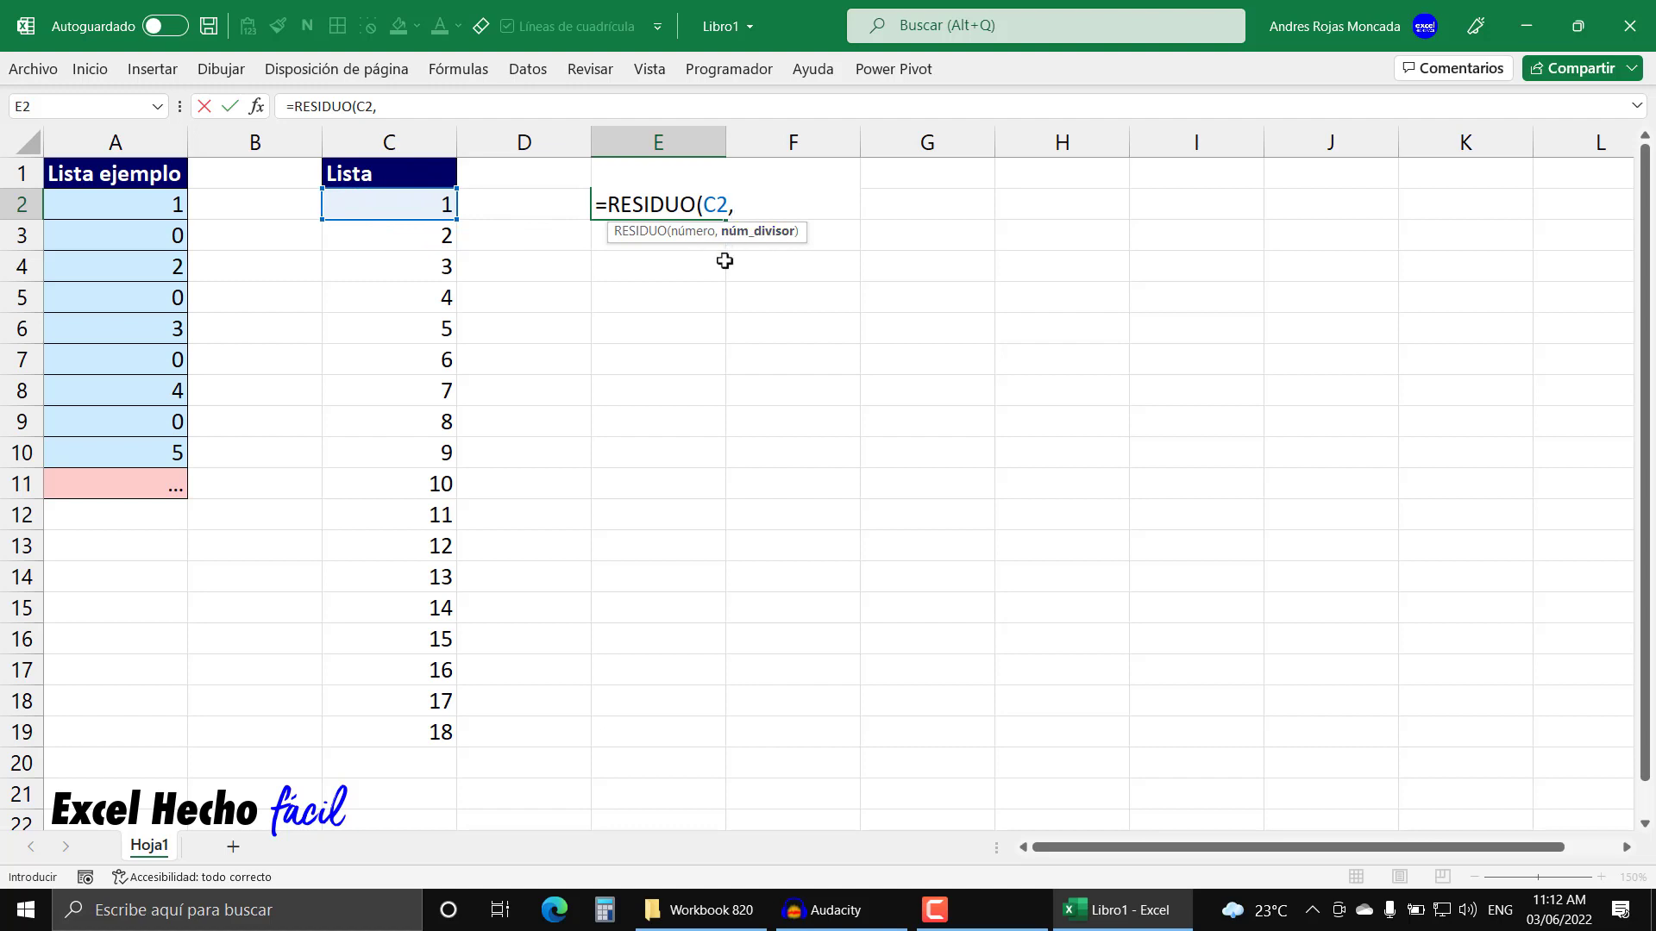
{"action": "type", "text": "2"}
{"action": "type", "text": ")"}
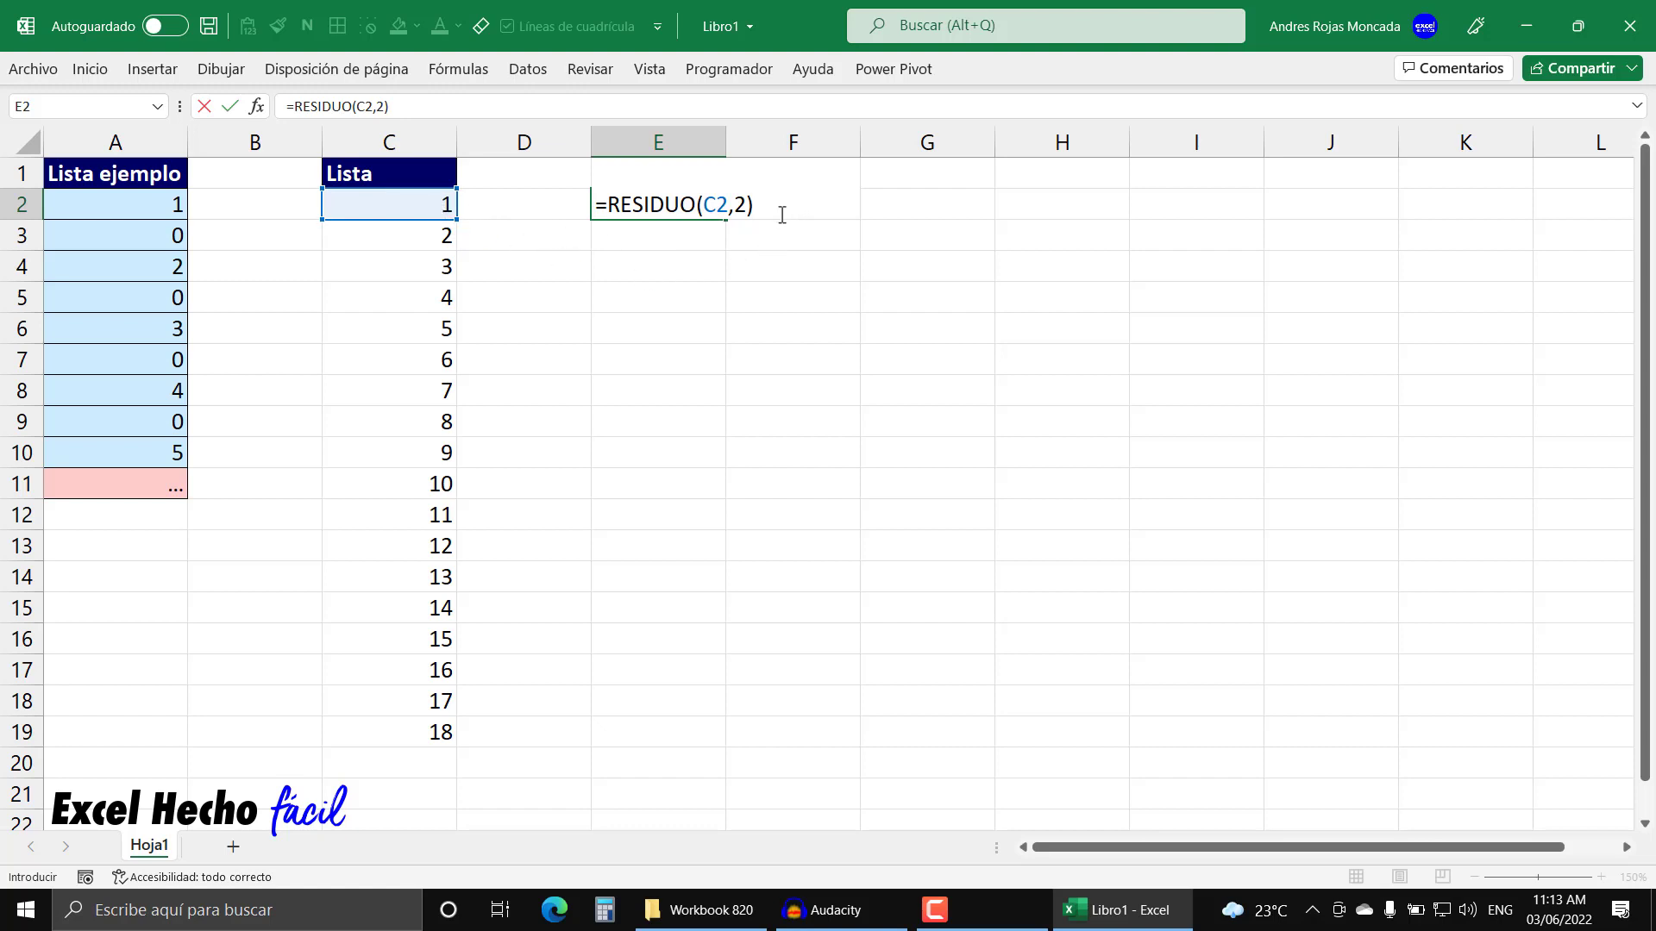
{"action": "key", "text": "Return"}
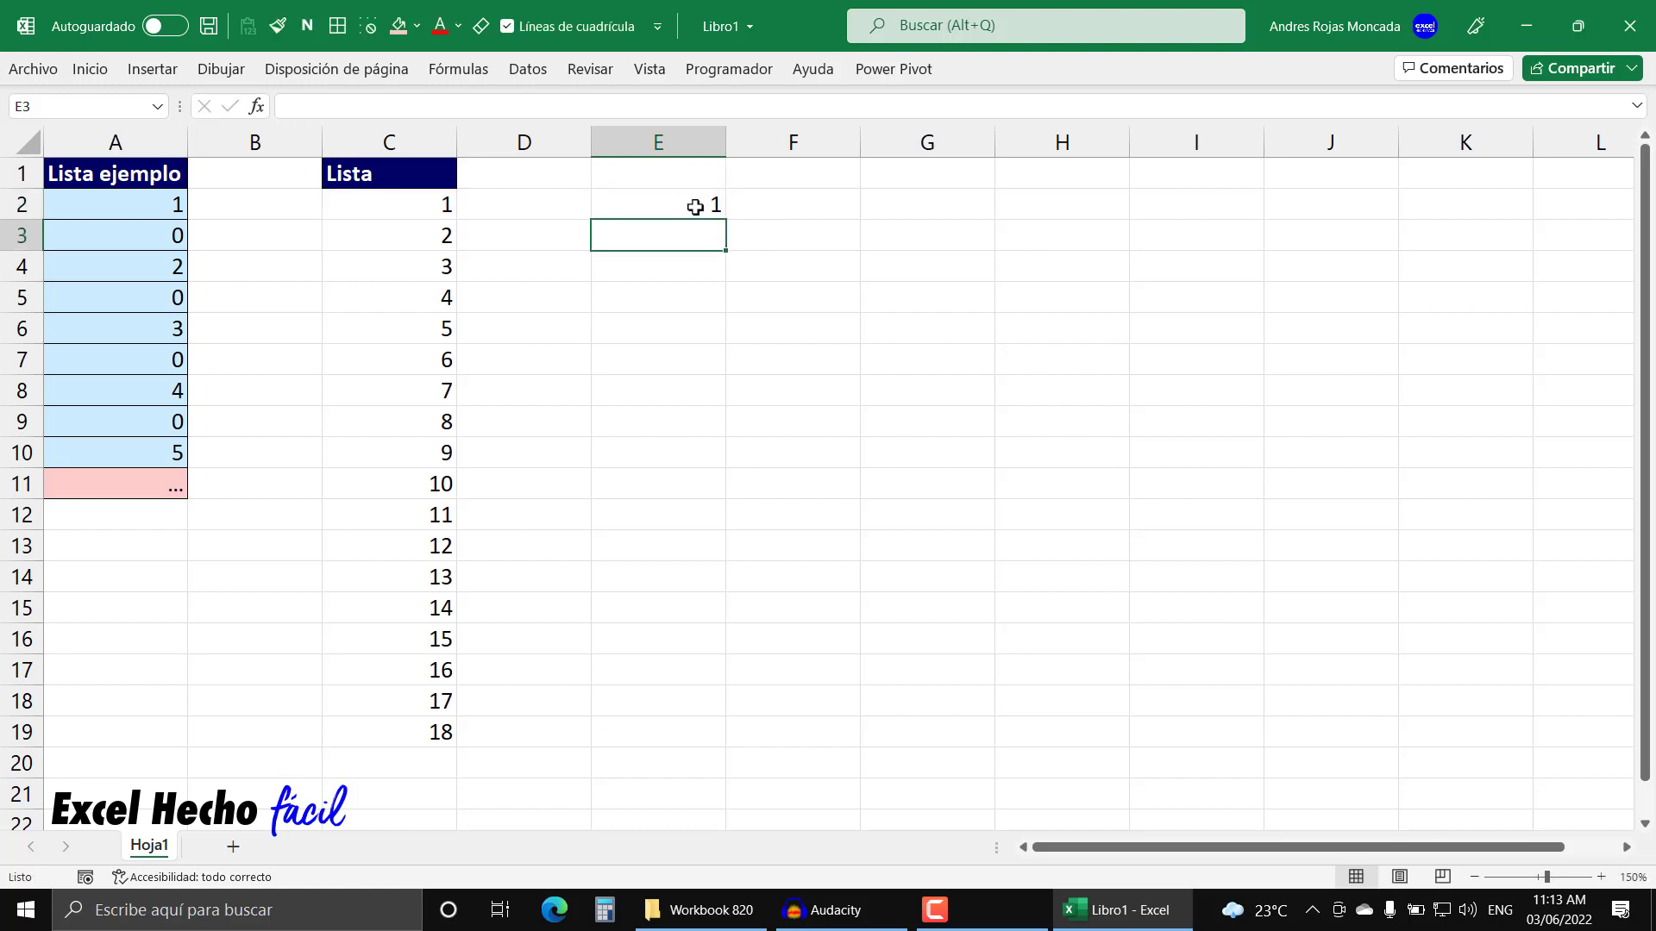
{"action": "left_click", "coordinate": [694, 204]}
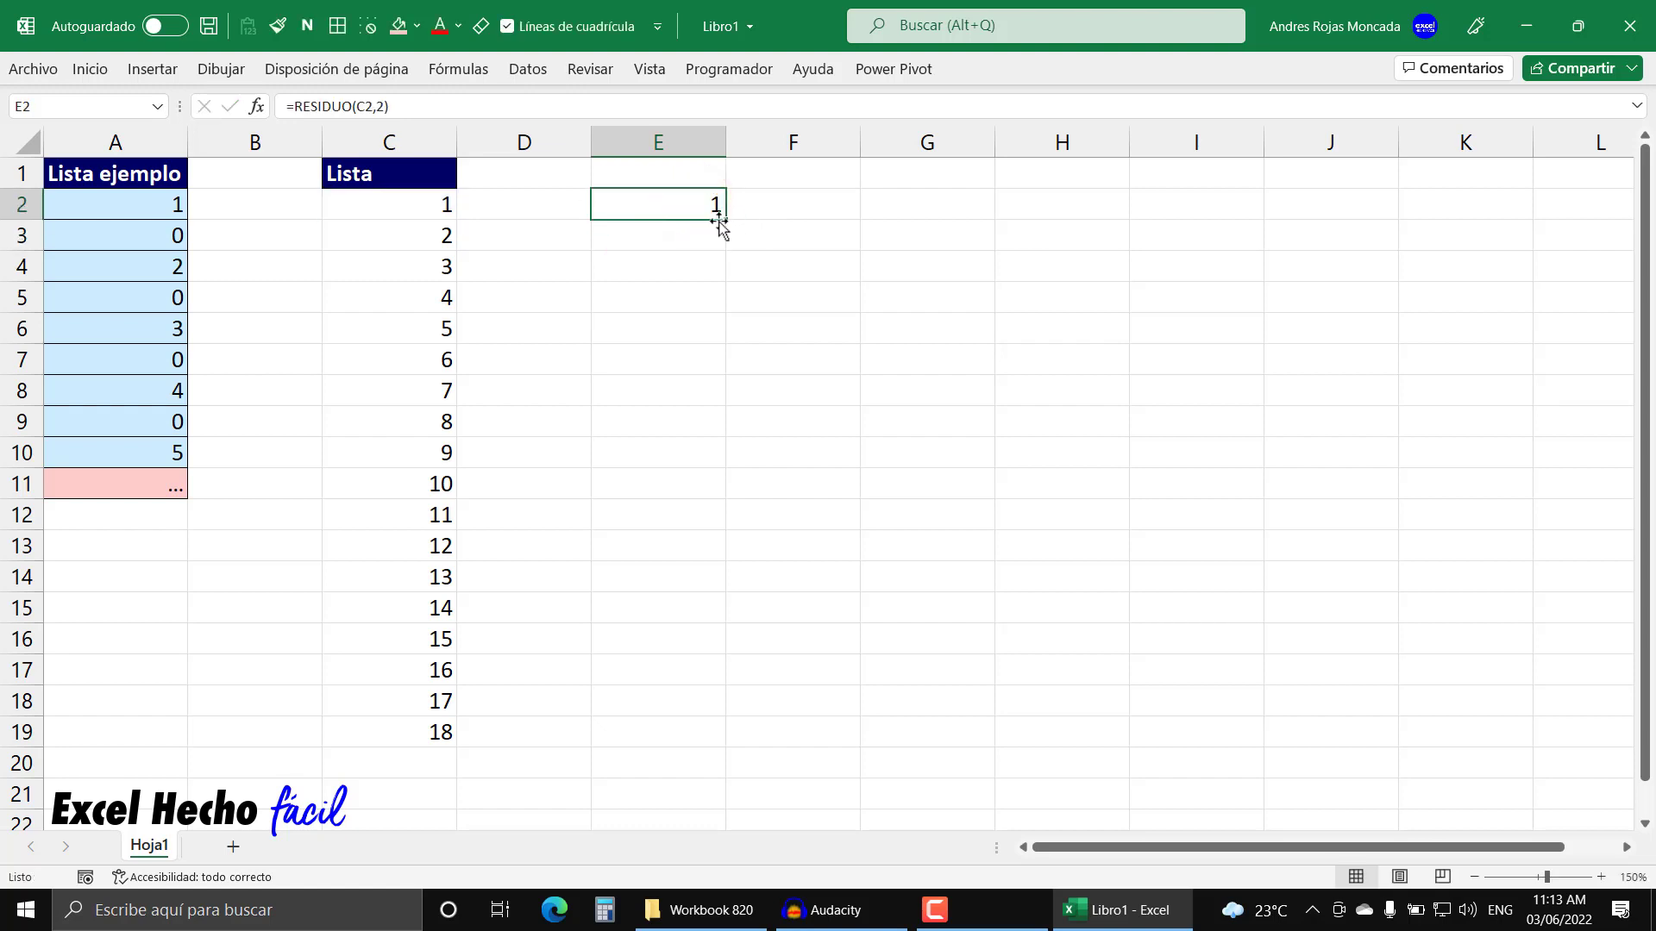
Copy the RESIDUO formula down column E and check the FILAS formulas in C3–C17.
{"action": "left_click_drag", "start_coordinate": [730, 222], "coordinate": [686, 737]}
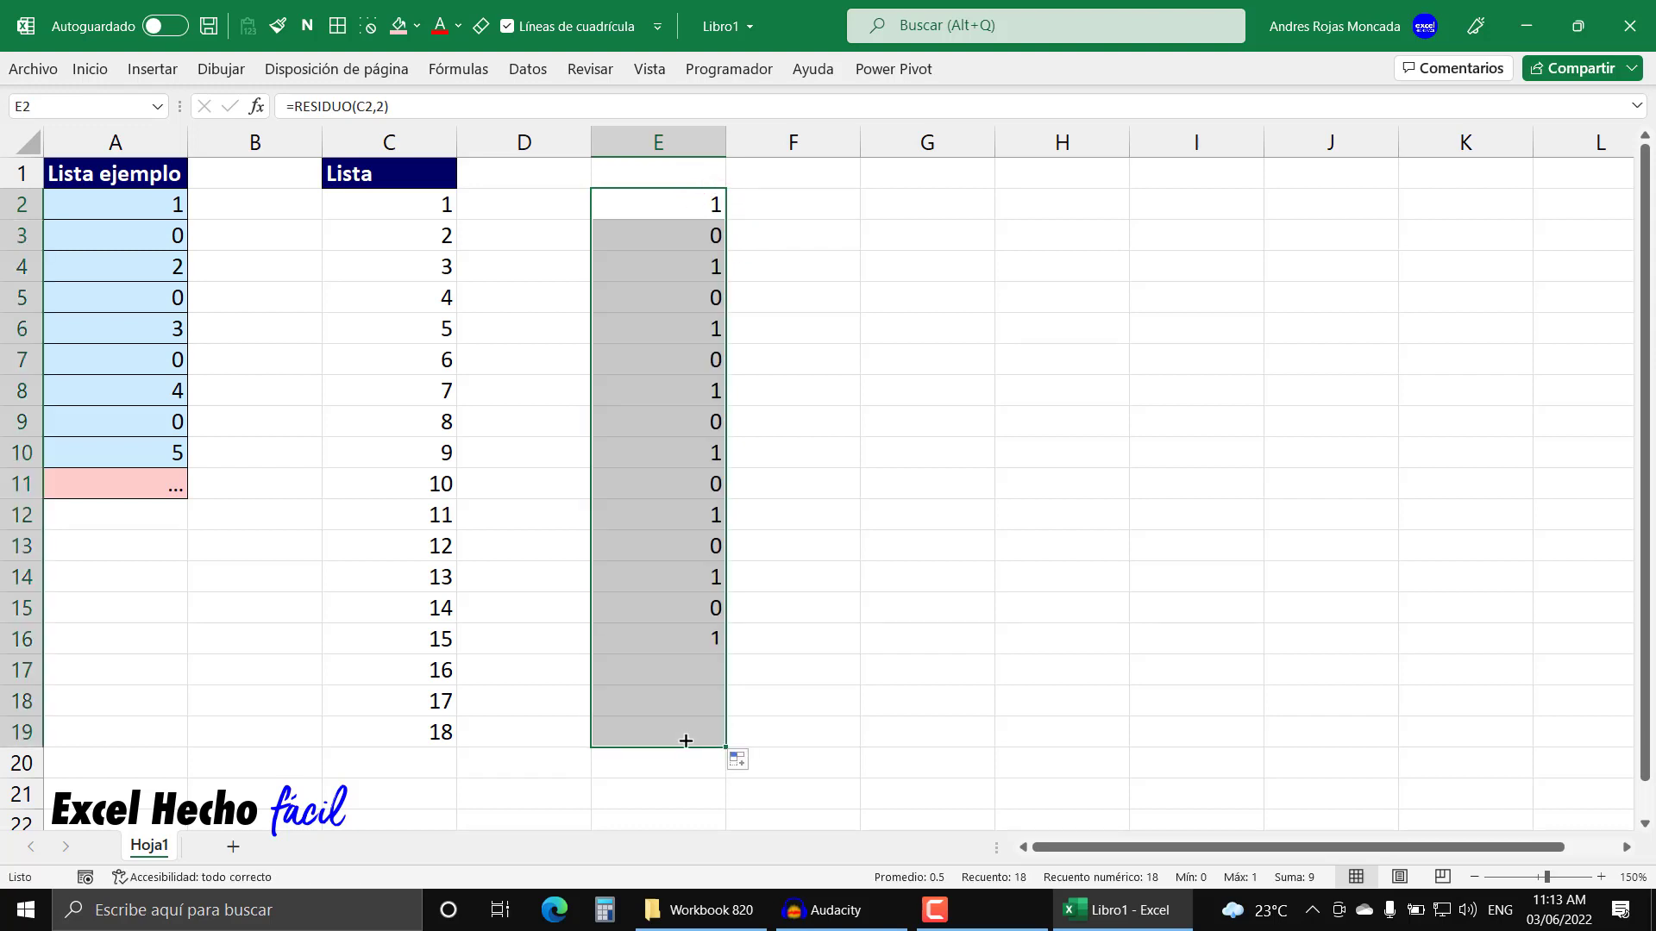
{"action": "left_click", "coordinate": [432, 235]}
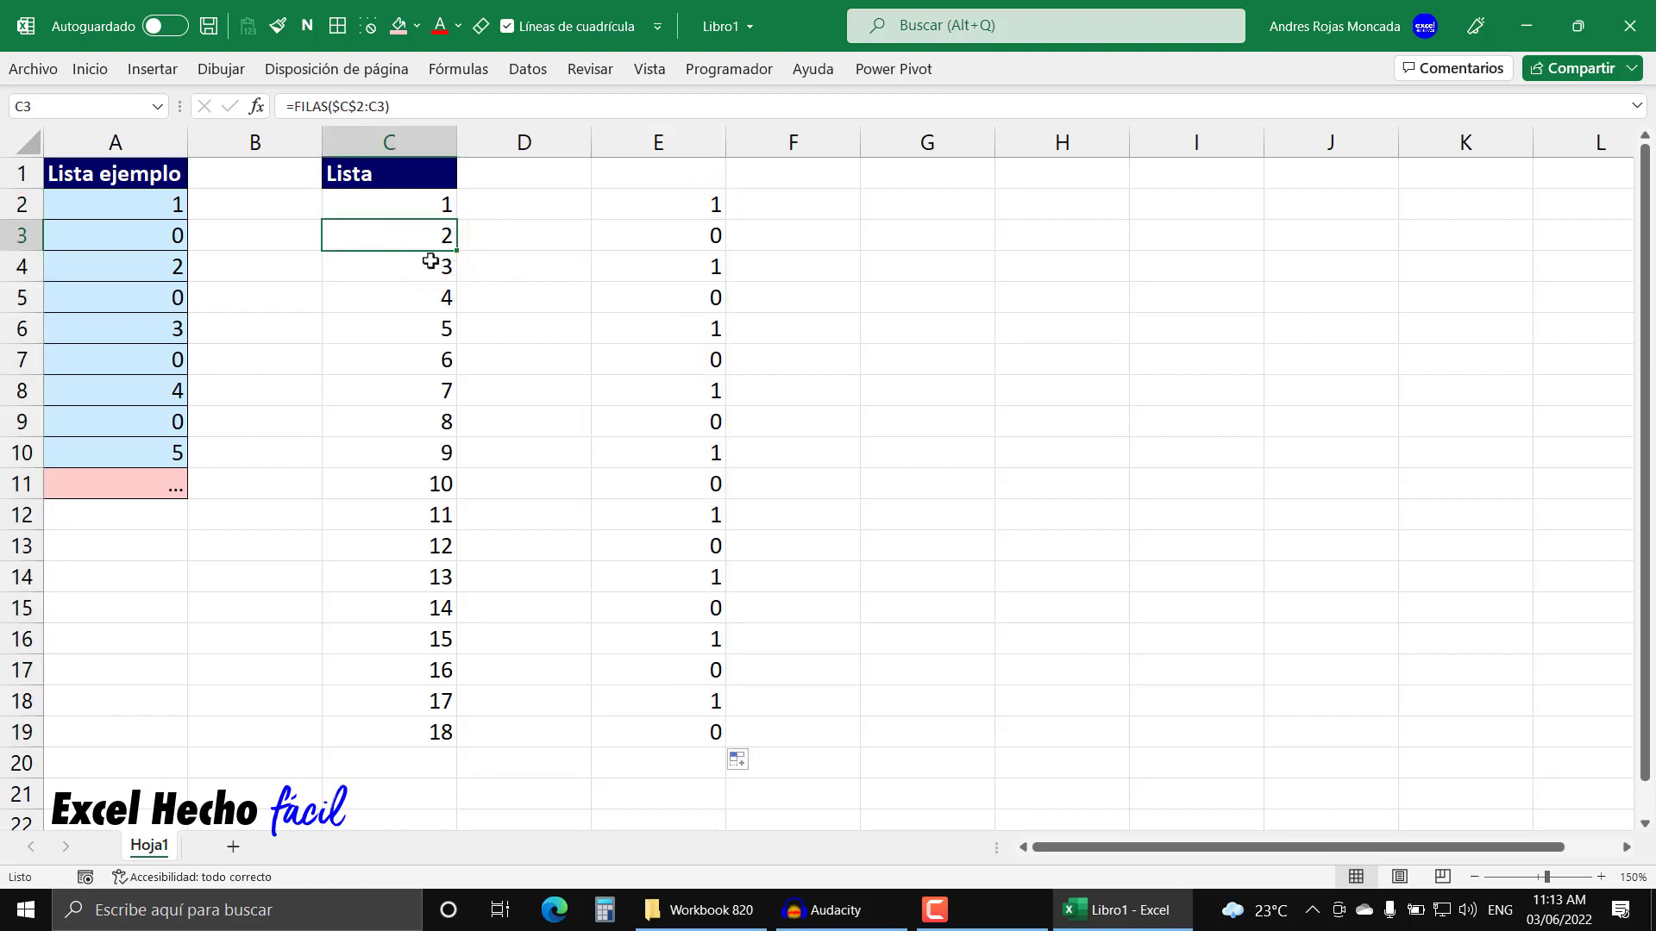
{"action": "left_click", "coordinate": [431, 297]}
{"action": "left_click", "coordinate": [424, 360]}
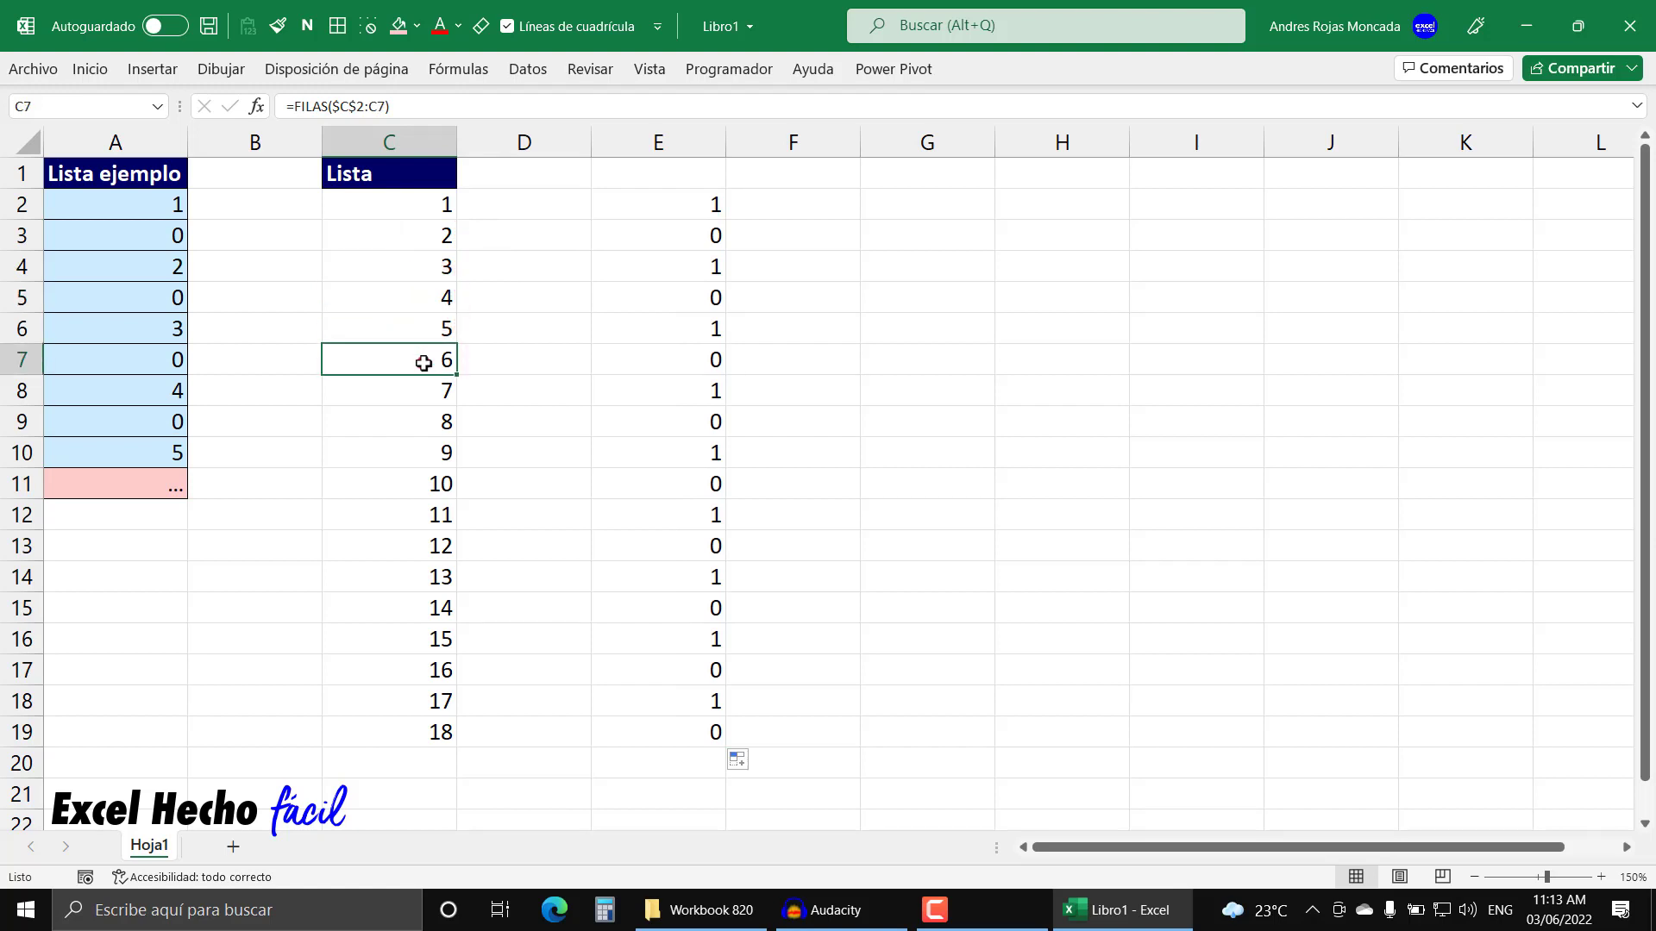
{"action": "left_click", "coordinate": [420, 420]}
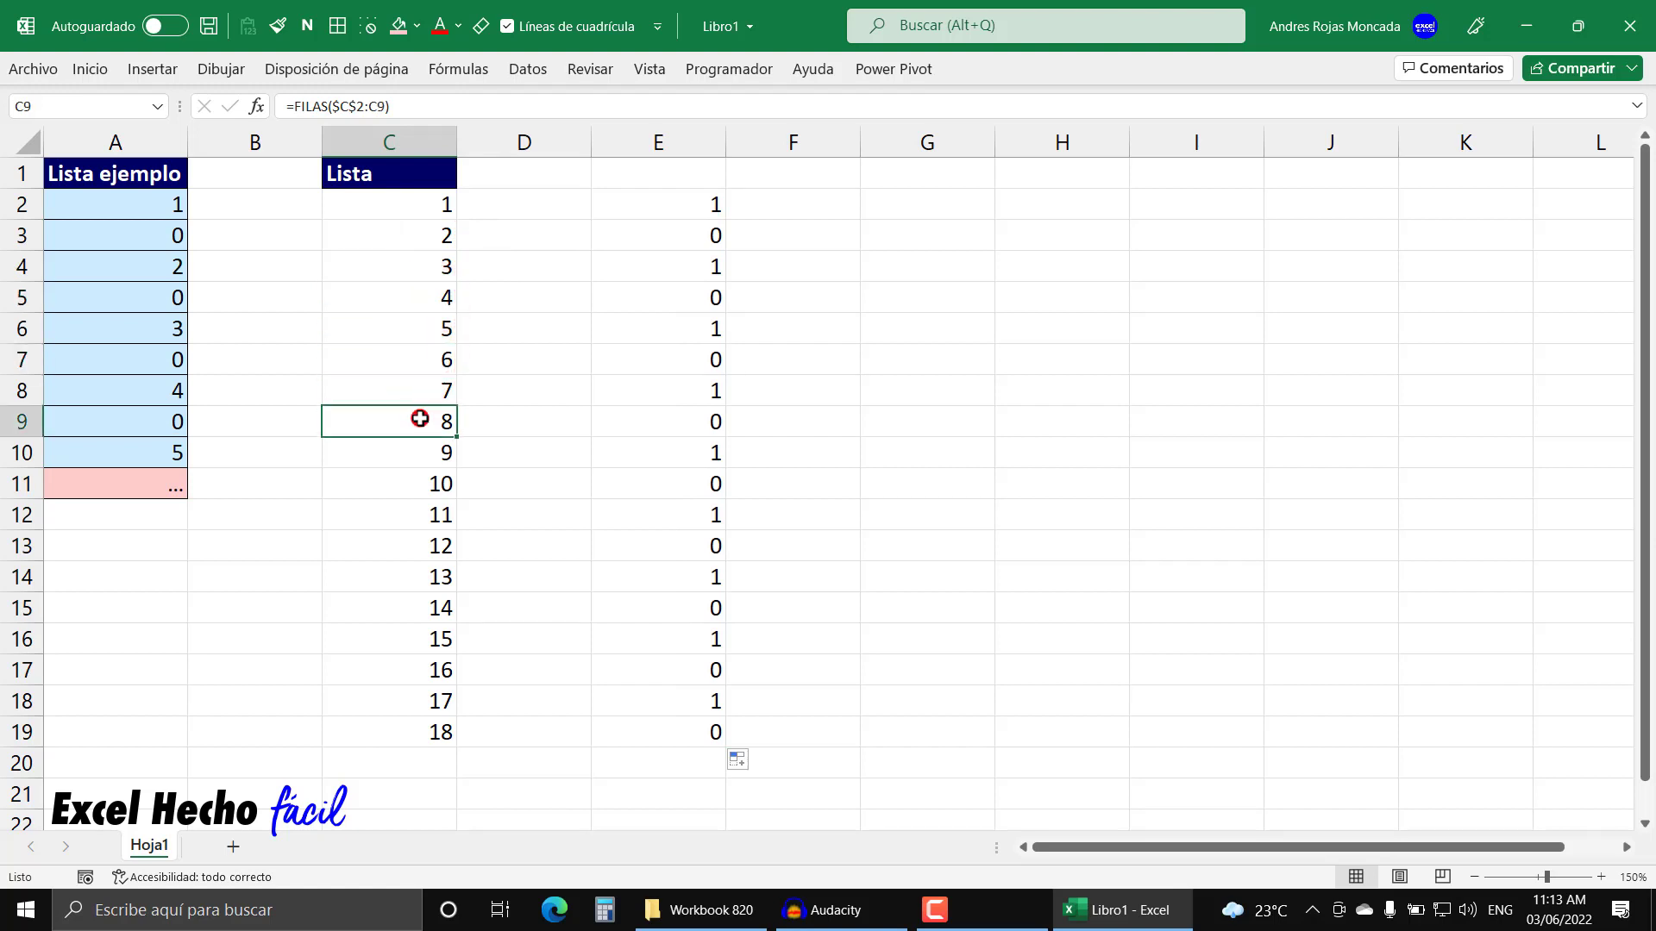
{"action": "left_click", "coordinate": [414, 481]}
{"action": "left_click", "coordinate": [417, 546]}
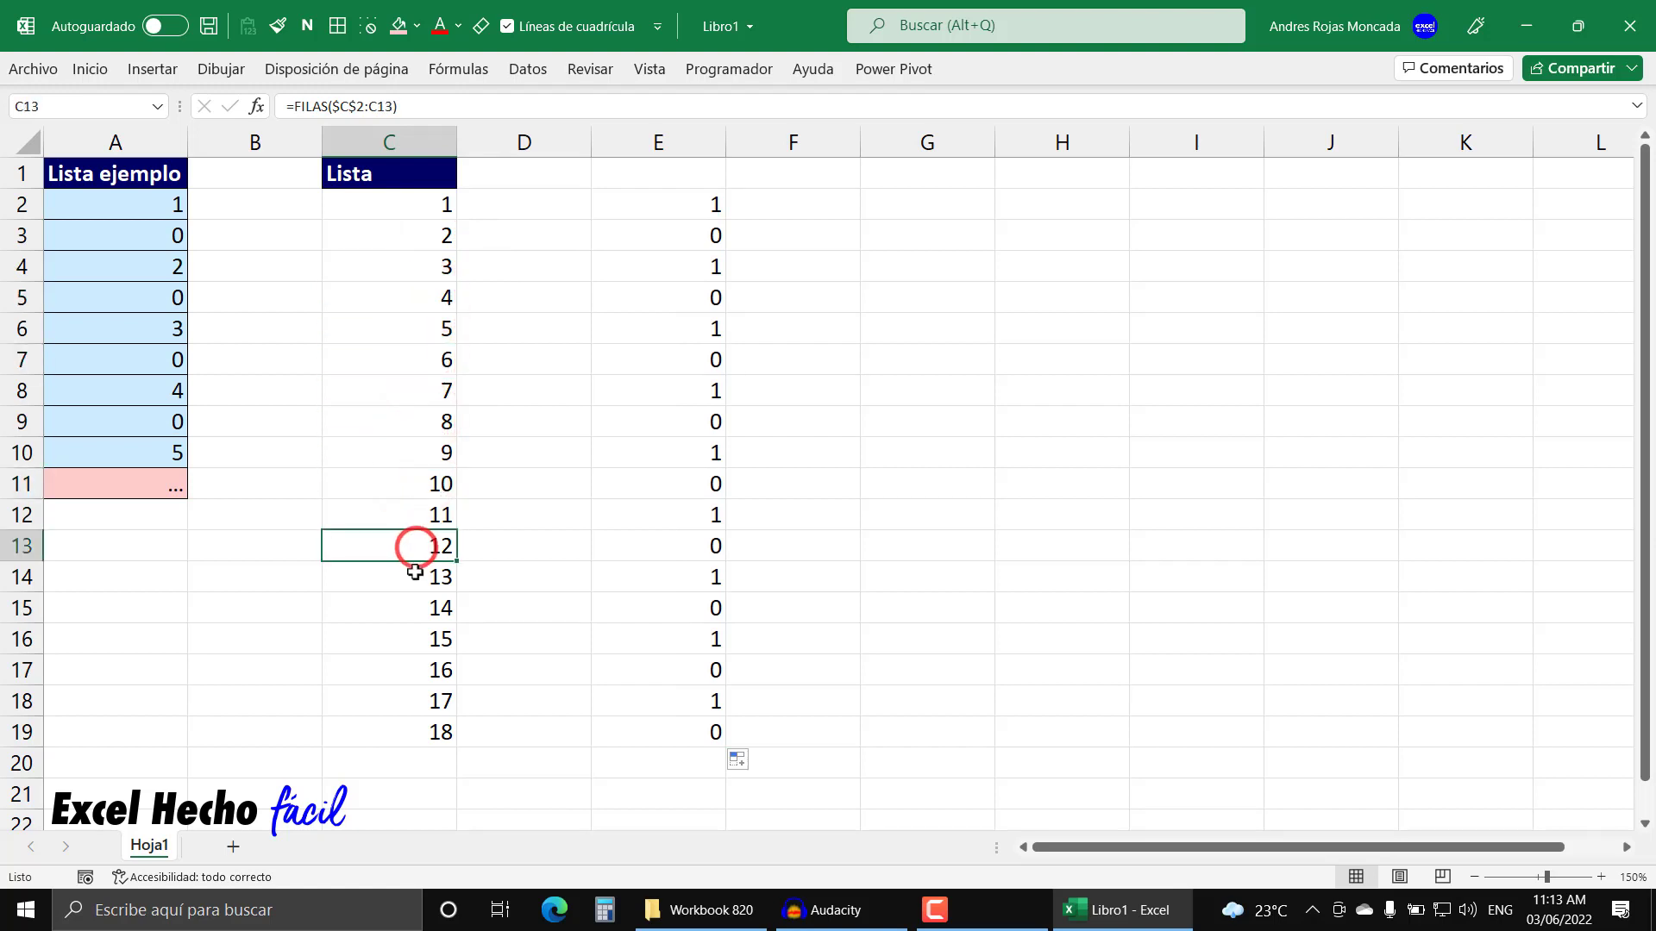
{"action": "left_click", "coordinate": [417, 608]}
{"action": "left_click", "coordinate": [412, 674]}
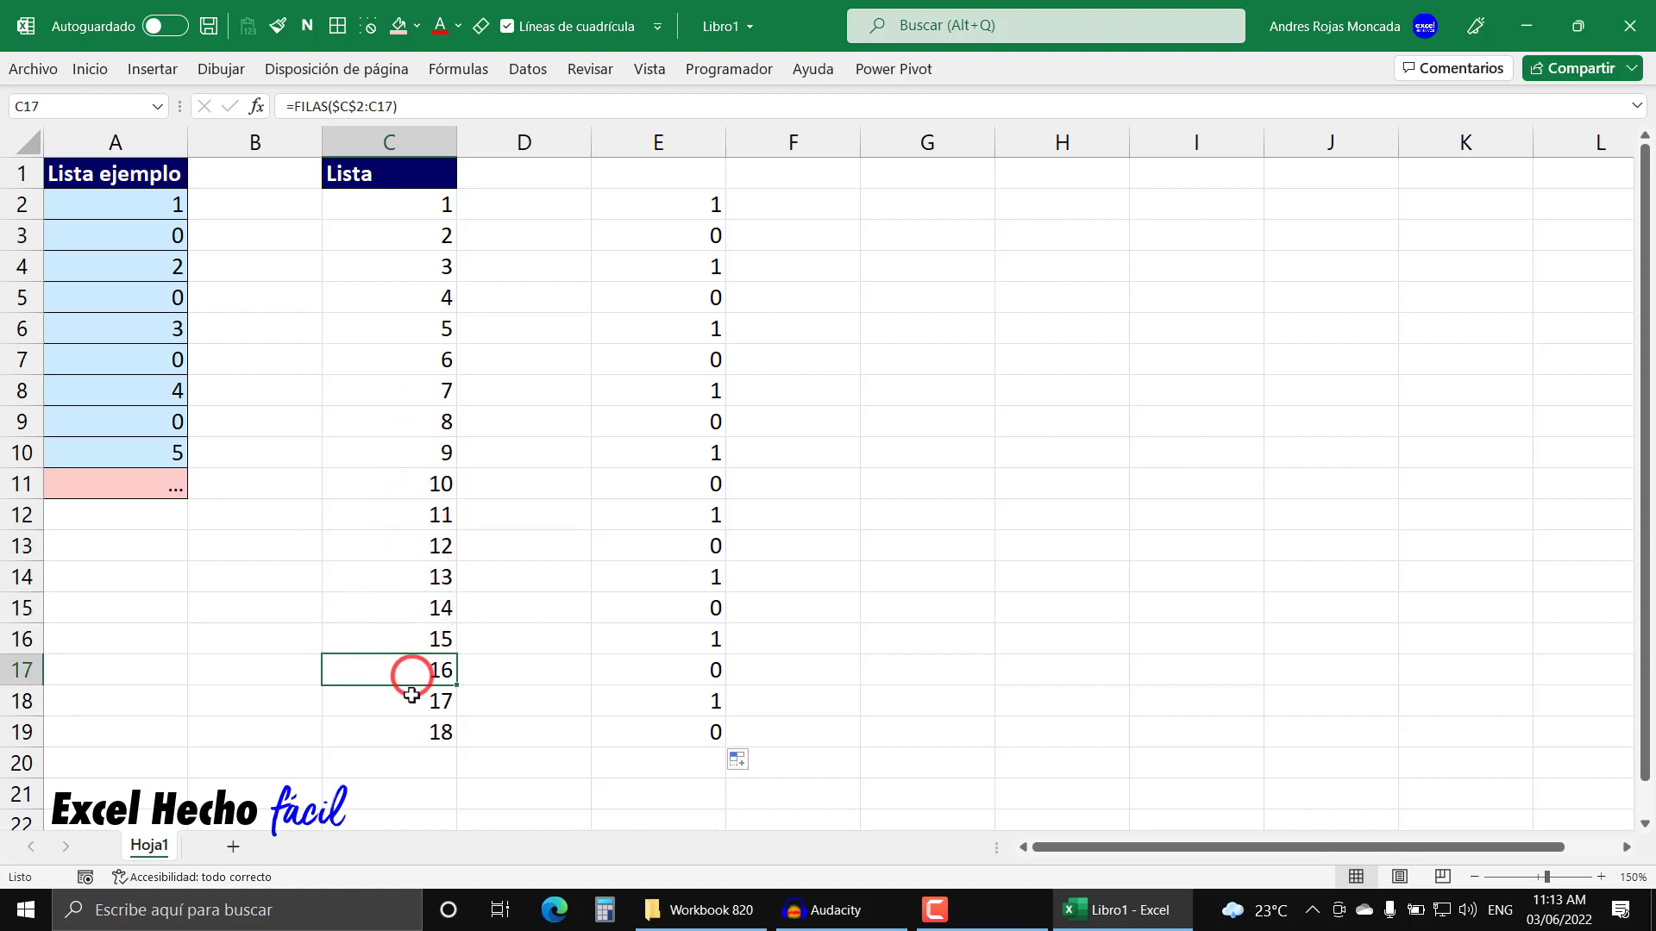
Extend the Lista numbers to 19 in C20 and the remainder formula into E20.
{"action": "left_click", "coordinate": [408, 733]}
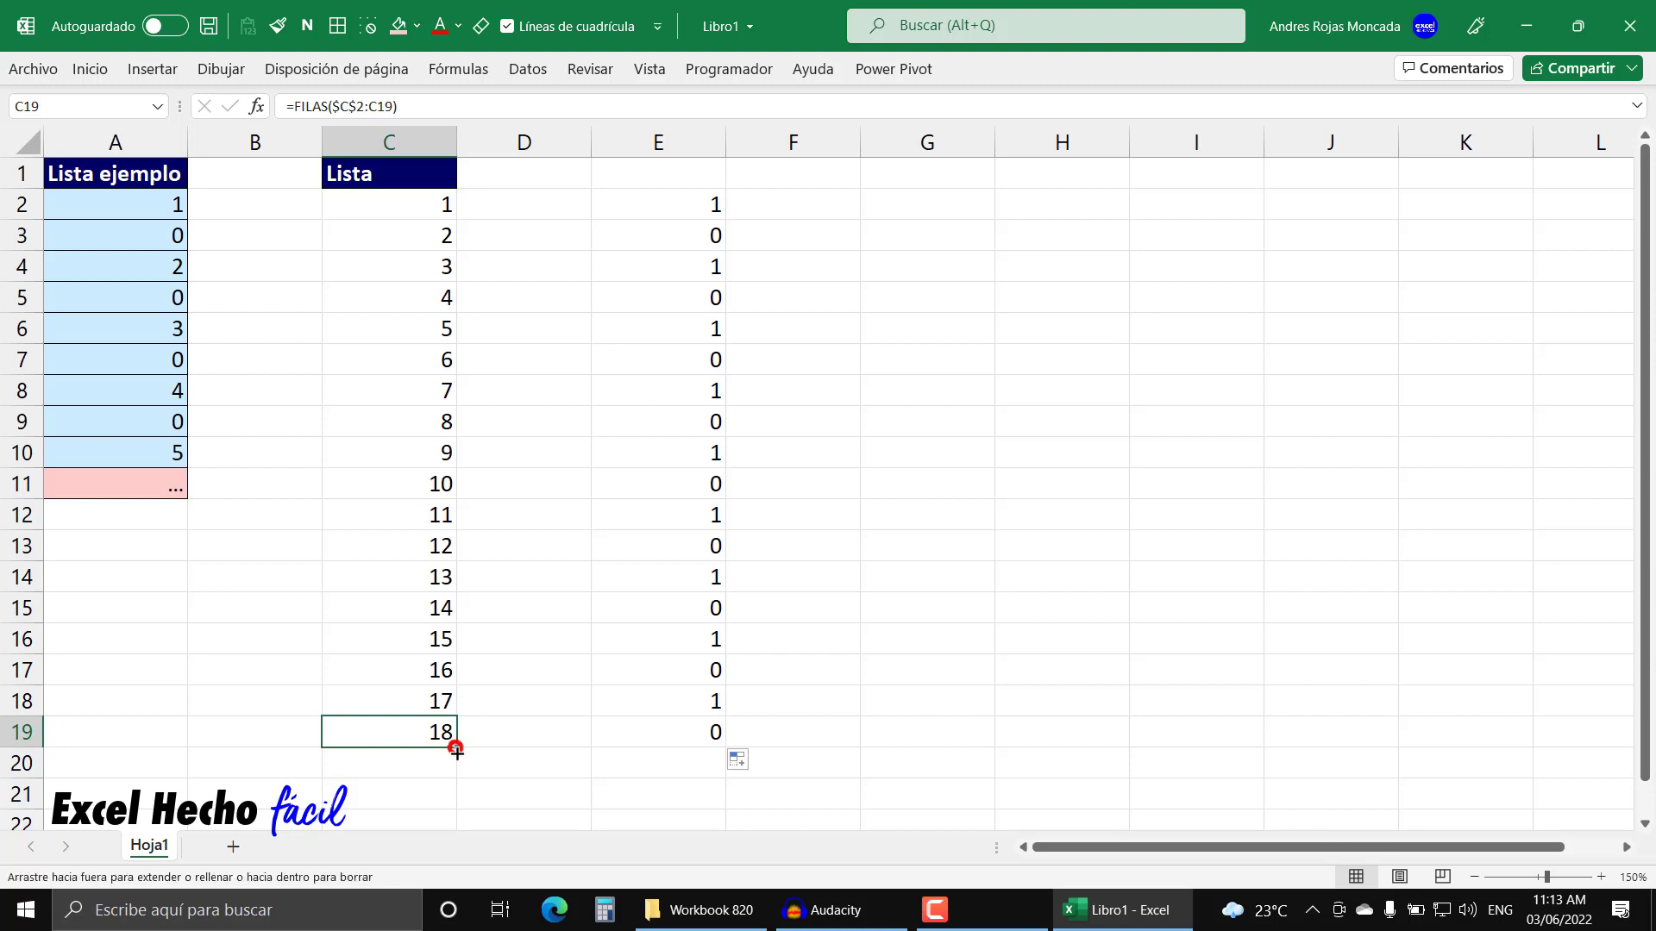
{"action": "left_click_drag", "start_coordinate": [458, 748], "coordinate": [457, 774]}
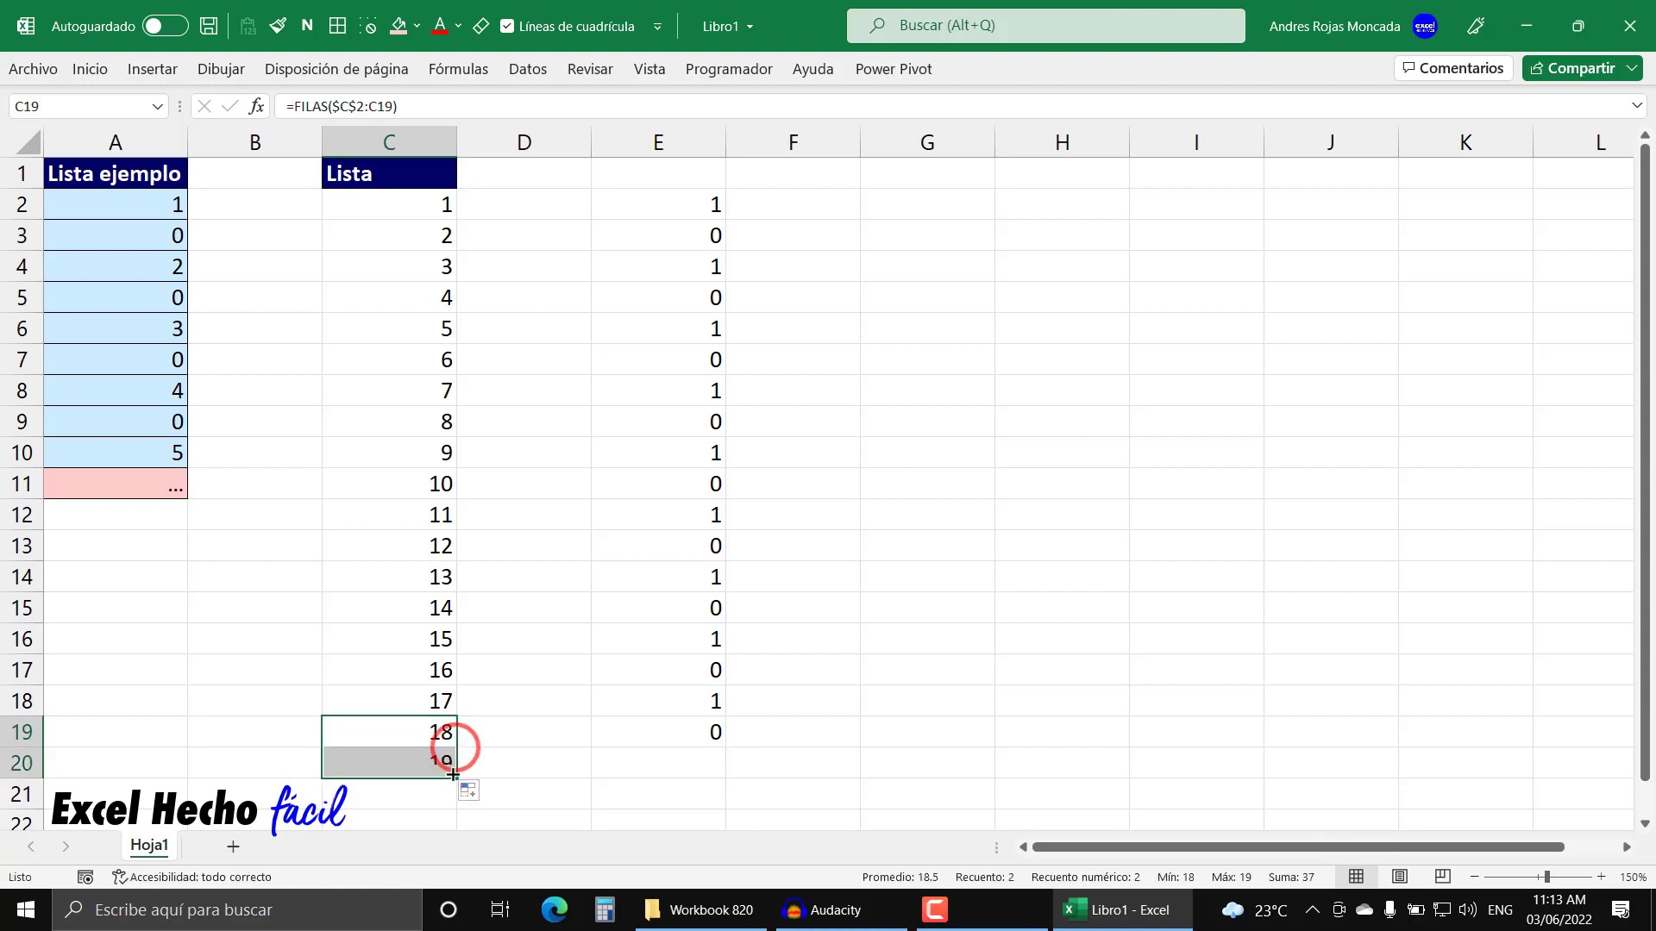
{"action": "left_click", "coordinate": [683, 729]}
{"action": "left_click_drag", "start_coordinate": [724, 747], "coordinate": [725, 777]}
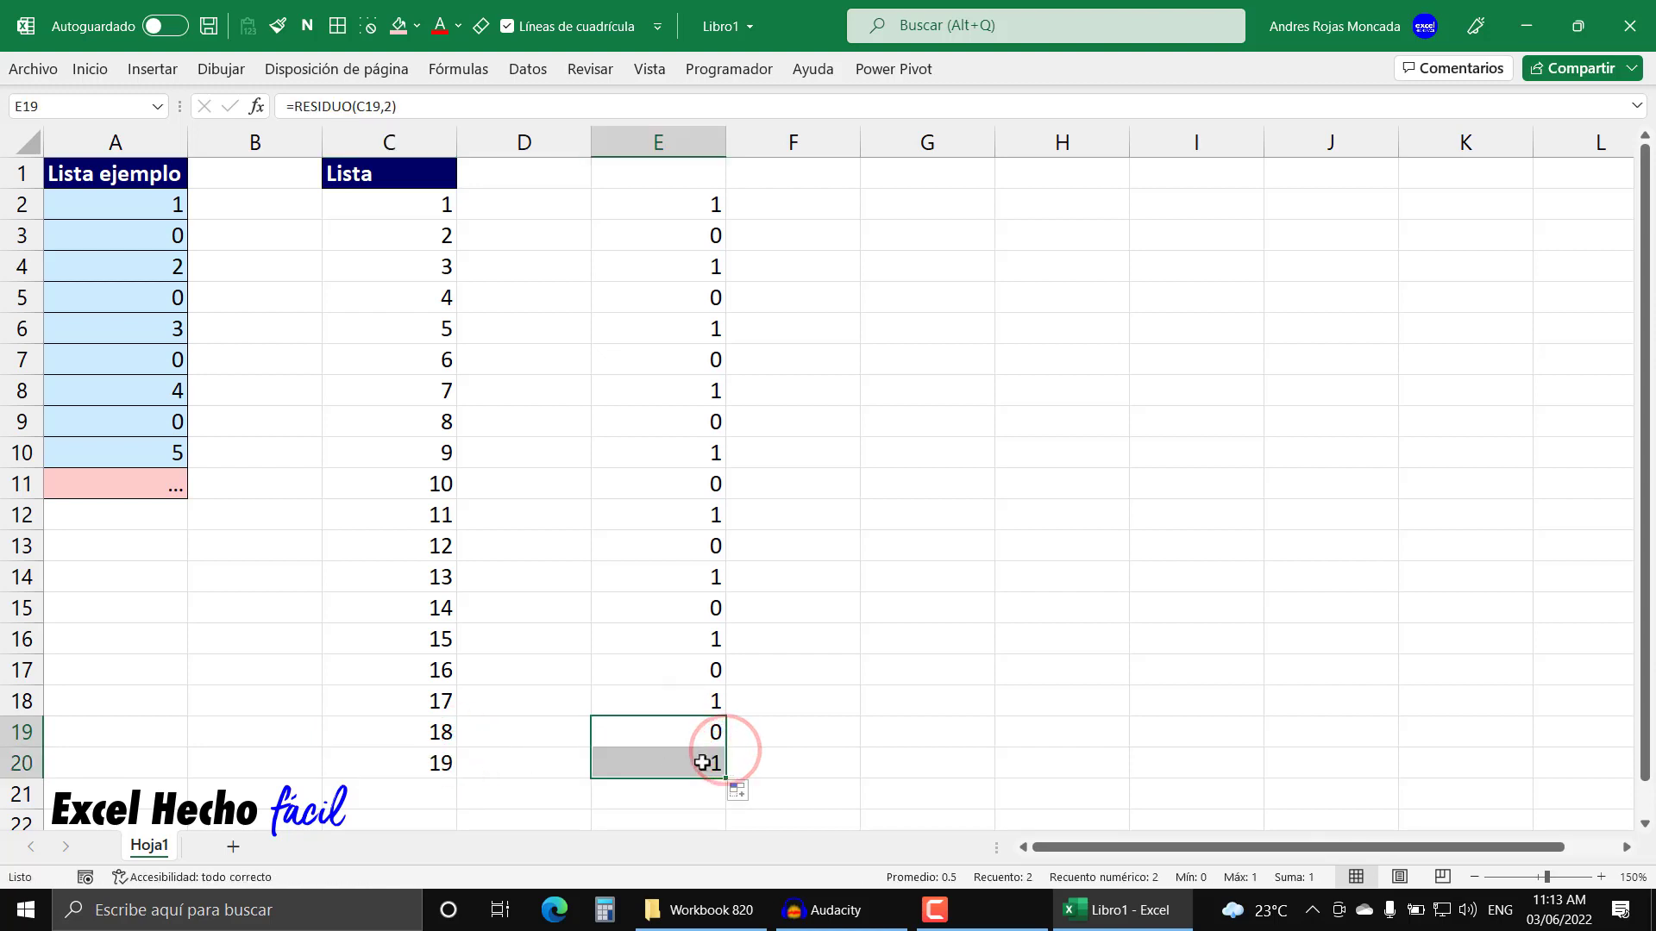
Review E2's RESIDUO formula and reopen it for editing.
{"action": "left_click", "coordinate": [665, 197]}
{"action": "key", "text": "F2"}
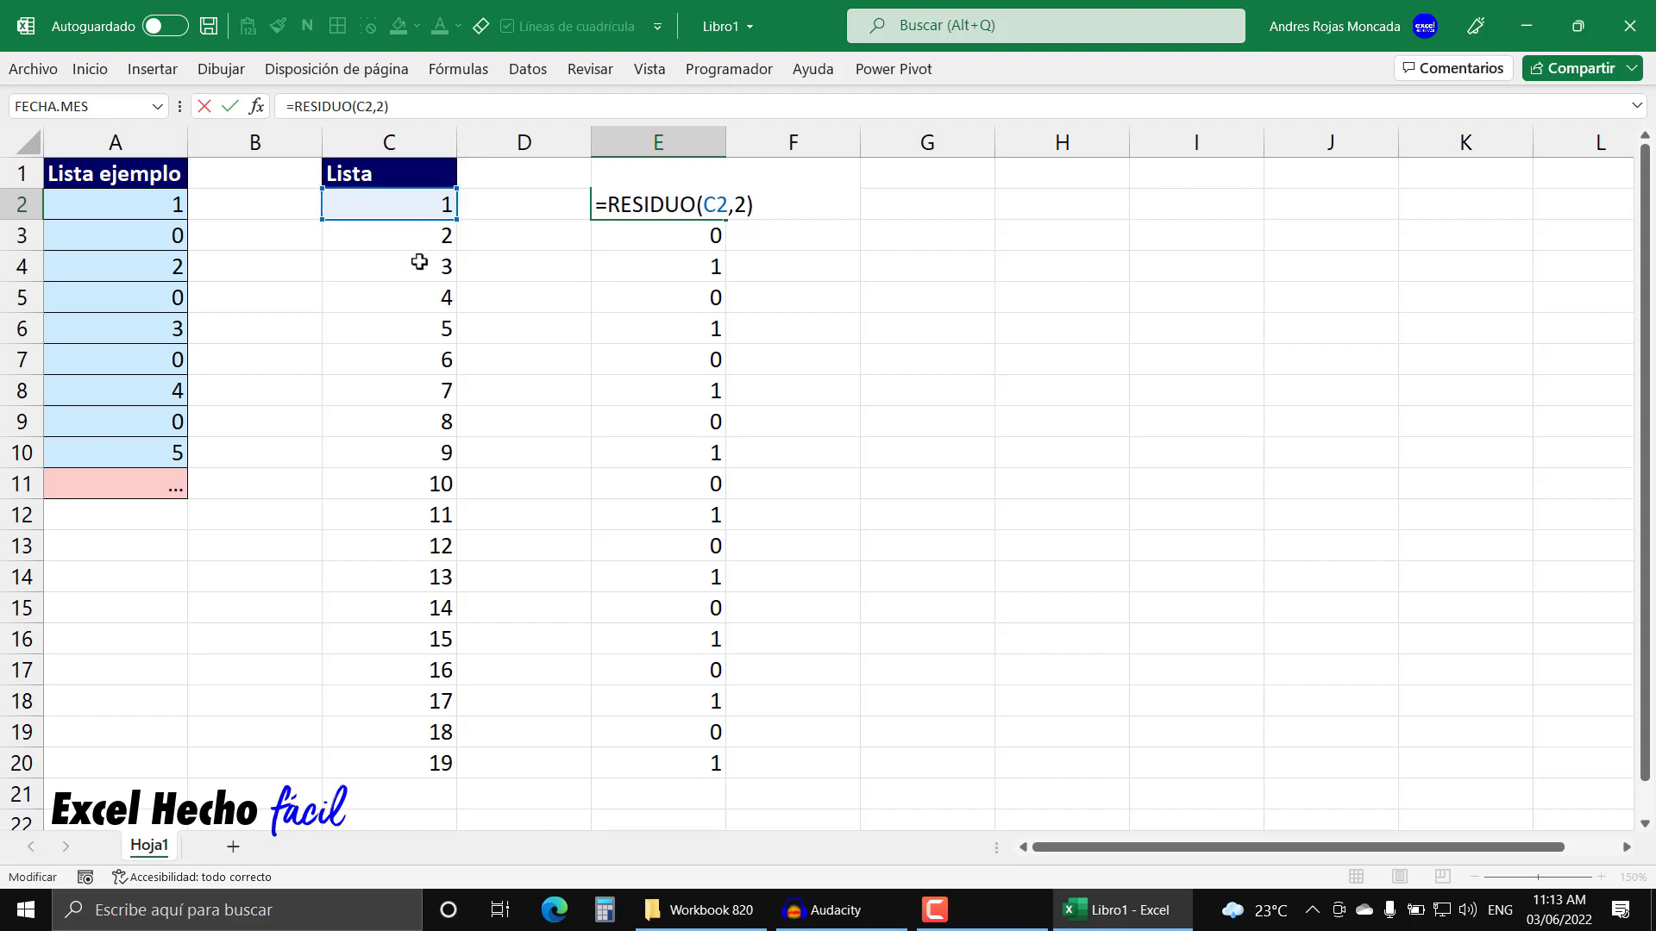
{"action": "key", "text": "Escape"}
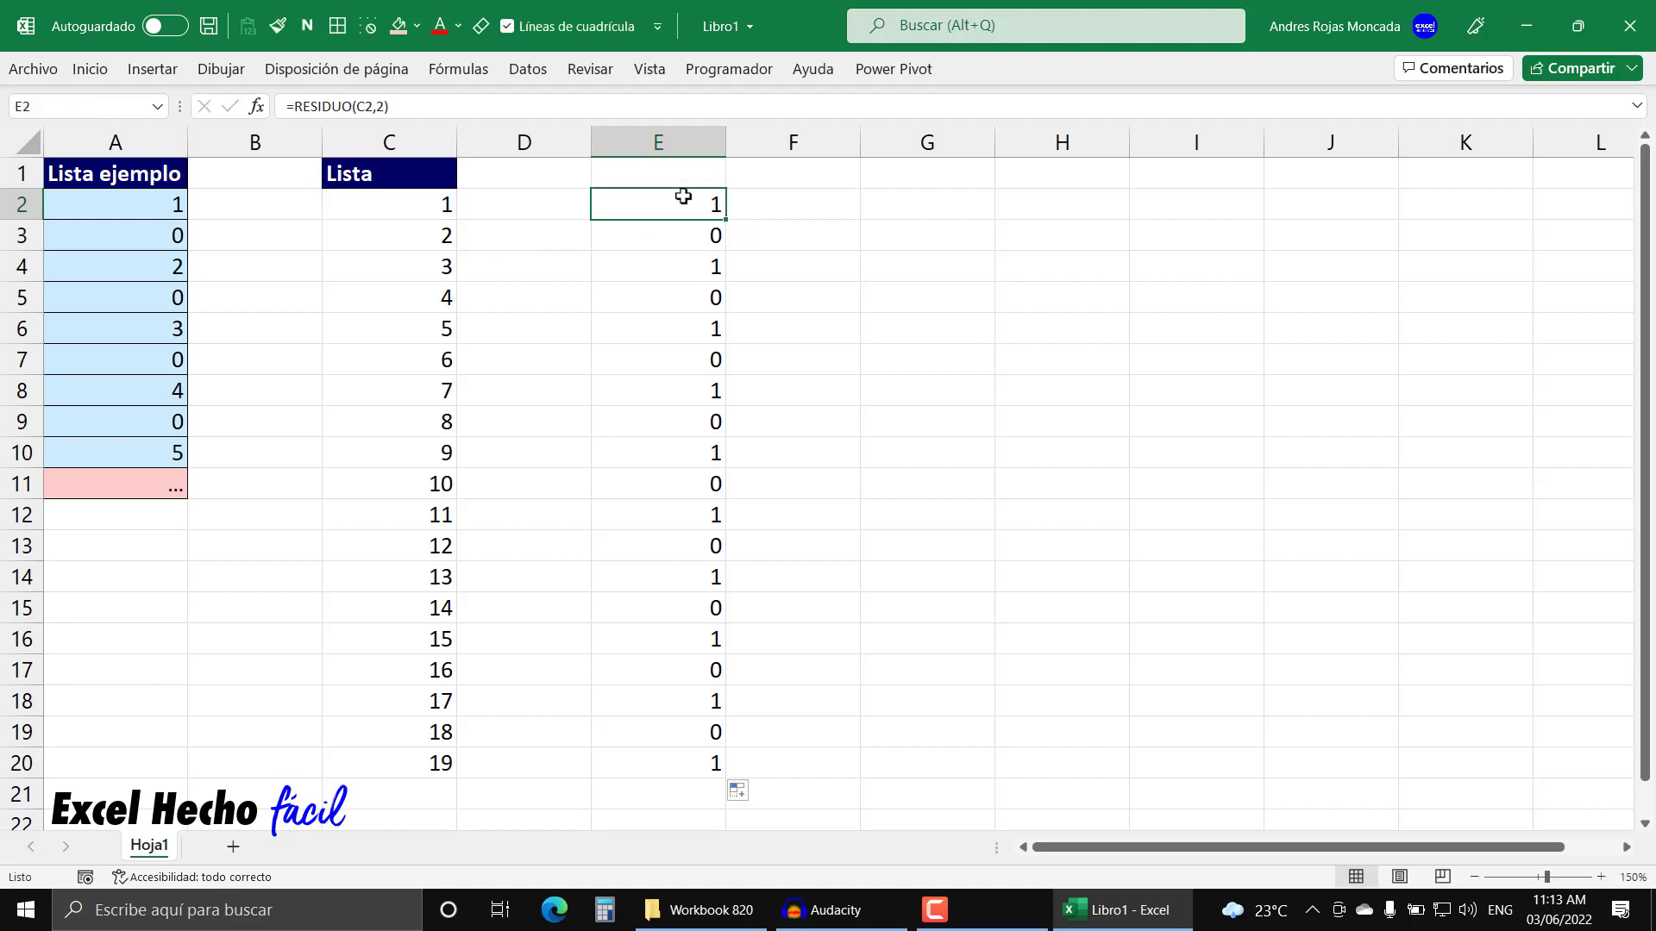
{"action": "key", "text": "F2"}
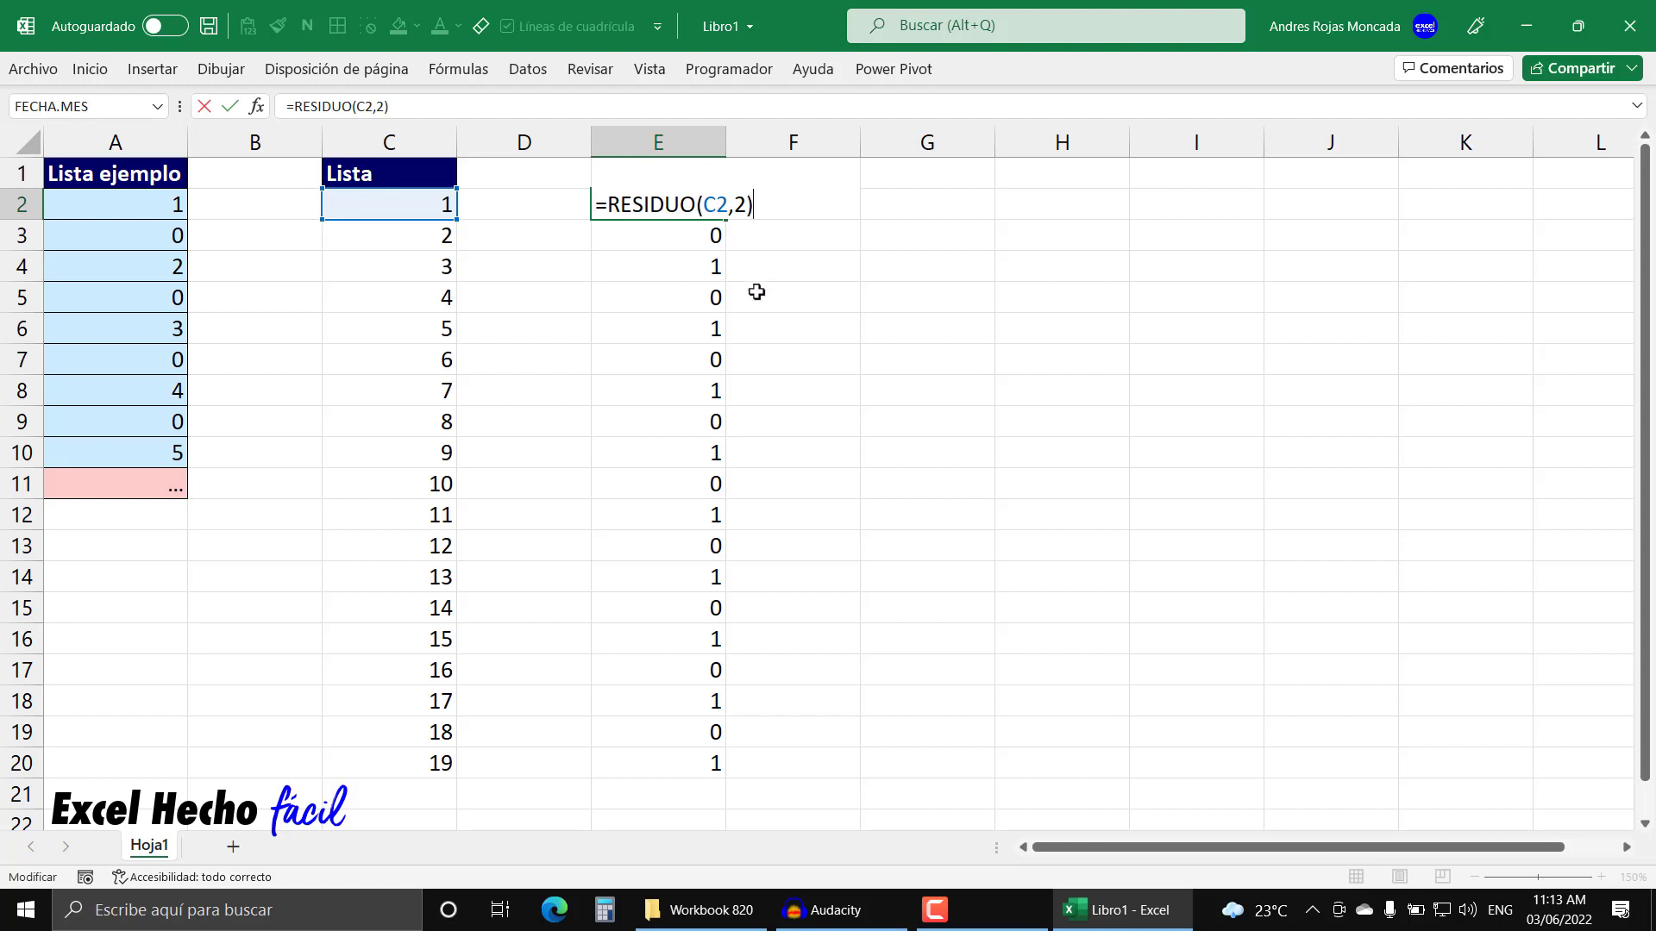
Append <>0 to E2's RESIDUO formula and copy the odd test down to E20.
{"action": "type", "text": "<>"}
{"action": "type", "text": "0"}
{"action": "key", "text": "Return"}
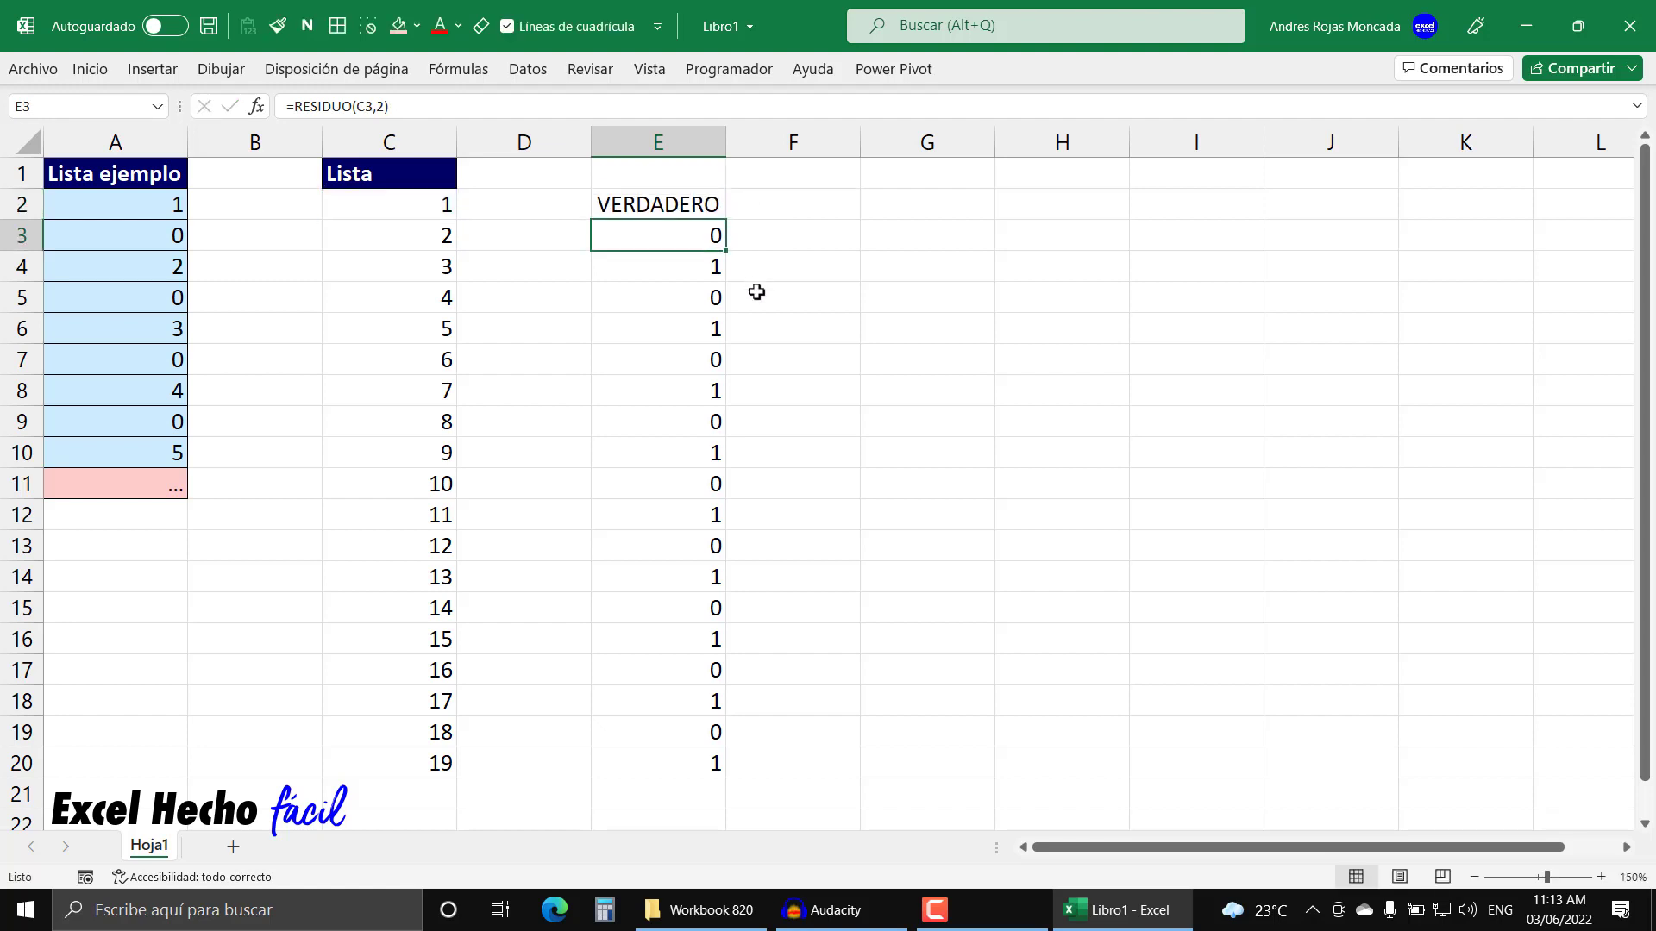
{"action": "left_click", "coordinate": [694, 212]}
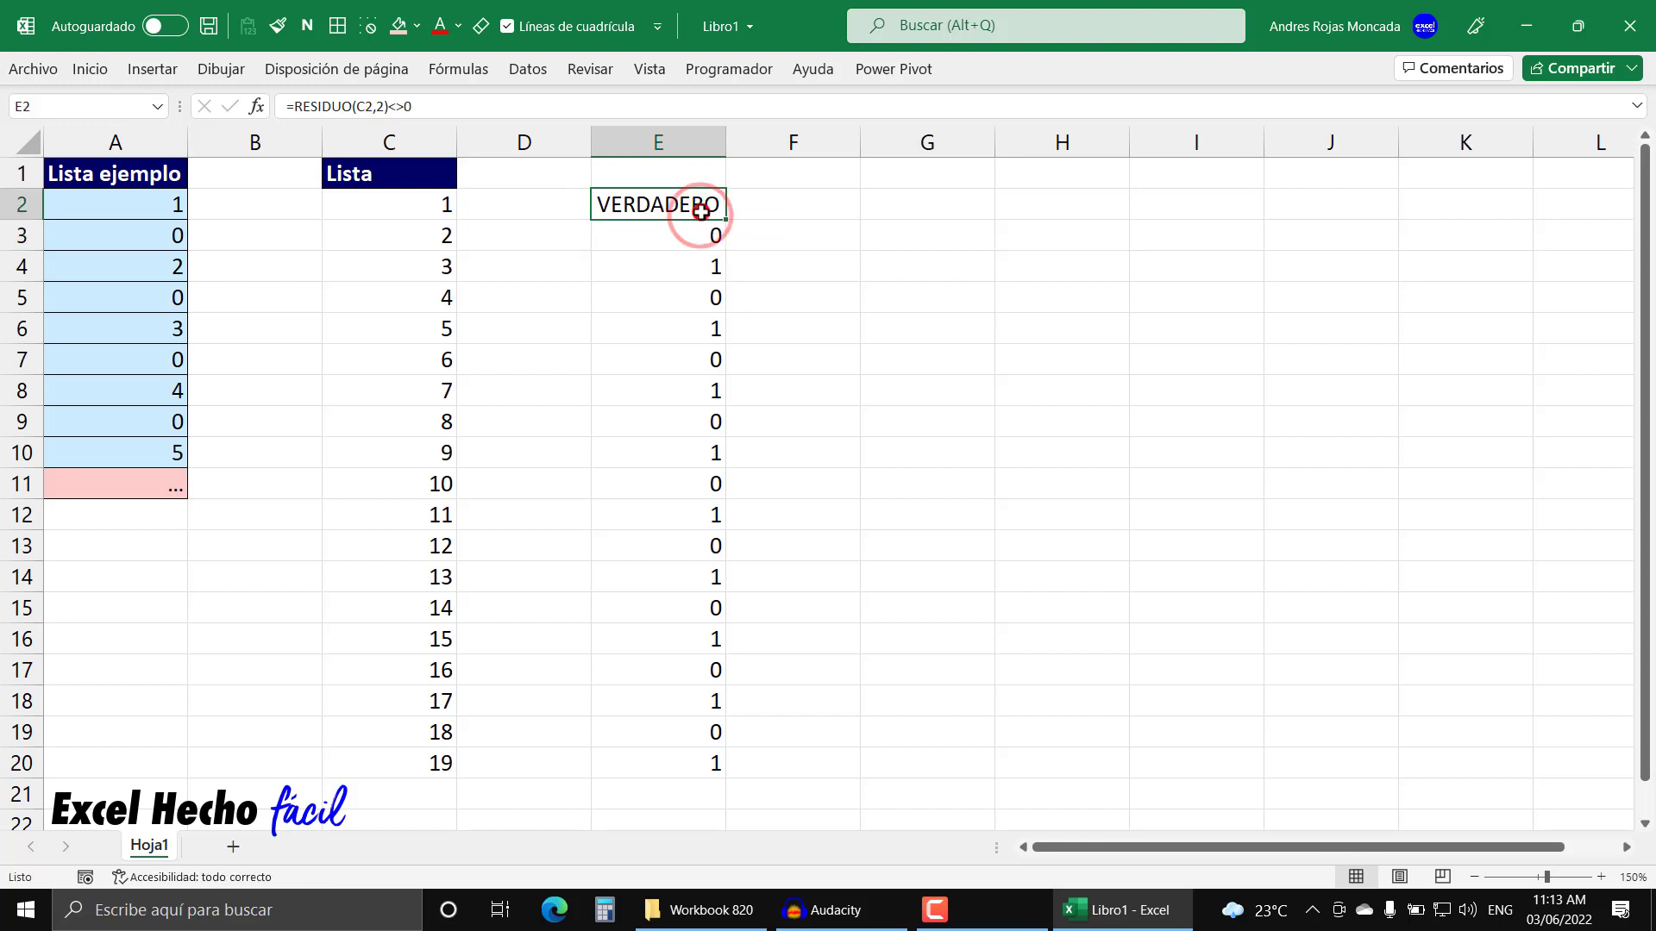
{"action": "left_click_drag", "start_coordinate": [726, 221], "coordinate": [689, 770]}
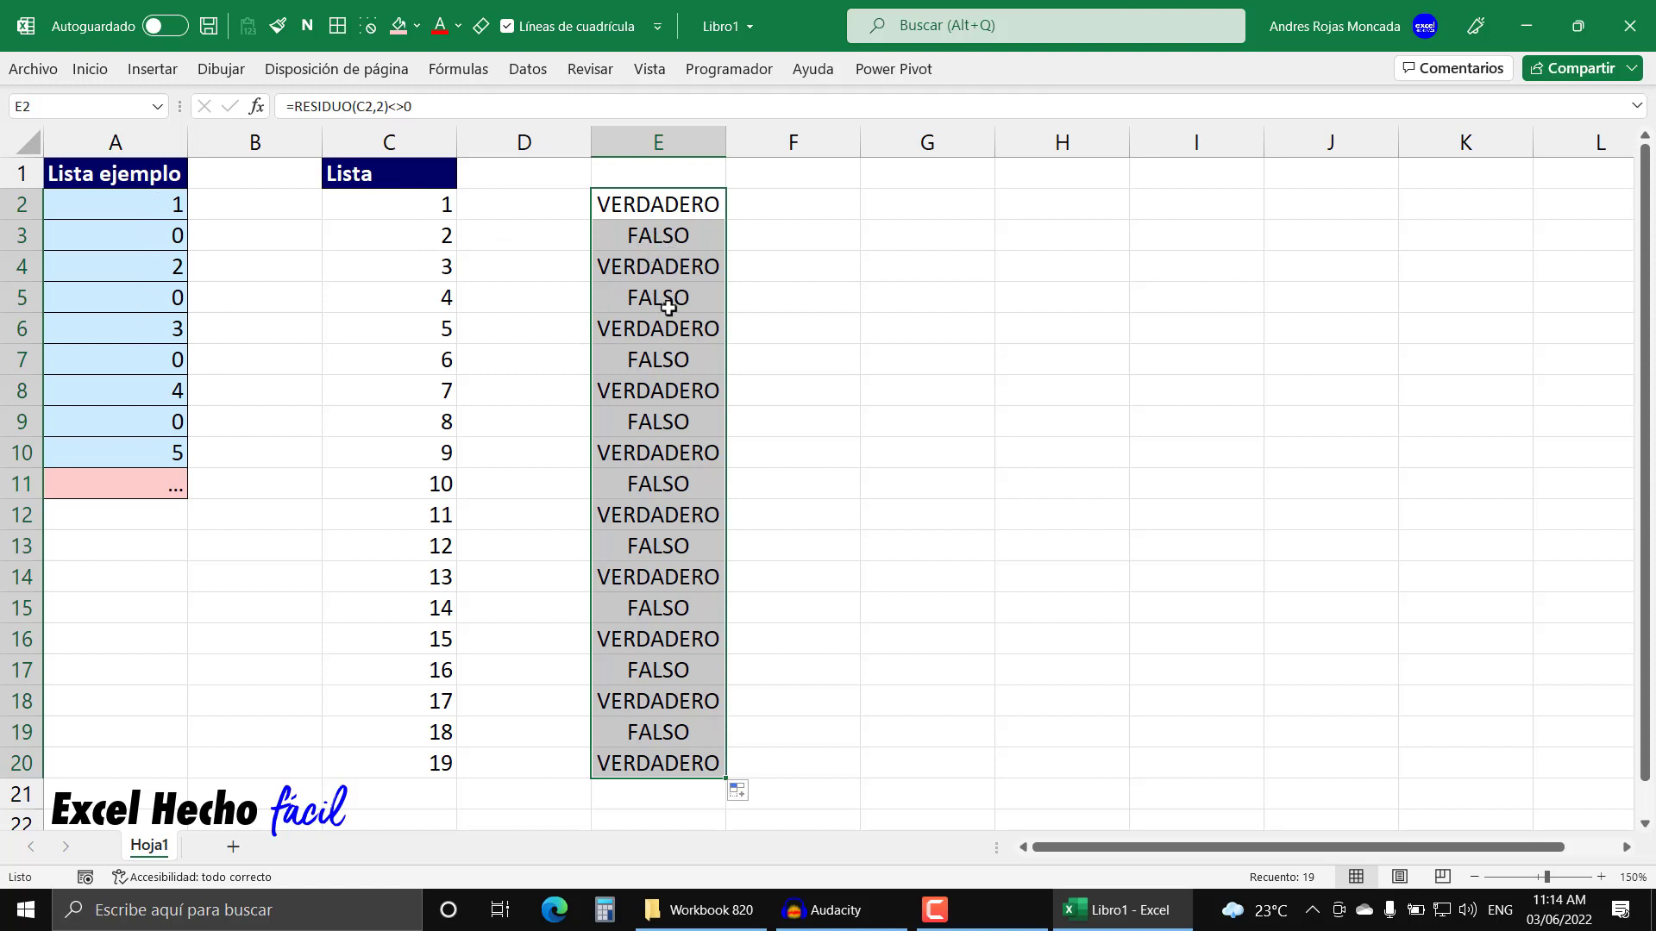
Rewrite C2 to begin =SI(RESIDUO(FILAS($C$2:C2),2)<>0, wrapping the row count in an odd test.
{"action": "left_click", "coordinate": [414, 215]}
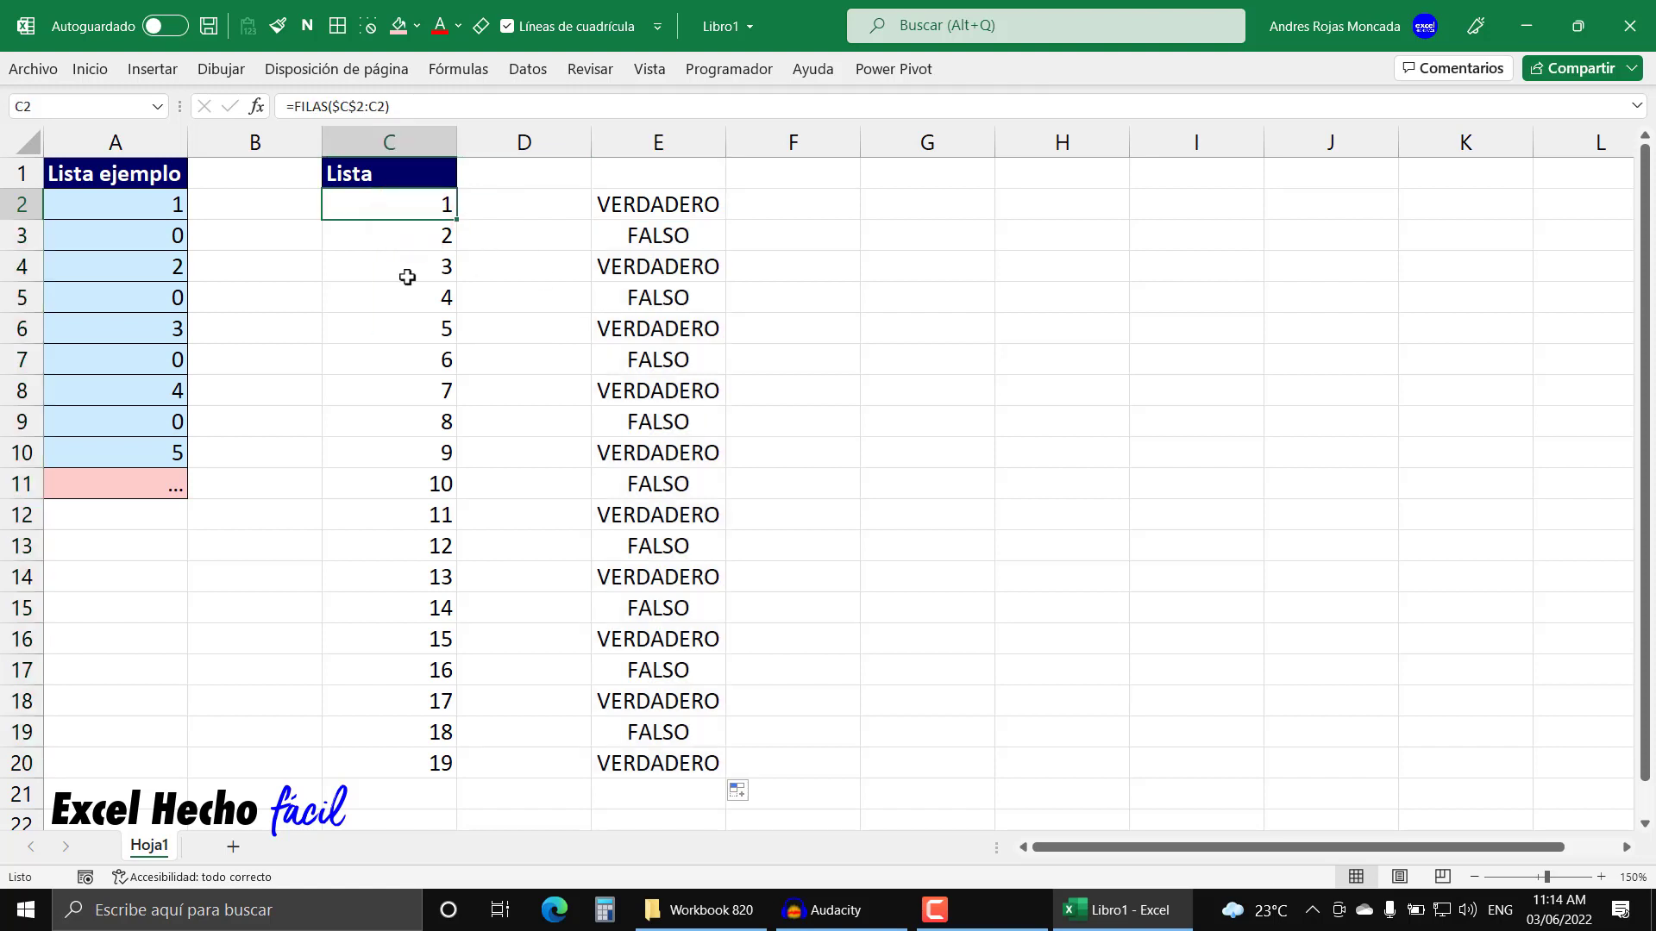
{"action": "key", "text": "F2"}
{"action": "left_click", "coordinate": [336, 210]}
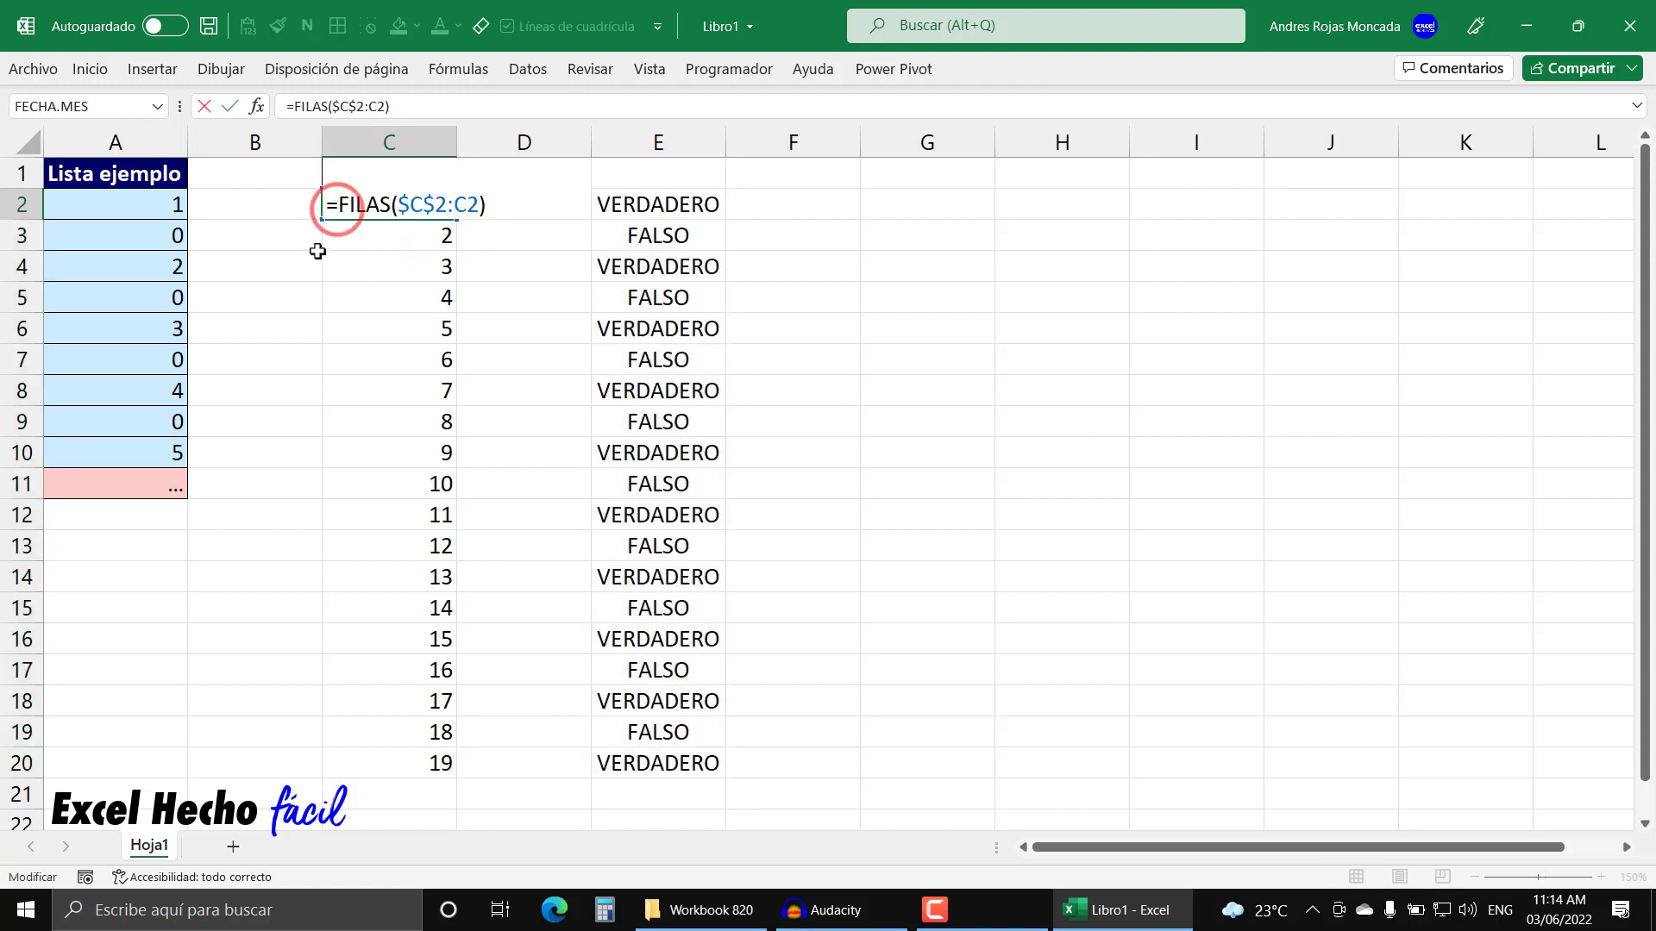
{"action": "type", "text": "si"}
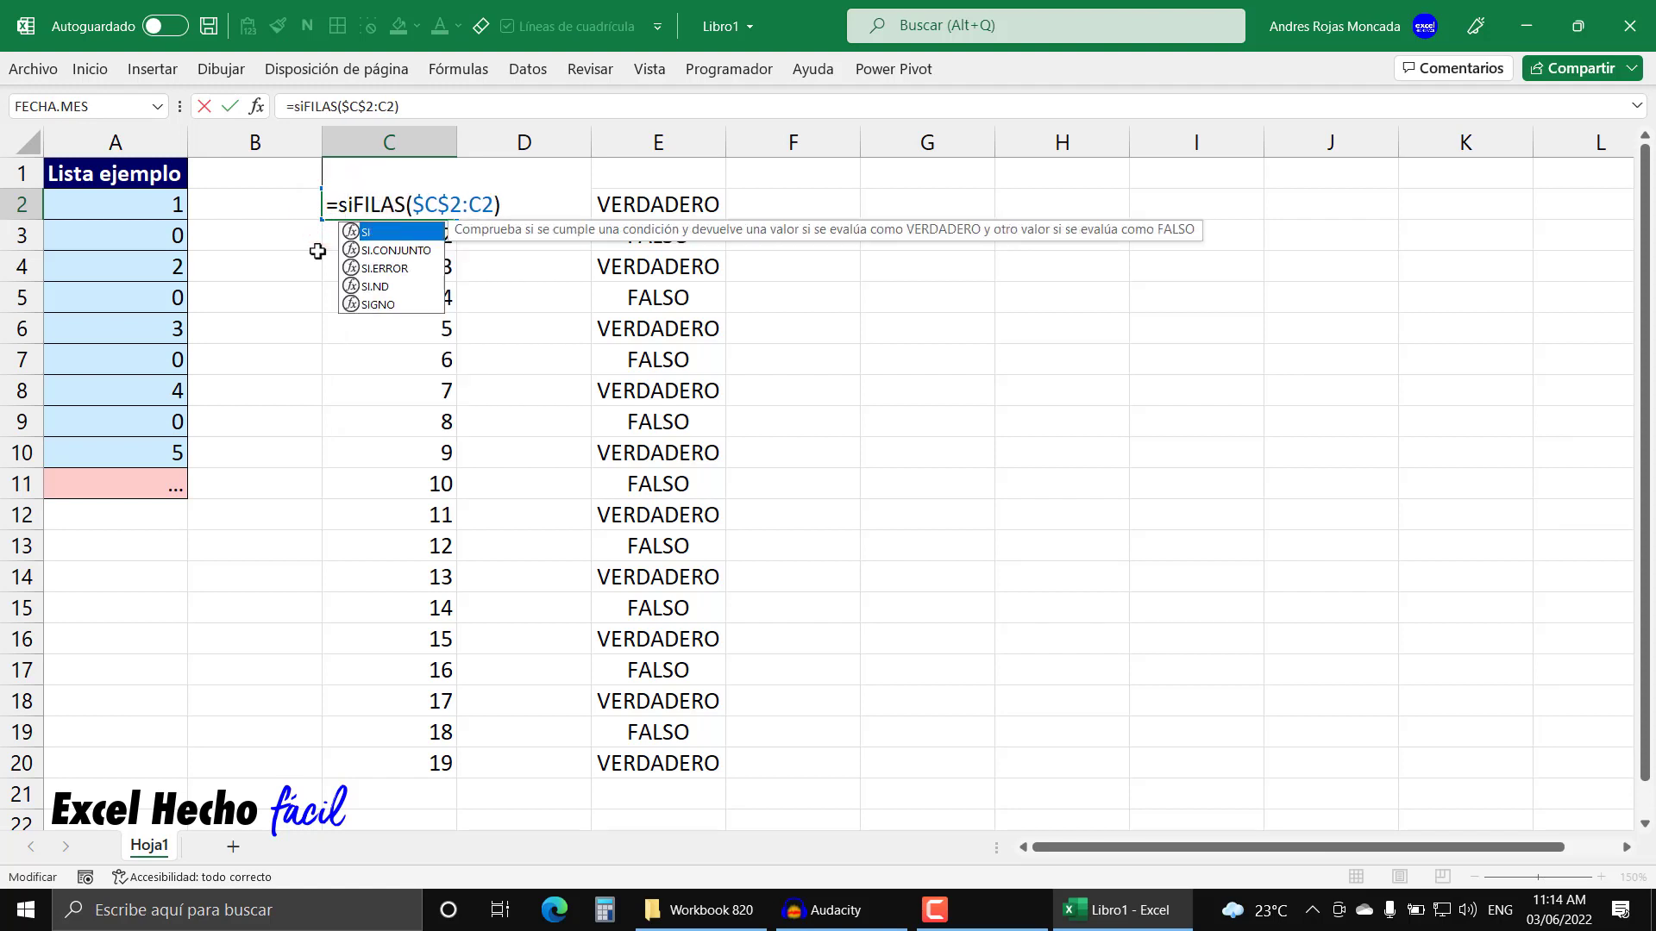
{"action": "key", "text": "Tab"}
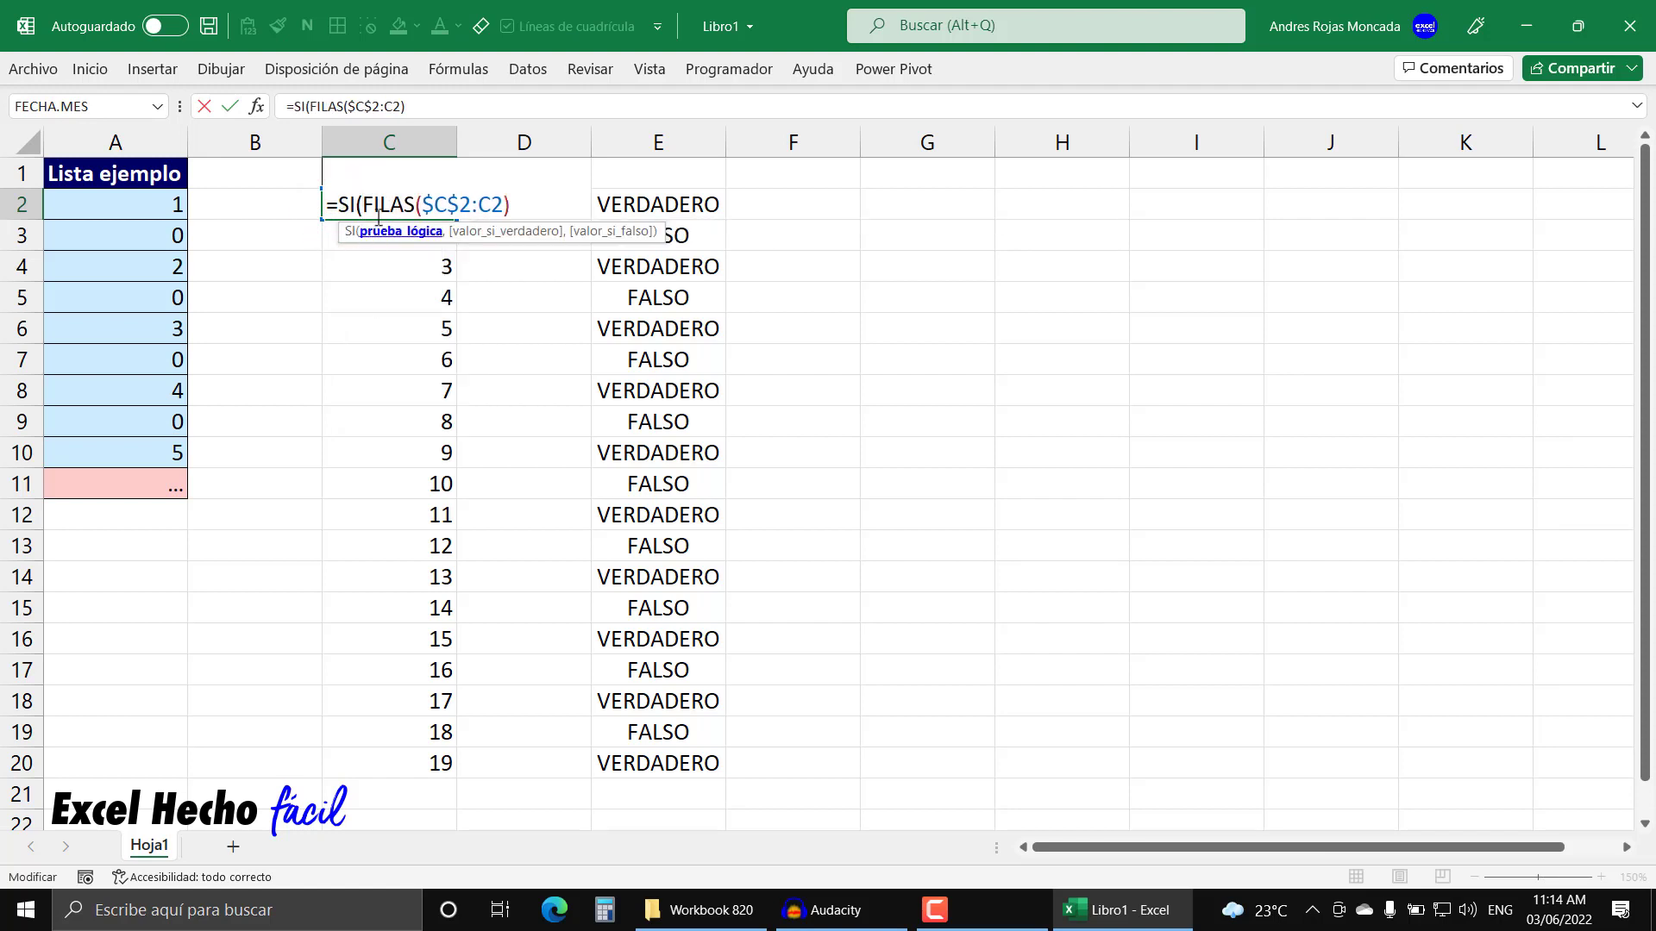
{"action": "type", "text": "resi"}
{"action": "key", "text": "Tab"}
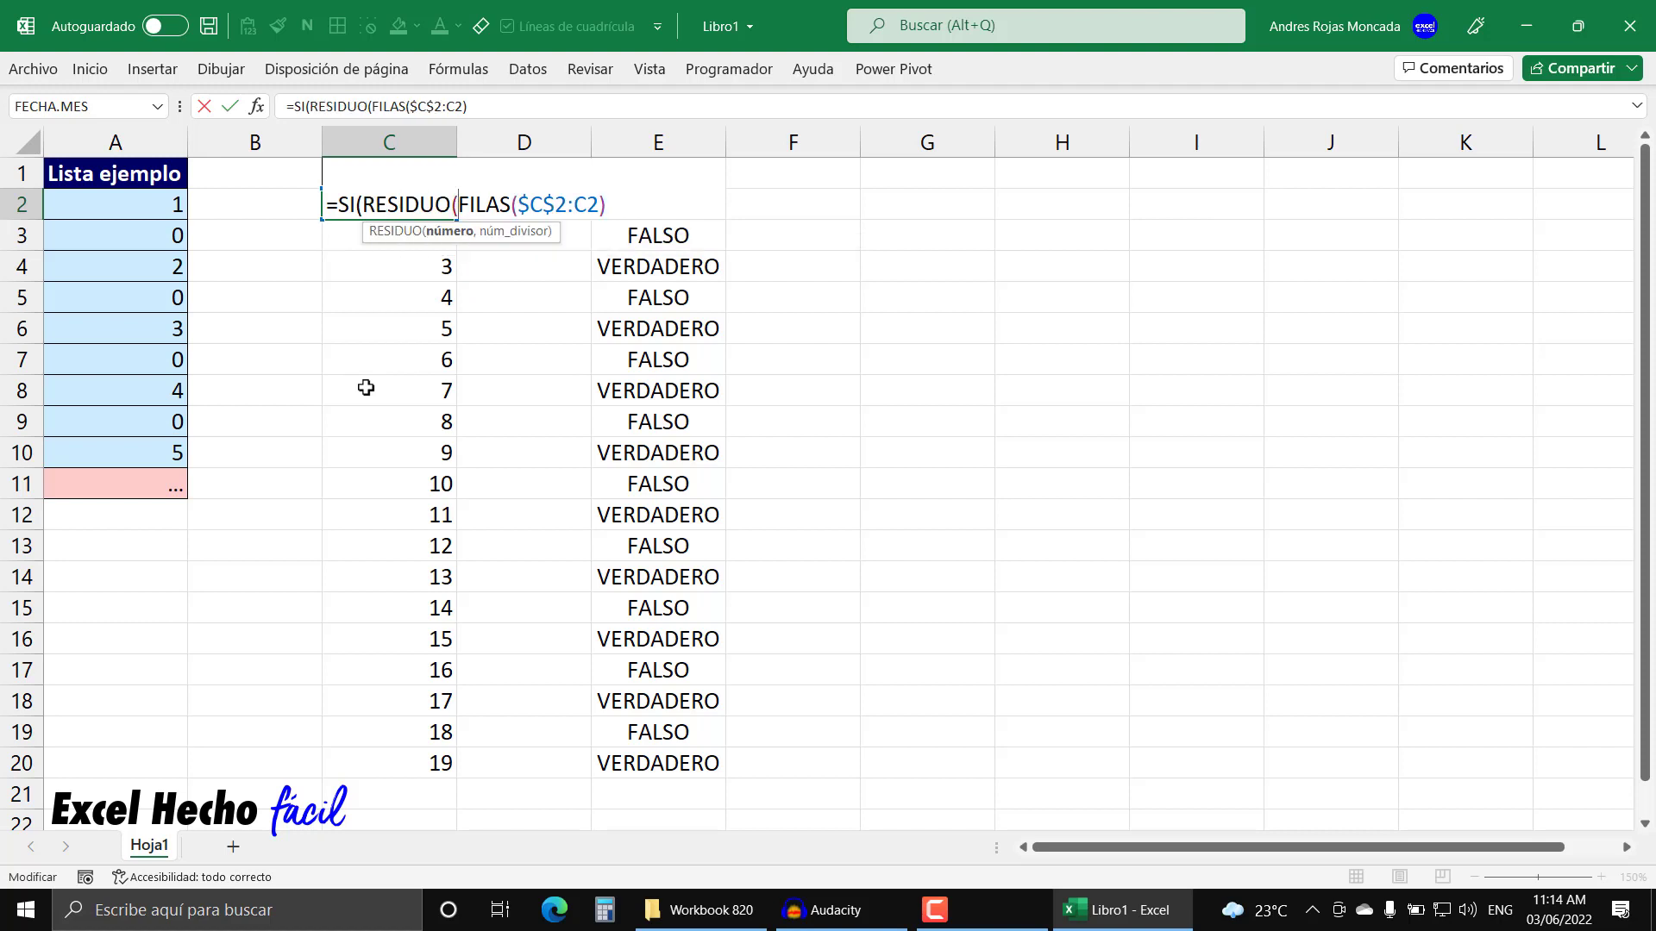
{"action": "left_click", "coordinate": [448, 232]}
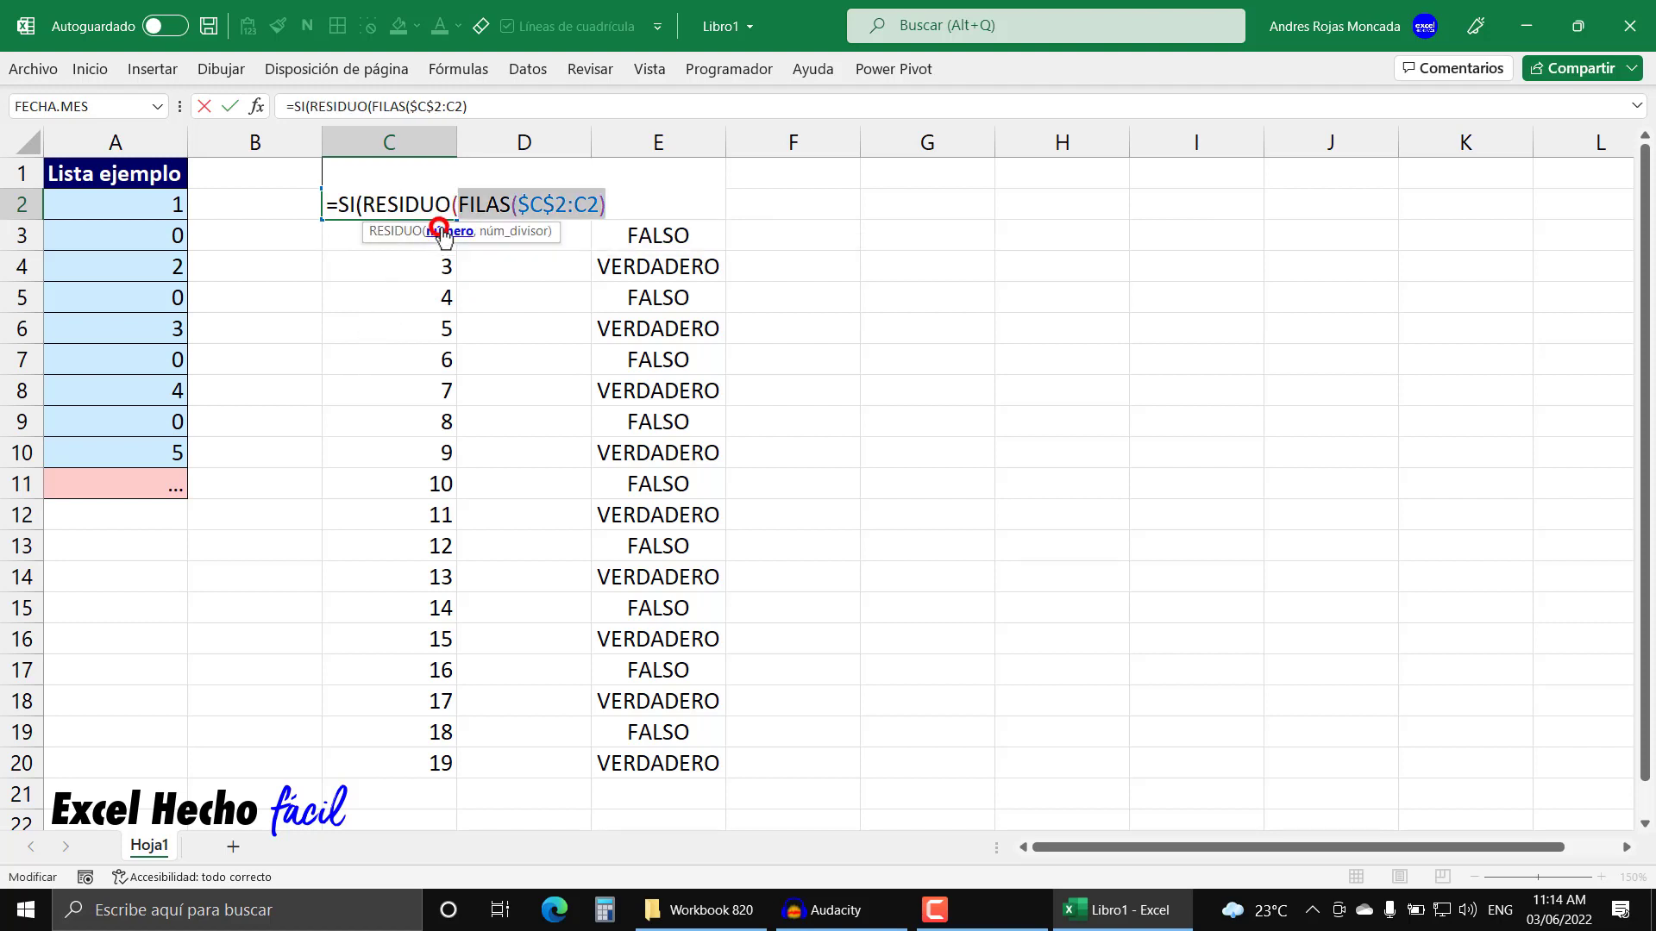
{"action": "left_click", "coordinate": [630, 205]}
{"action": "type", "text": ",2"}
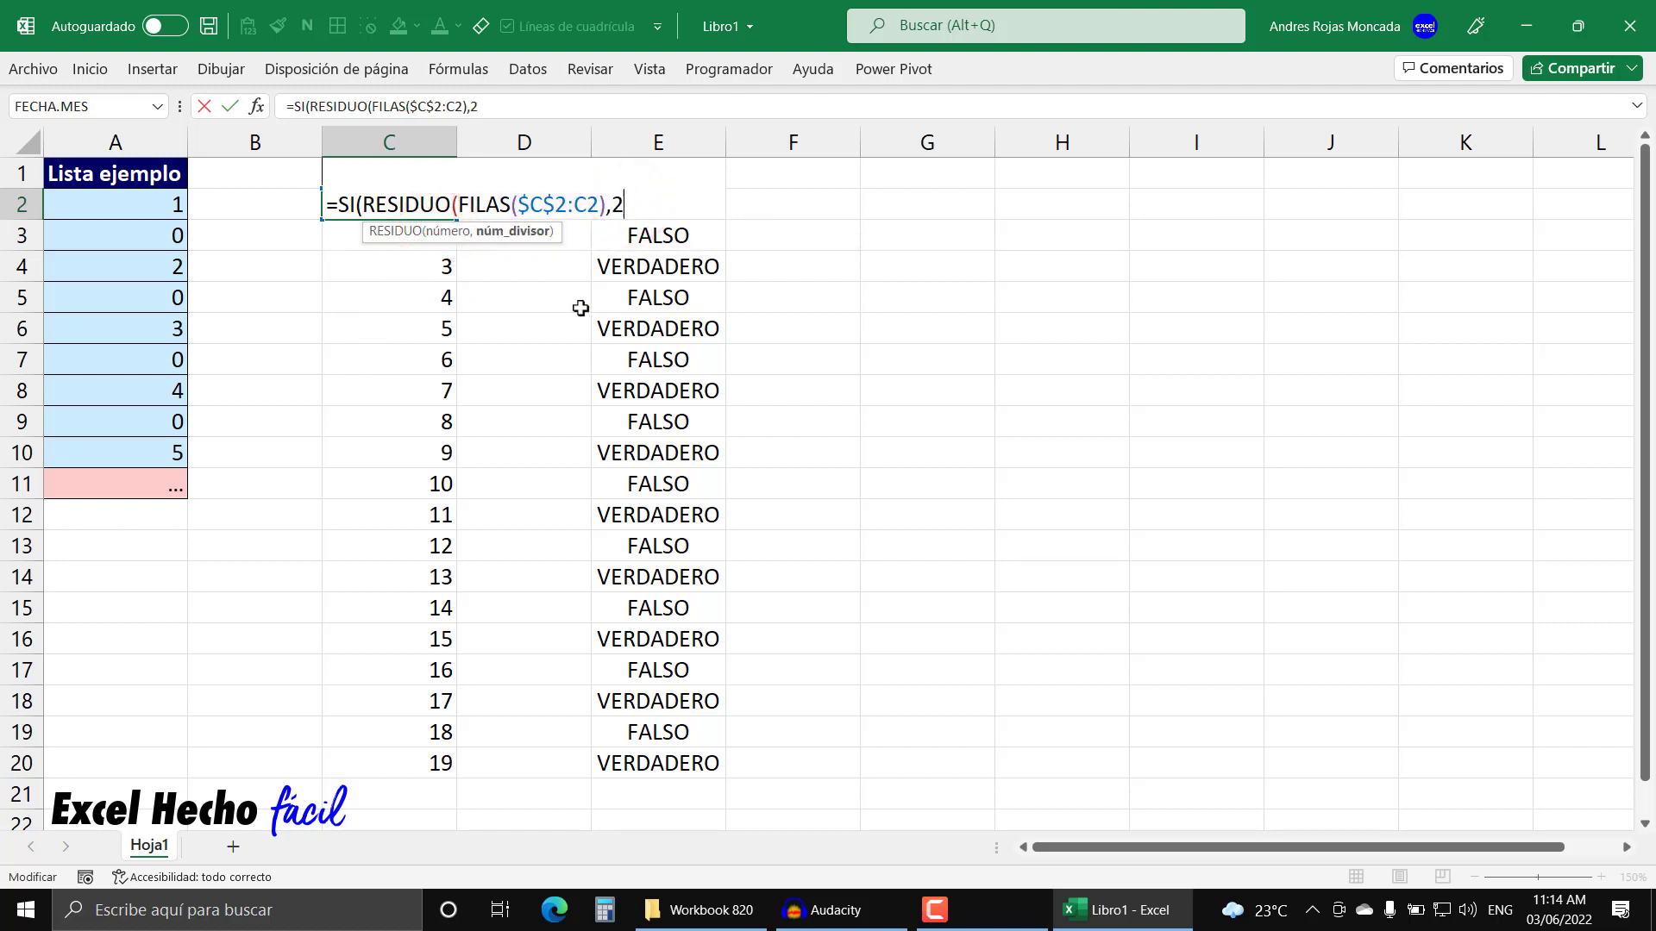
{"action": "type", "text": ")<>"}
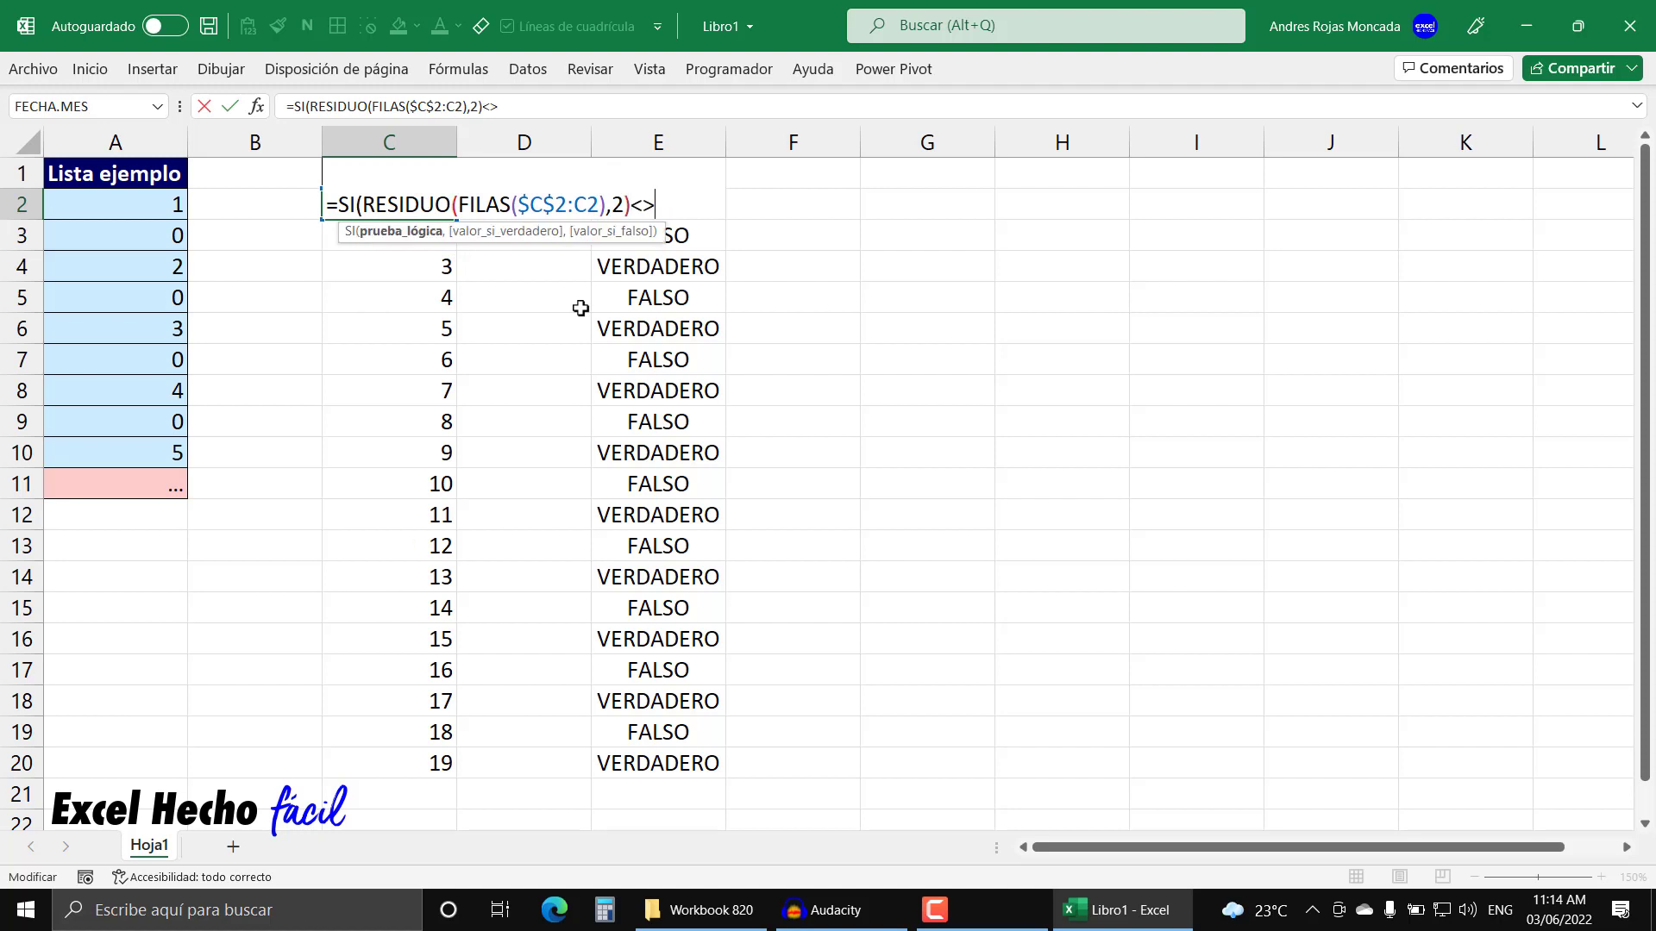
{"action": "type", "text": "0,"}
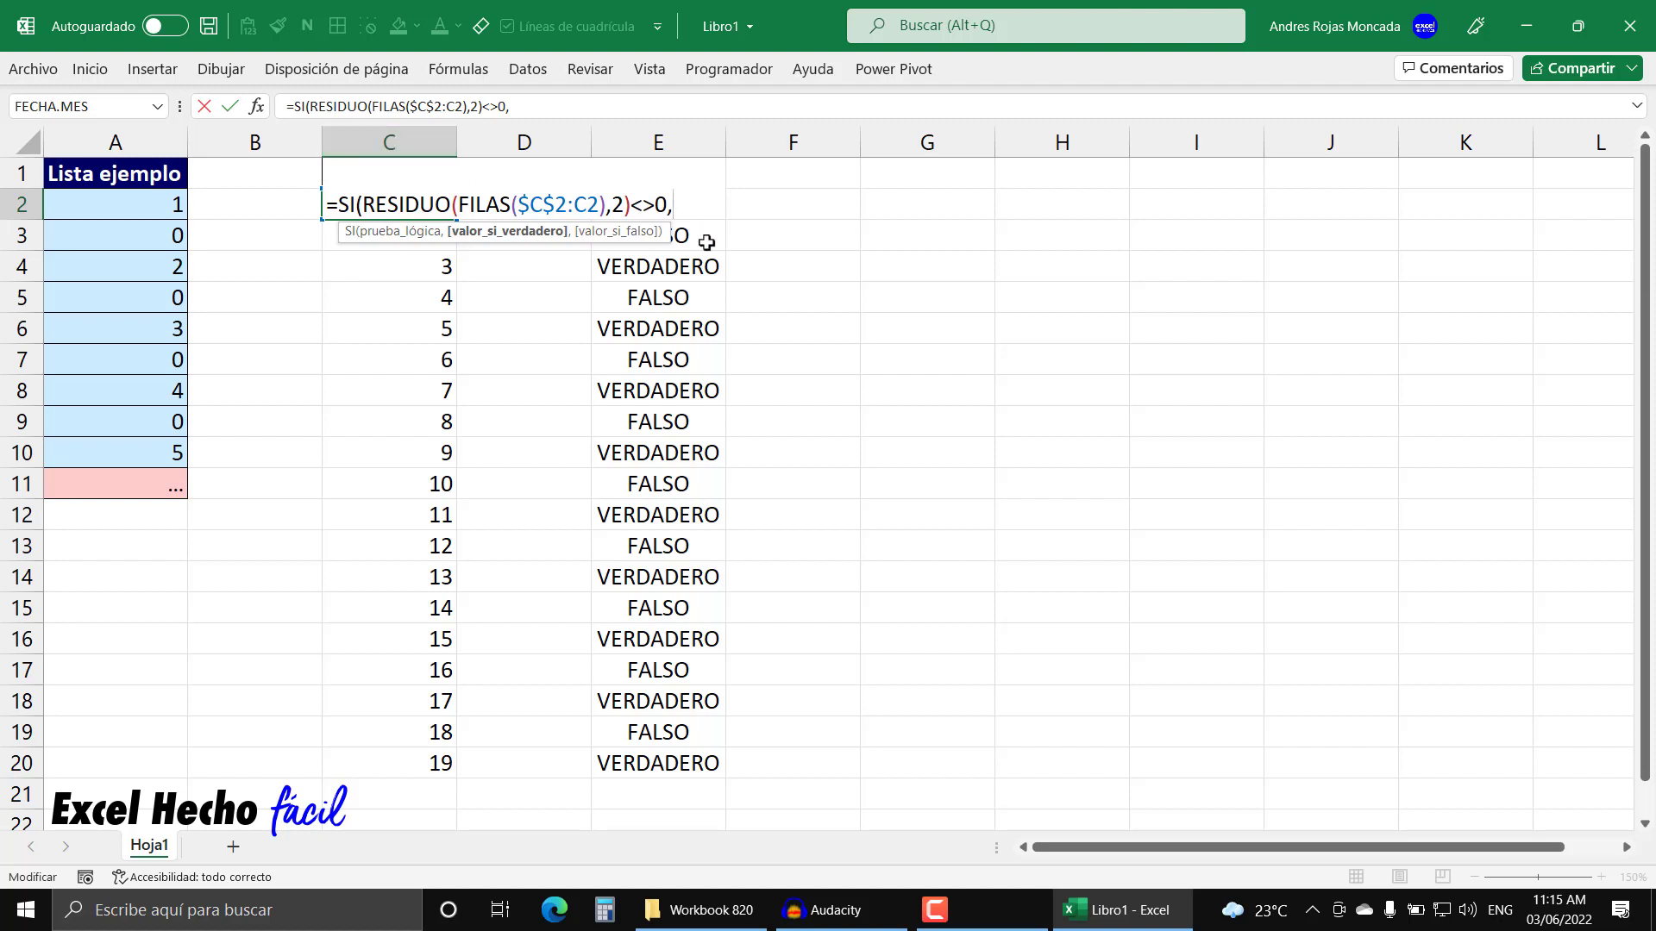
Add DESREF(C2,-2,0) as the value-if-true in C2's SI formula.
{"action": "type", "text": "a"}
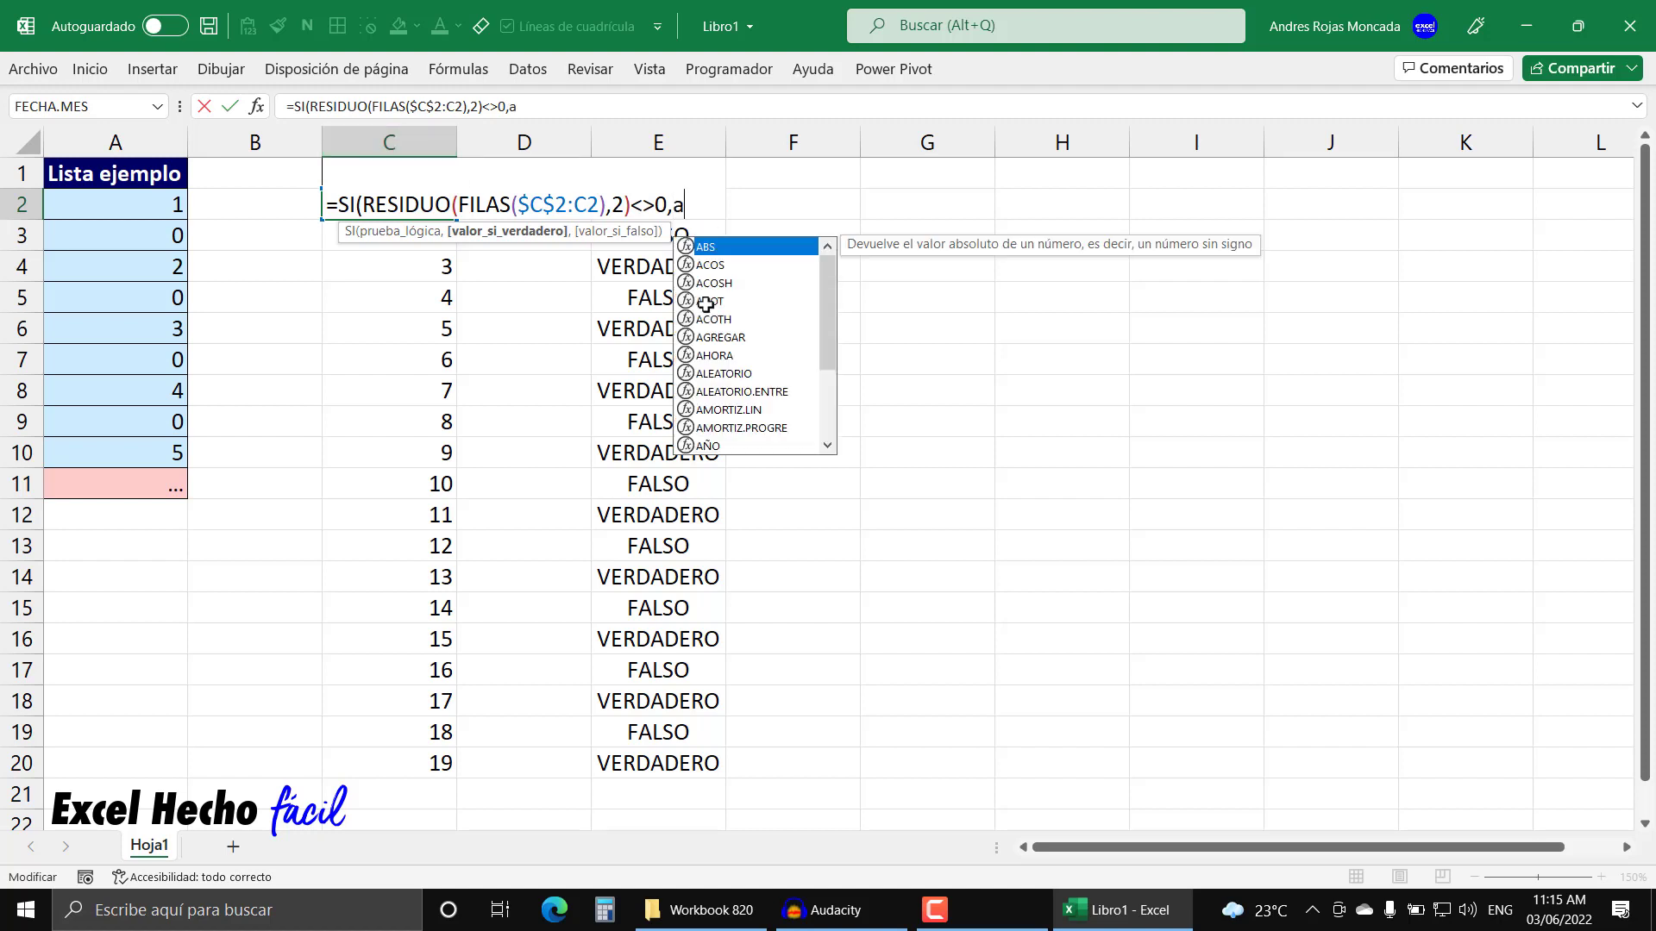
{"action": "type", "text": "des"}
{"action": "key", "text": "BackSpace"}
{"action": "key", "text": "BackSpace"}
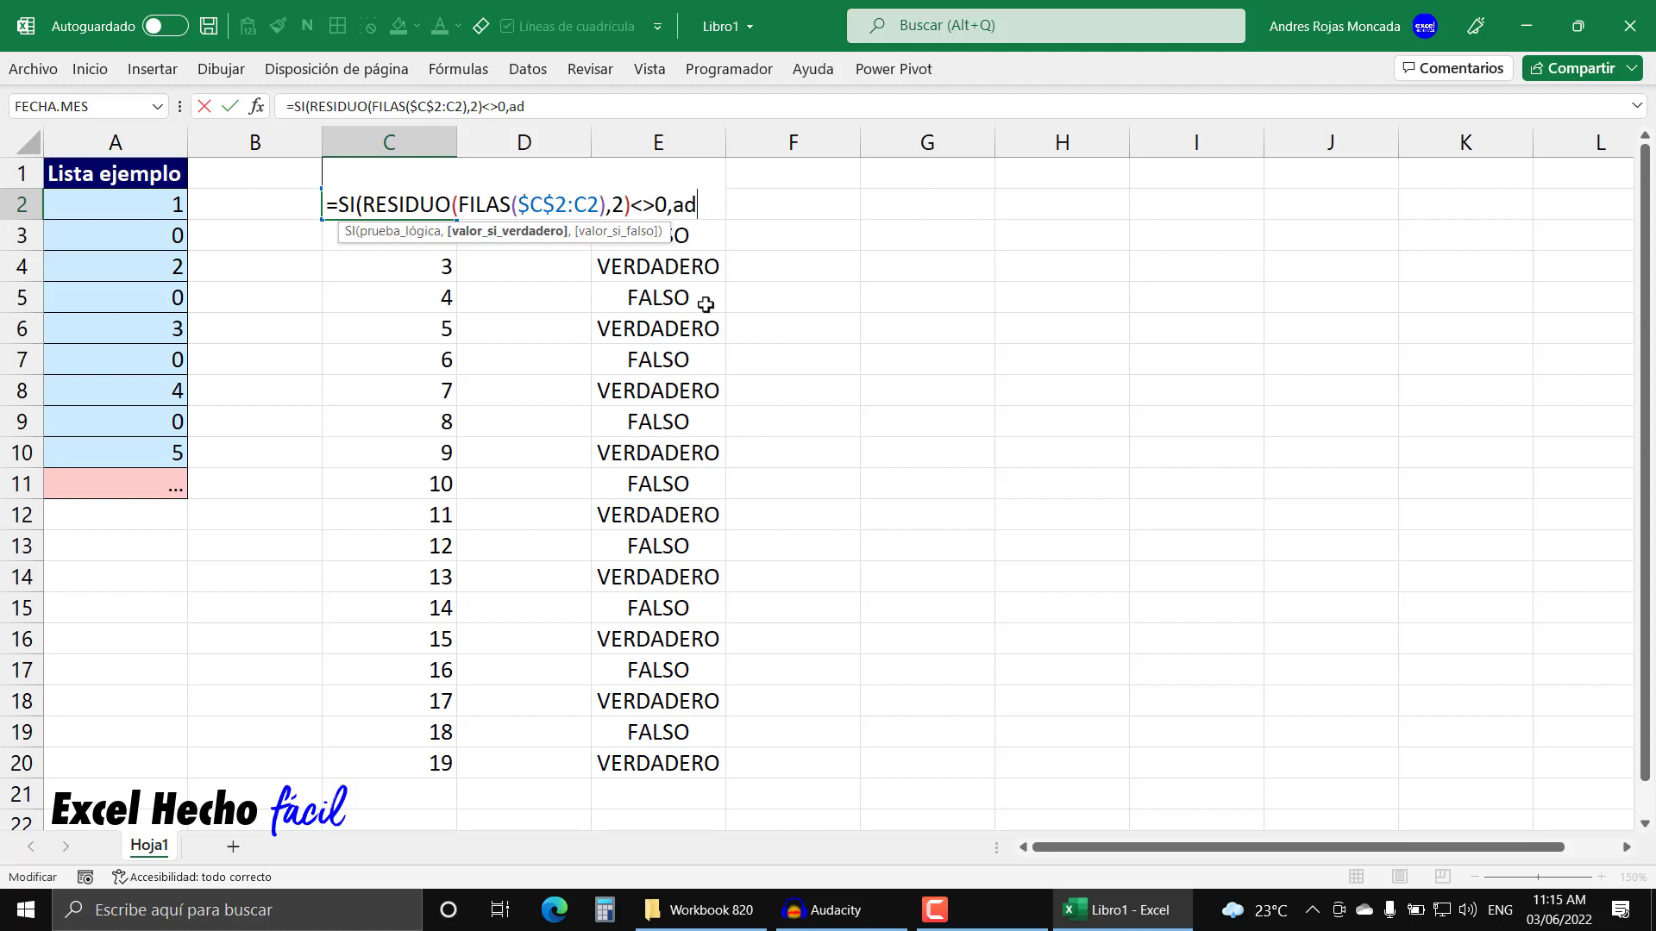
{"action": "key", "text": "BackSpace"}
{"action": "key", "text": "BackSpace"}
{"action": "type", "text": "des"}
{"action": "key", "text": "Tab"}
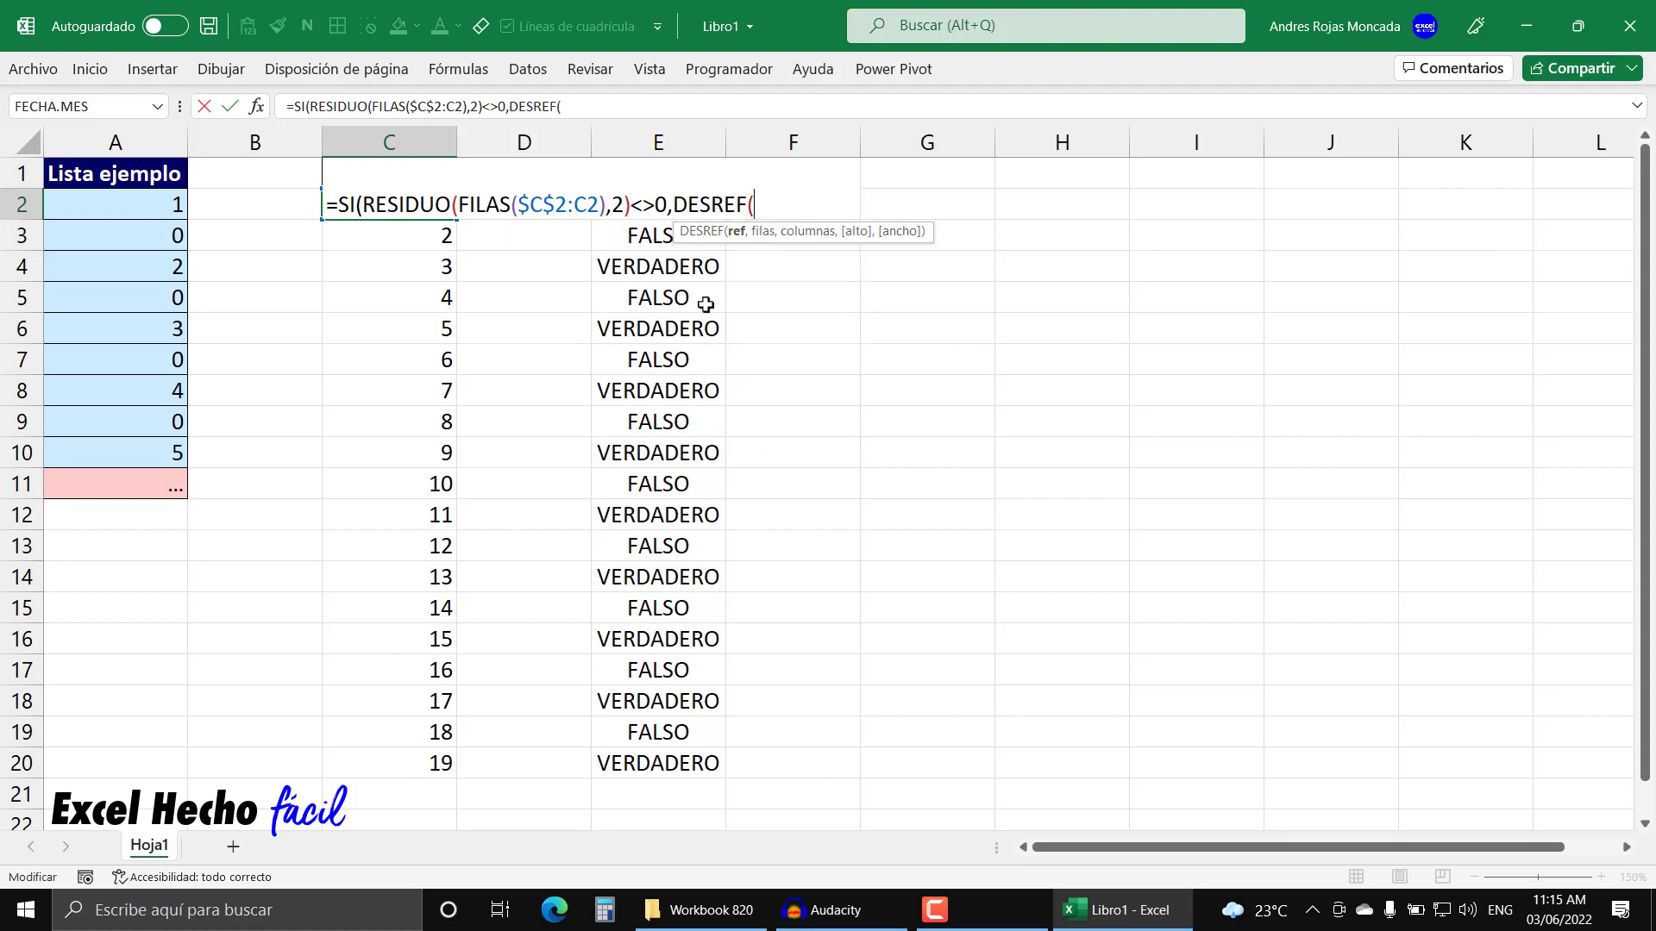
{"action": "key", "text": "BackSpace"}
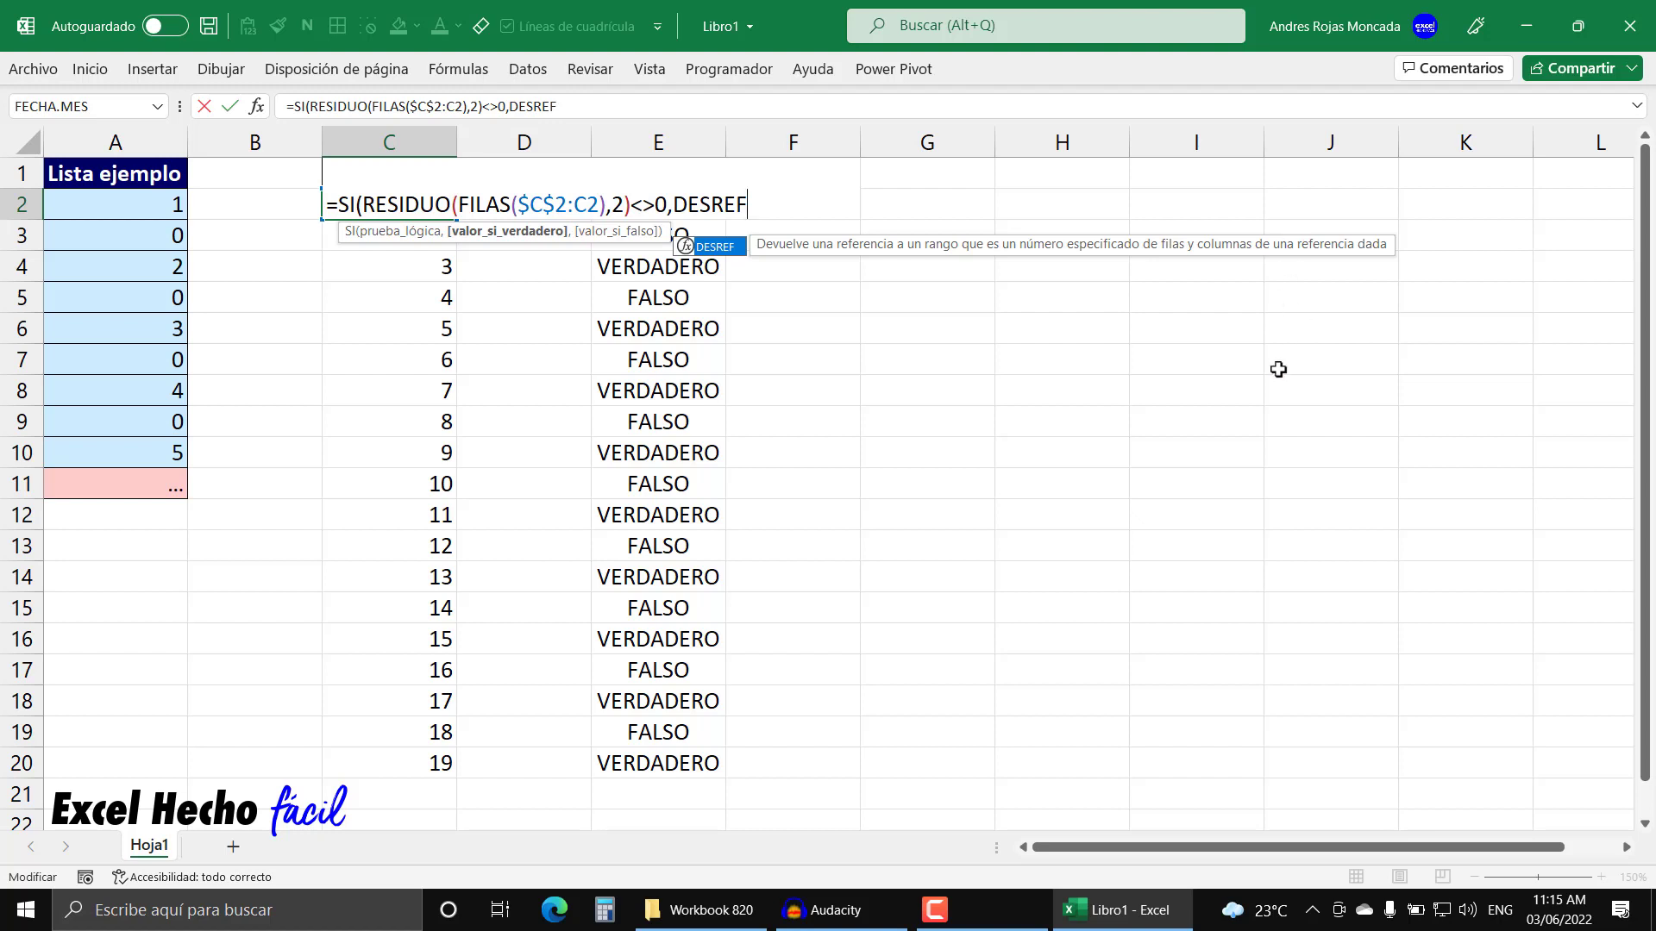
{"action": "type", "text": "("}
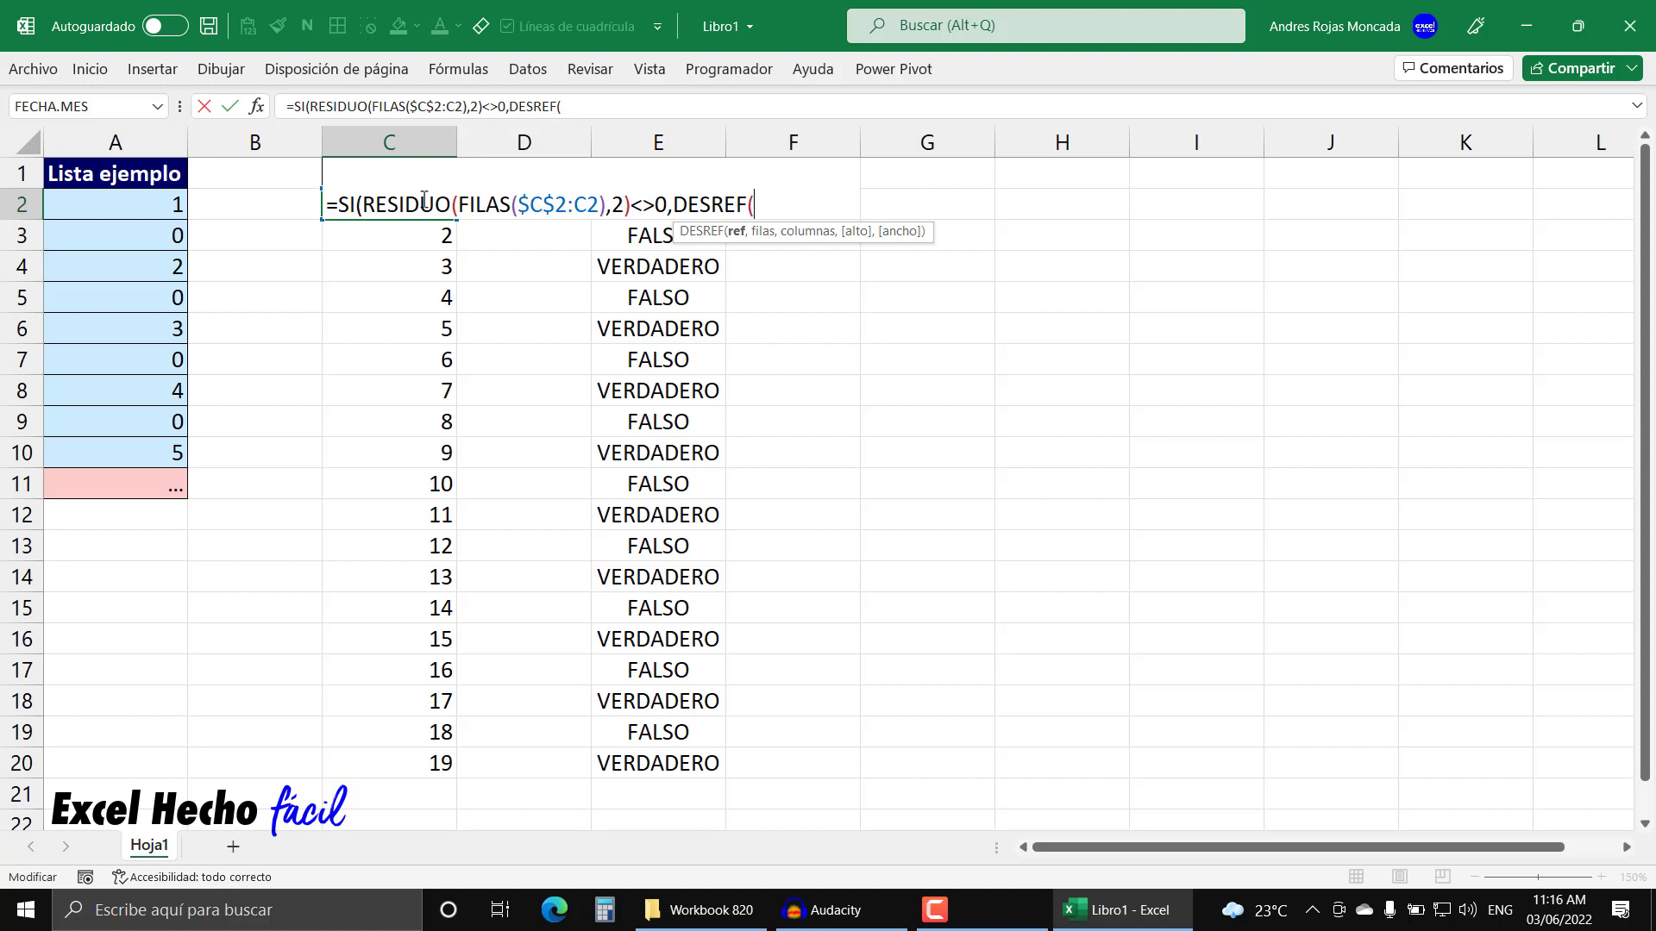
{"action": "type", "text": "C2"}
{"action": "type", "text": ","}
{"action": "type", "text": "-2"}
{"action": "type", "text": ",0"}
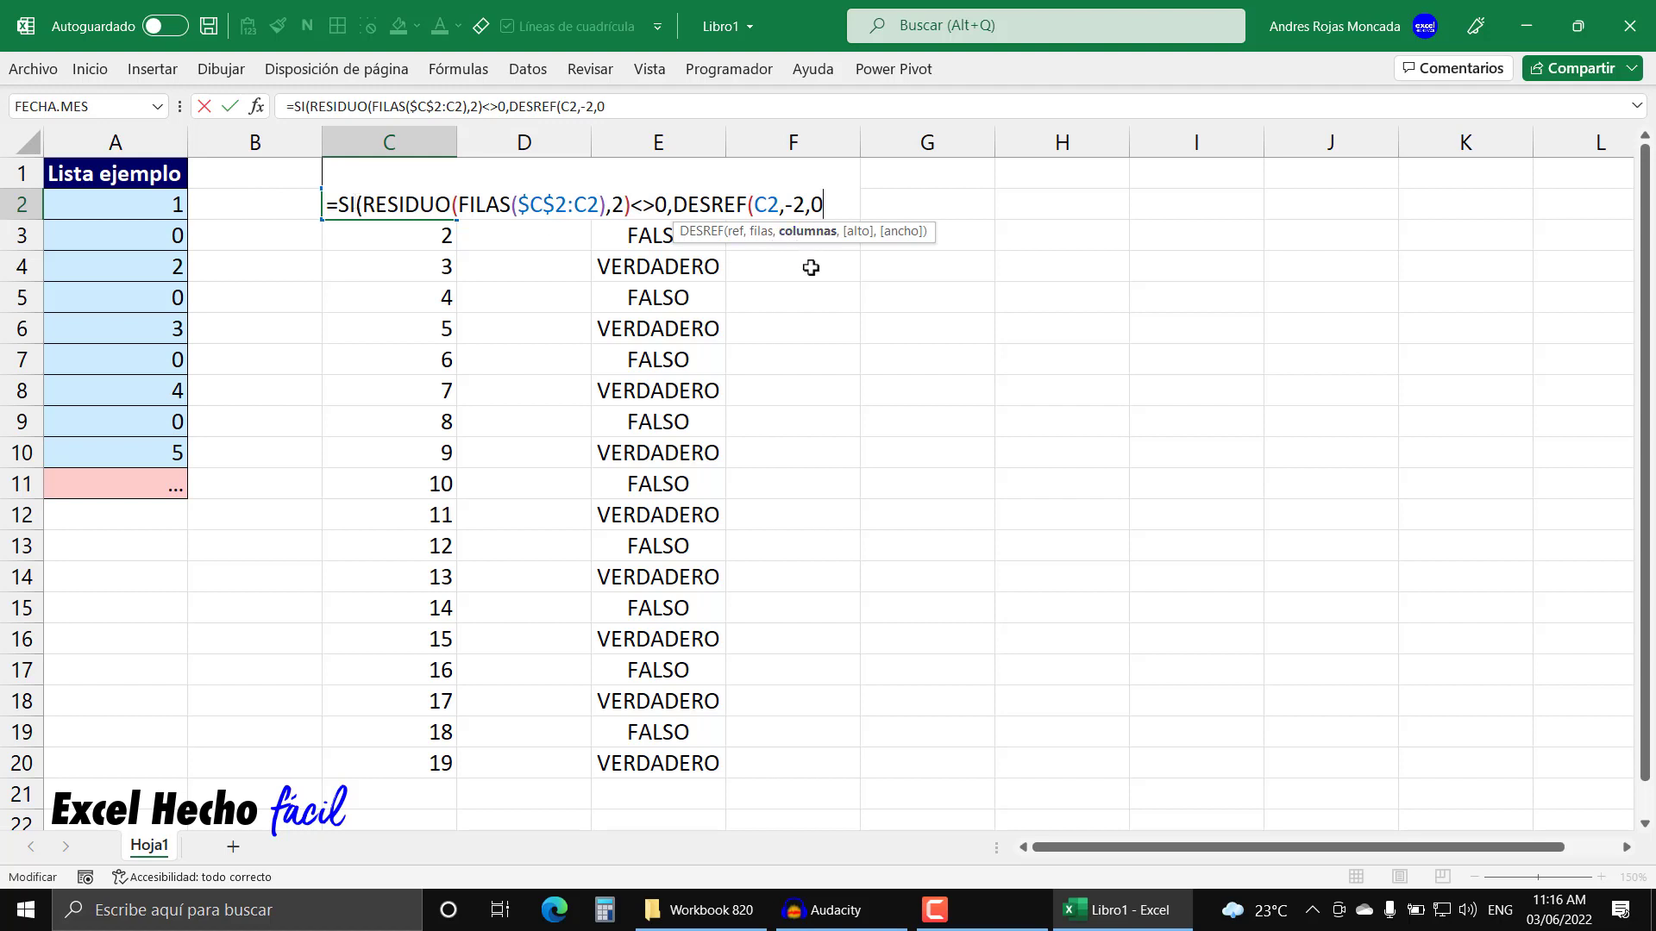
{"action": "type", "text": ")"}
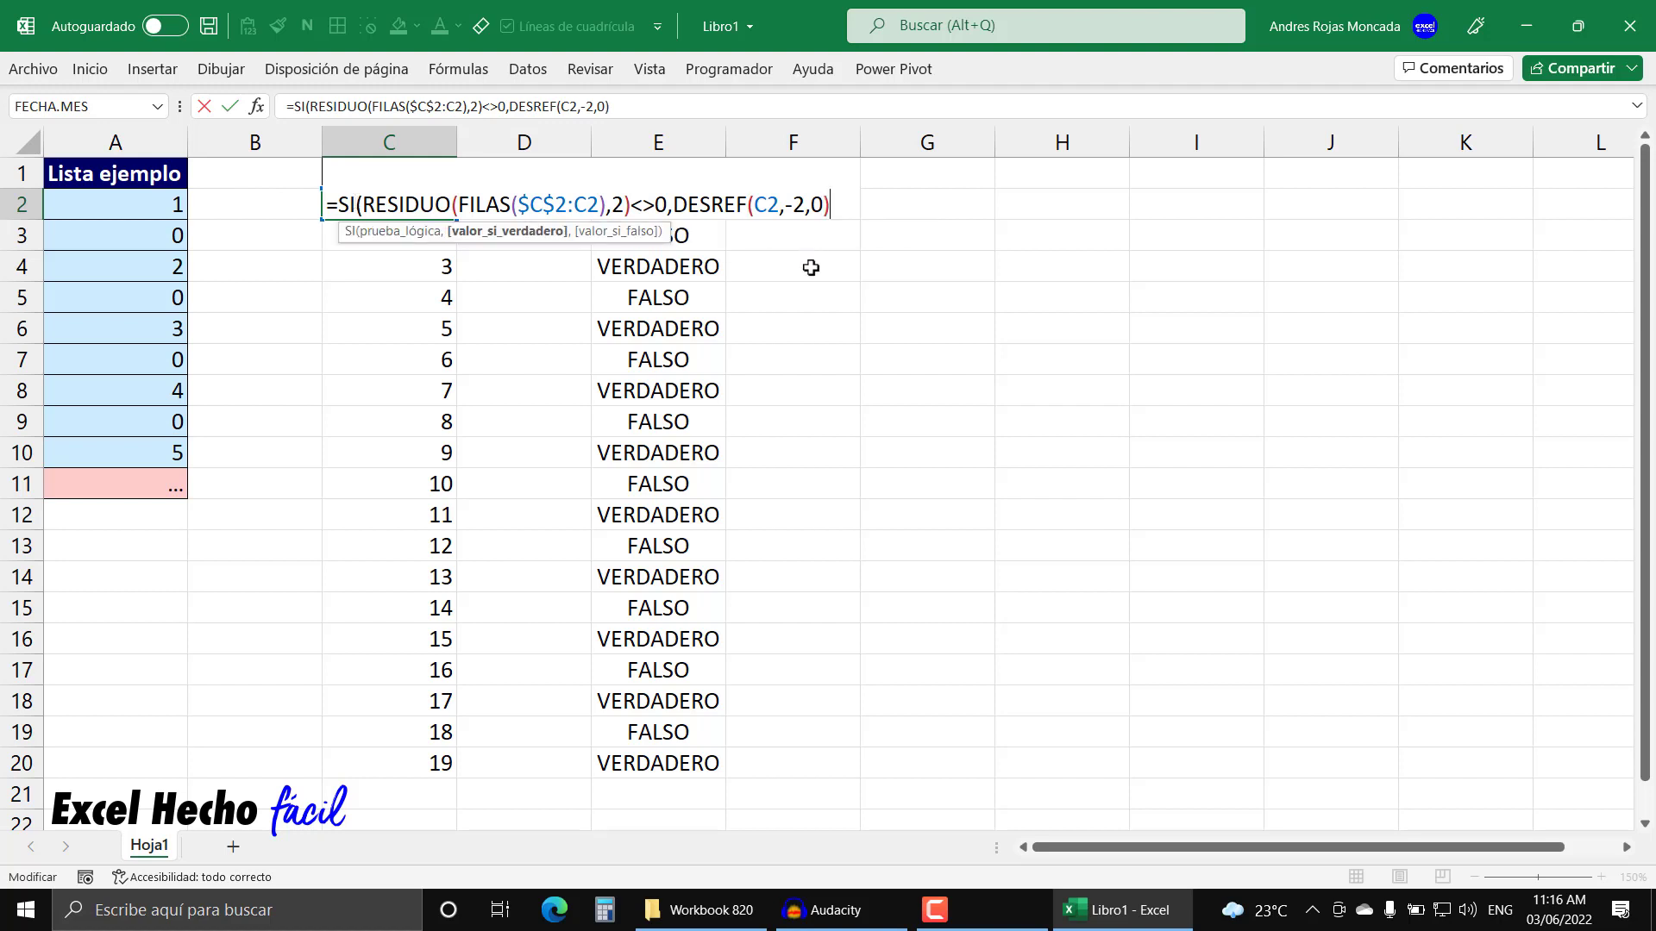
{"action": "left_click", "coordinate": [521, 231]}
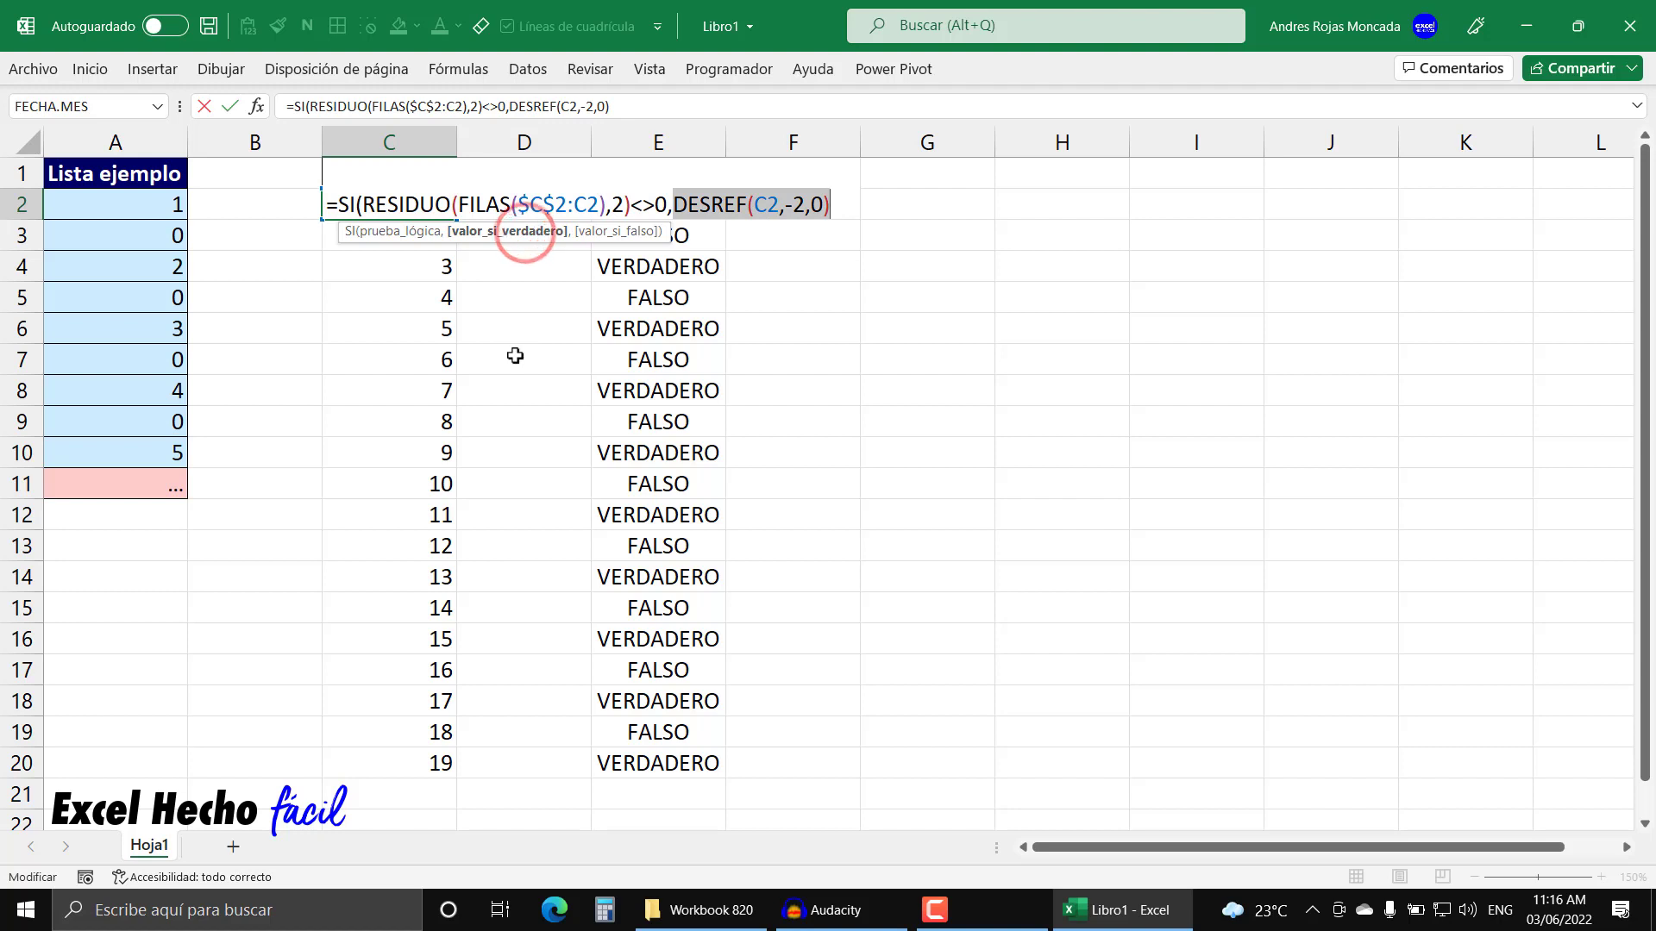
Preview the DESREF result with F9, undo it, and add 0 as the value-if-false.
{"action": "key", "text": "F9"}
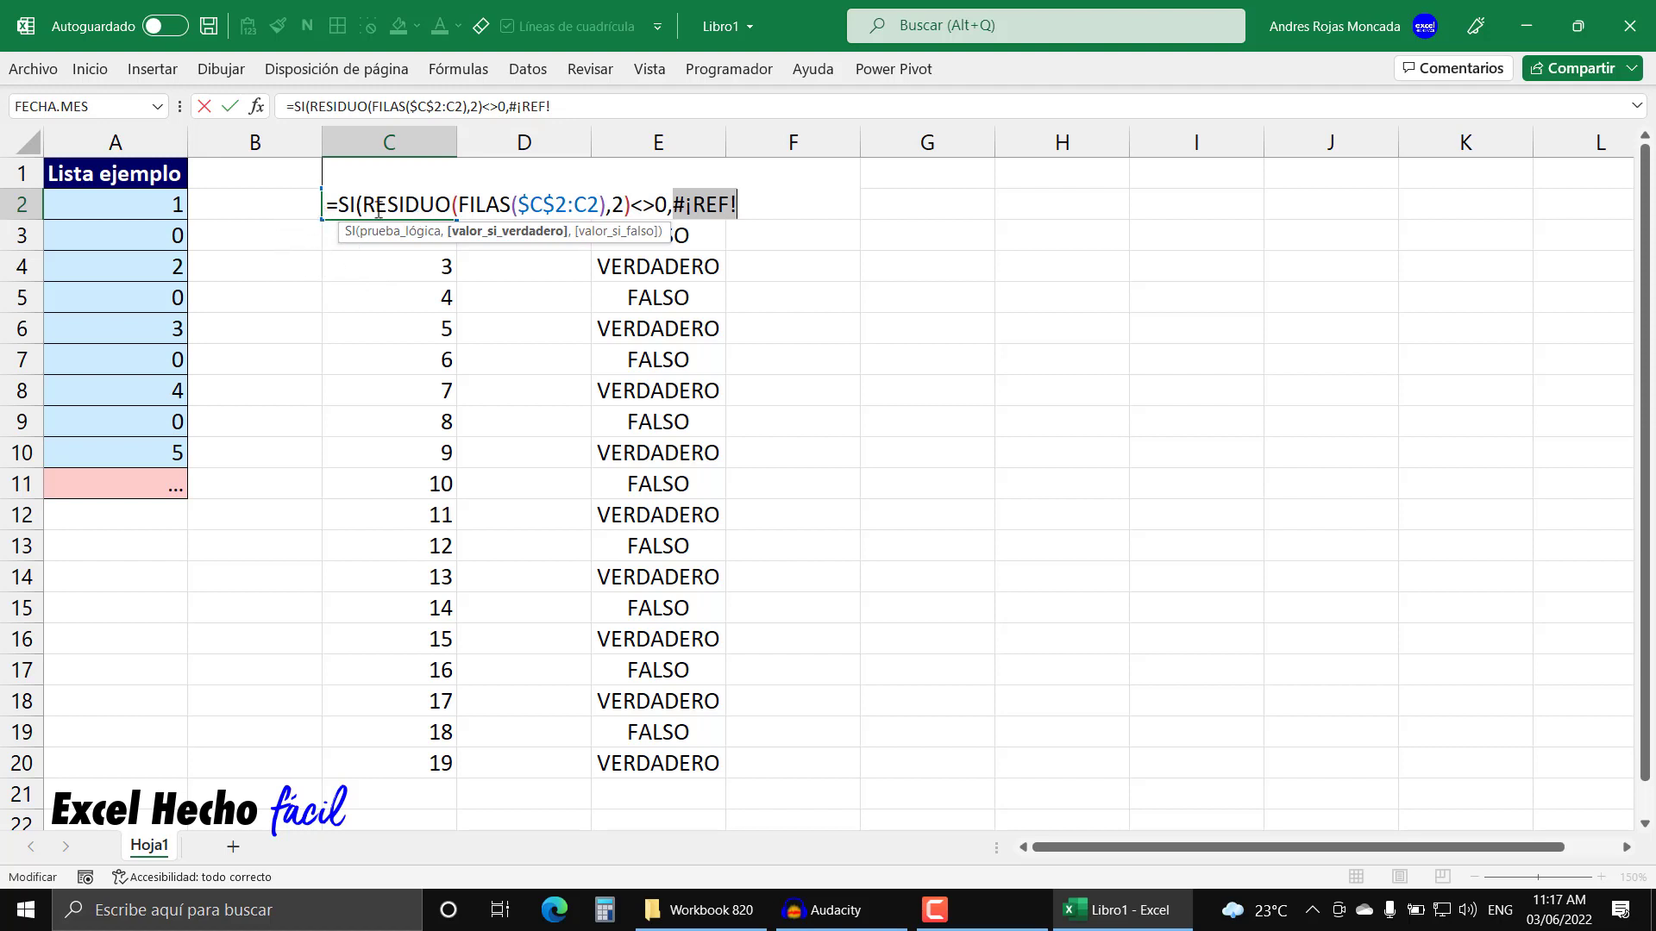
{"action": "key", "text": "ctrl+z"}
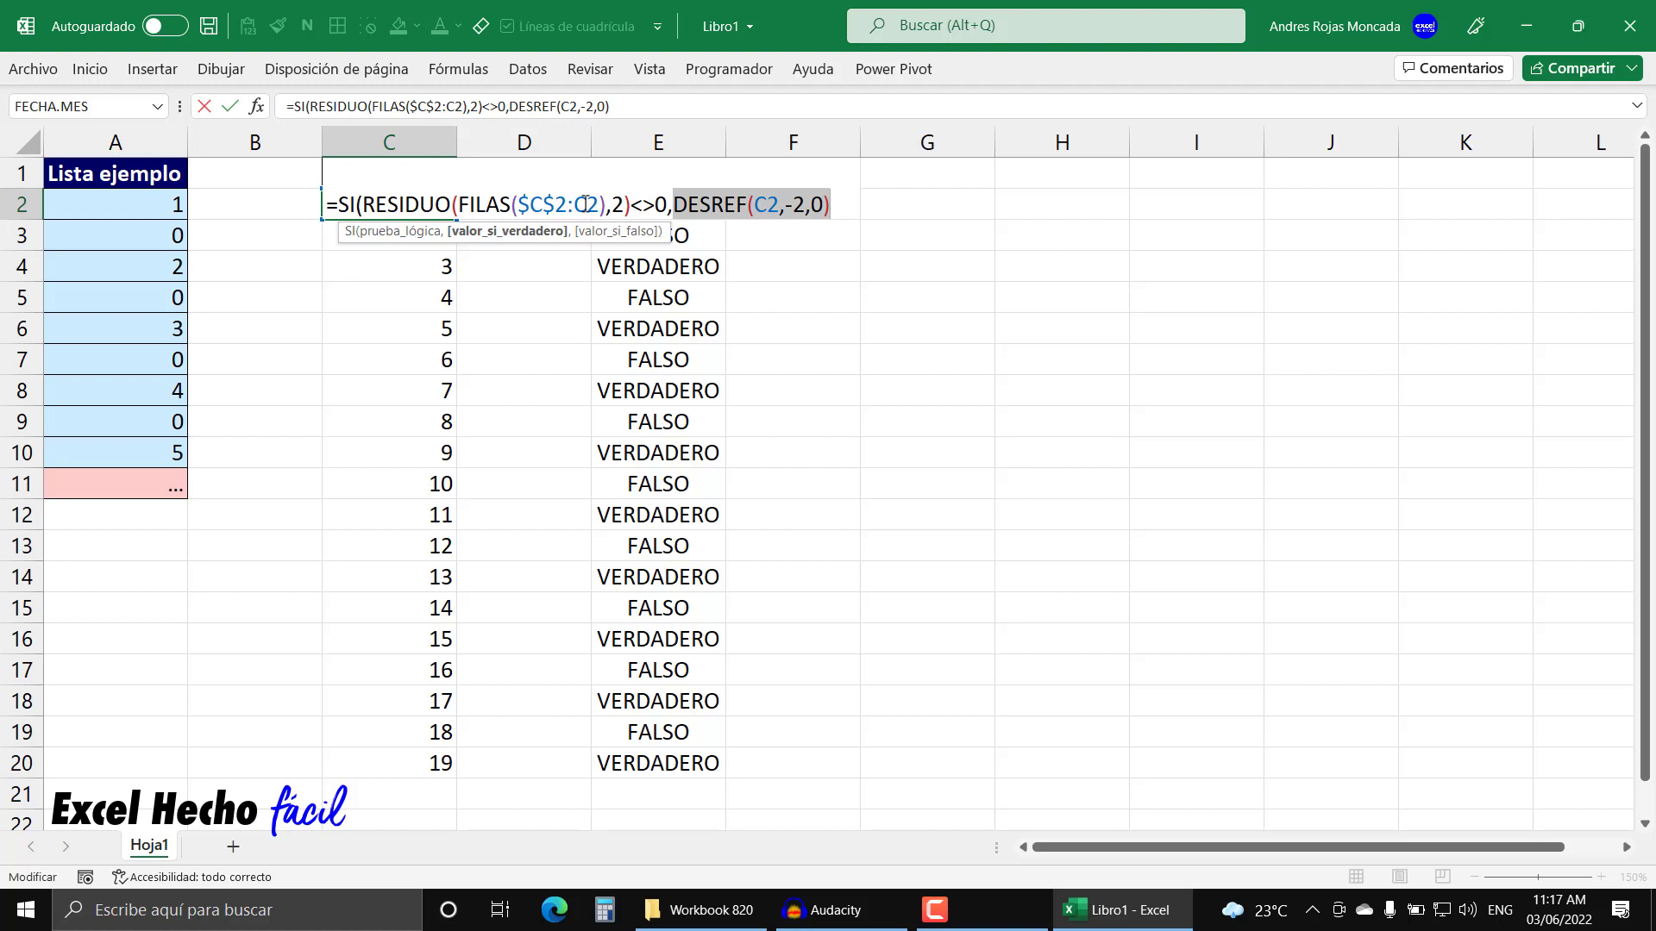
{"action": "left_click", "coordinate": [845, 209]}
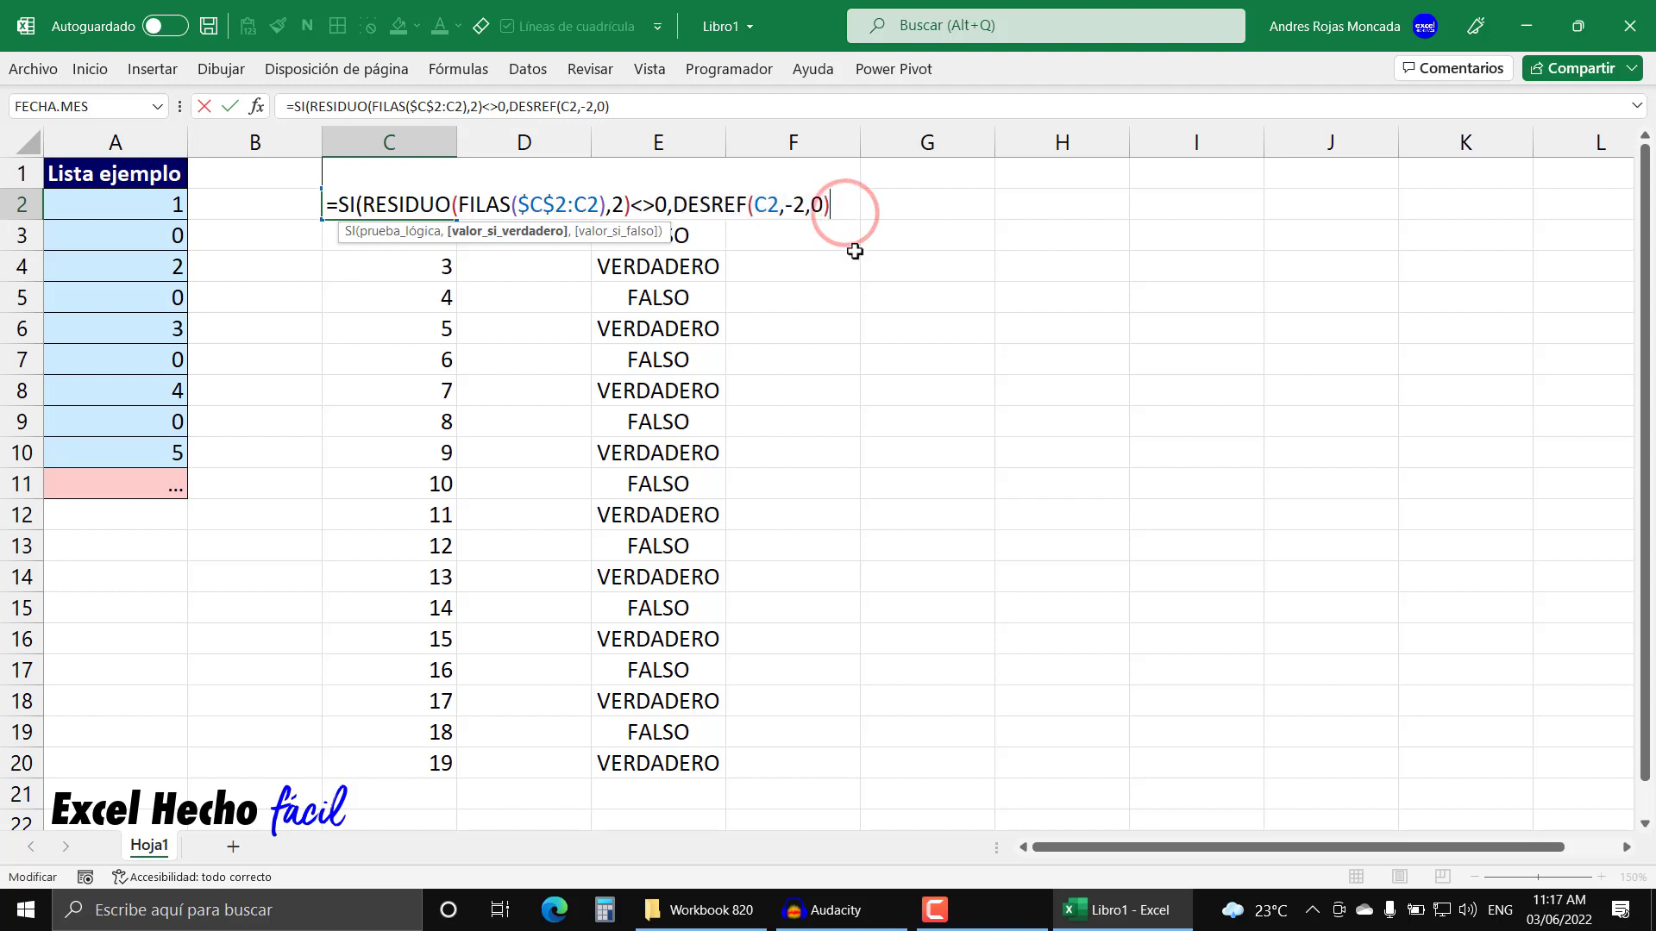
{"action": "type", "text": ","}
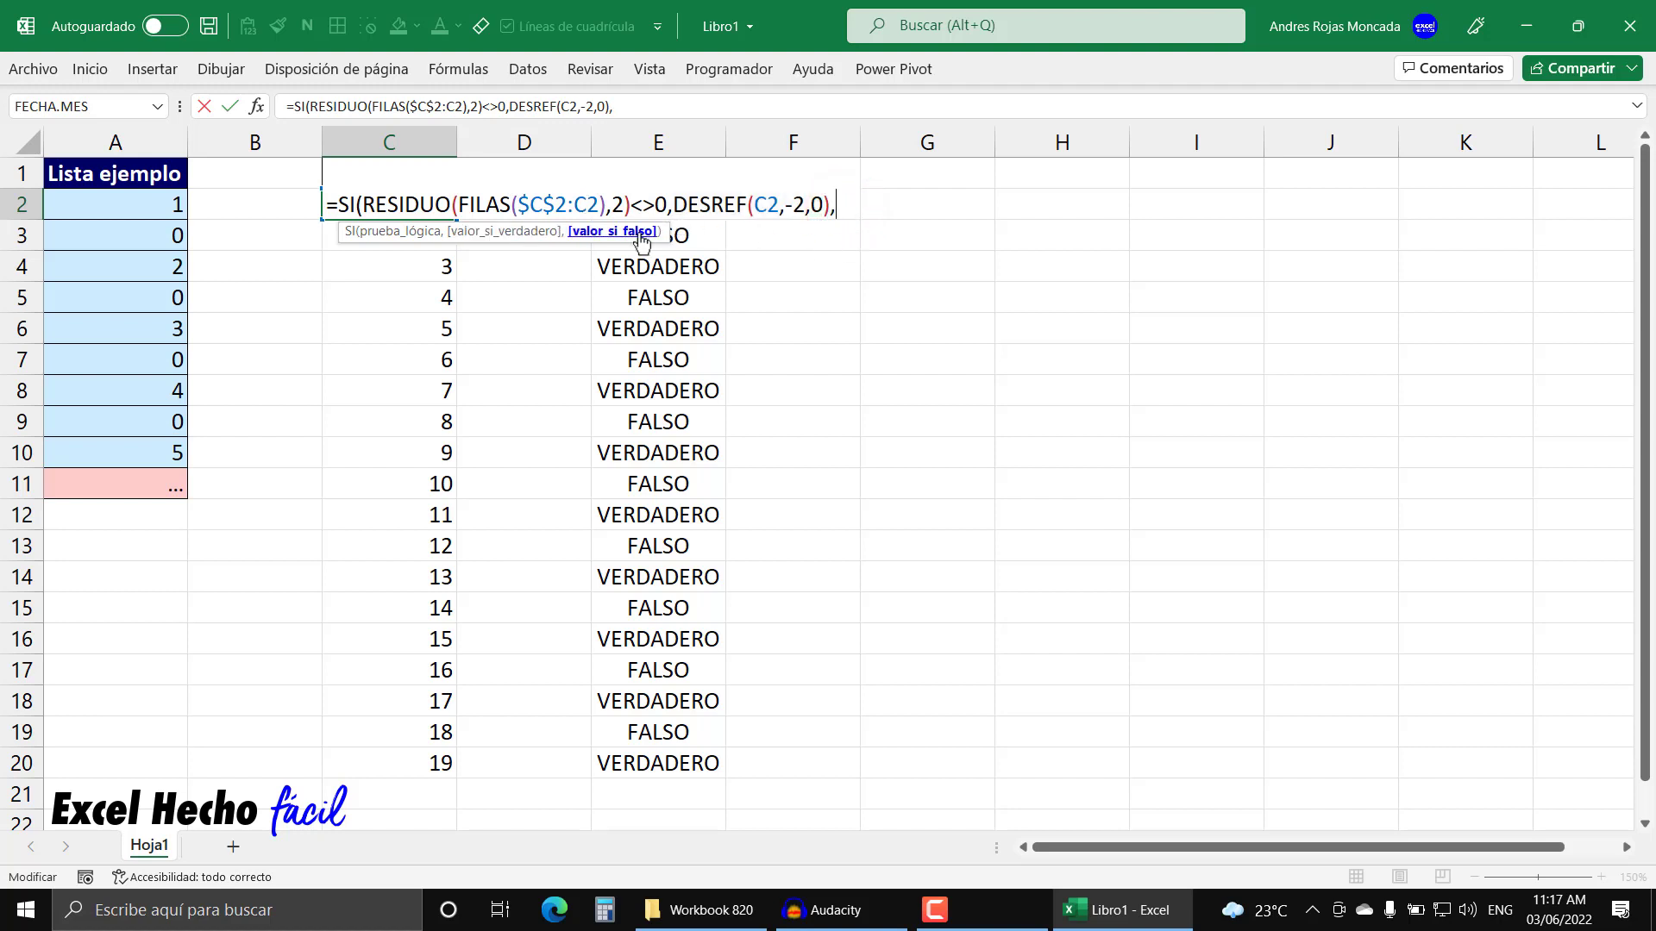
{"action": "left_click", "coordinate": [418, 231]}
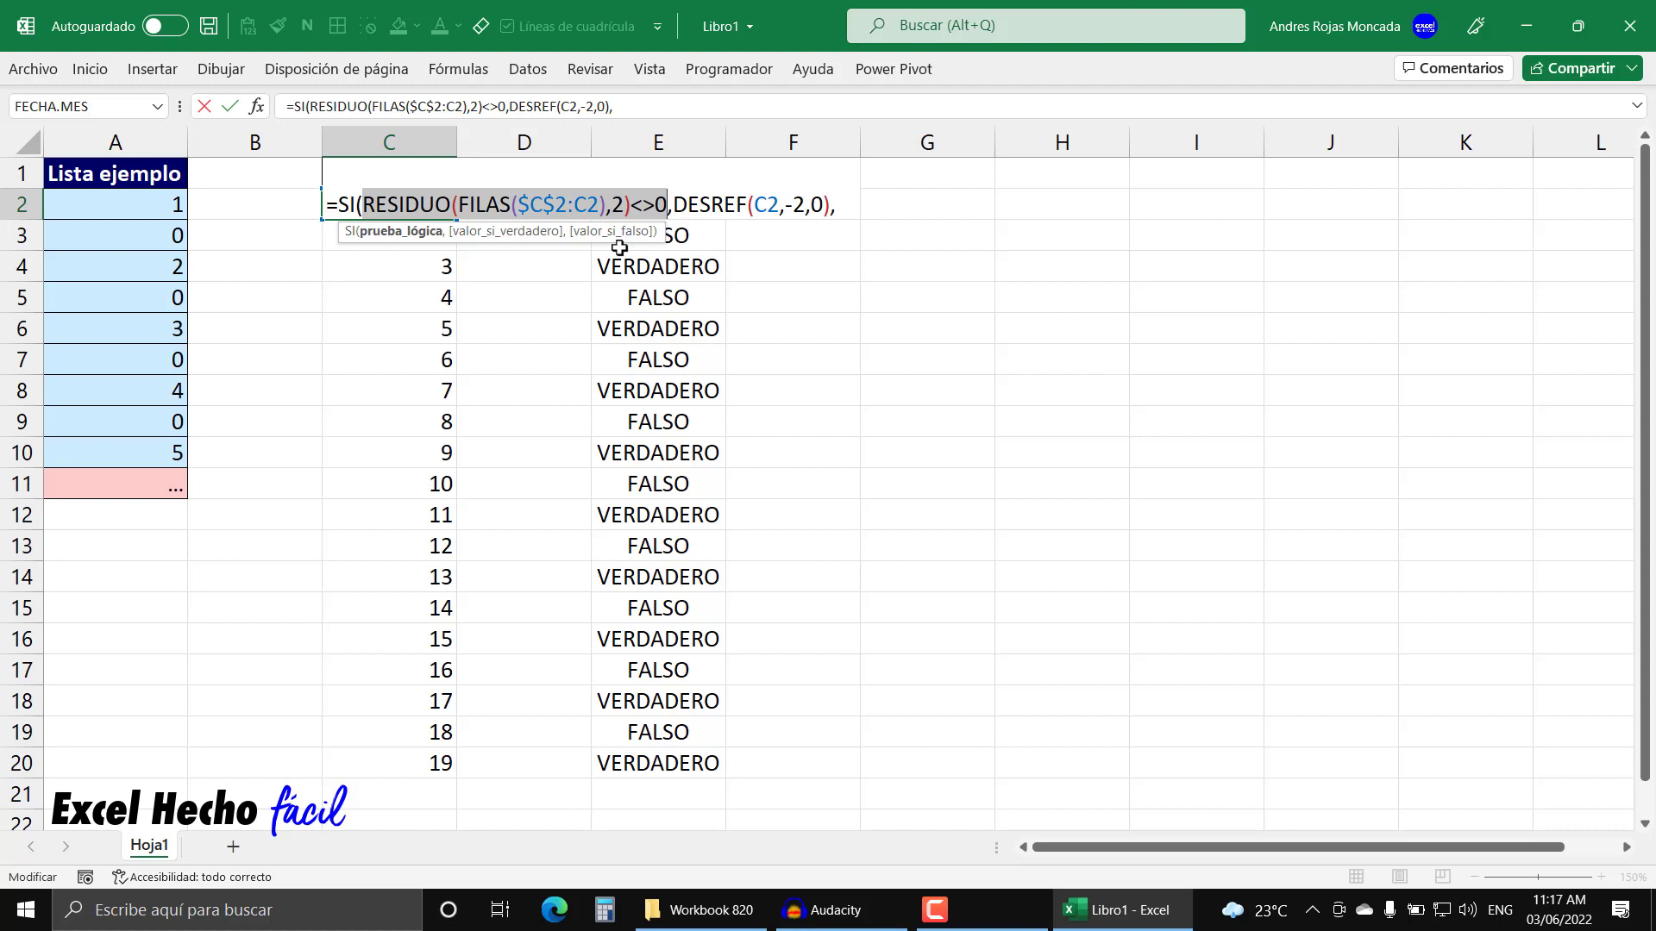
{"action": "key", "text": "shift+Right"}
{"action": "key", "text": "shift+Right"}
{"action": "key", "text": "shift+Right"}
{"action": "left_click", "coordinate": [853, 205]}
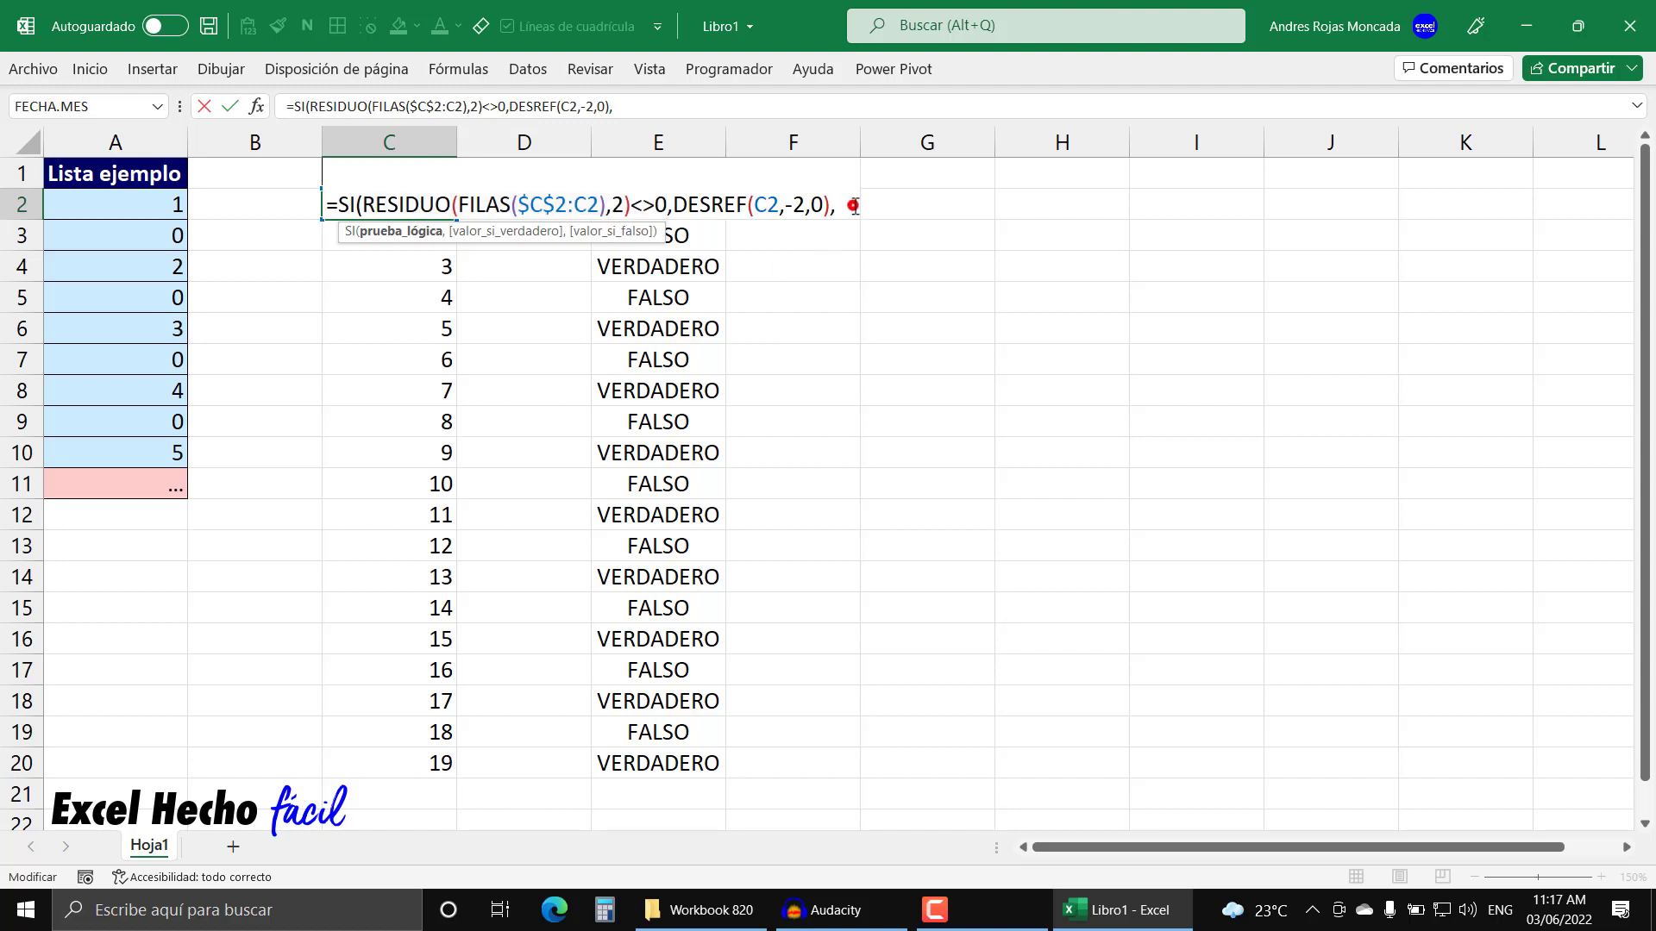
{"action": "type", "text": "0"}
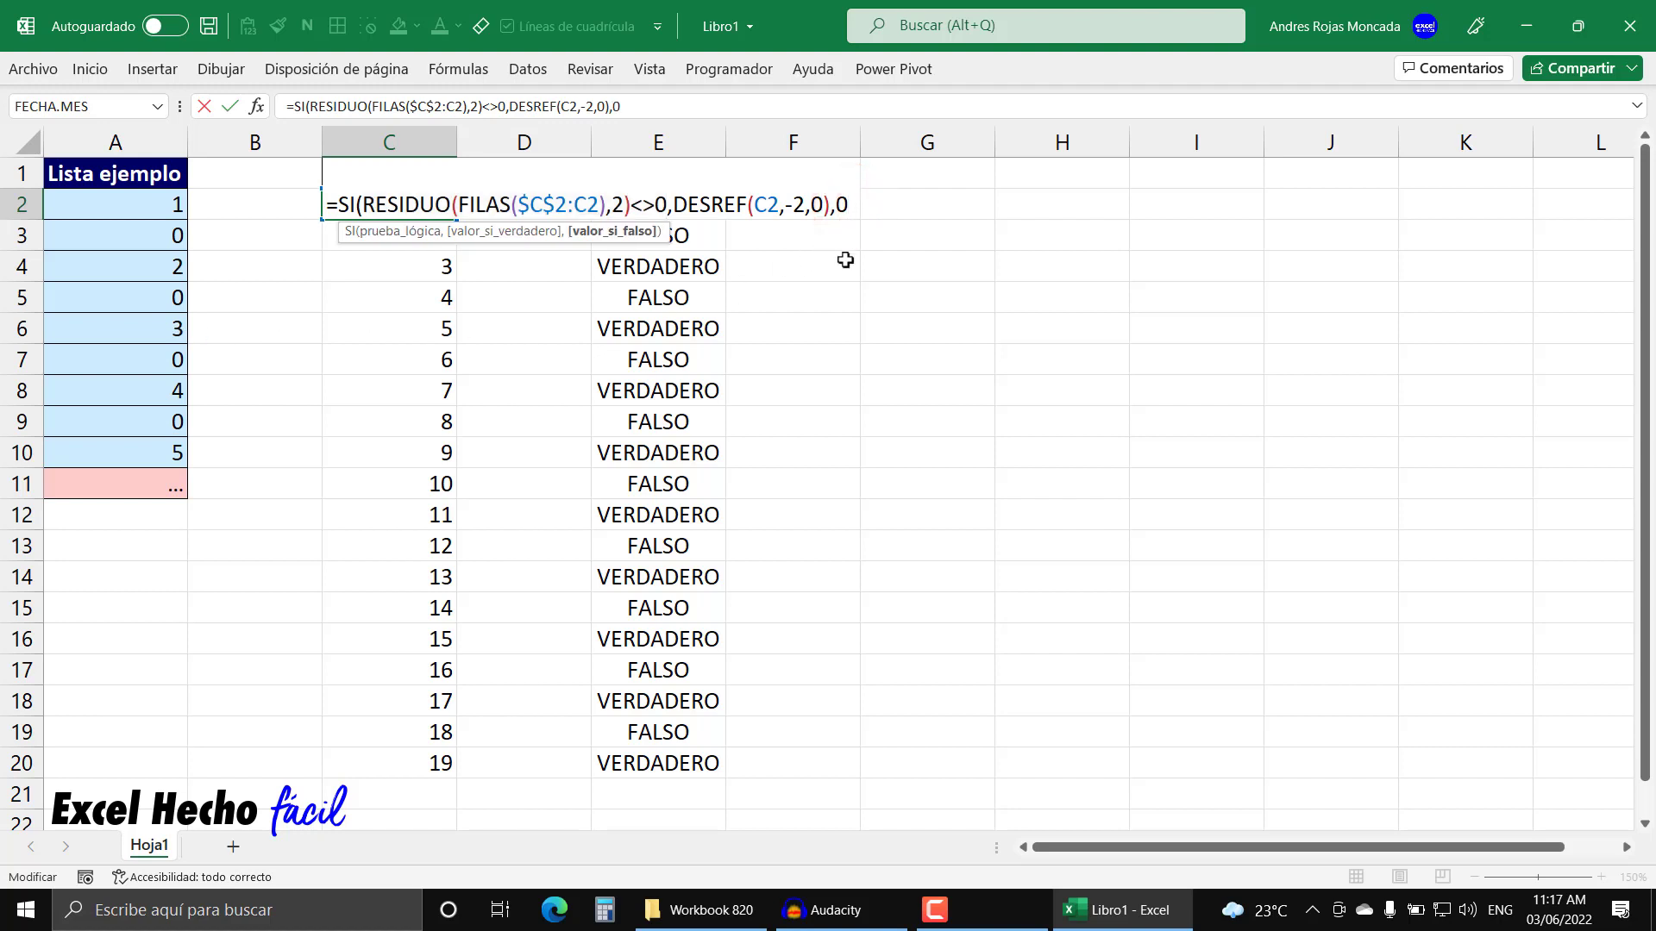
{"action": "type", "text": ")"}
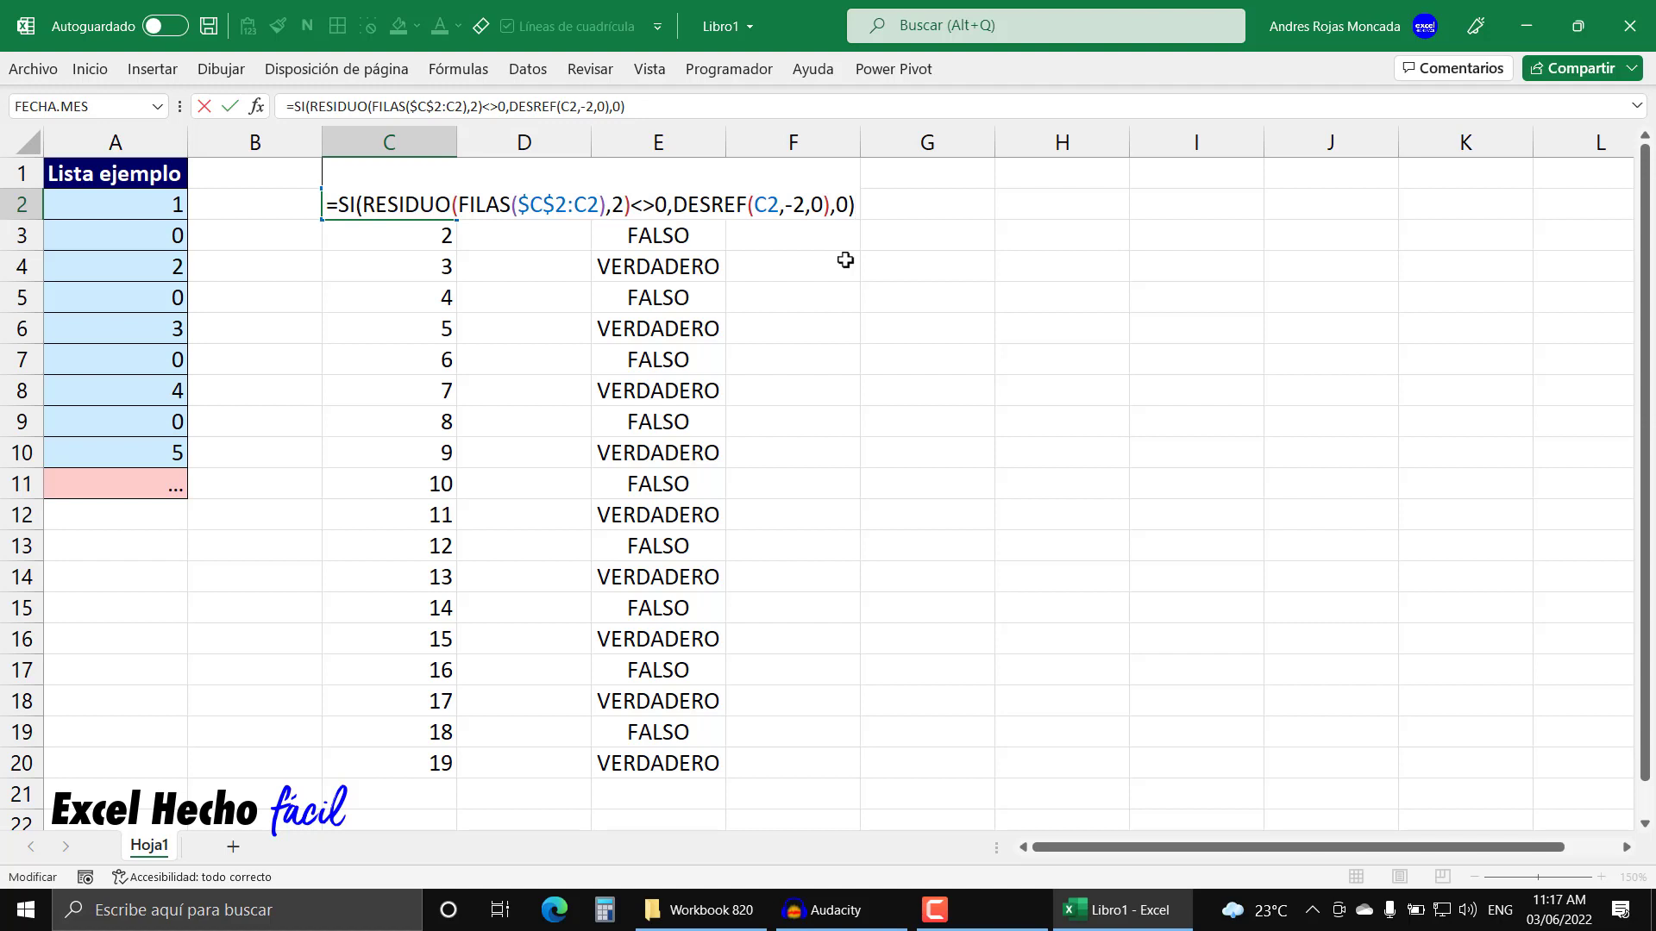
Enter the SI formula in C2 and fill it down through C20.
{"action": "key", "text": "Return"}
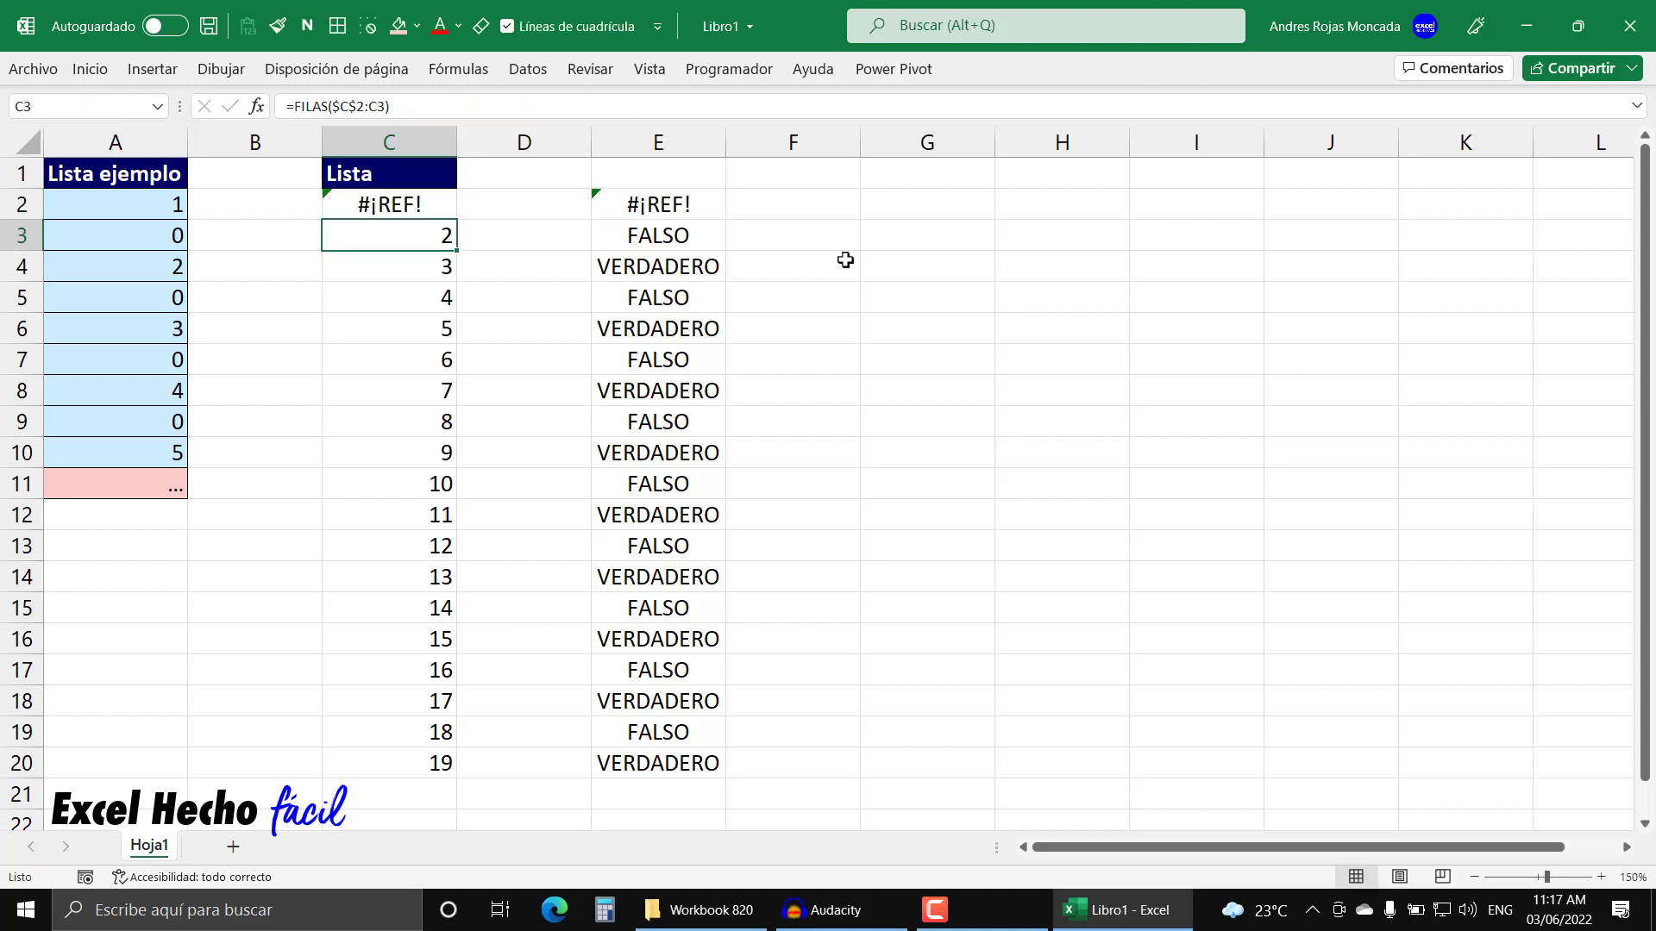
{"action": "left_click", "coordinate": [398, 209]}
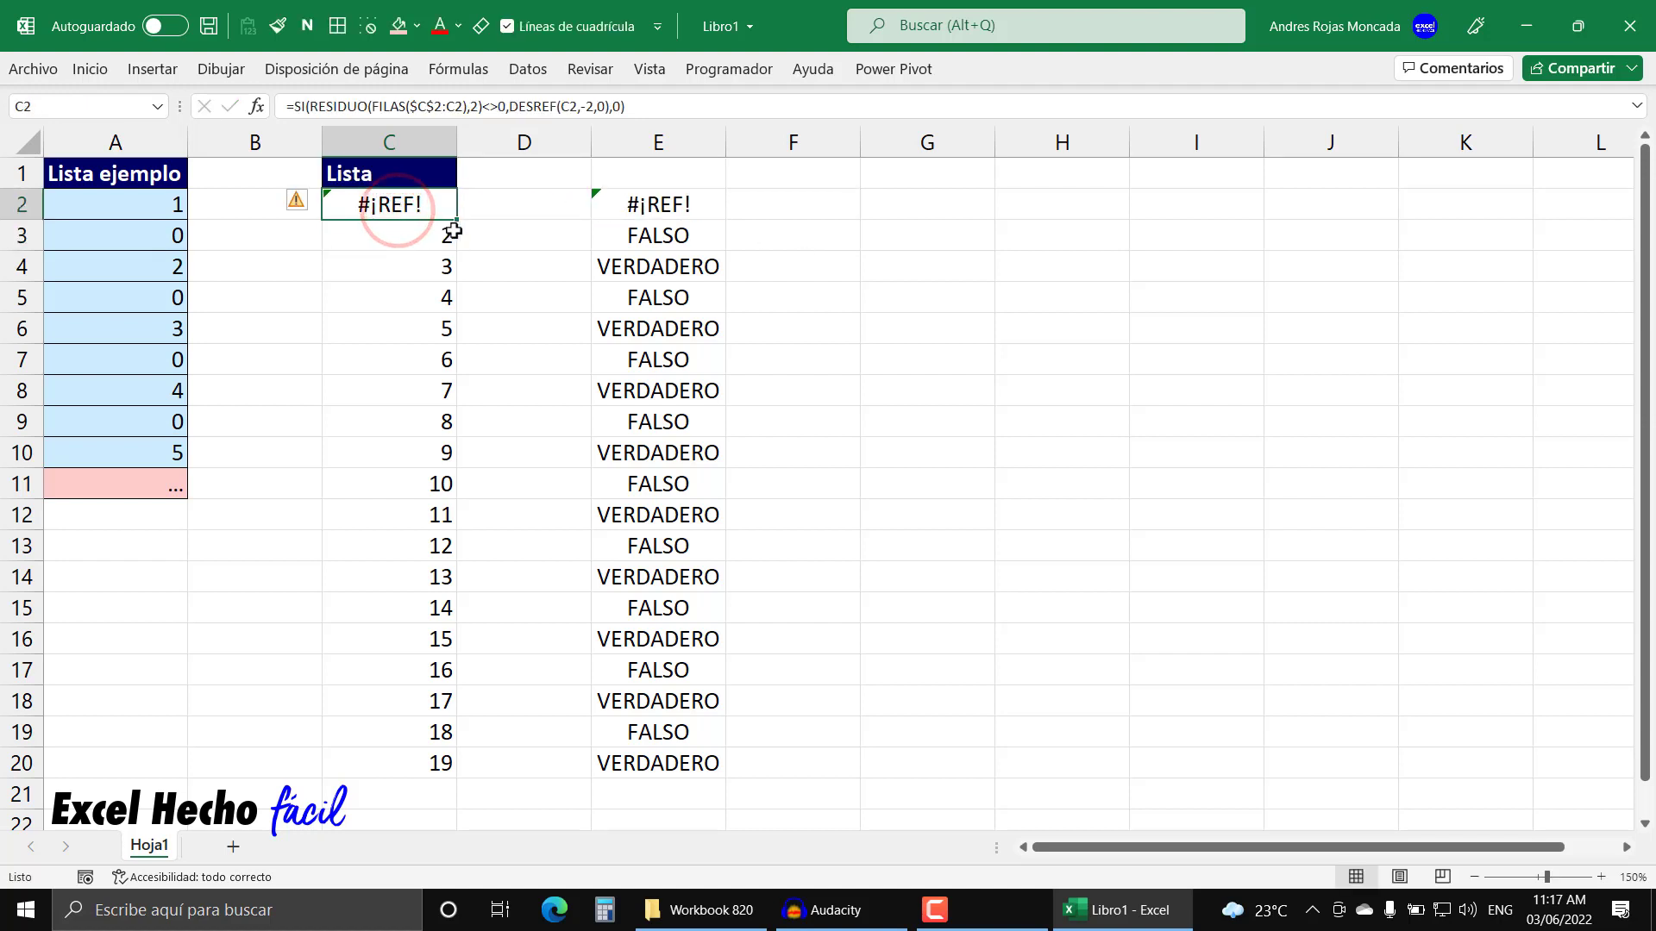
{"action": "left_click_drag", "start_coordinate": [456, 220], "coordinate": [440, 764]}
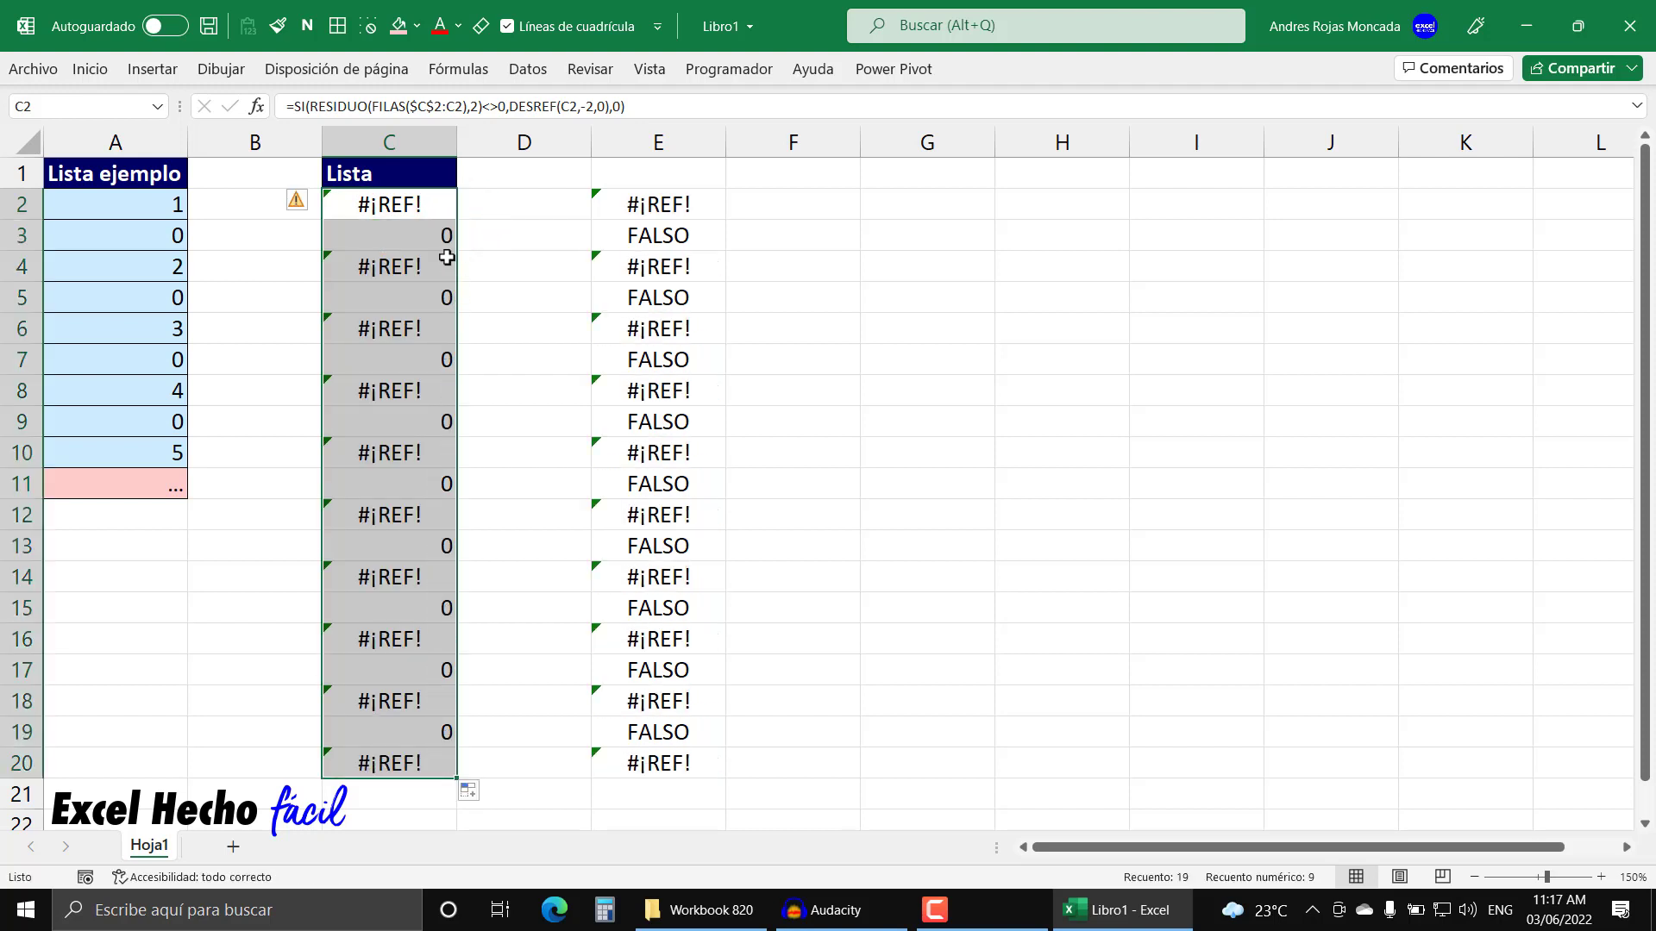
Select rows 3, 5, 7, 9 and 11 to compare the zero rows, then reselect C2.
{"action": "left_click", "coordinate": [22, 236]}
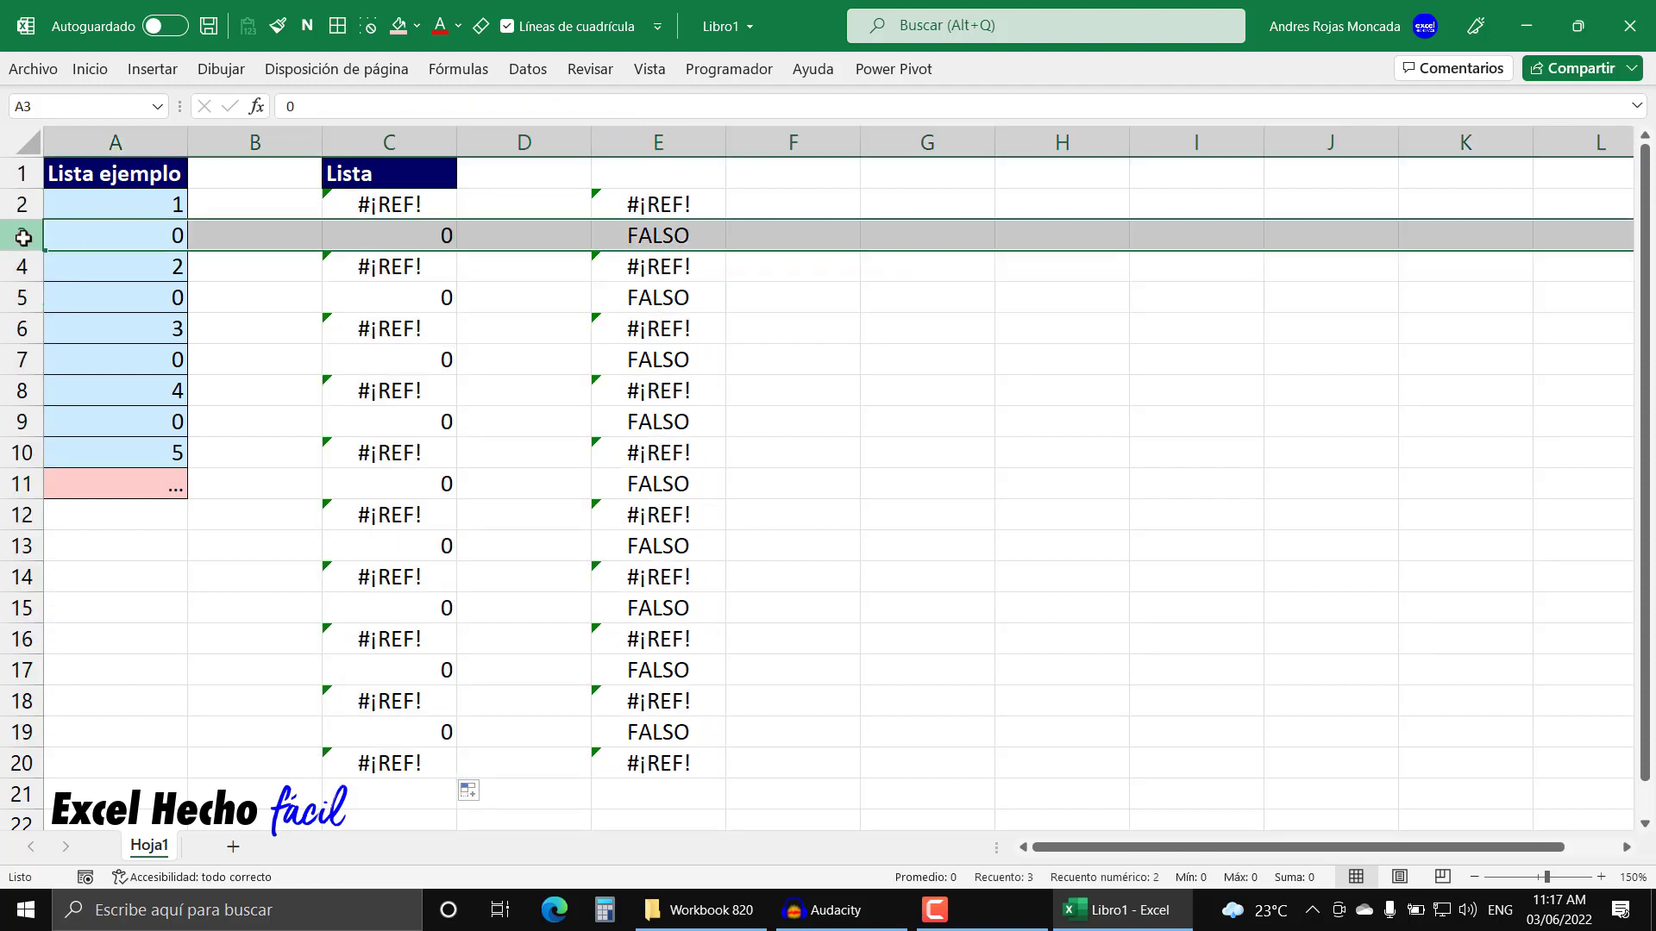
{"action": "left_click", "coordinate": [19, 297], "text": "ctrl"}
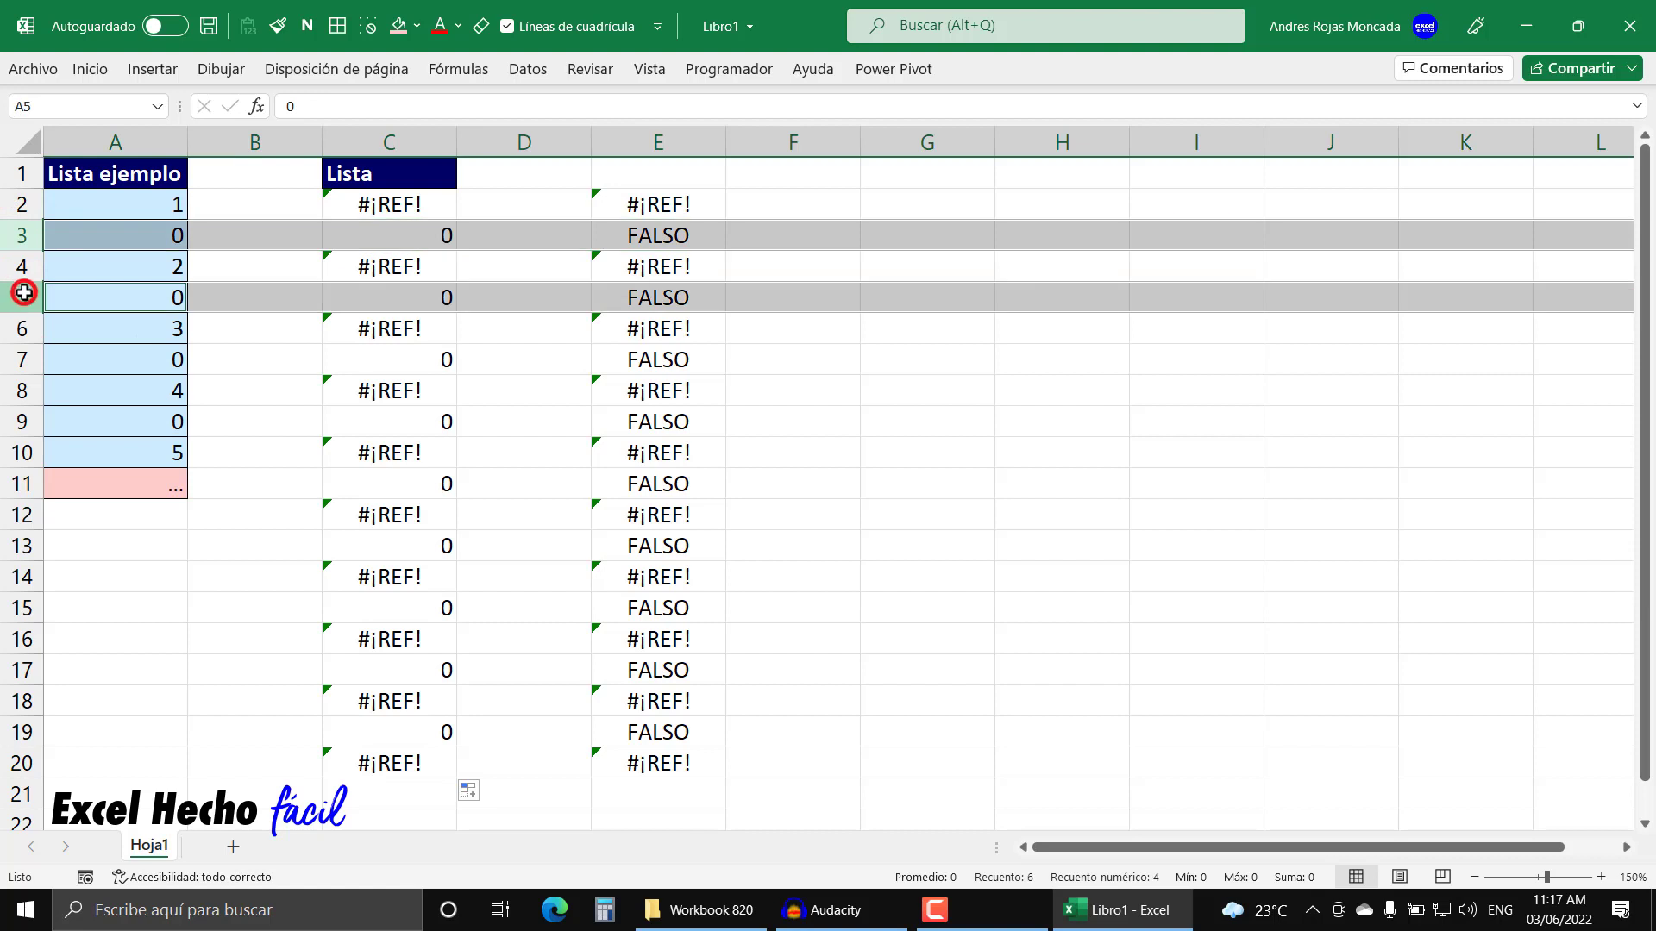
{"action": "left_click", "coordinate": [17, 359], "text": "ctrl"}
{"action": "left_click", "coordinate": [15, 421], "text": "ctrl"}
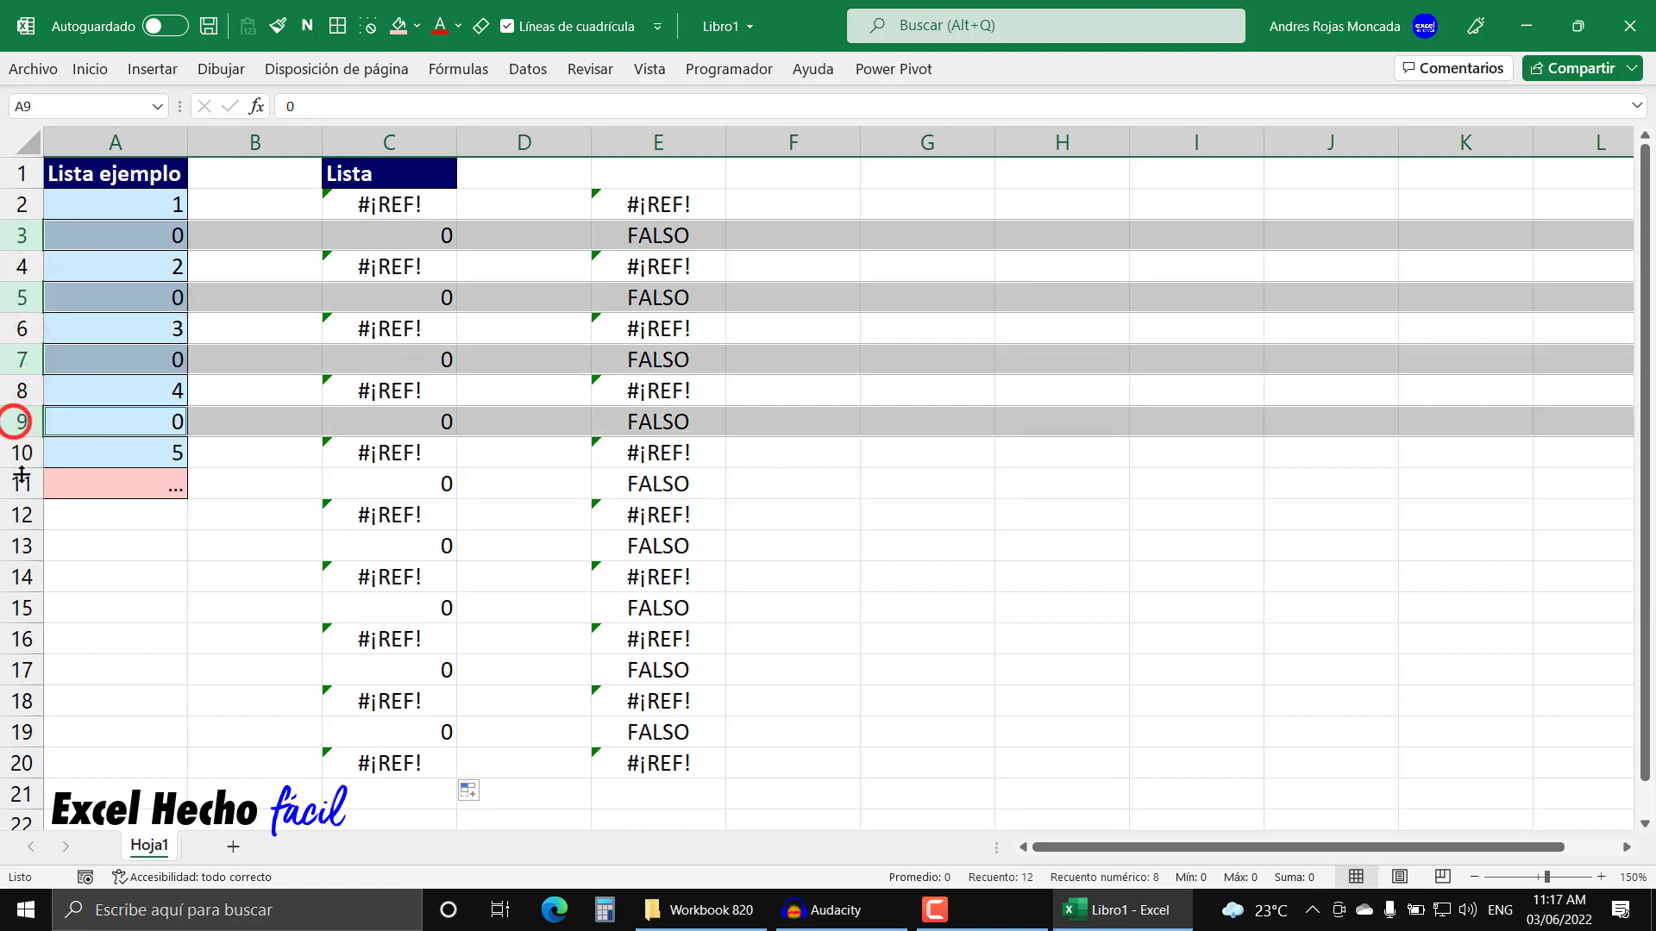
{"action": "left_click", "coordinate": [19, 483], "text": "ctrl"}
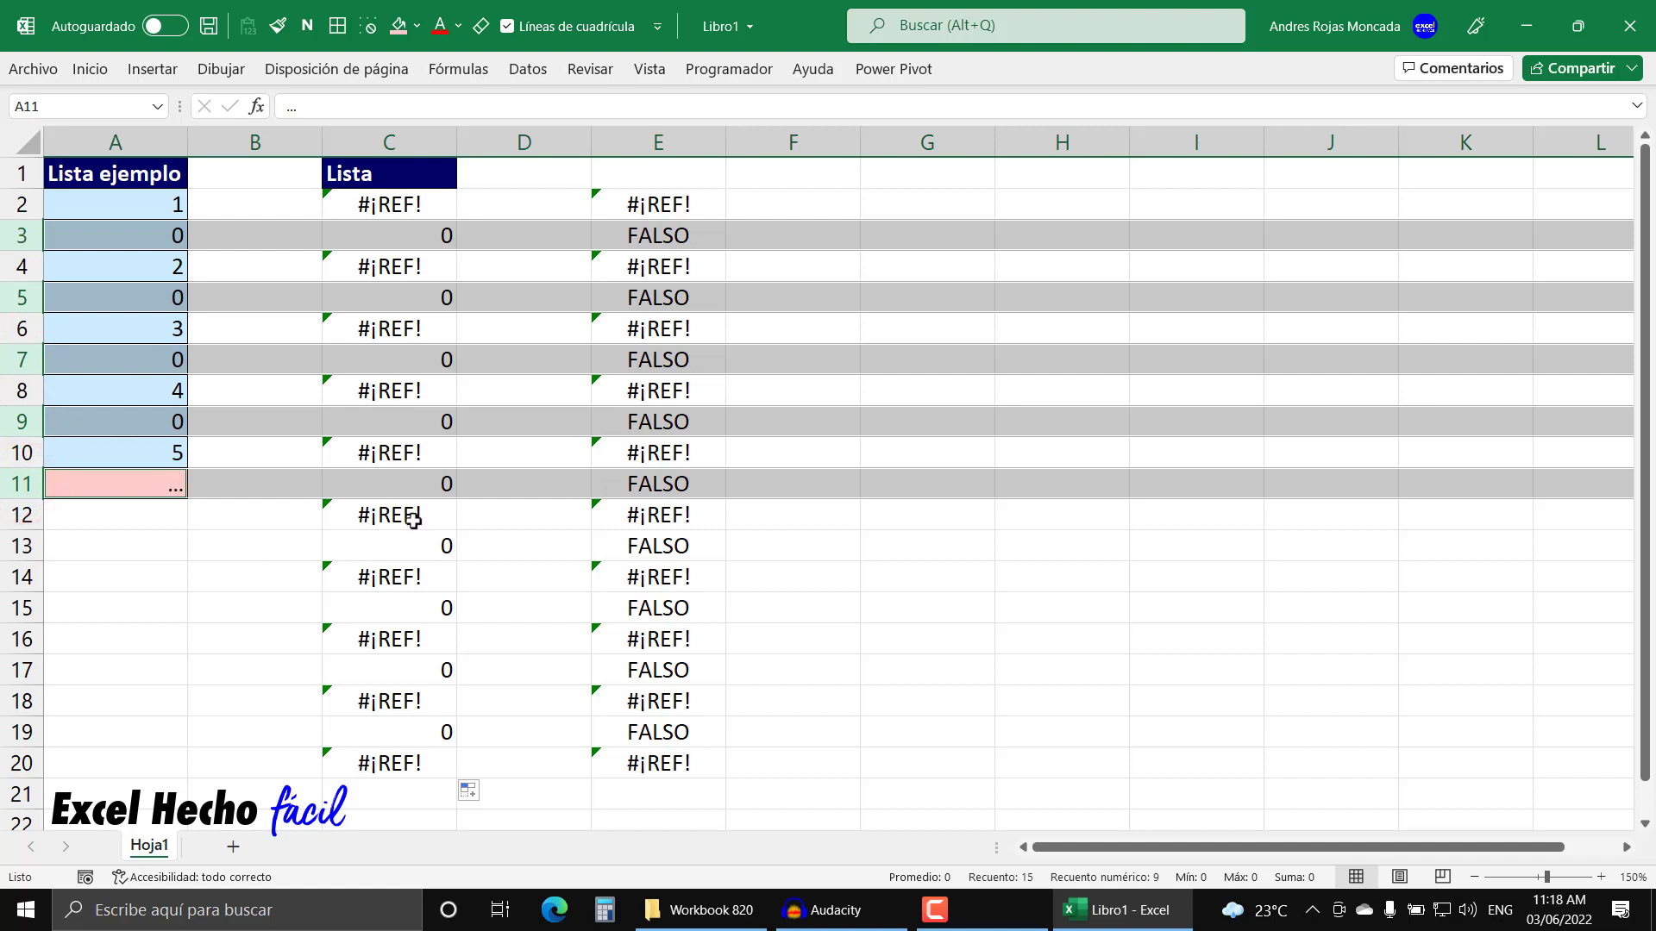
{"action": "left_click", "coordinate": [391, 207]}
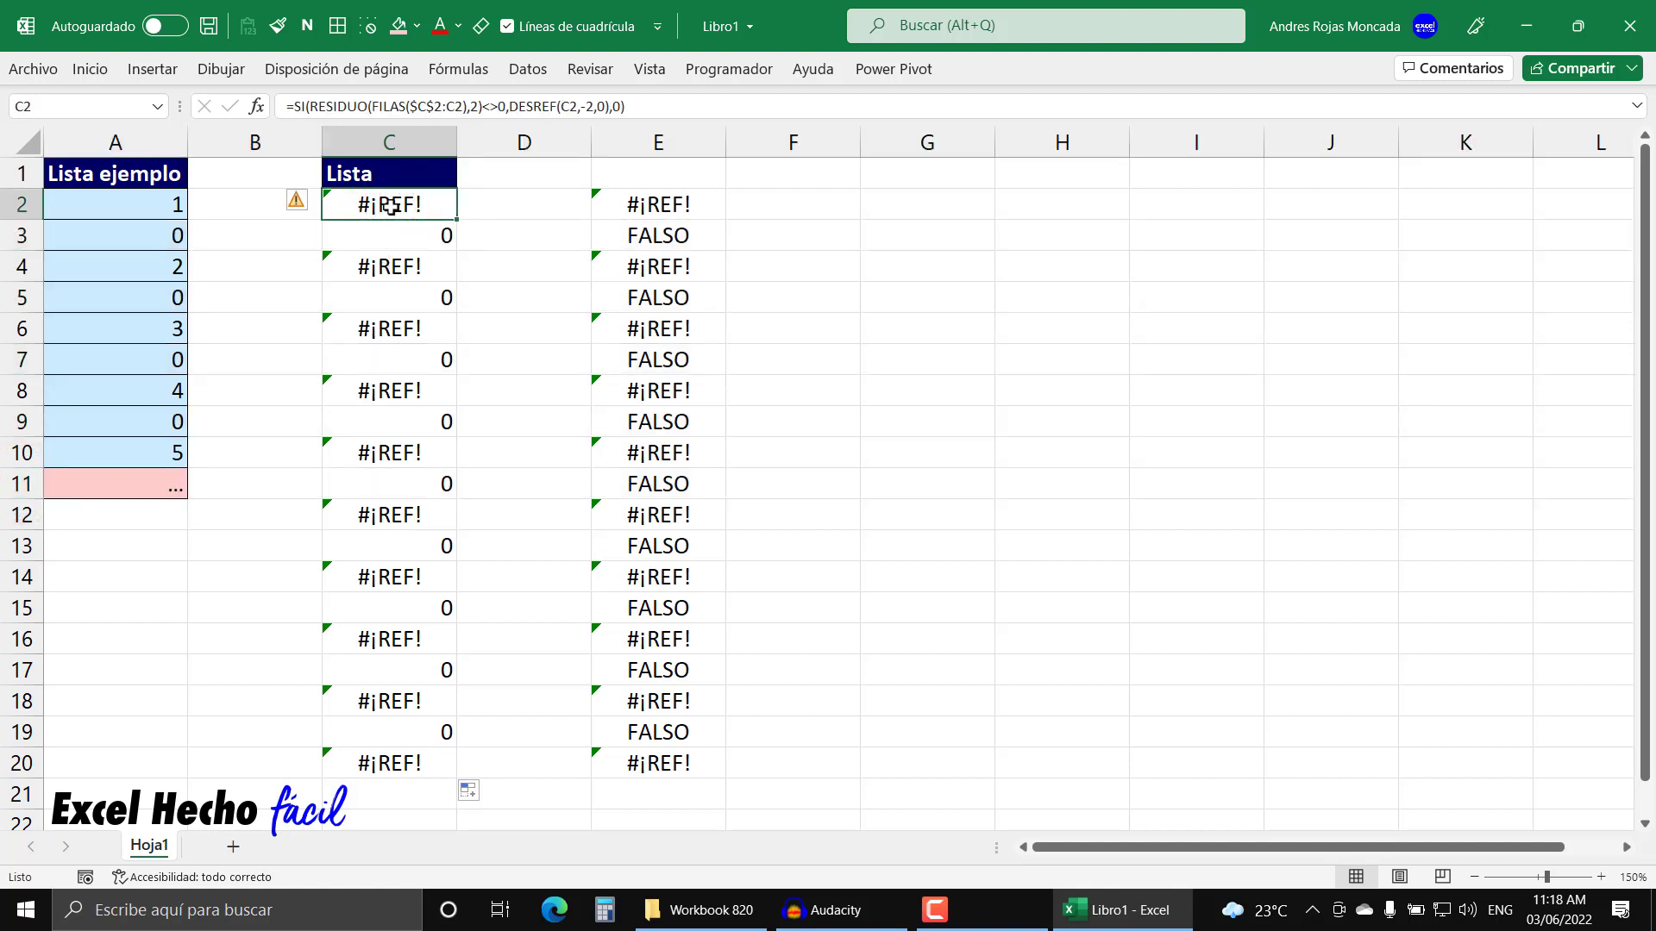
Begin wrapping the C2 formula as SI(FILAS($C$2:C2)=1,1, with $C$2 absolute.
{"action": "key", "text": "F2"}
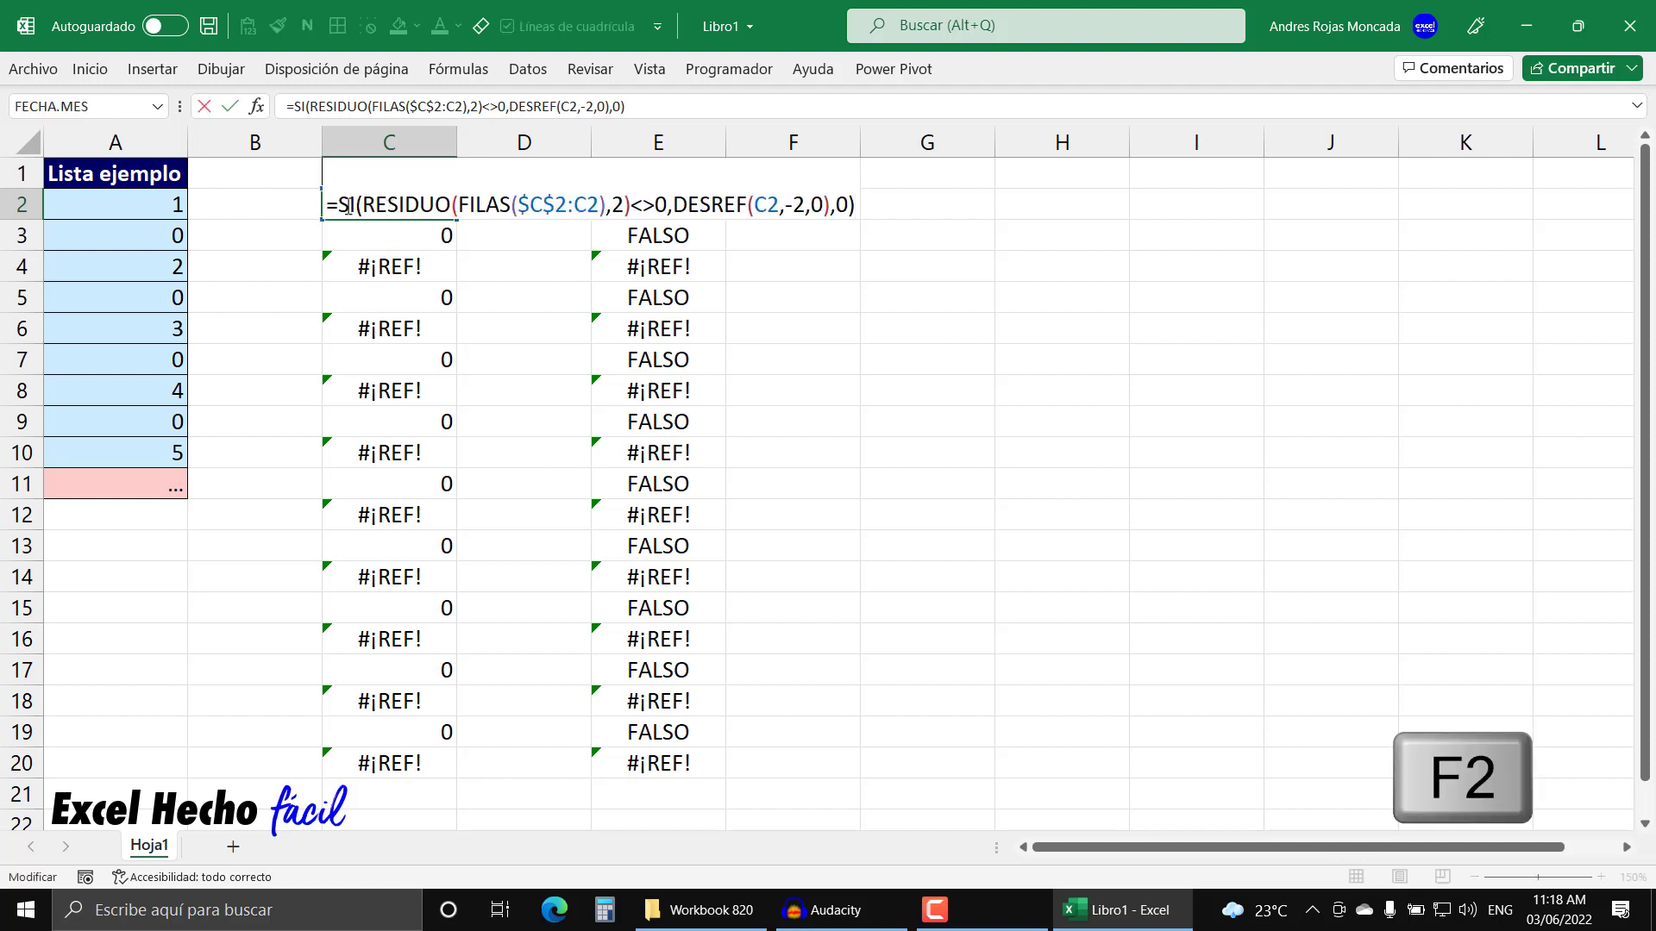
{"action": "left_click", "coordinate": [335, 205]}
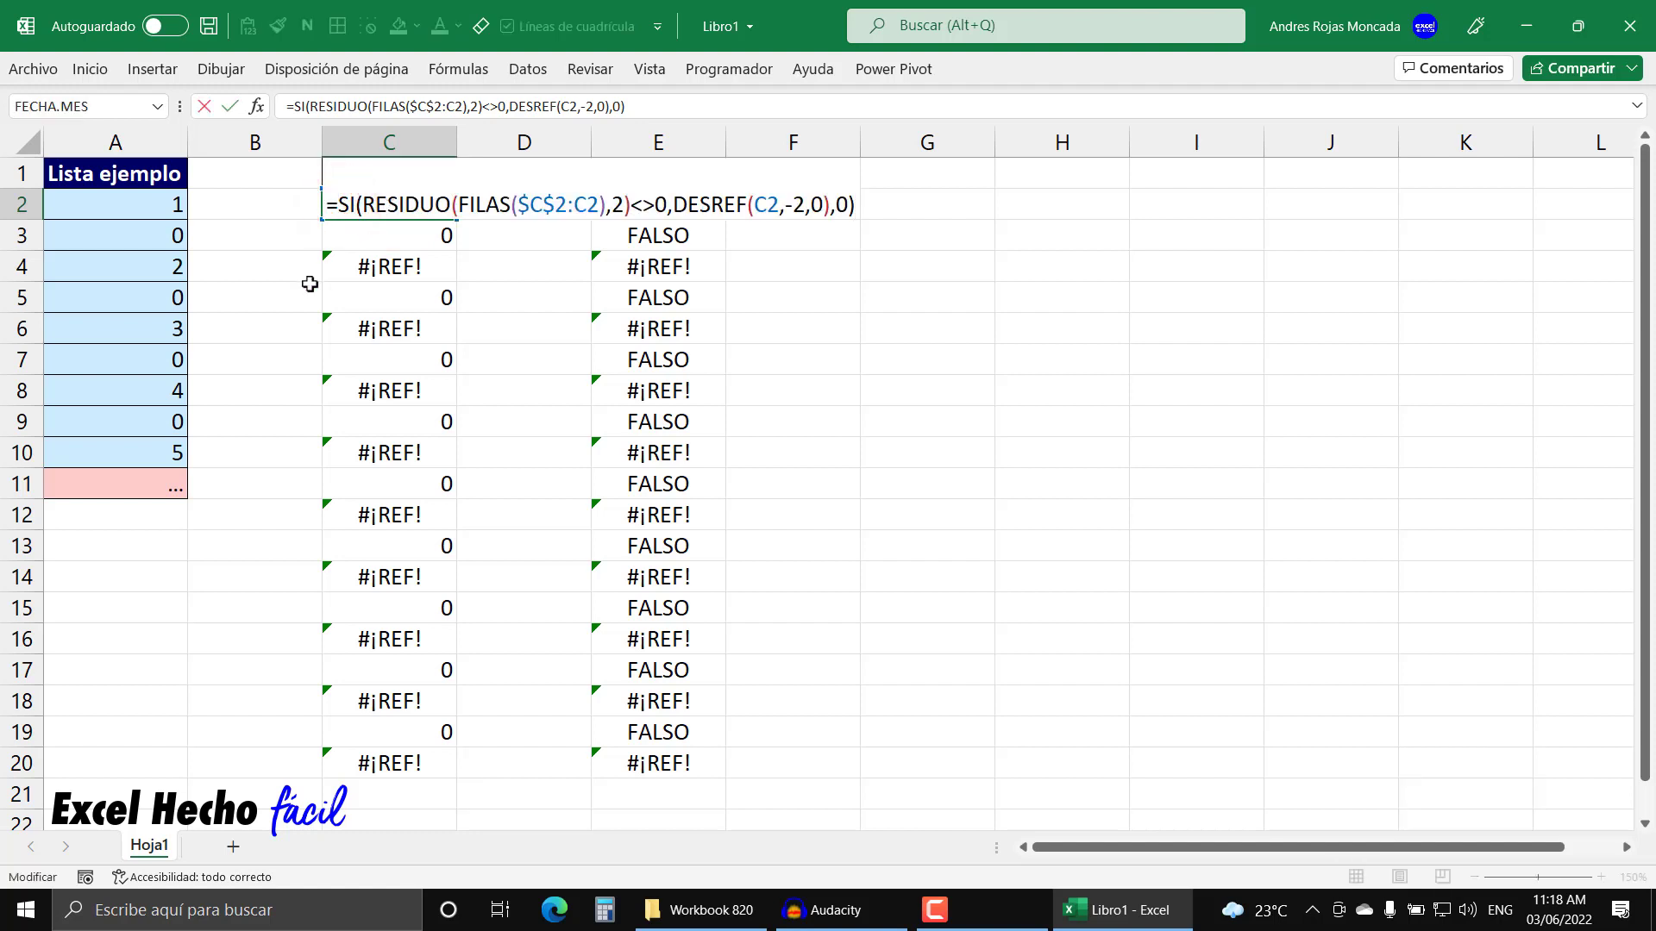
{"action": "type", "text": "fSI("}
{"action": "type", "text": "FI"}
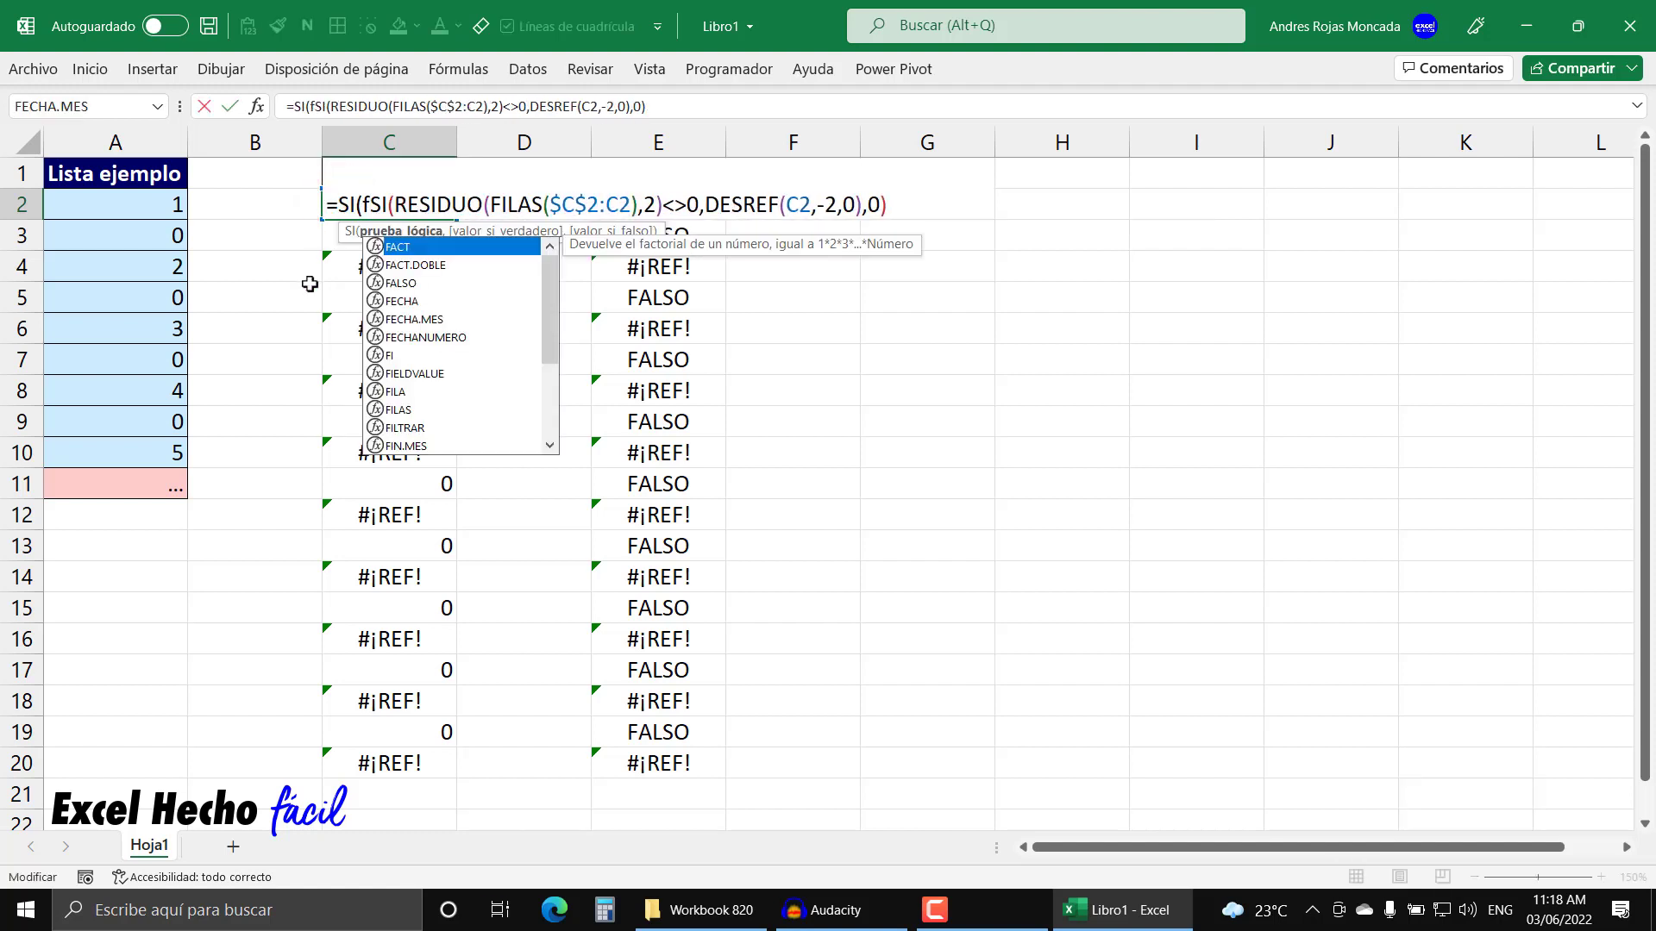
{"action": "type", "text": "LAS("}
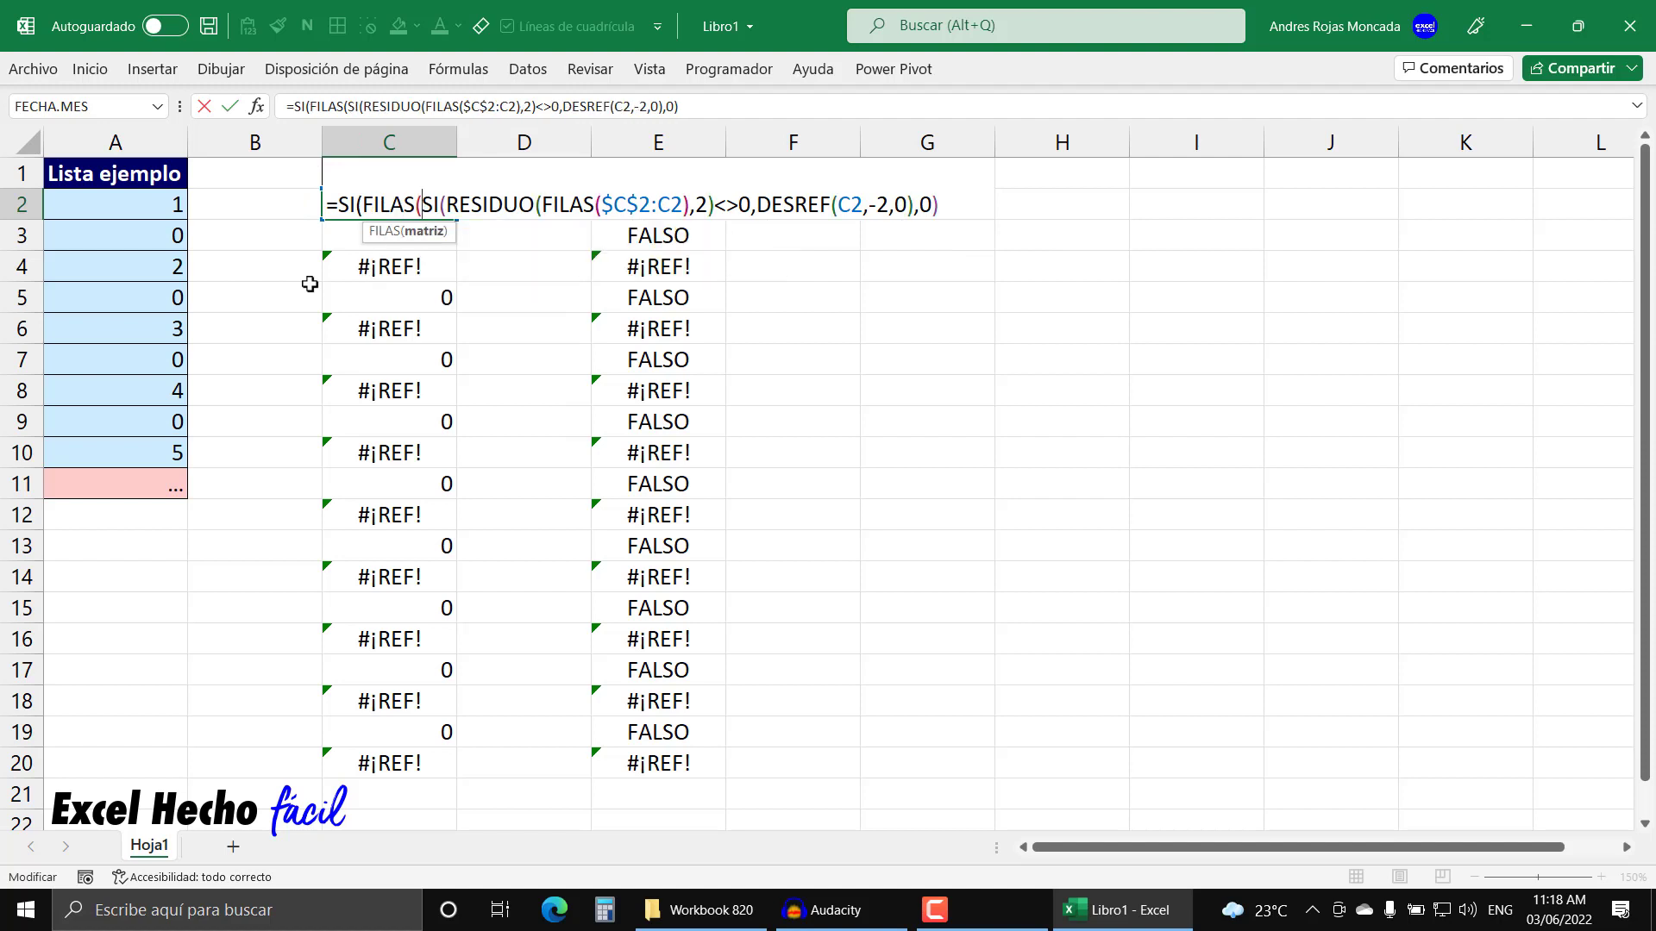
{"action": "type", "text": "C"}
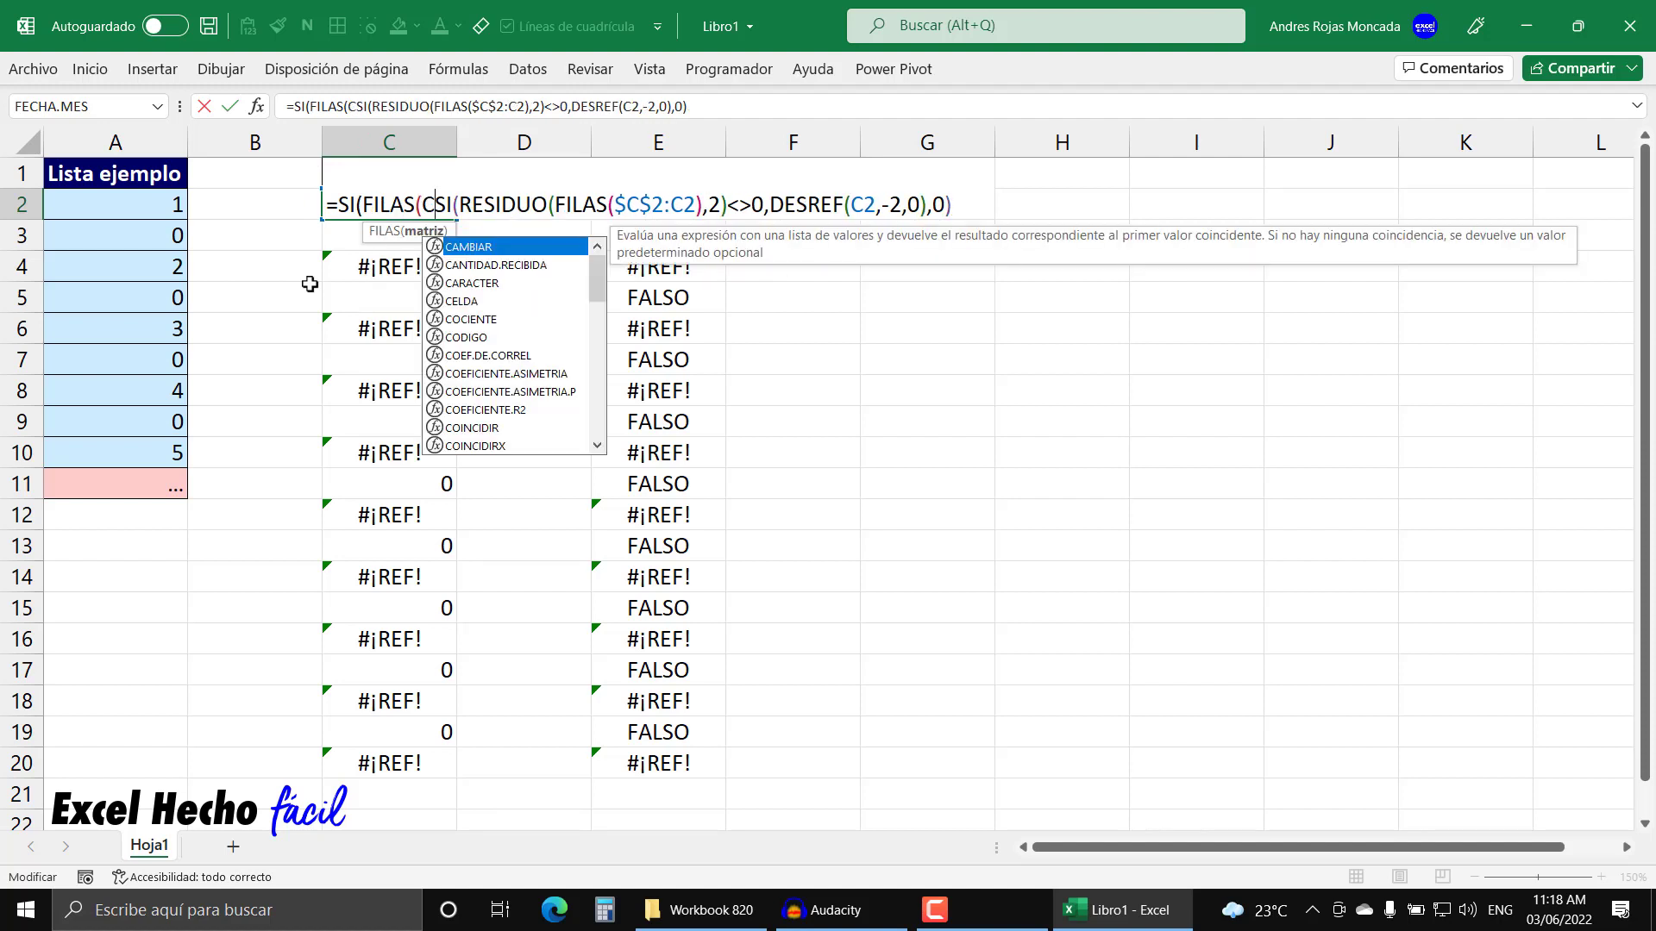
{"action": "type", "text": "2"}
{"action": "key", "text": "F4"}
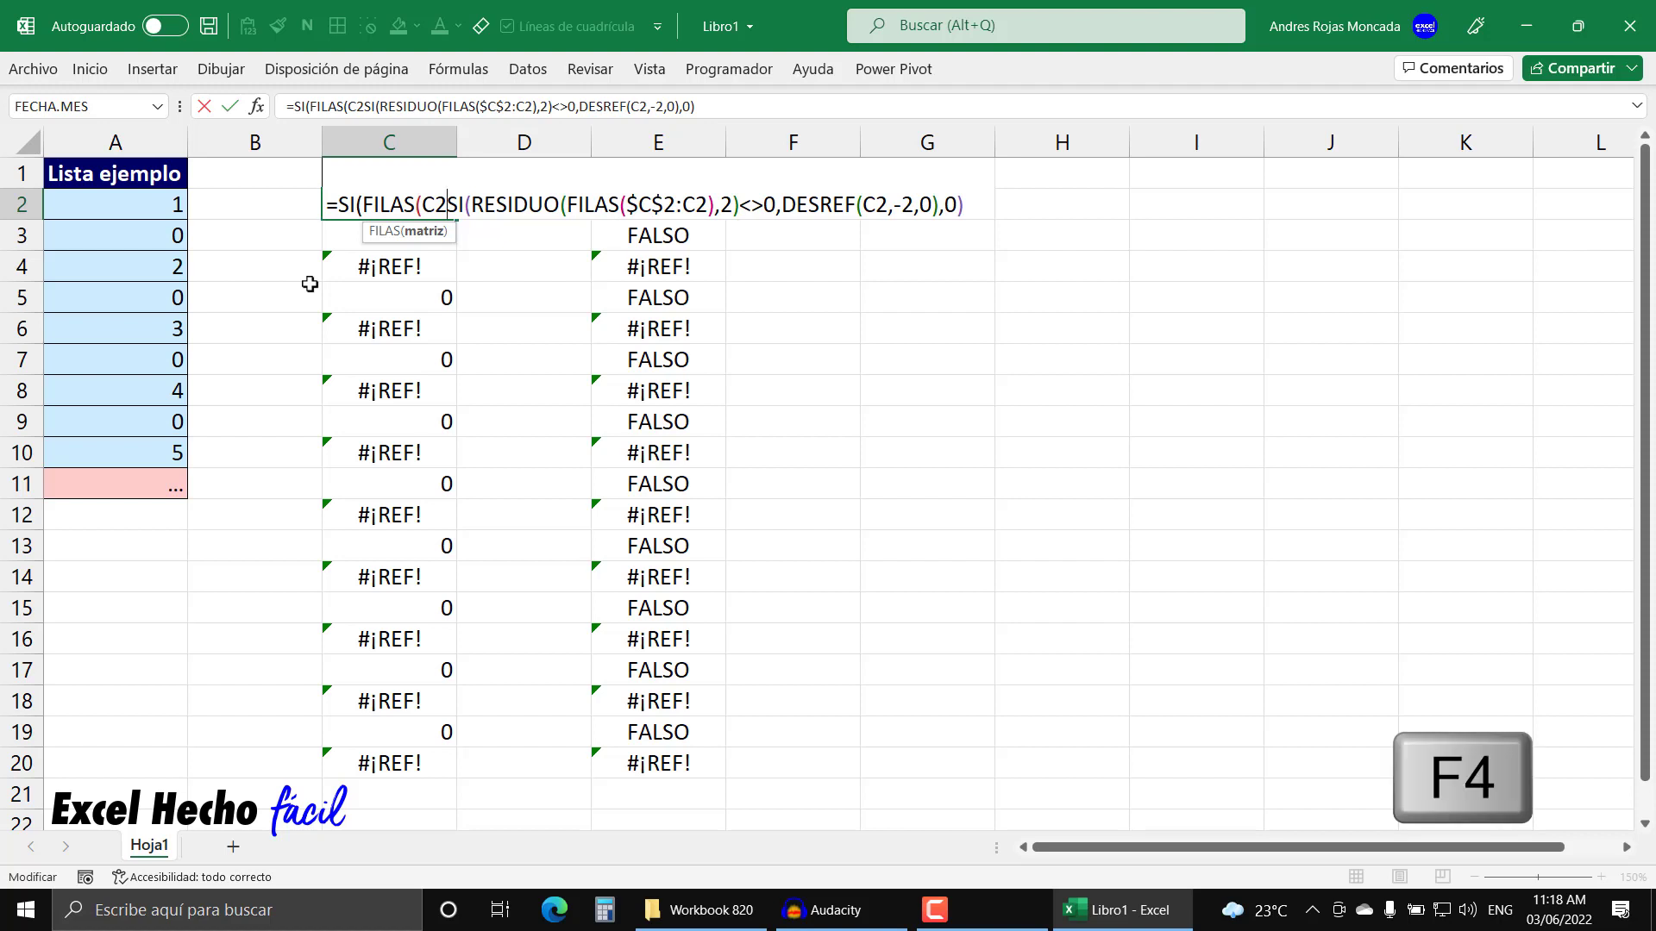
{"action": "double_click", "coordinate": [438, 204]}
{"action": "key", "text": "F4"}
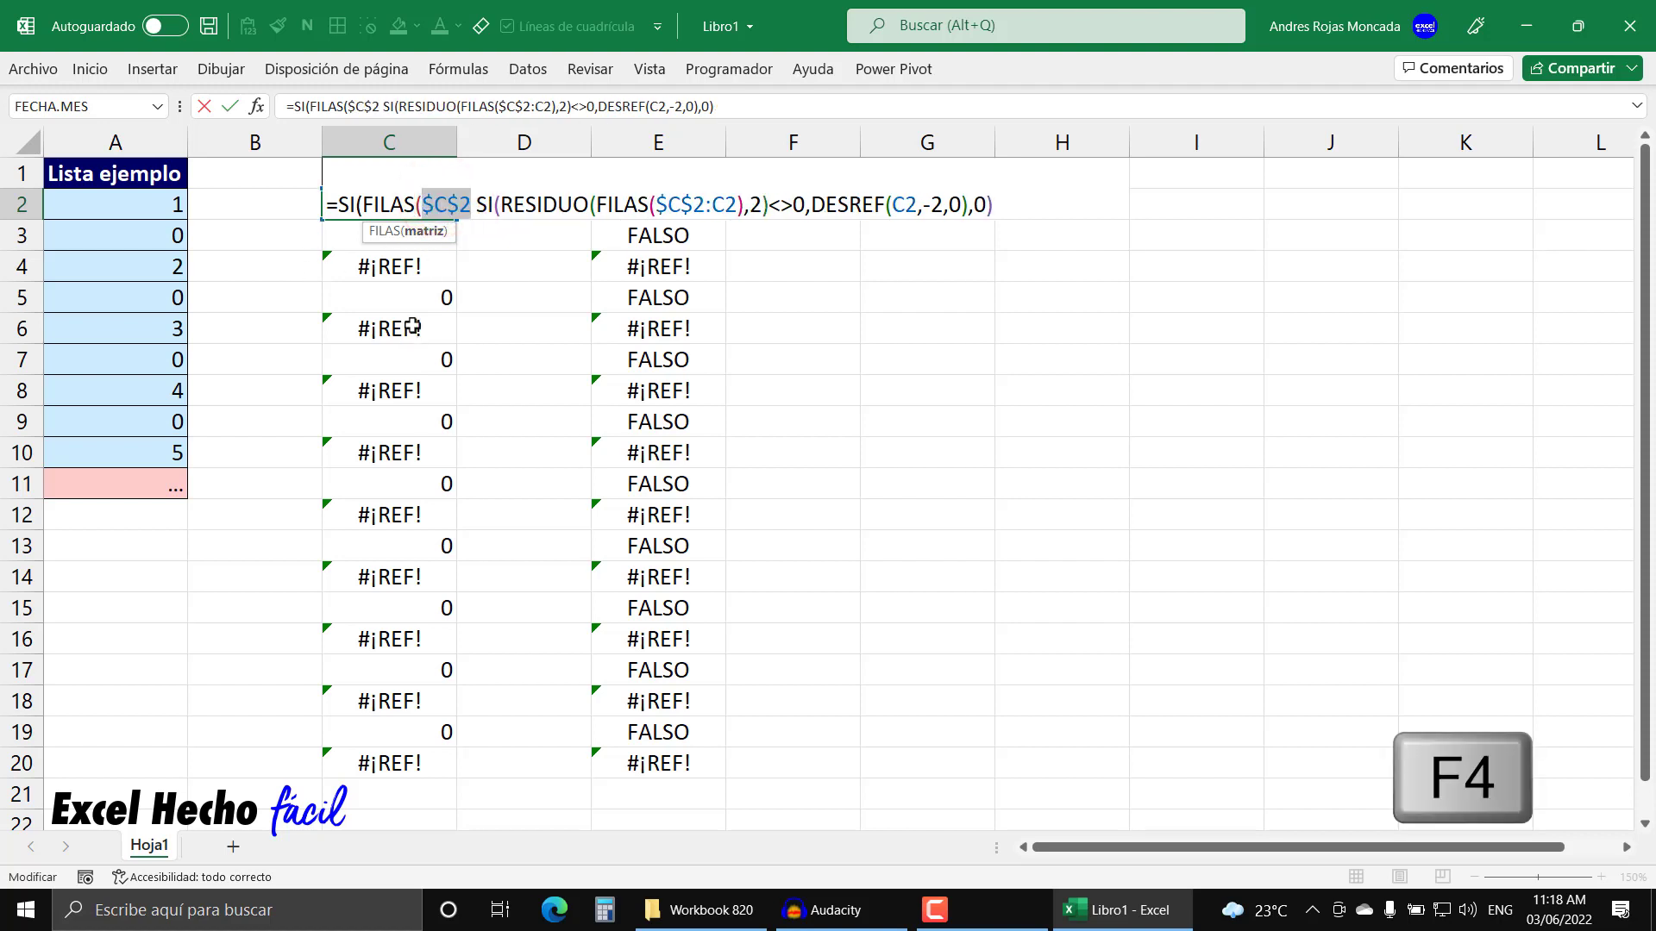
{"action": "left_click", "coordinate": [471, 205]}
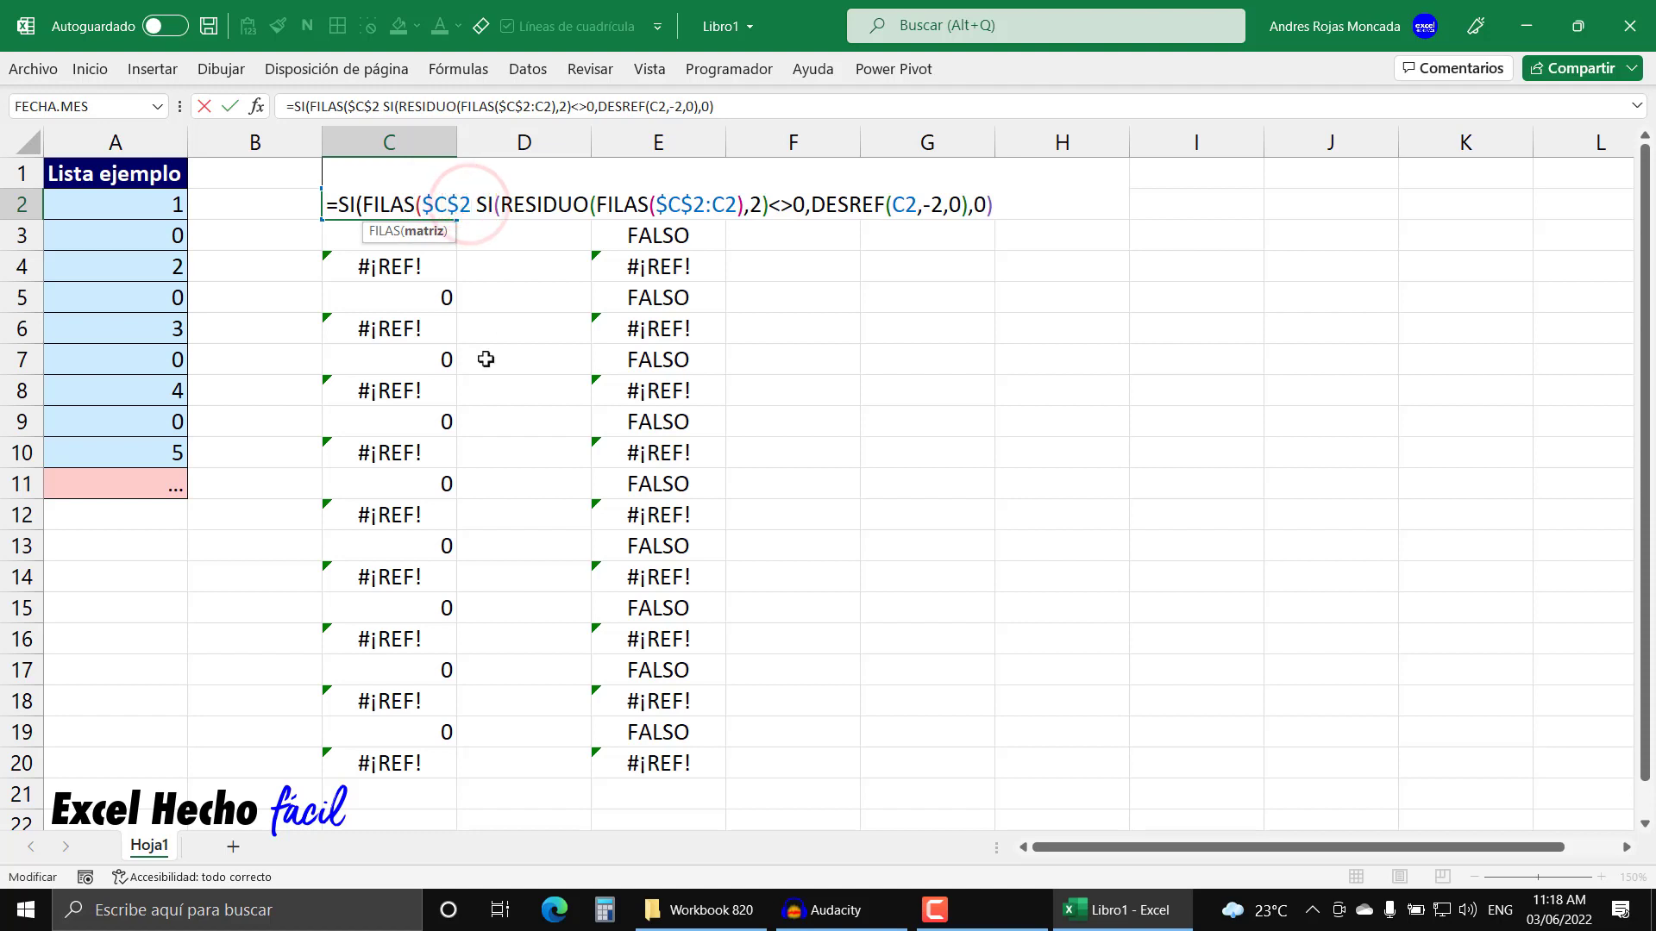
{"action": "type", "text": ":C2"}
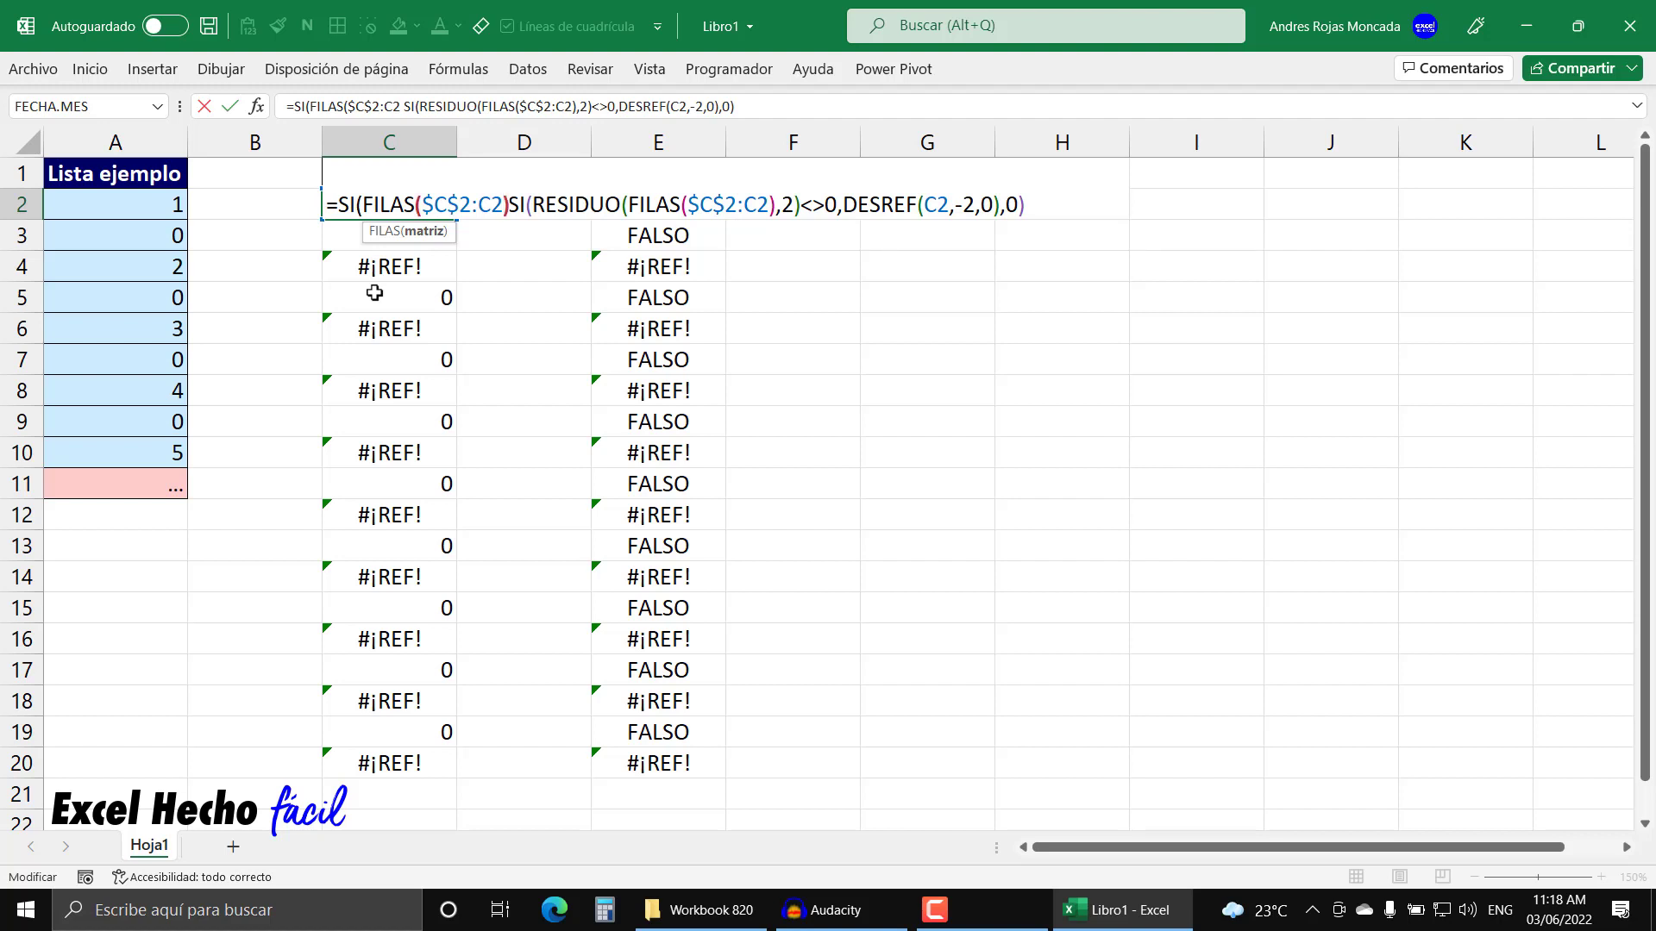
{"action": "type", "text": ")"}
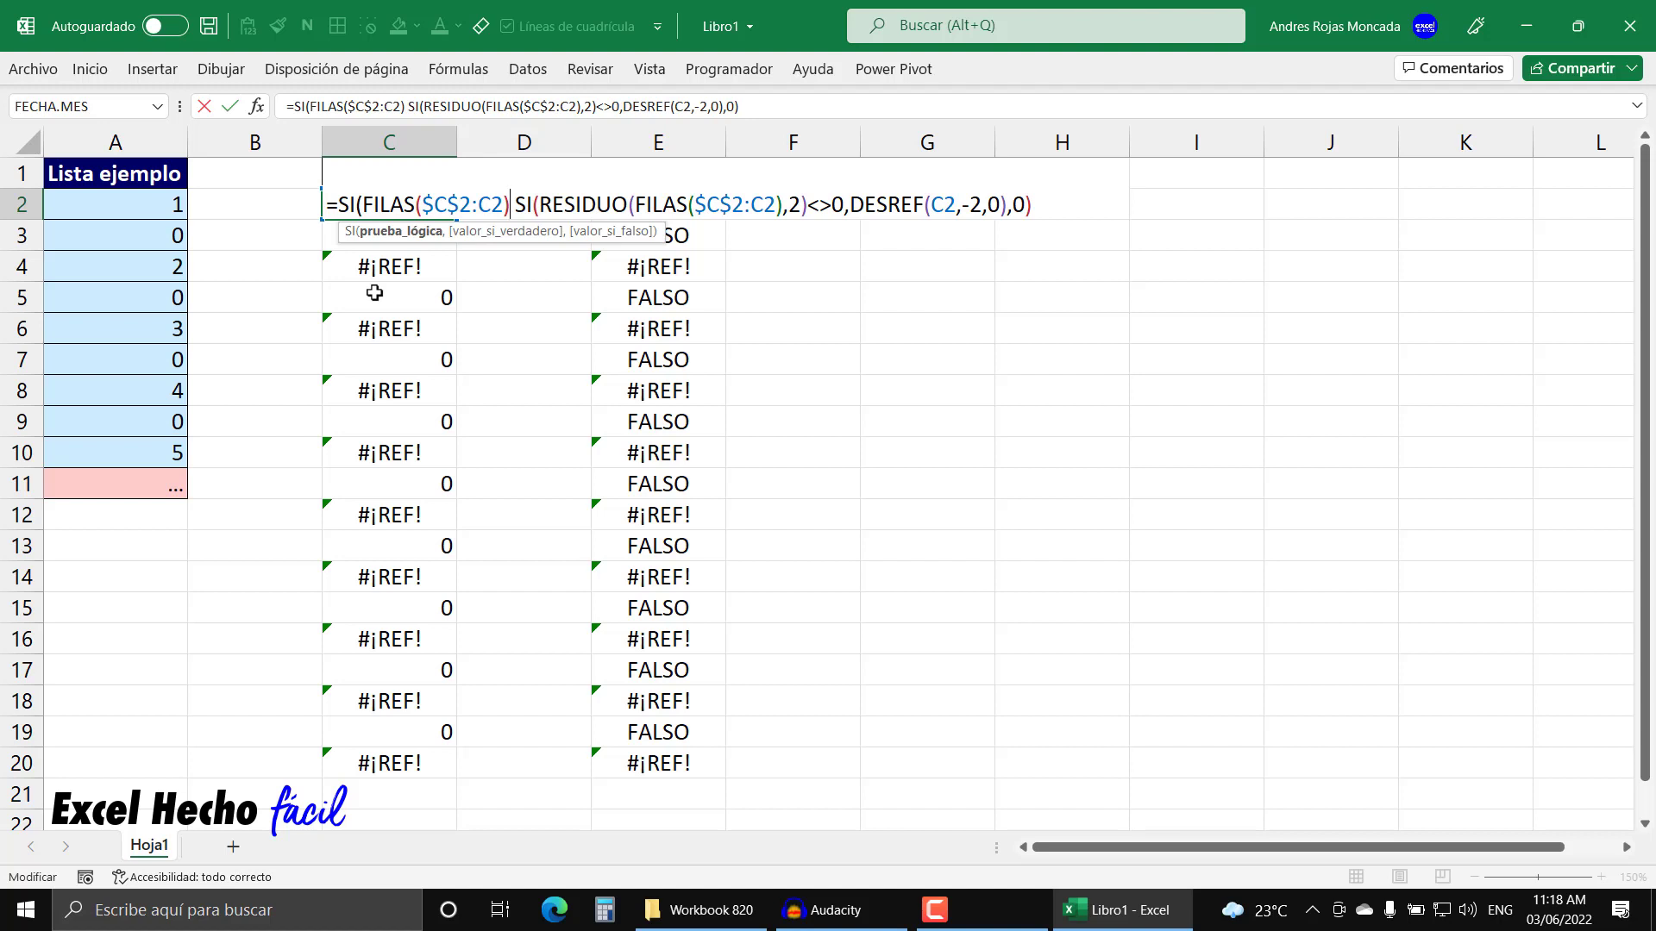
{"action": "type", "text": "=1"}
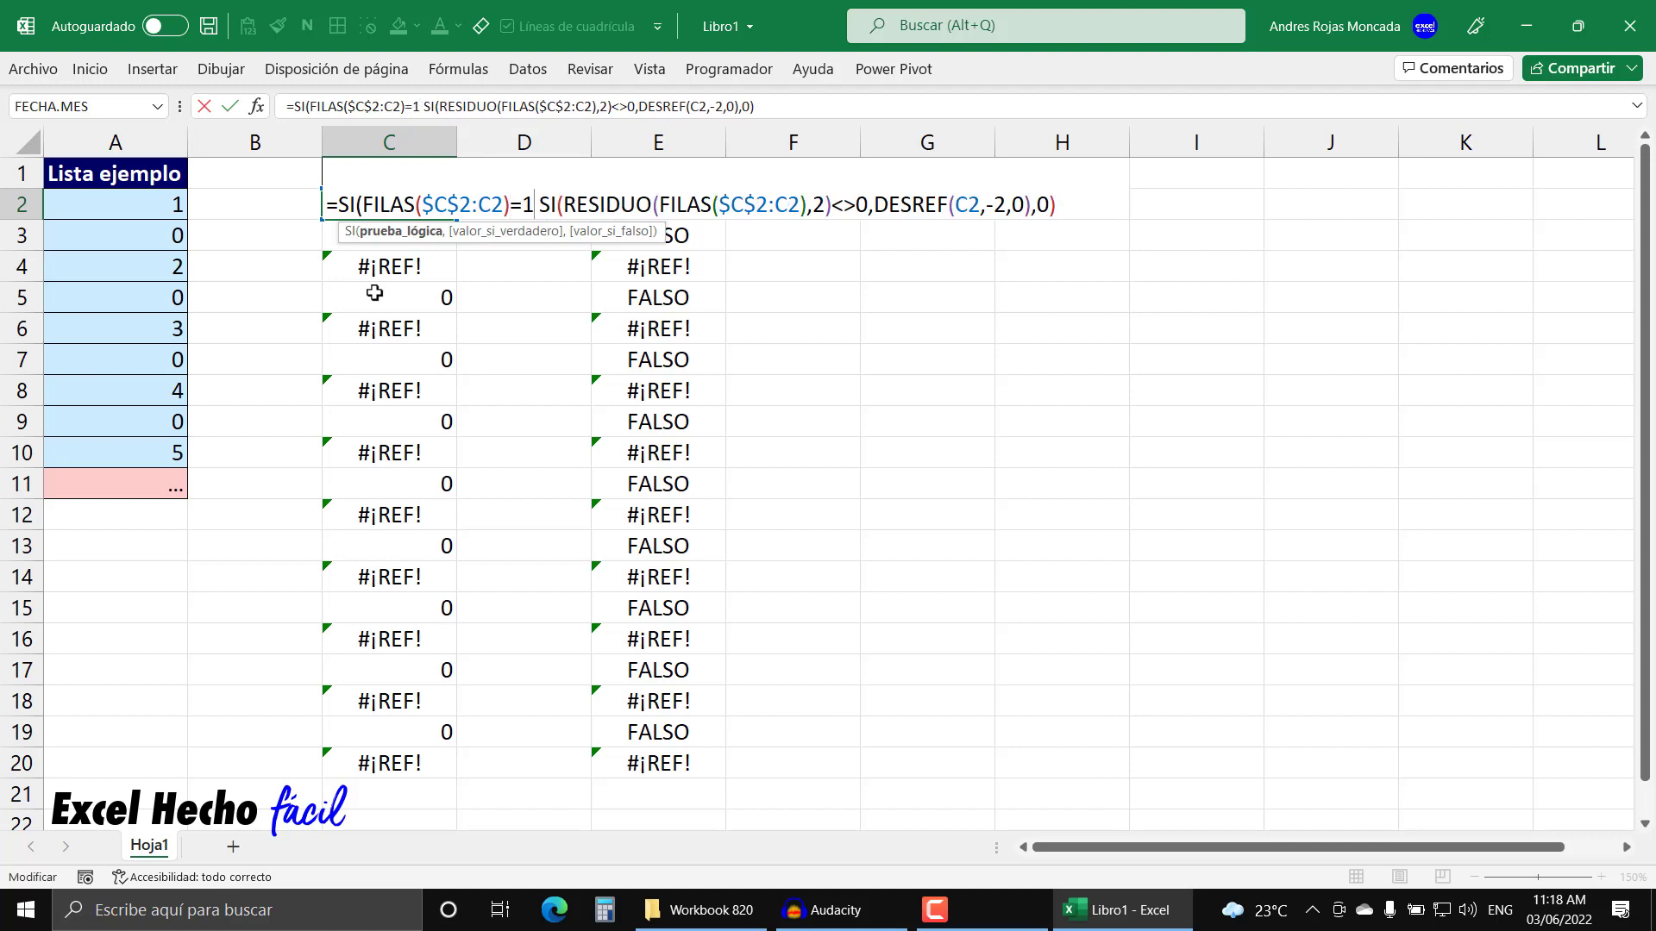
{"action": "type", "text": ","}
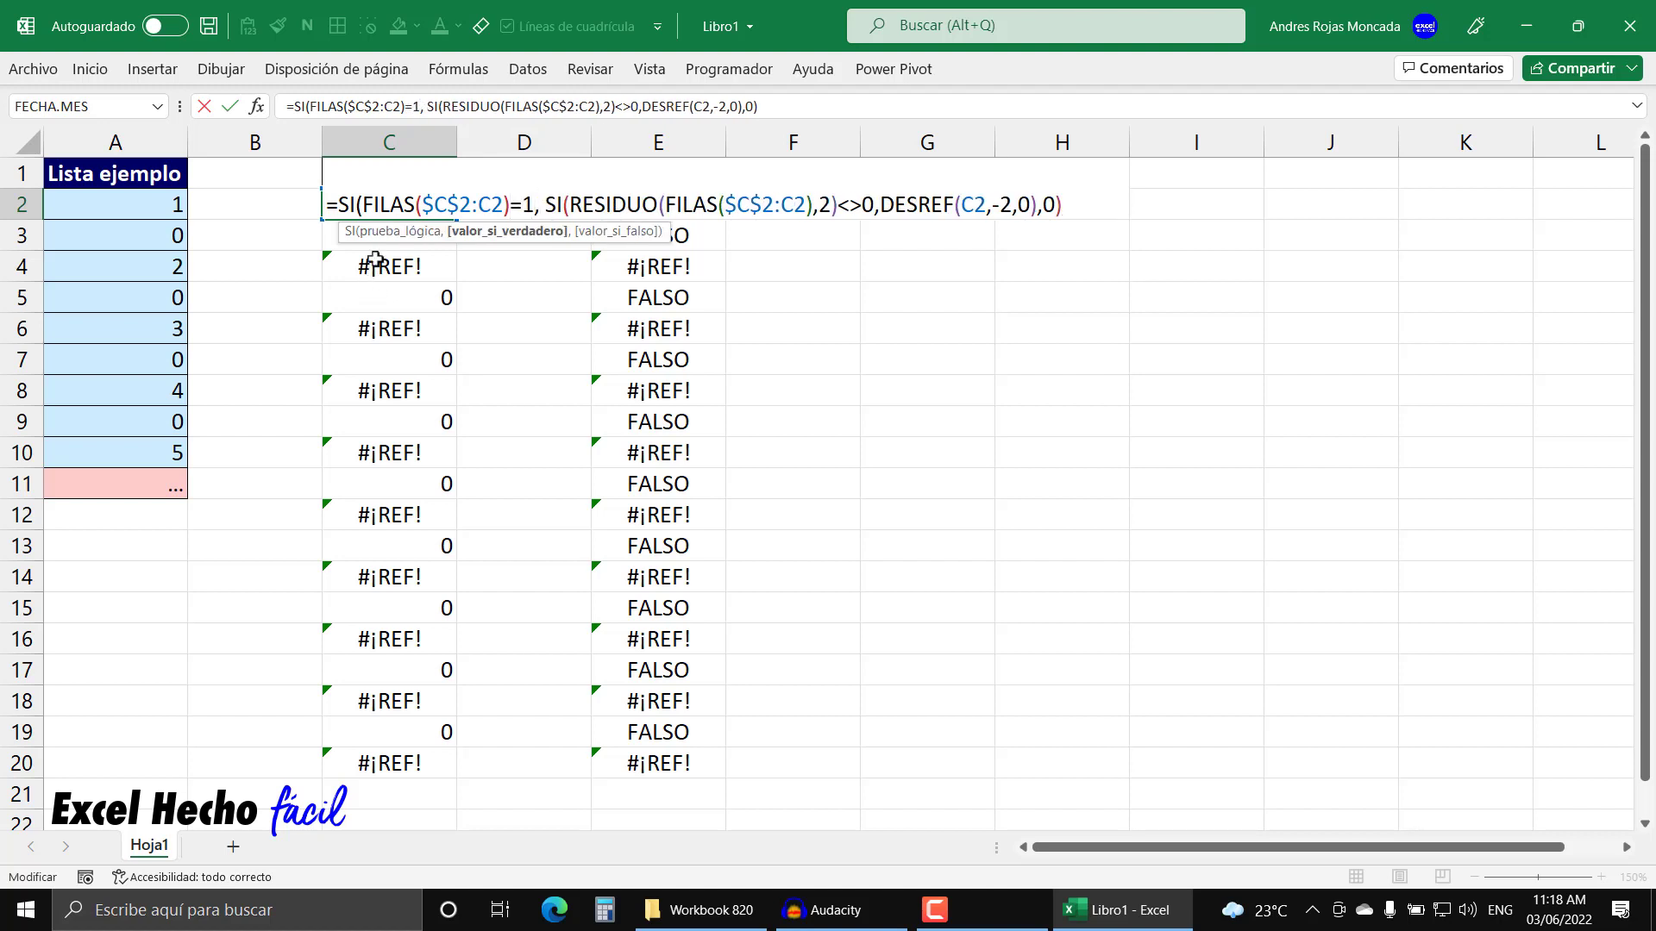
{"action": "type", "text": "1"}
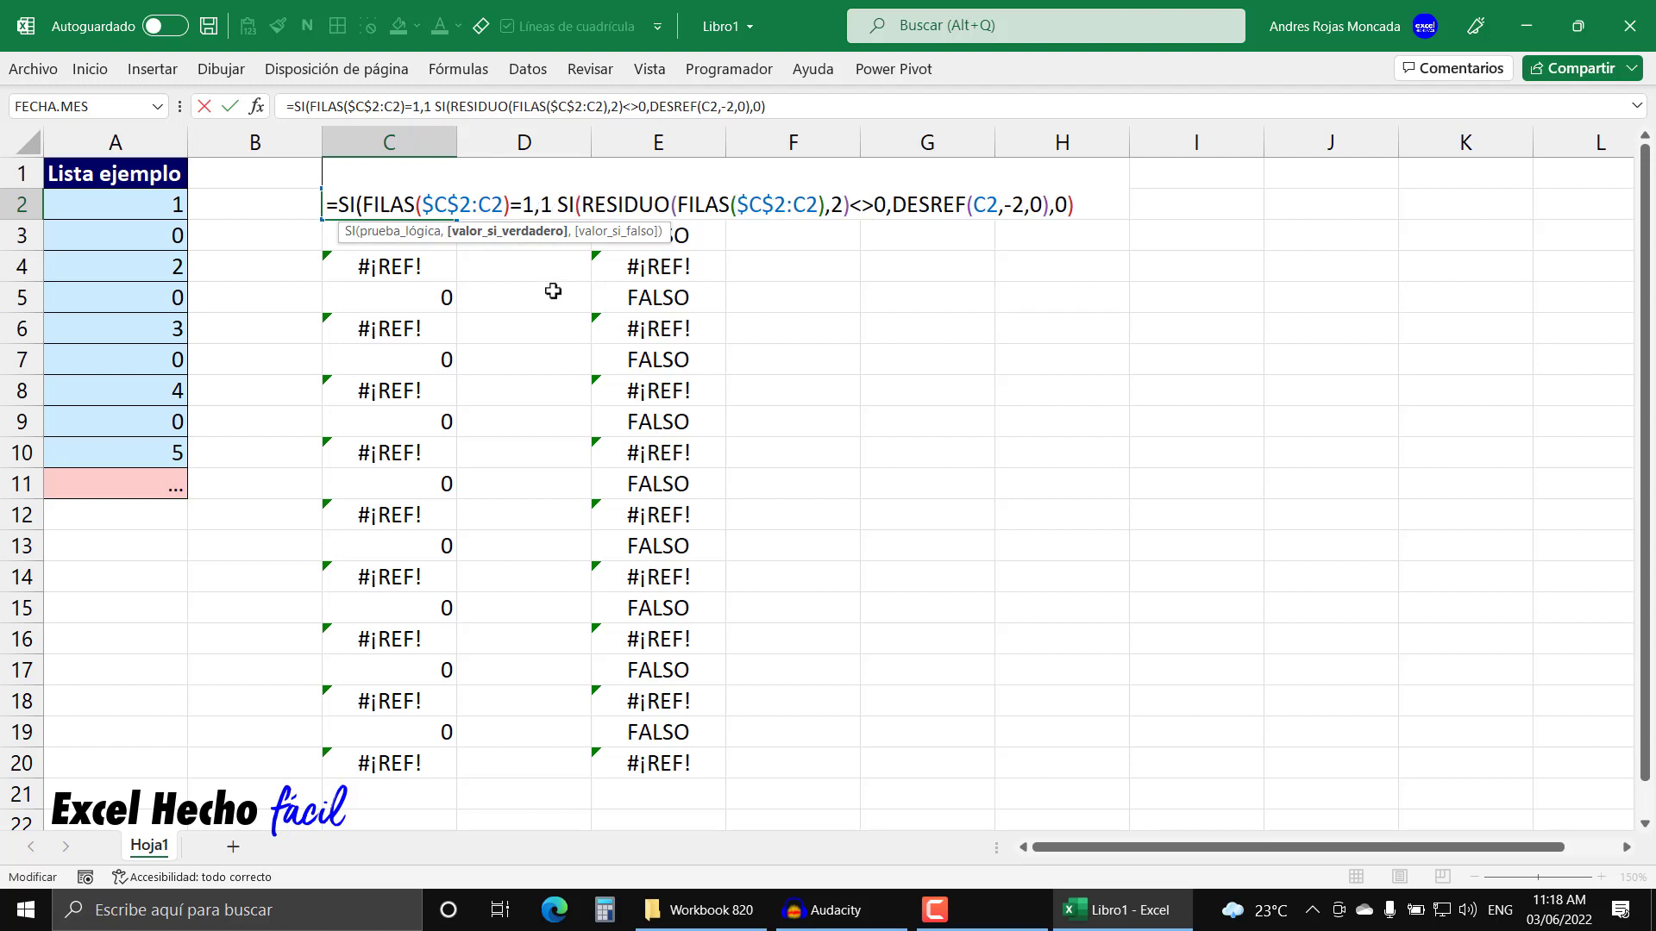
{"action": "type", "text": ","}
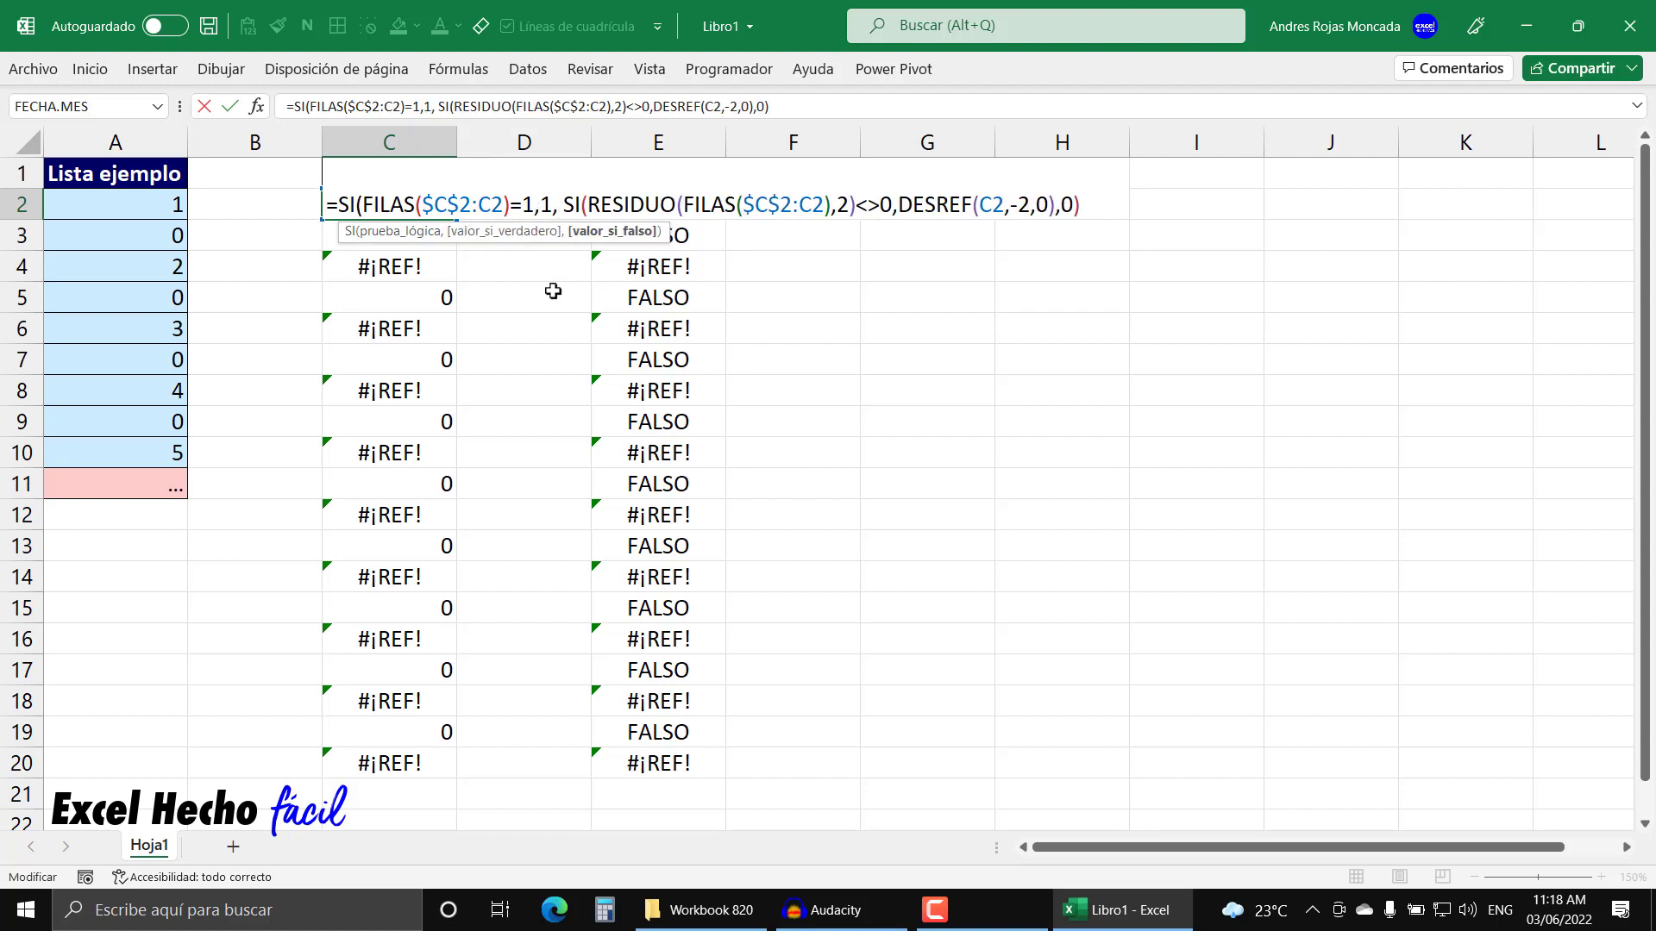
Keep the original formula as the value-if-false branch, close the SI and enter it.
{"action": "key", "text": "BackSpace"}
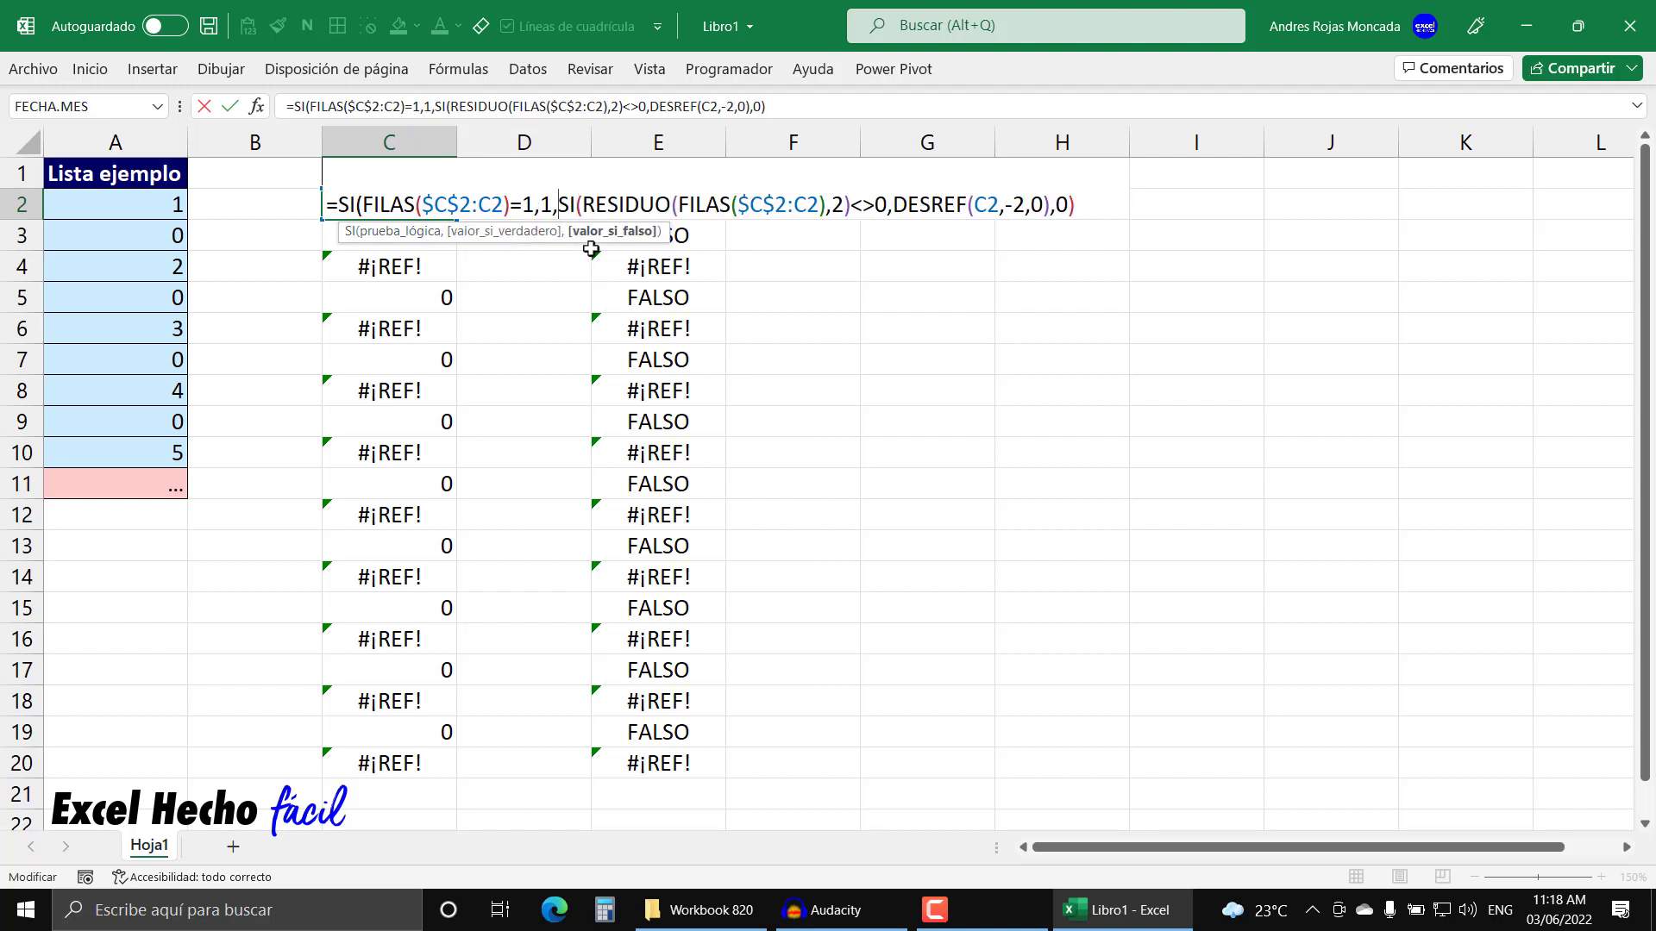
{"action": "left_click", "coordinate": [594, 233]}
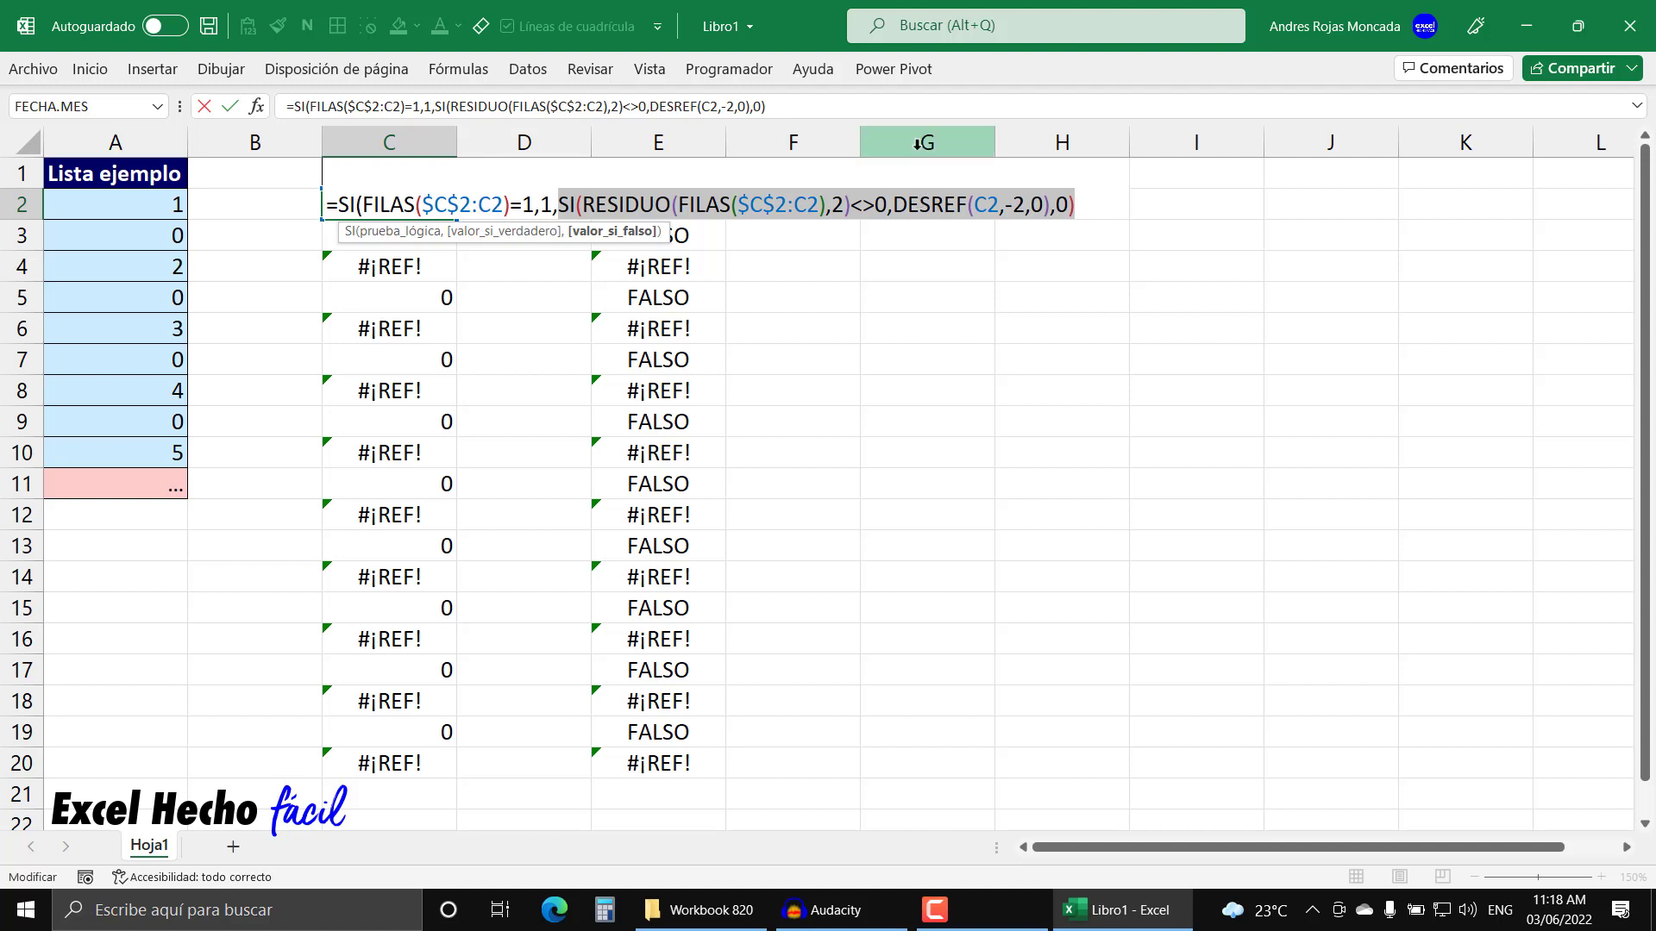
{"action": "left_click", "coordinate": [1048, 207]}
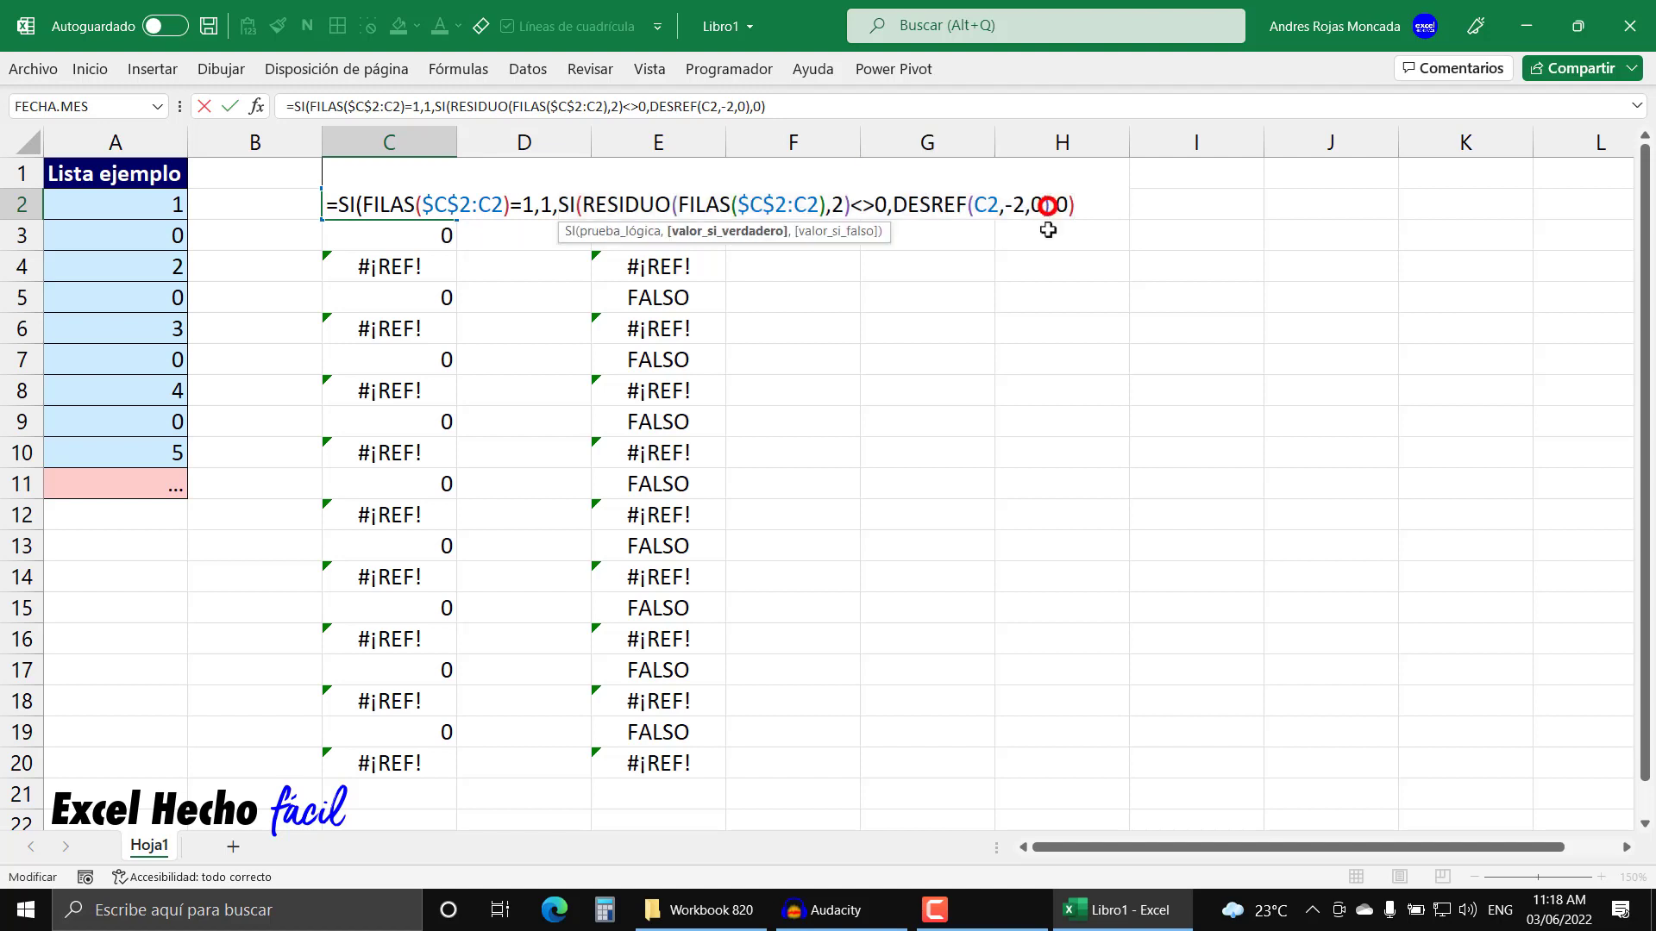
{"action": "type", "text": "+1"}
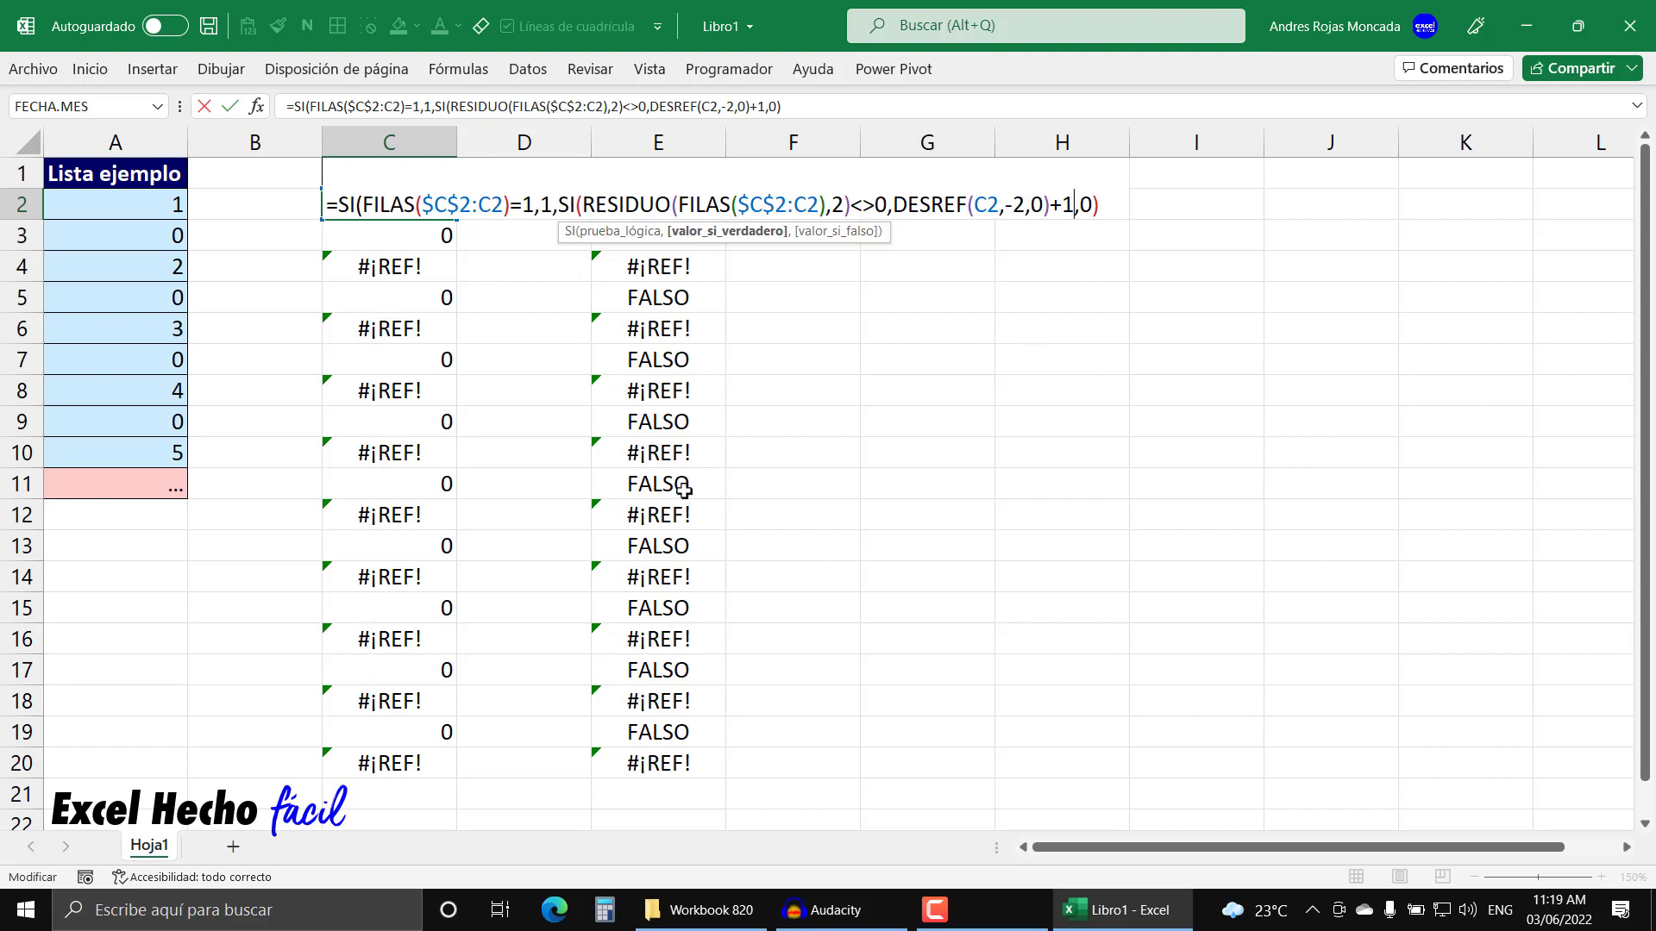
{"action": "key", "text": "BackSpace"}
{"action": "key", "text": "BackSpace"}
{"action": "left_click", "coordinate": [1088, 210]}
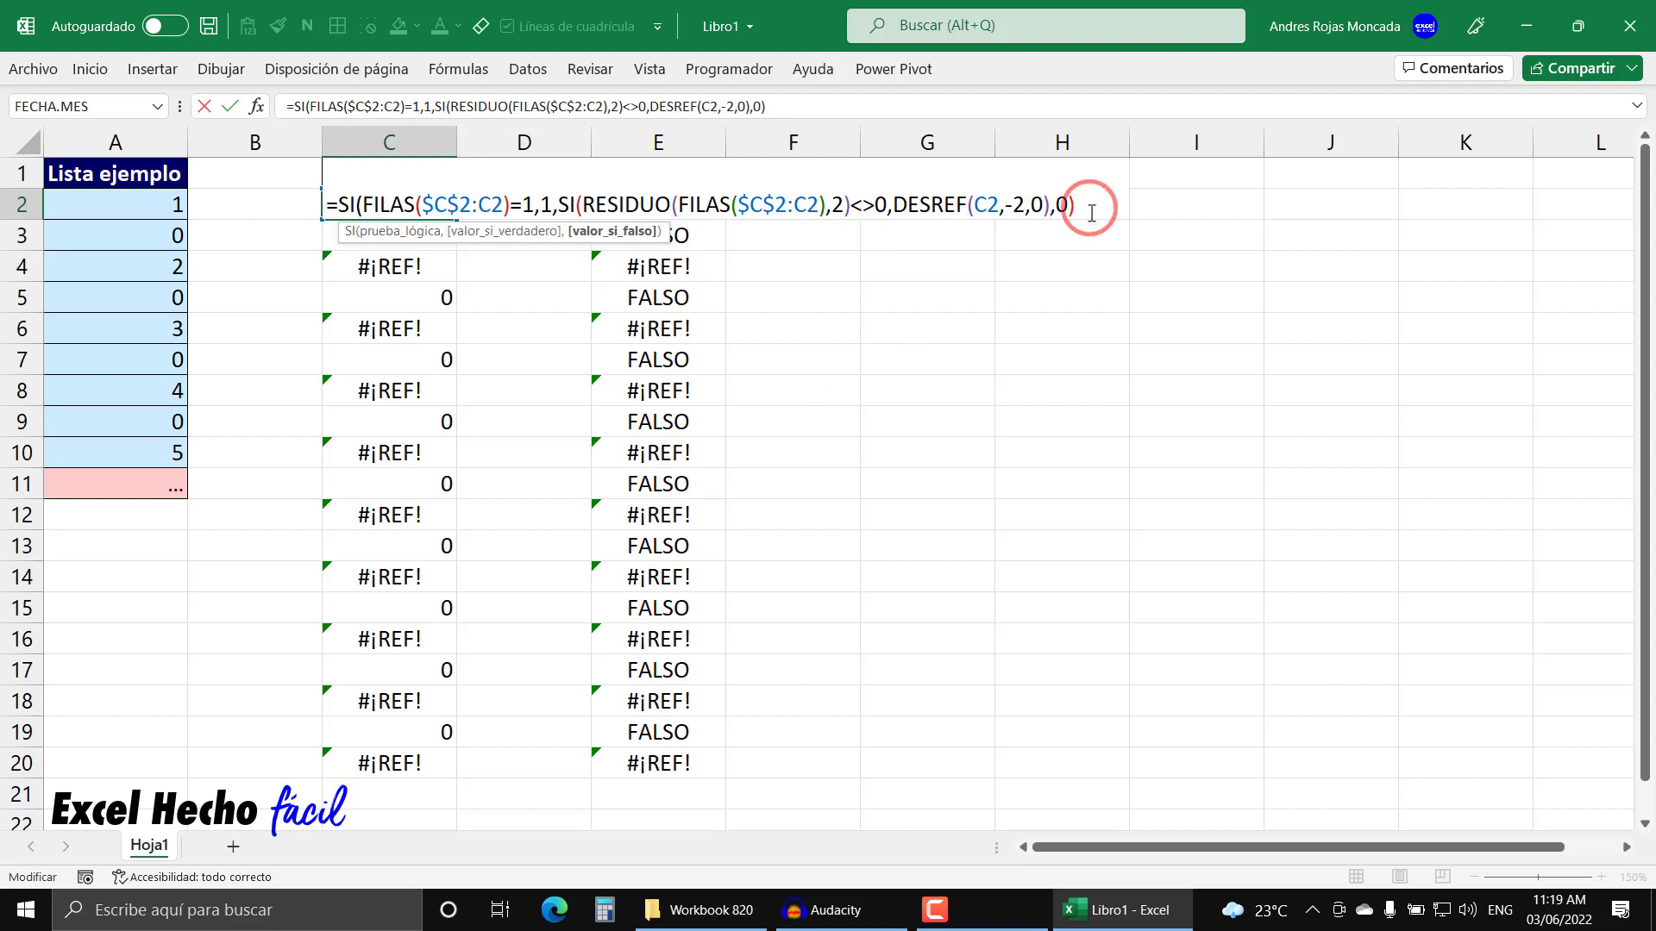
{"action": "left_click", "coordinate": [419, 236]}
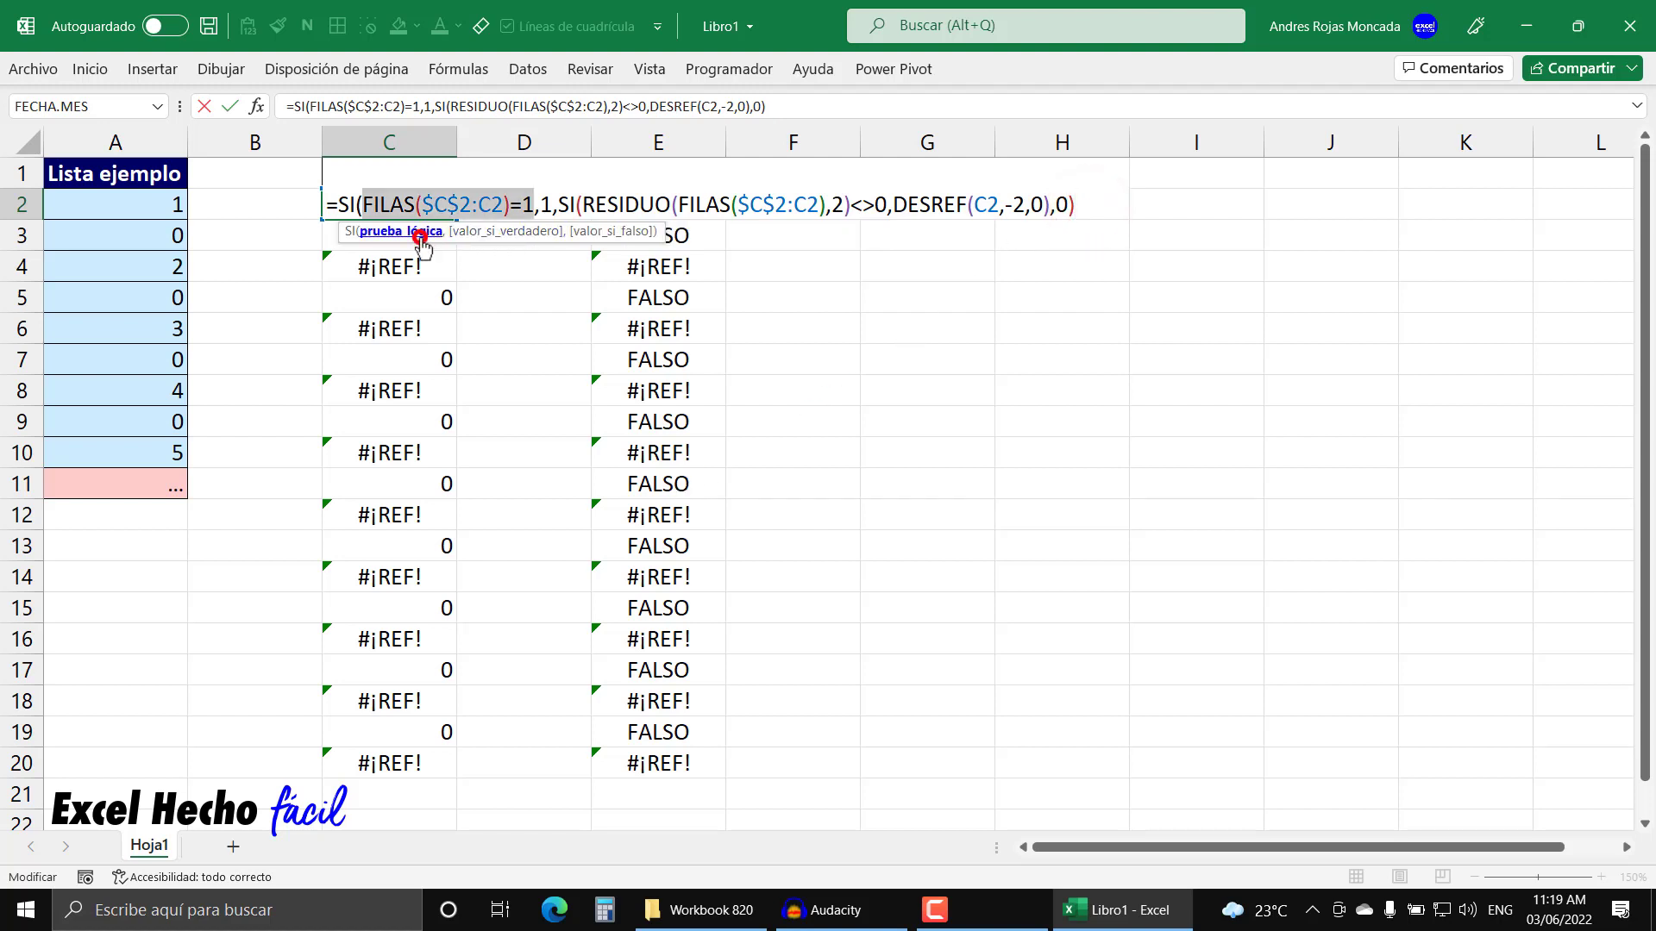
{"action": "left_click", "coordinate": [481, 231]}
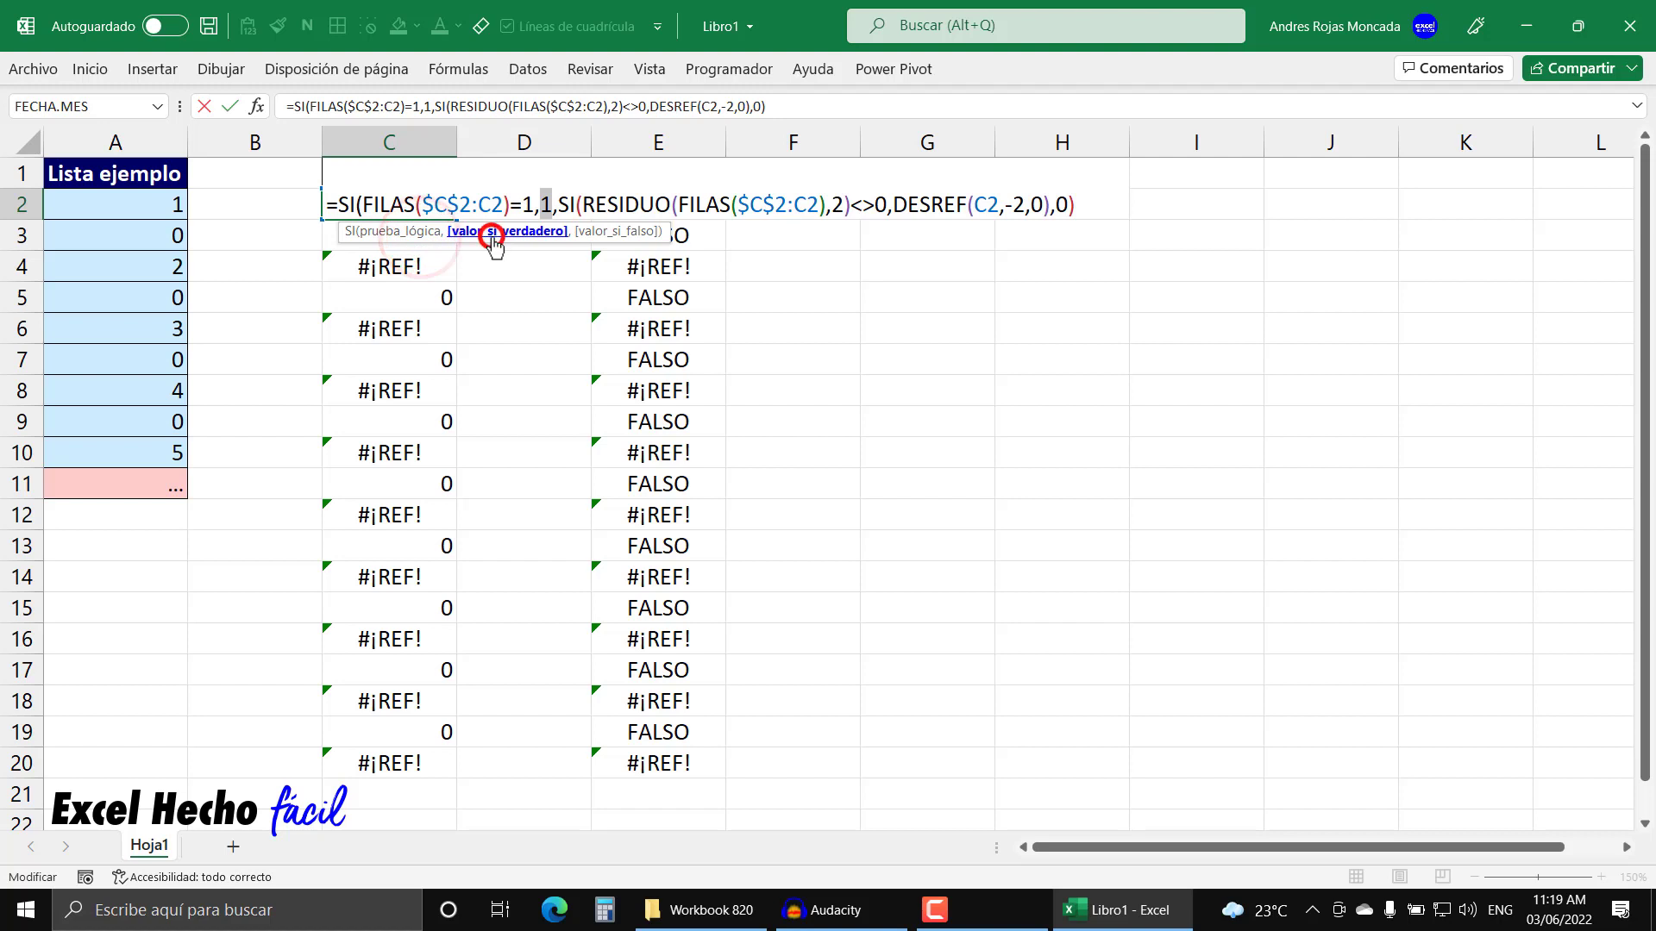
{"action": "left_click", "coordinate": [612, 231]}
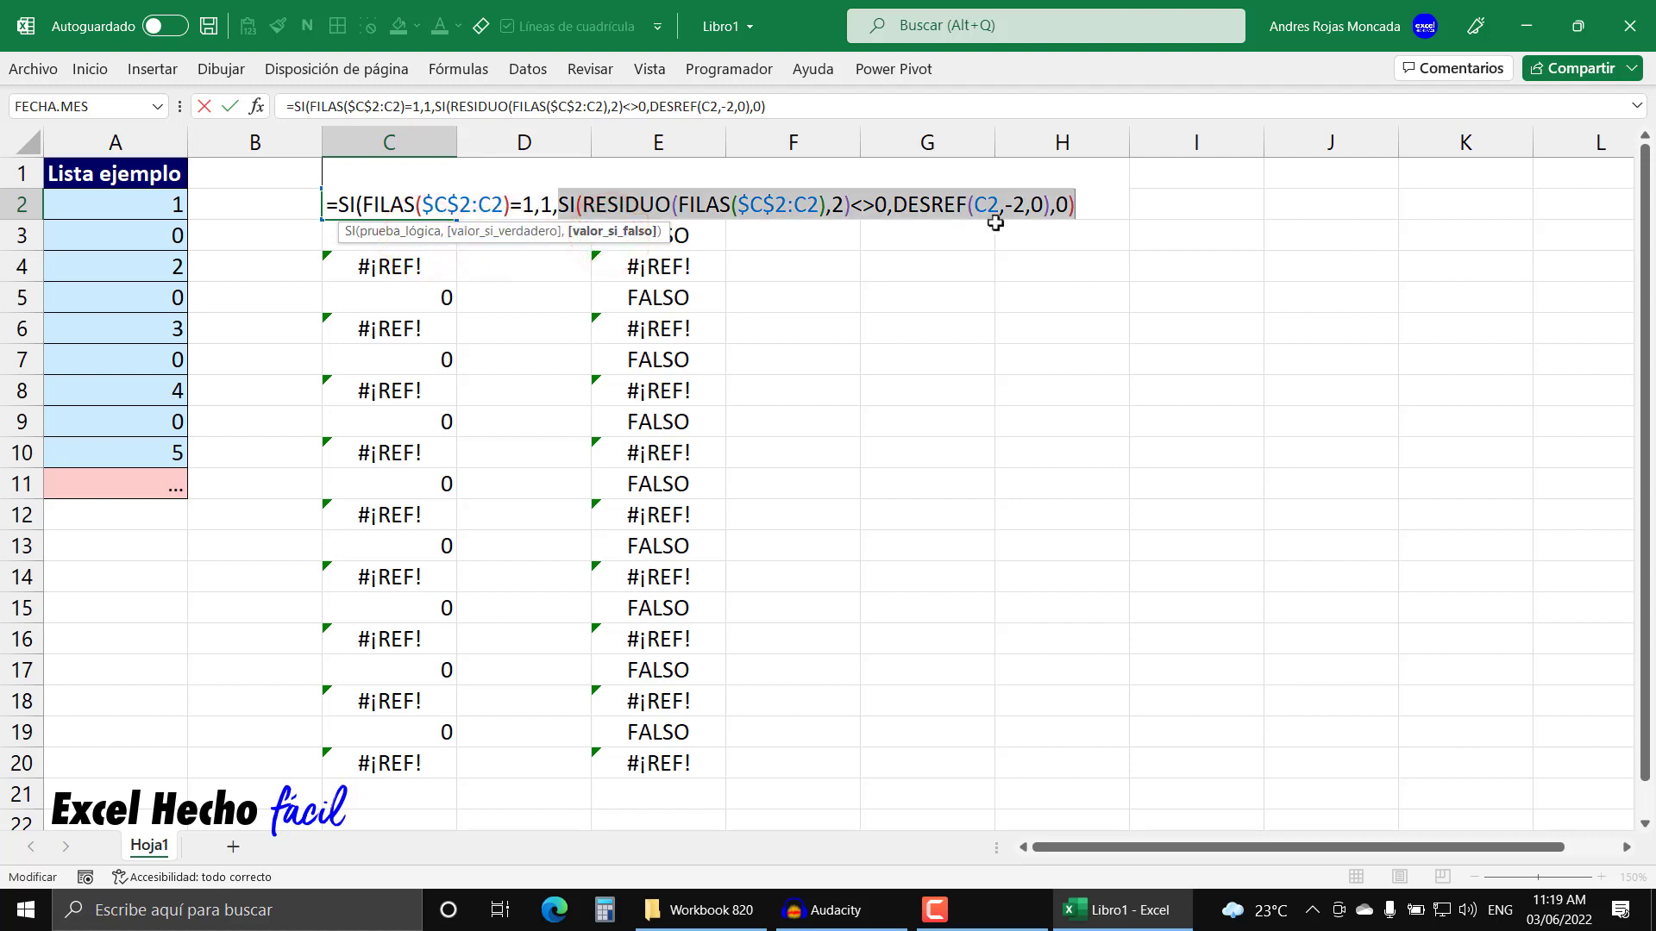
{"action": "left_click", "coordinate": [1106, 199]}
{"action": "type", "text": ")"}
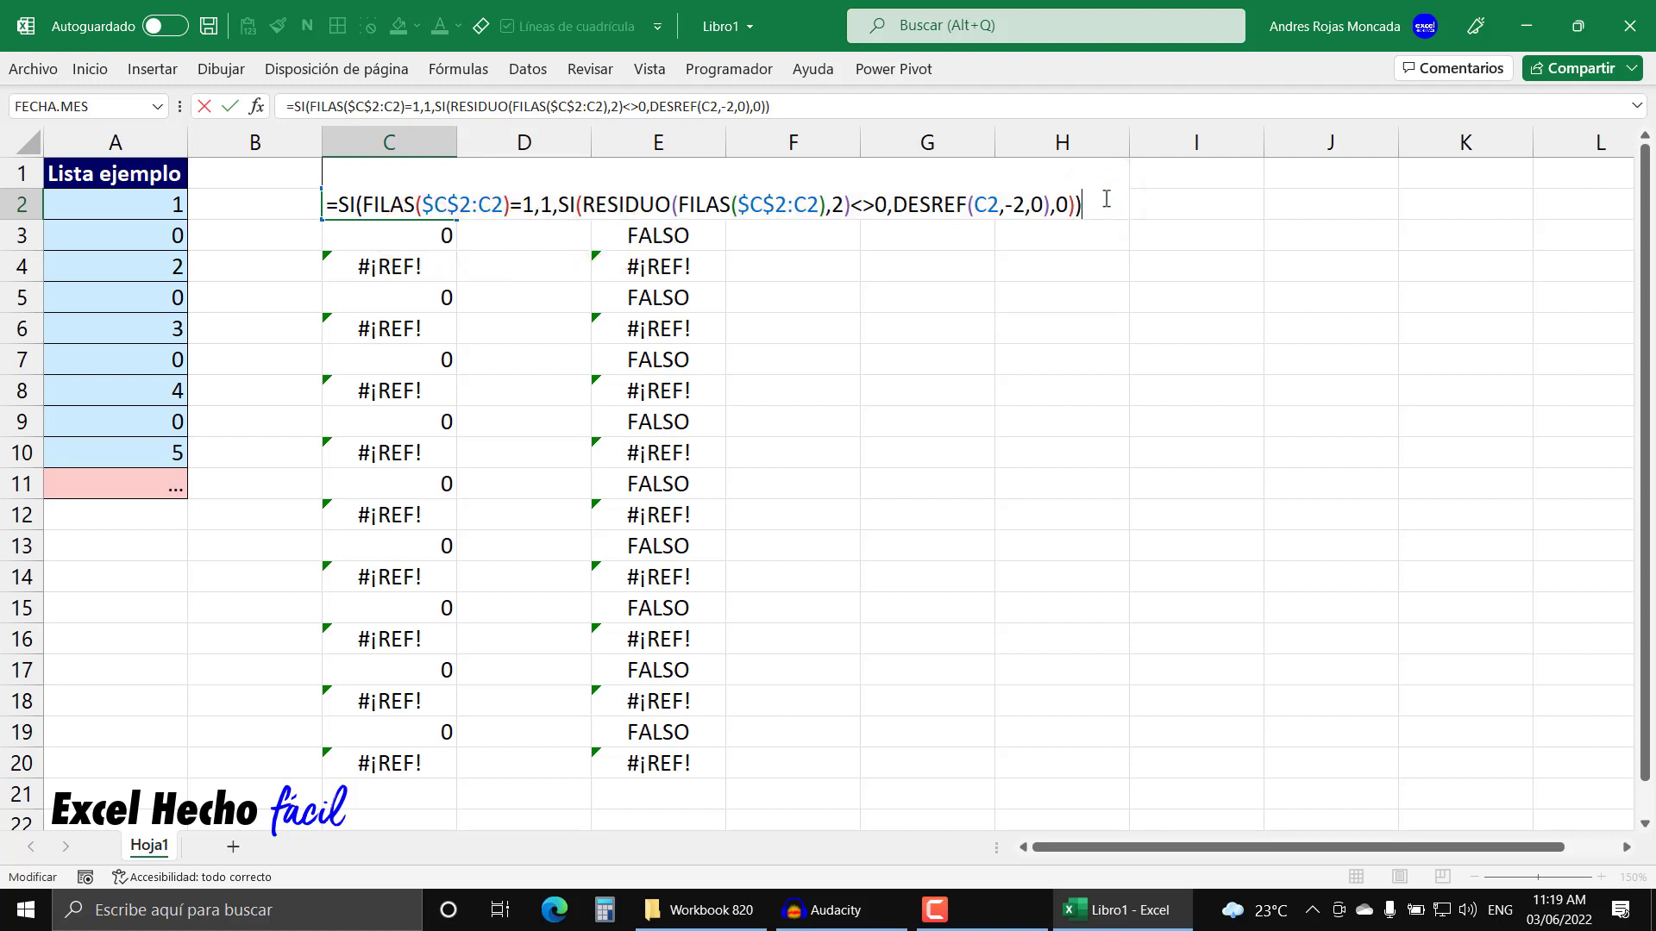
{"action": "key", "text": "Return"}
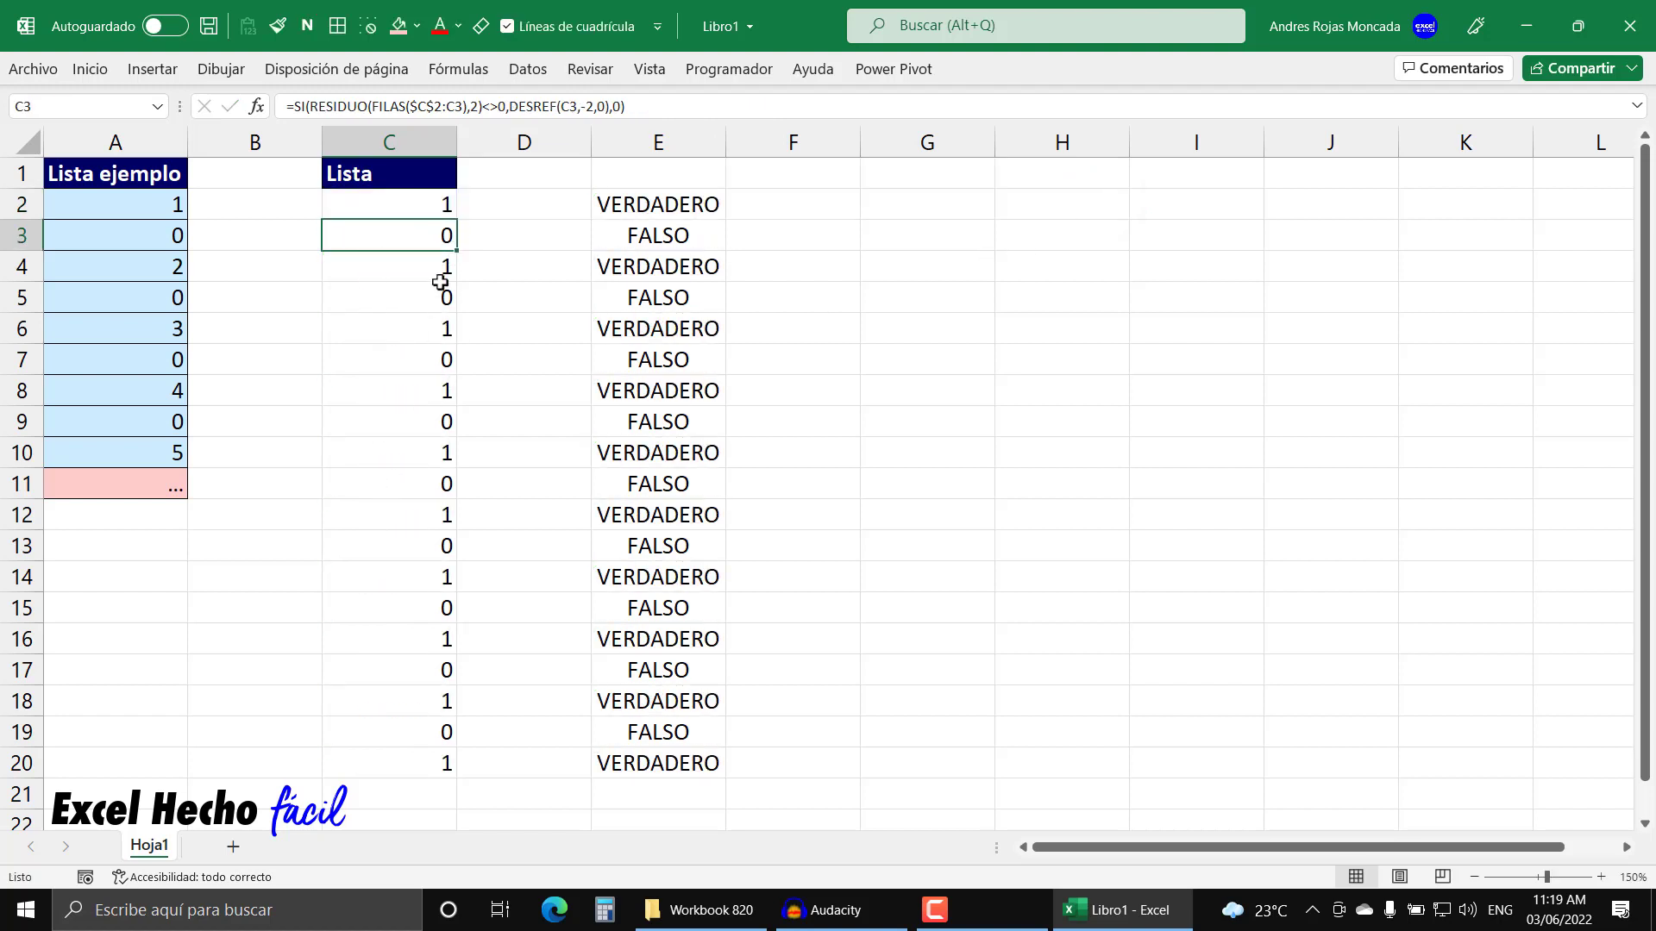
Add +1 after DESREF(C2,-2,0) in the C2 formula and enter it.
{"action": "left_click", "coordinate": [439, 207]}
{"action": "key", "text": "F2"}
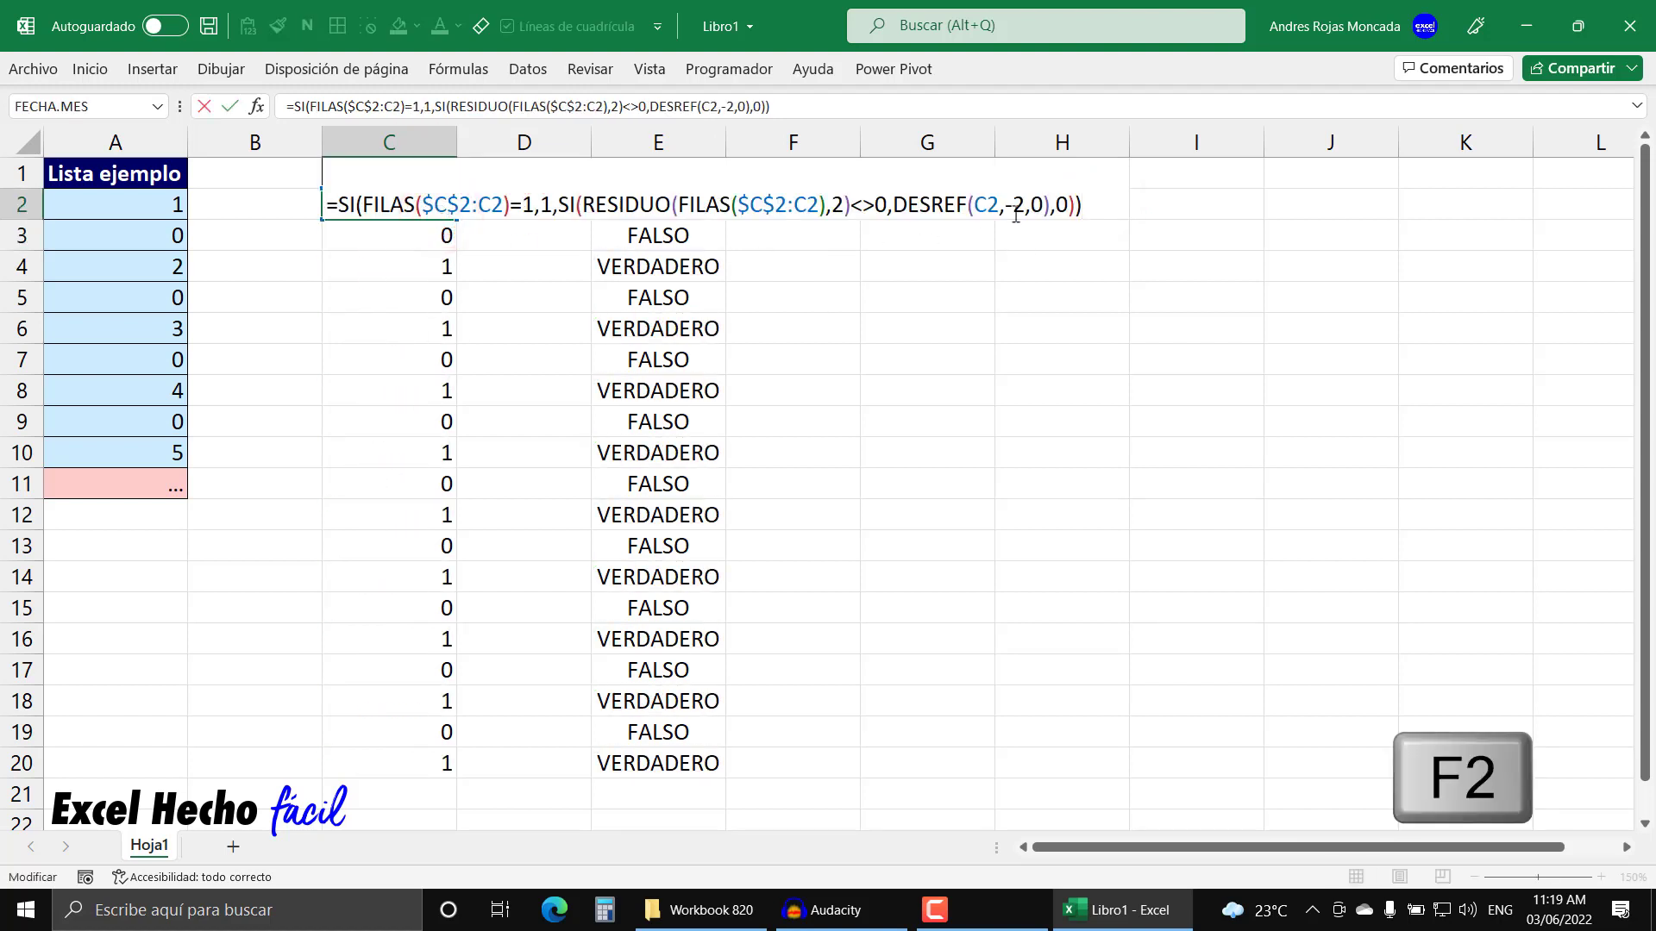
{"action": "left_click", "coordinate": [1046, 204]}
{"action": "type", "text": "+"}
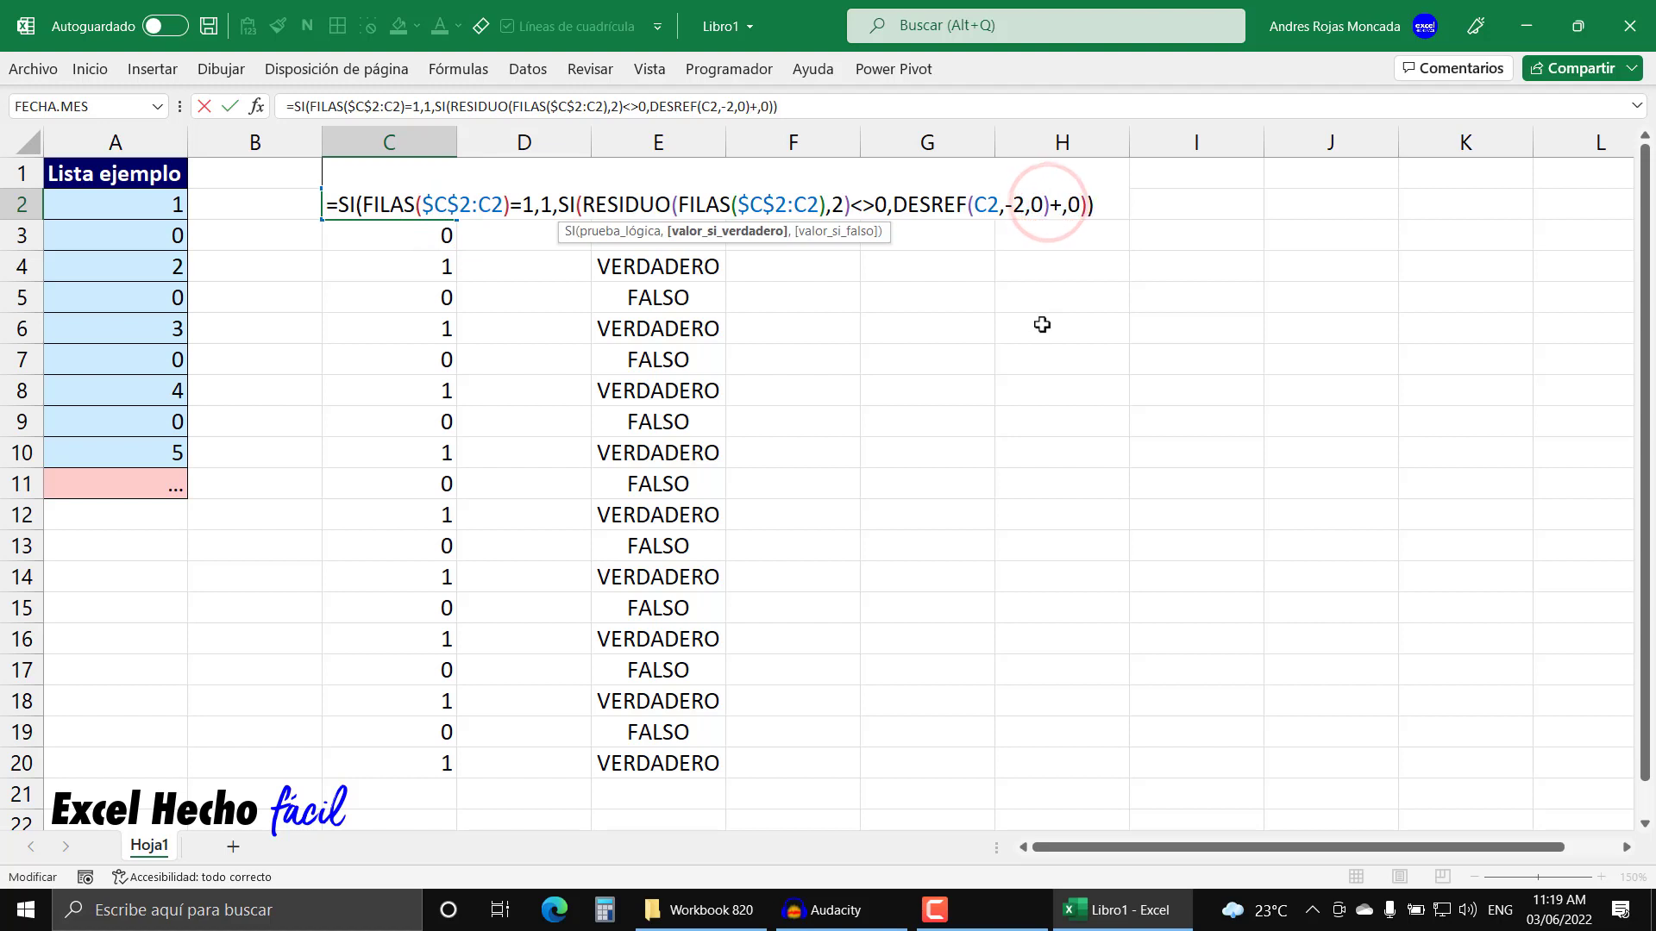
{"action": "type", "text": "1"}
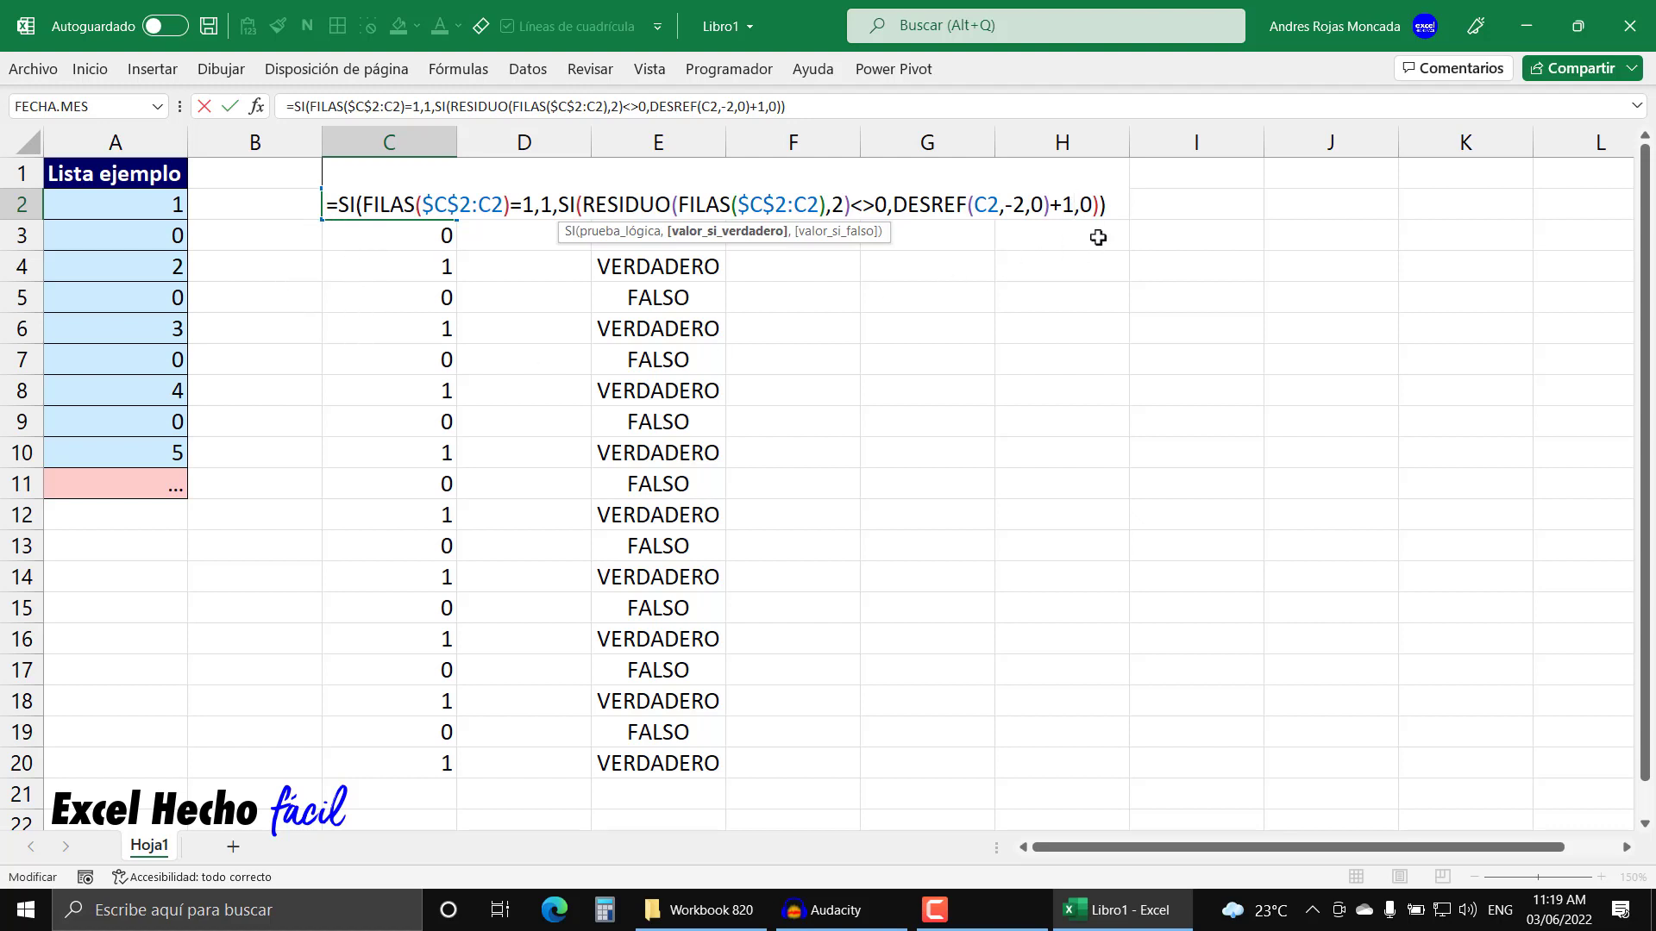
{"action": "left_click", "coordinate": [1124, 207]}
{"action": "key", "text": "Return"}
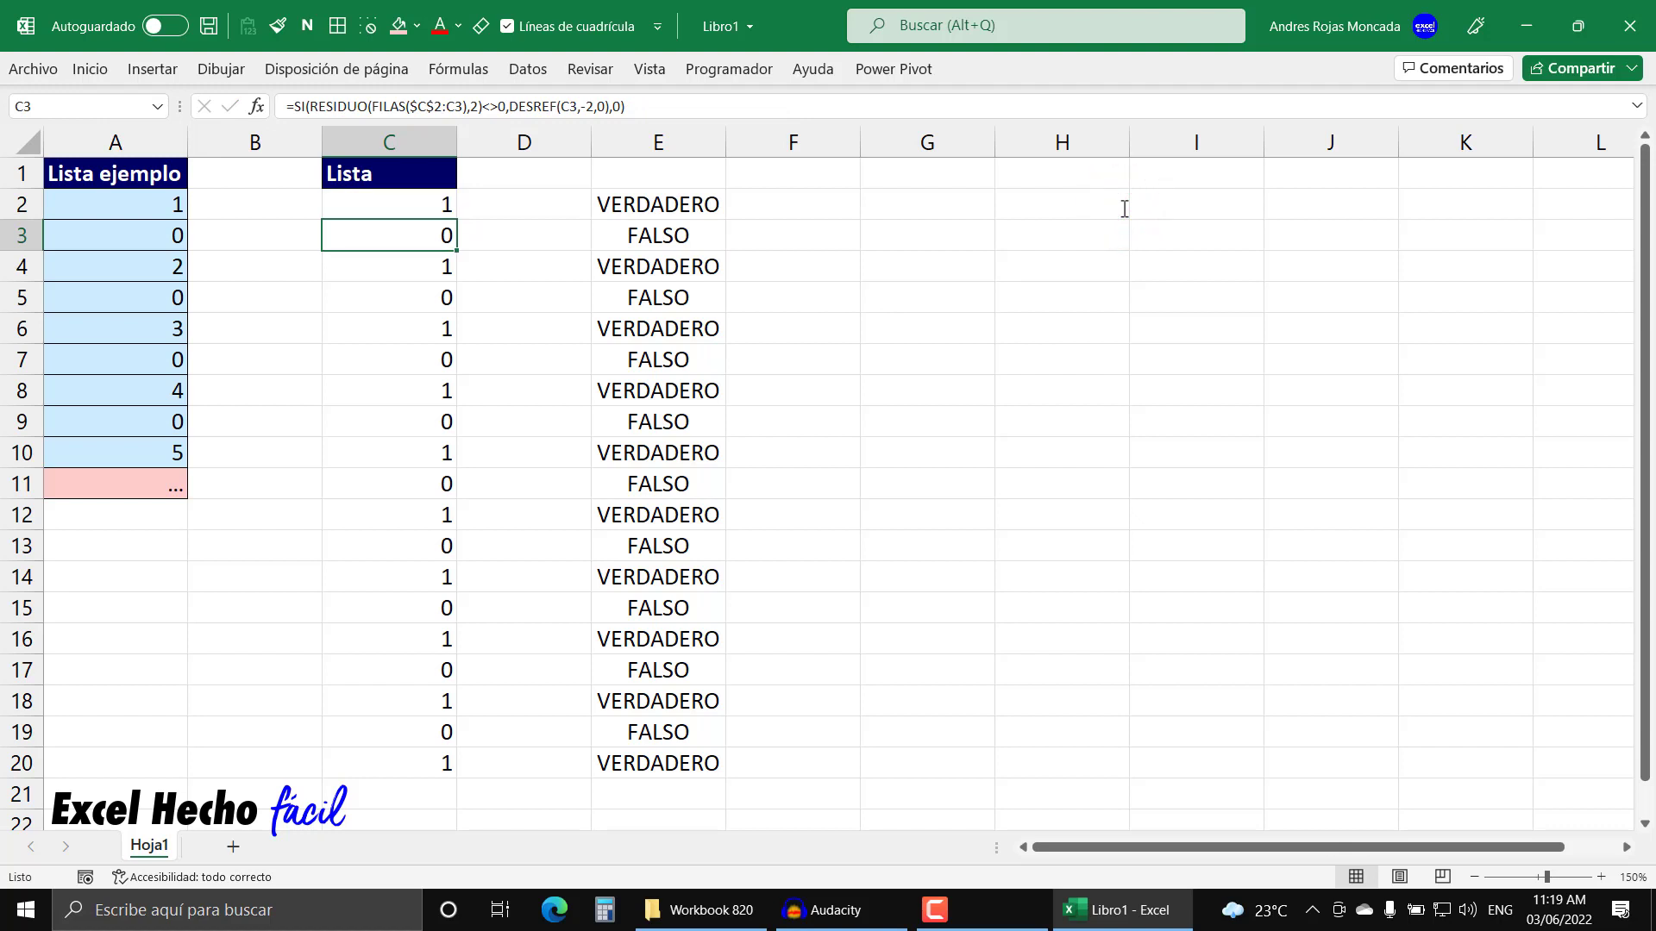
Fill the C2 formula down through C20.
{"action": "left_click", "coordinate": [450, 204]}
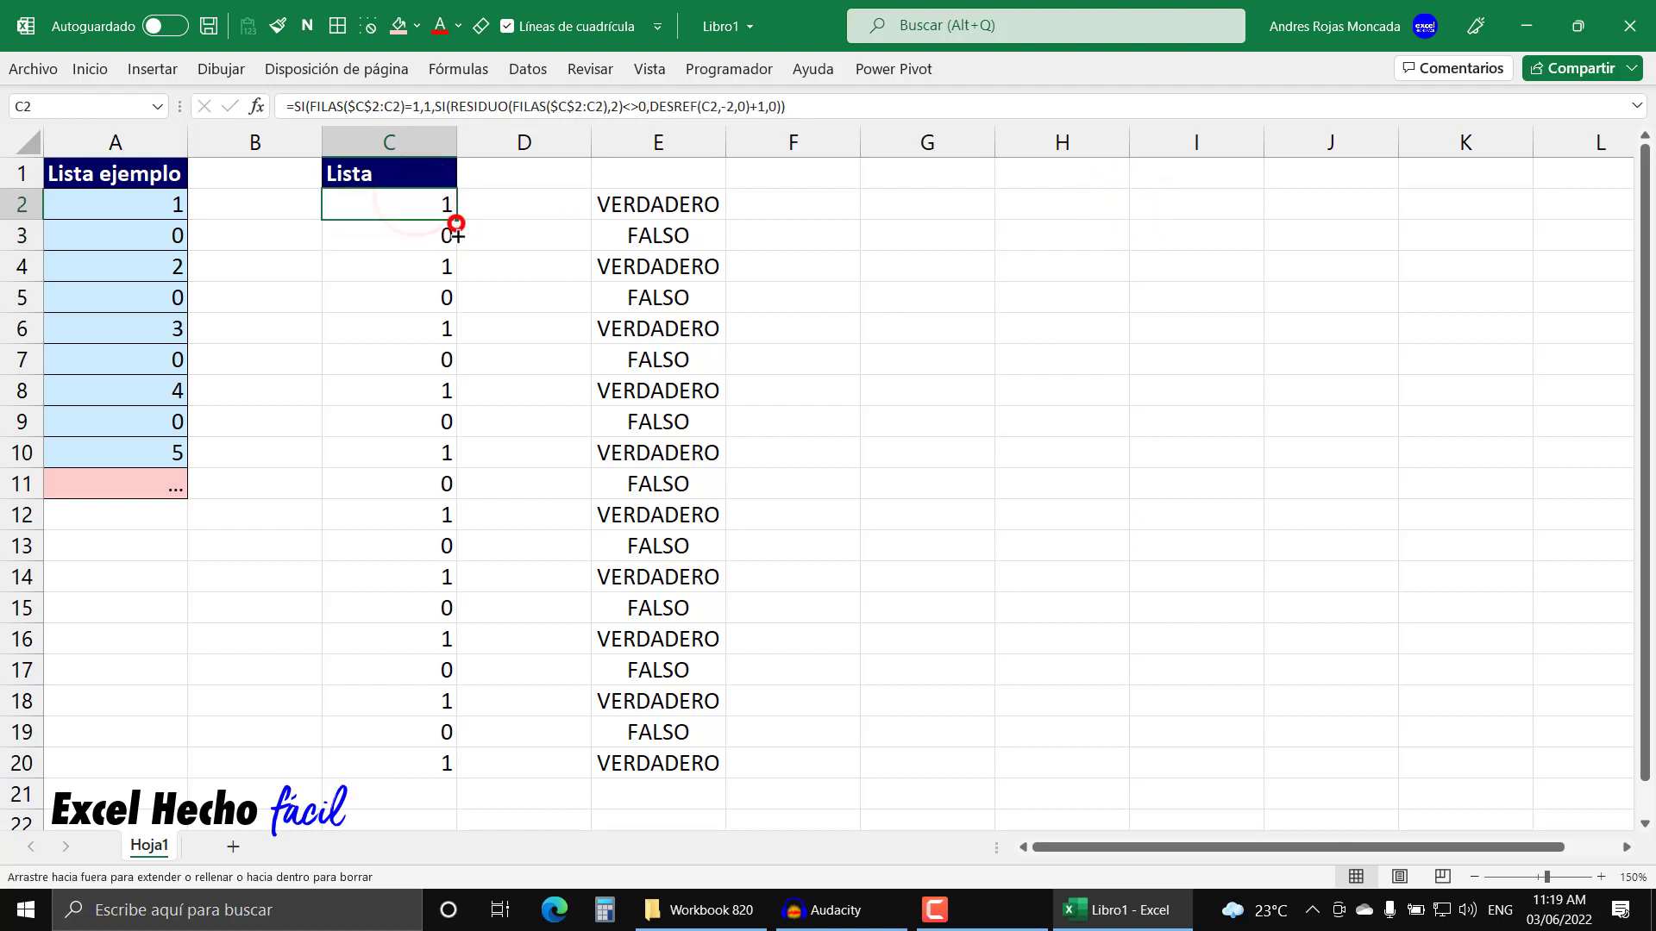
{"action": "left_click_drag", "start_coordinate": [456, 222], "coordinate": [448, 776]}
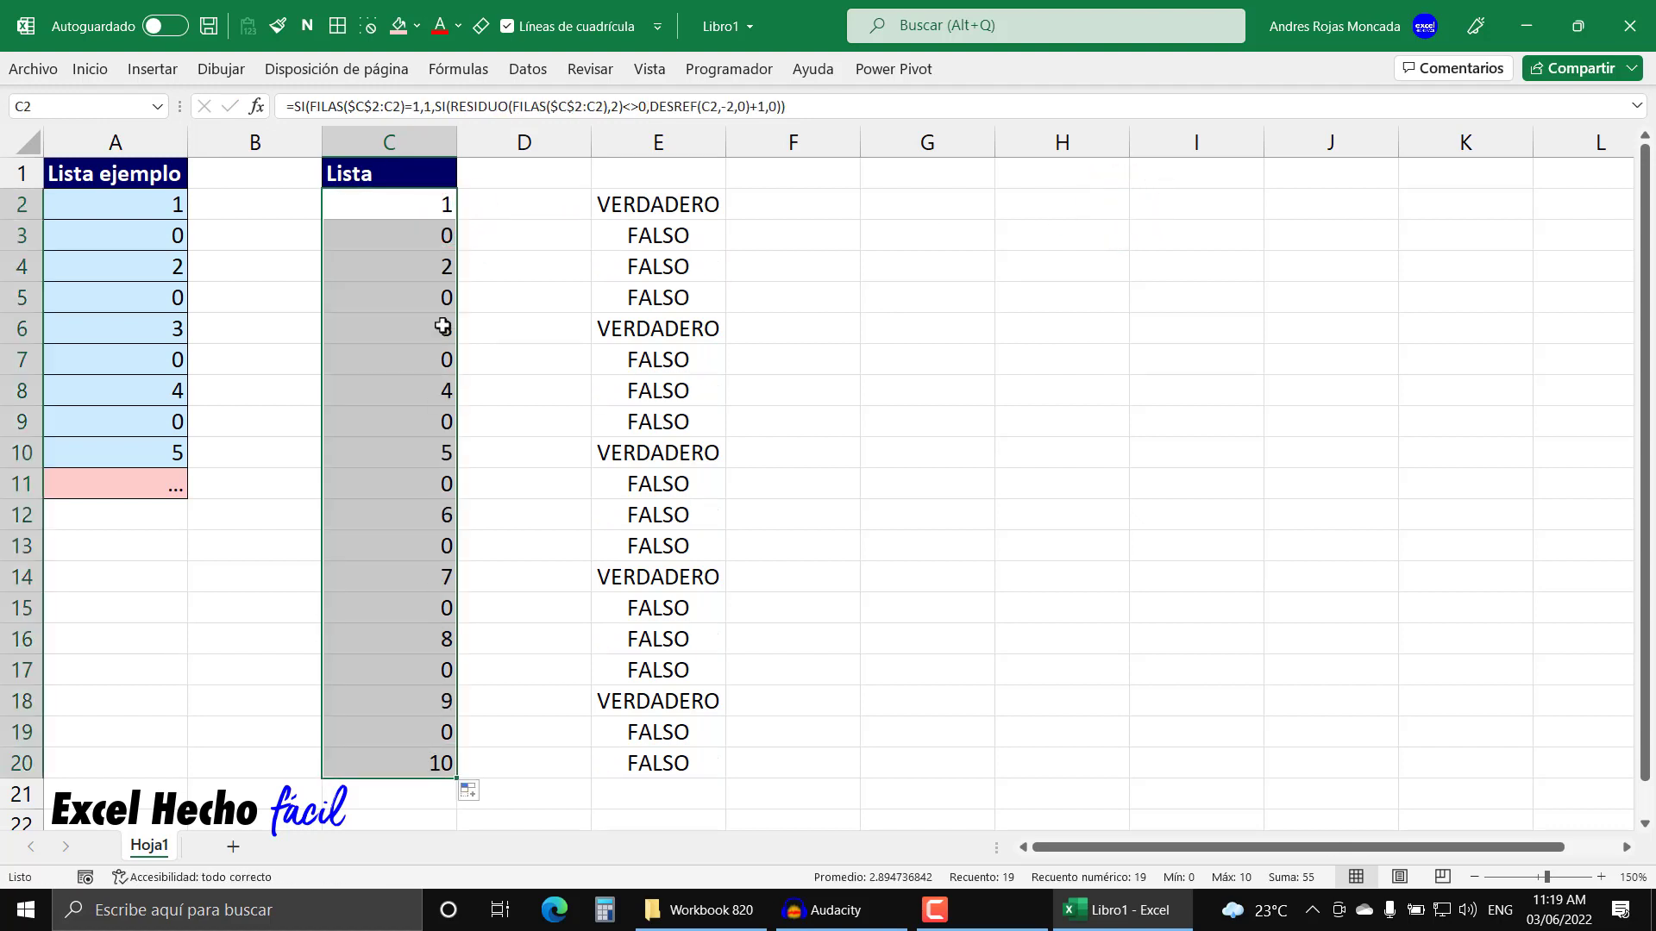
{"action": "left_click", "coordinate": [427, 209]}
Check the copied formulas in C3 through C20.
{"action": "left_click", "coordinate": [423, 233]}
{"action": "left_click", "coordinate": [420, 272]}
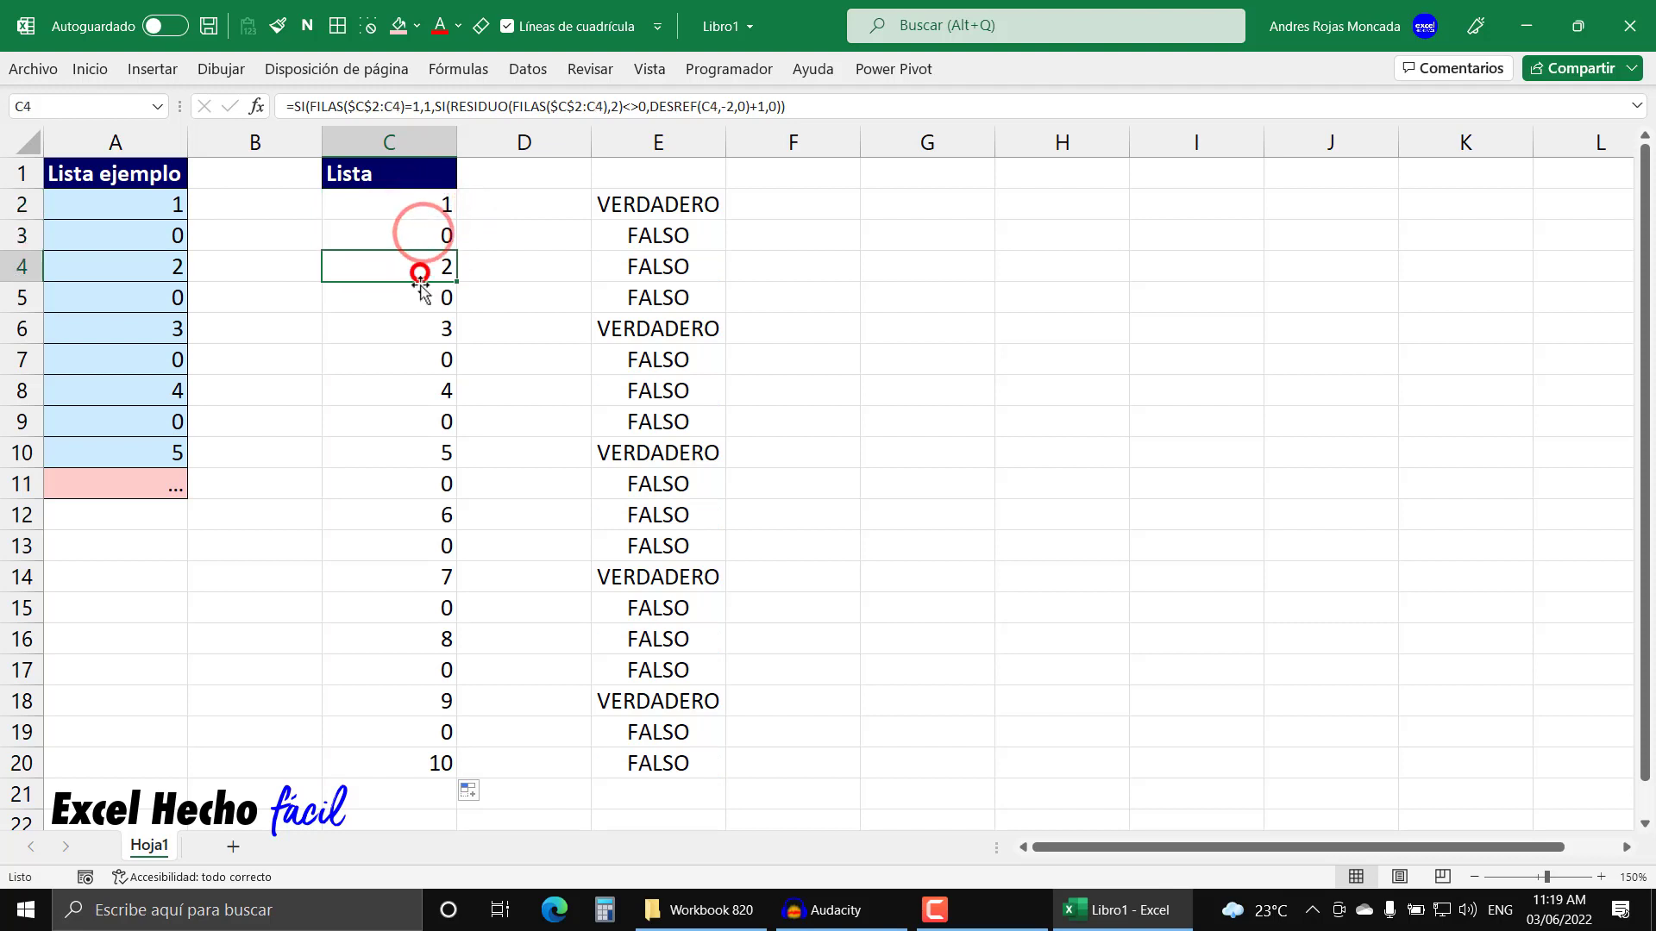
{"action": "left_click", "coordinate": [419, 297]}
{"action": "left_click", "coordinate": [419, 328]}
{"action": "left_click", "coordinate": [416, 355]}
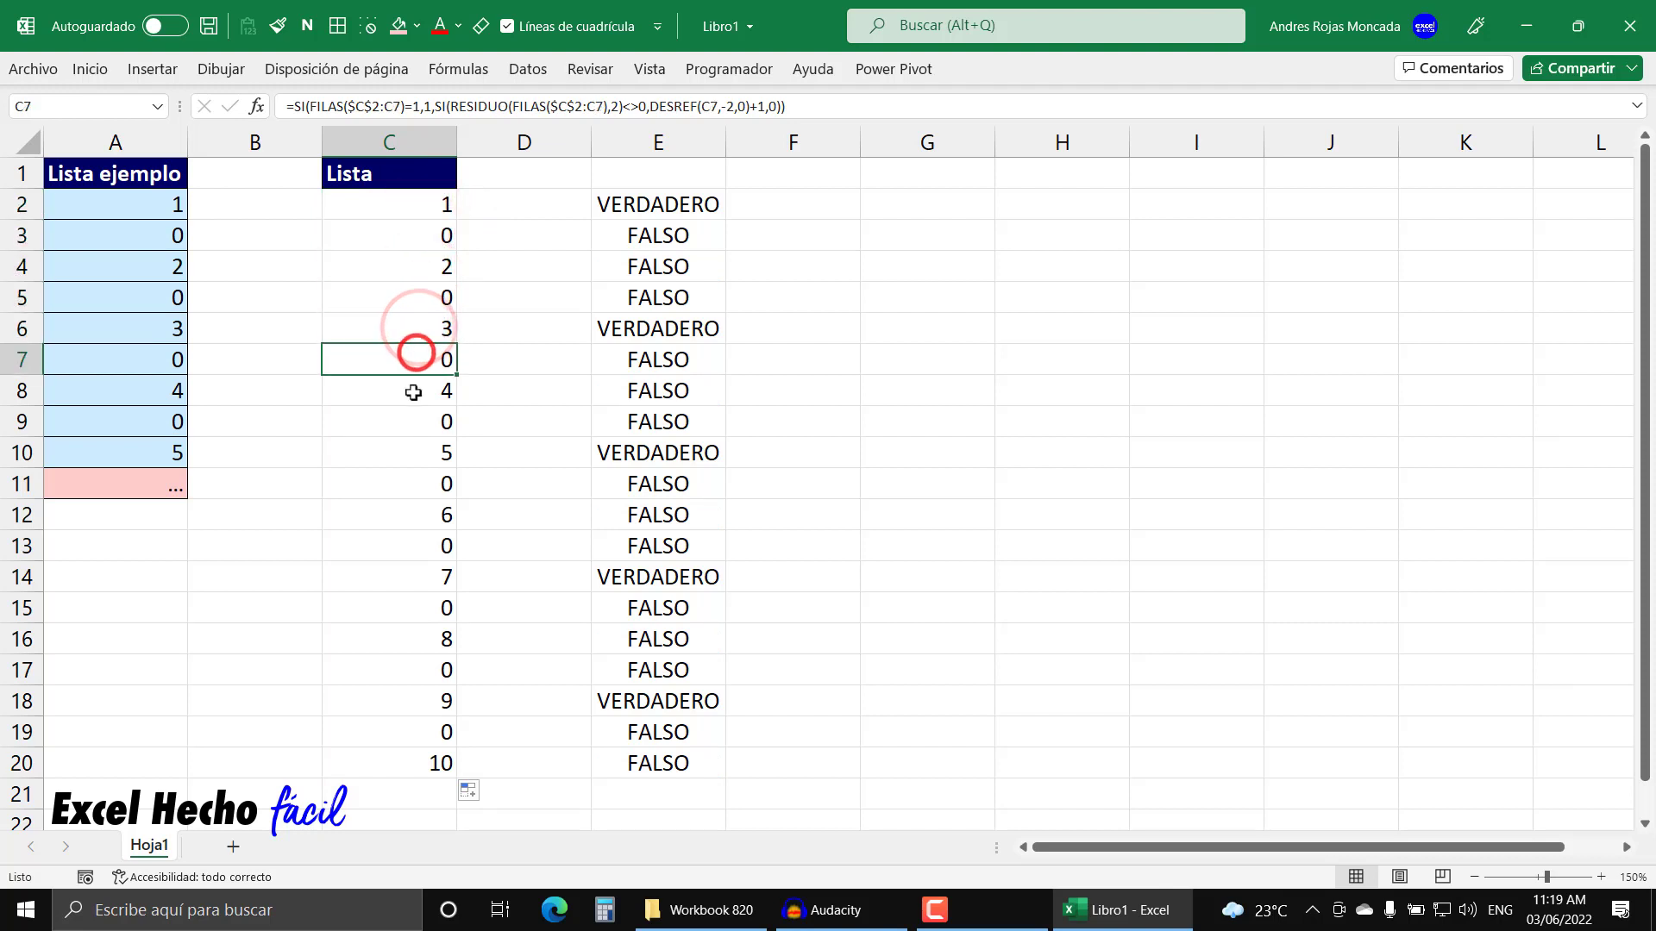
{"action": "left_click", "coordinate": [414, 391]}
{"action": "left_click", "coordinate": [411, 420]}
{"action": "left_click", "coordinate": [408, 449]}
{"action": "left_click", "coordinate": [407, 477]}
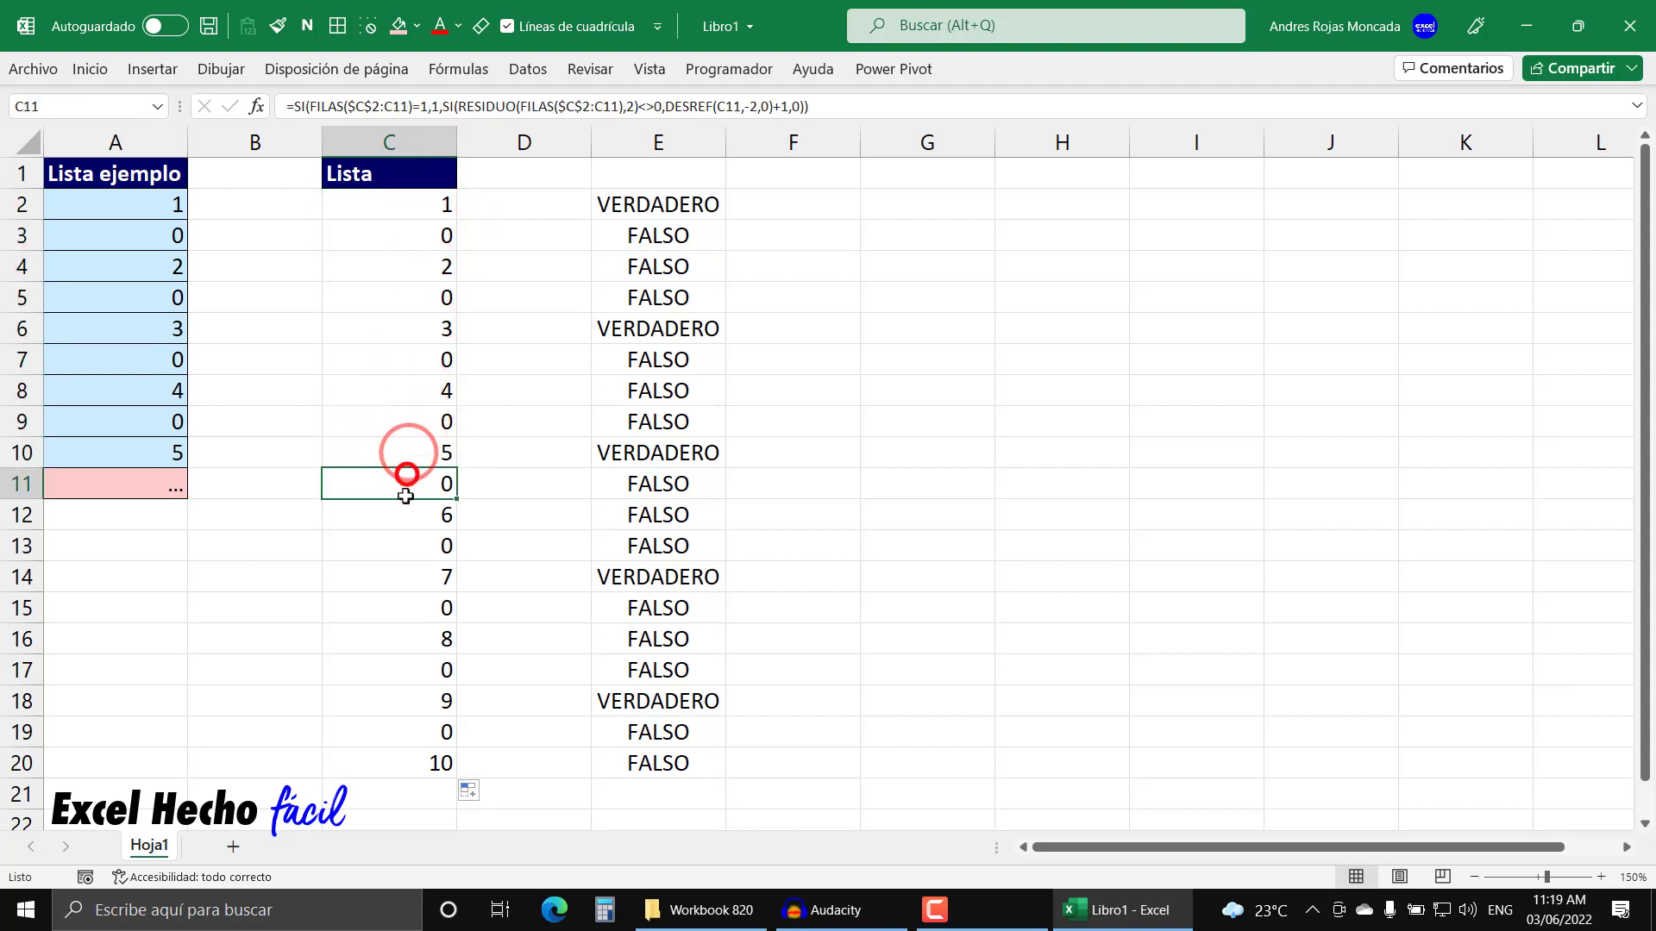
{"action": "left_click", "coordinate": [401, 512]}
{"action": "left_click", "coordinate": [399, 543]}
{"action": "left_click", "coordinate": [397, 578]}
{"action": "left_click", "coordinate": [395, 614]}
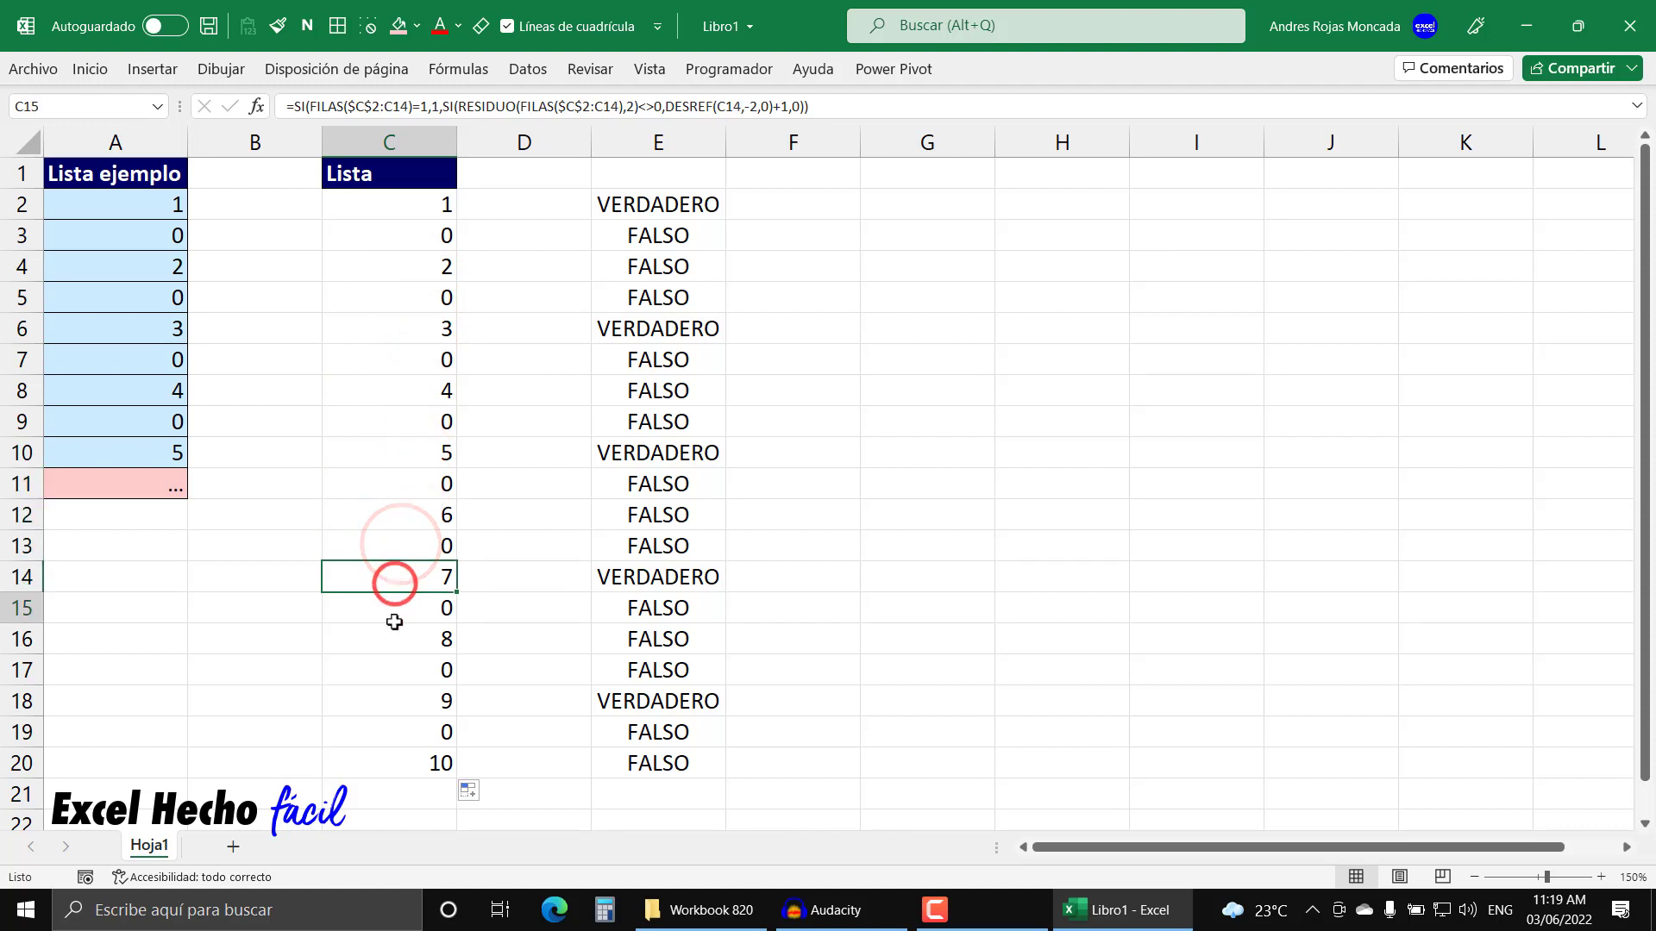
{"action": "left_click", "coordinate": [393, 643]}
{"action": "left_click", "coordinate": [392, 673]}
{"action": "left_click", "coordinate": [391, 698]}
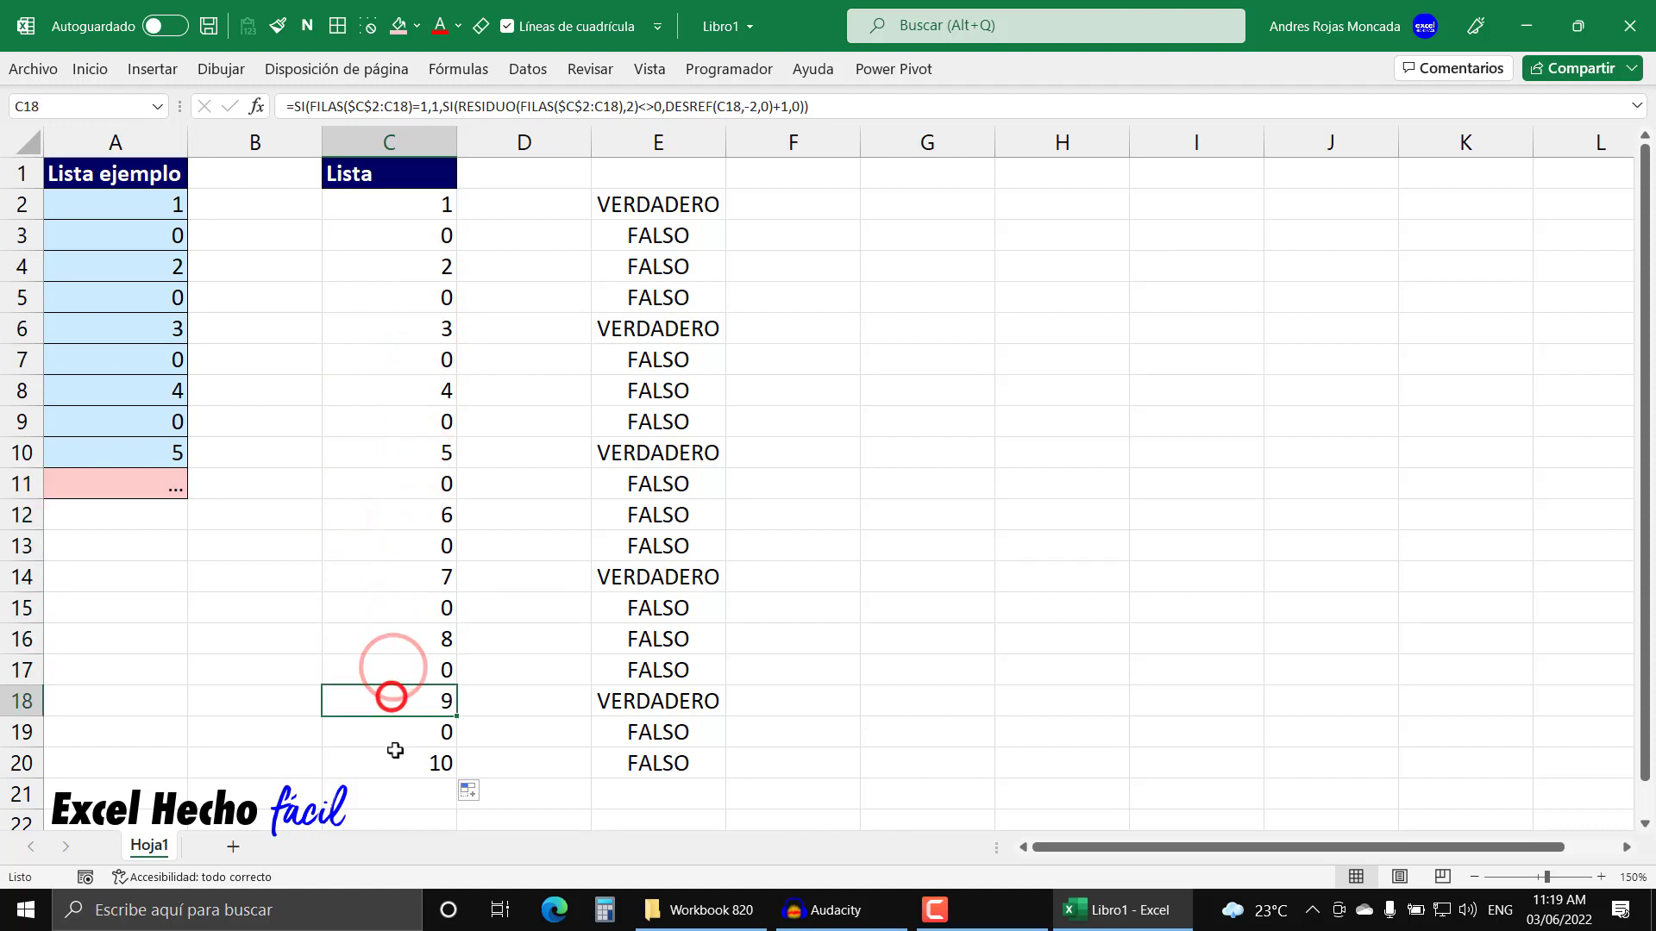
{"action": "left_click", "coordinate": [395, 750]}
{"action": "left_click", "coordinate": [399, 735]}
{"action": "left_click", "coordinate": [404, 754]}
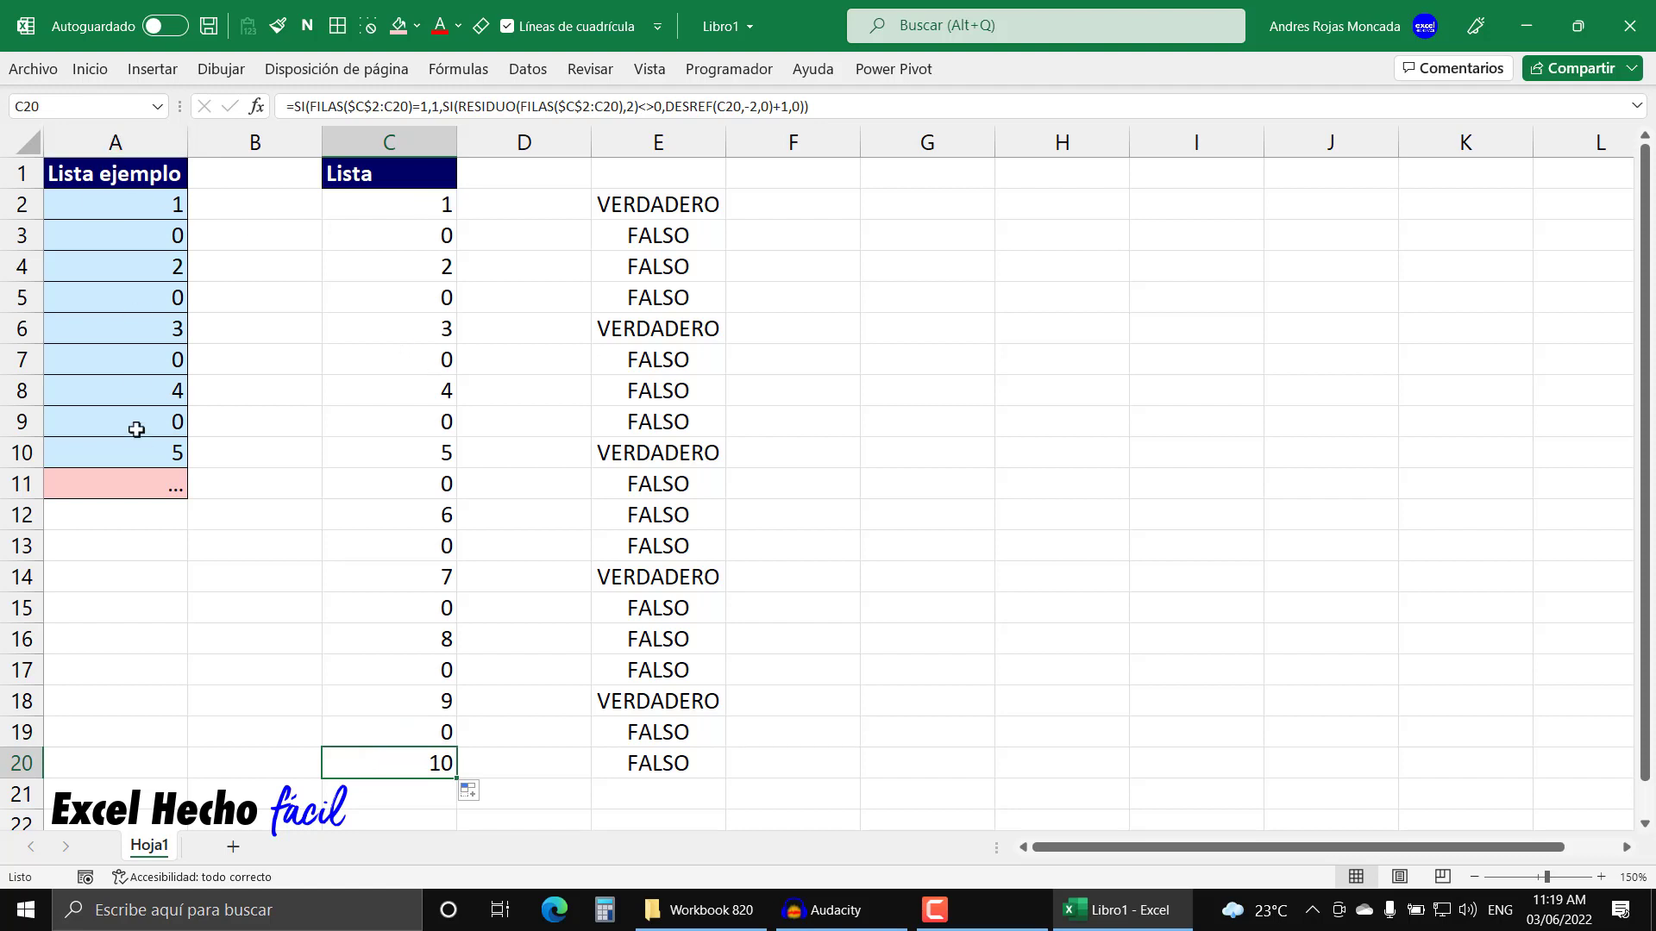
Enter =FORMULATEXTO(C2) in G2.
{"action": "left_click", "coordinate": [867, 210]}
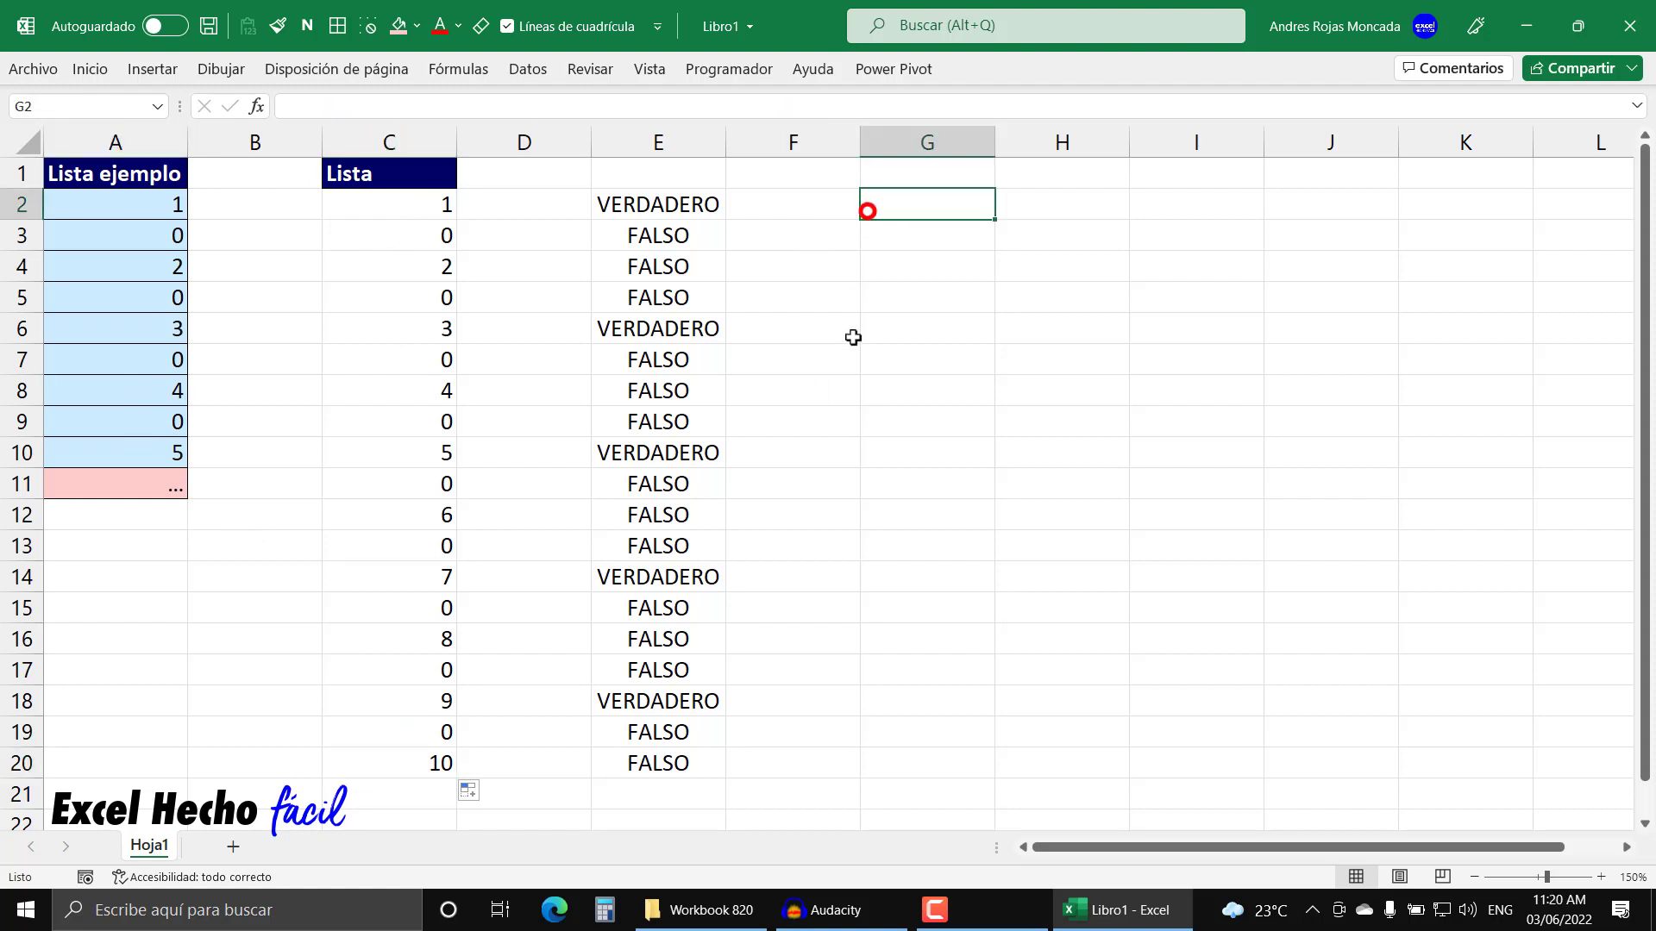
{"action": "type", "text": "=for"}
{"action": "key", "text": "Tab"}
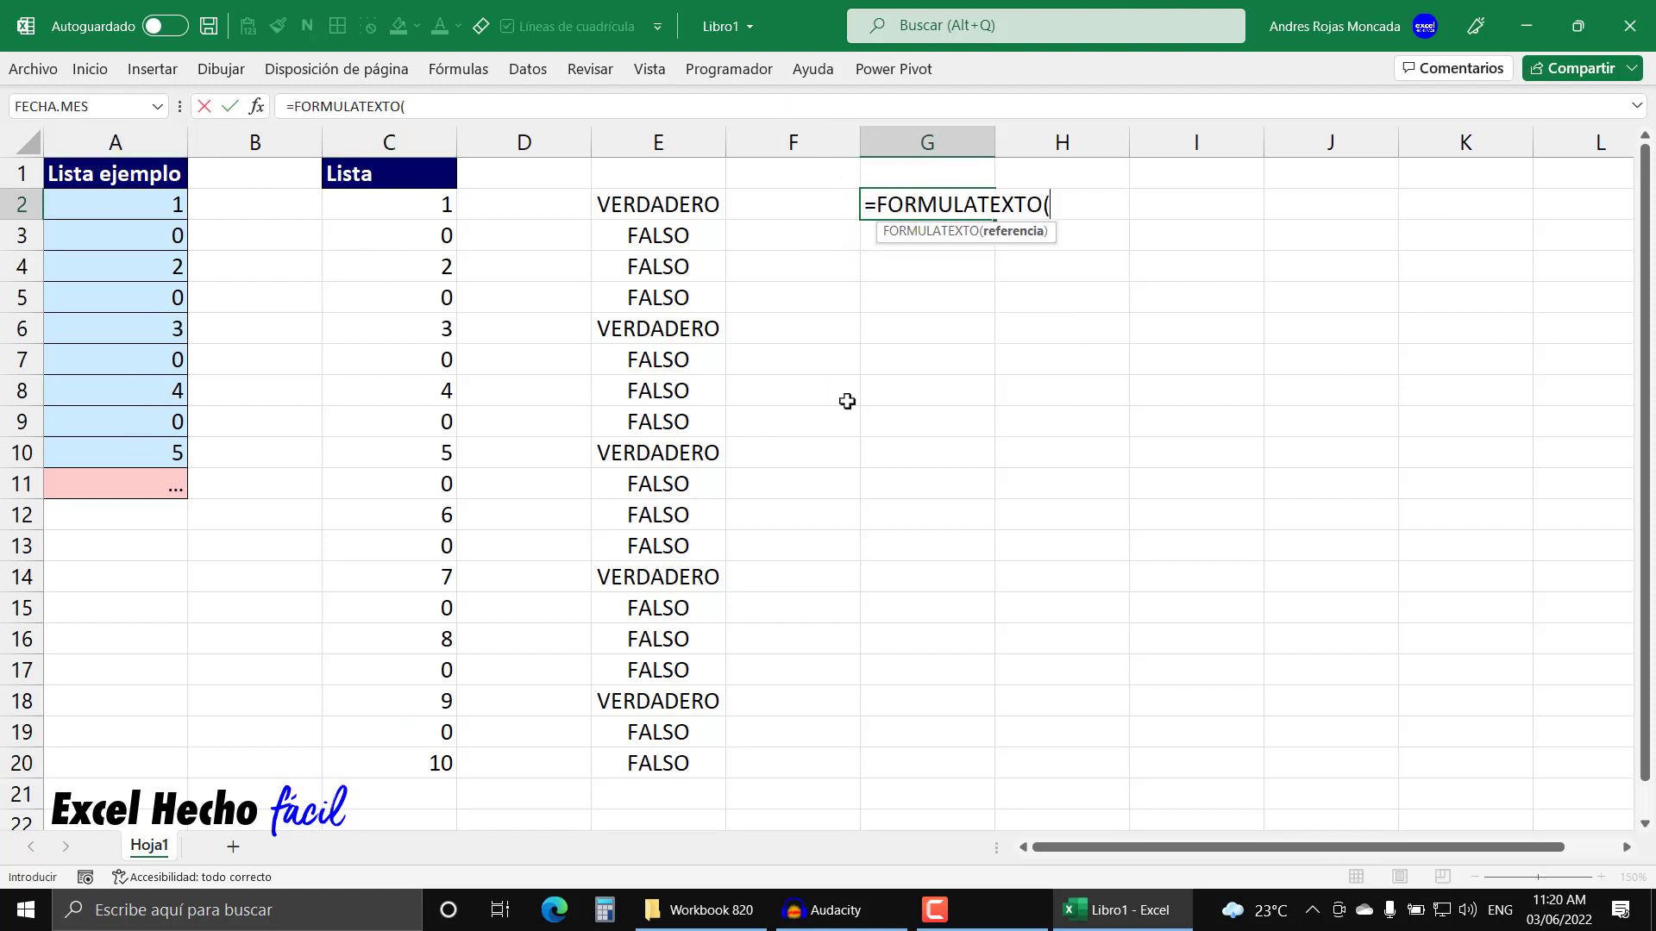
{"action": "key", "text": "Left"}
{"action": "key", "text": "Left"}
{"action": "key", "text": "Left"}
{"action": "key", "text": "Return"}
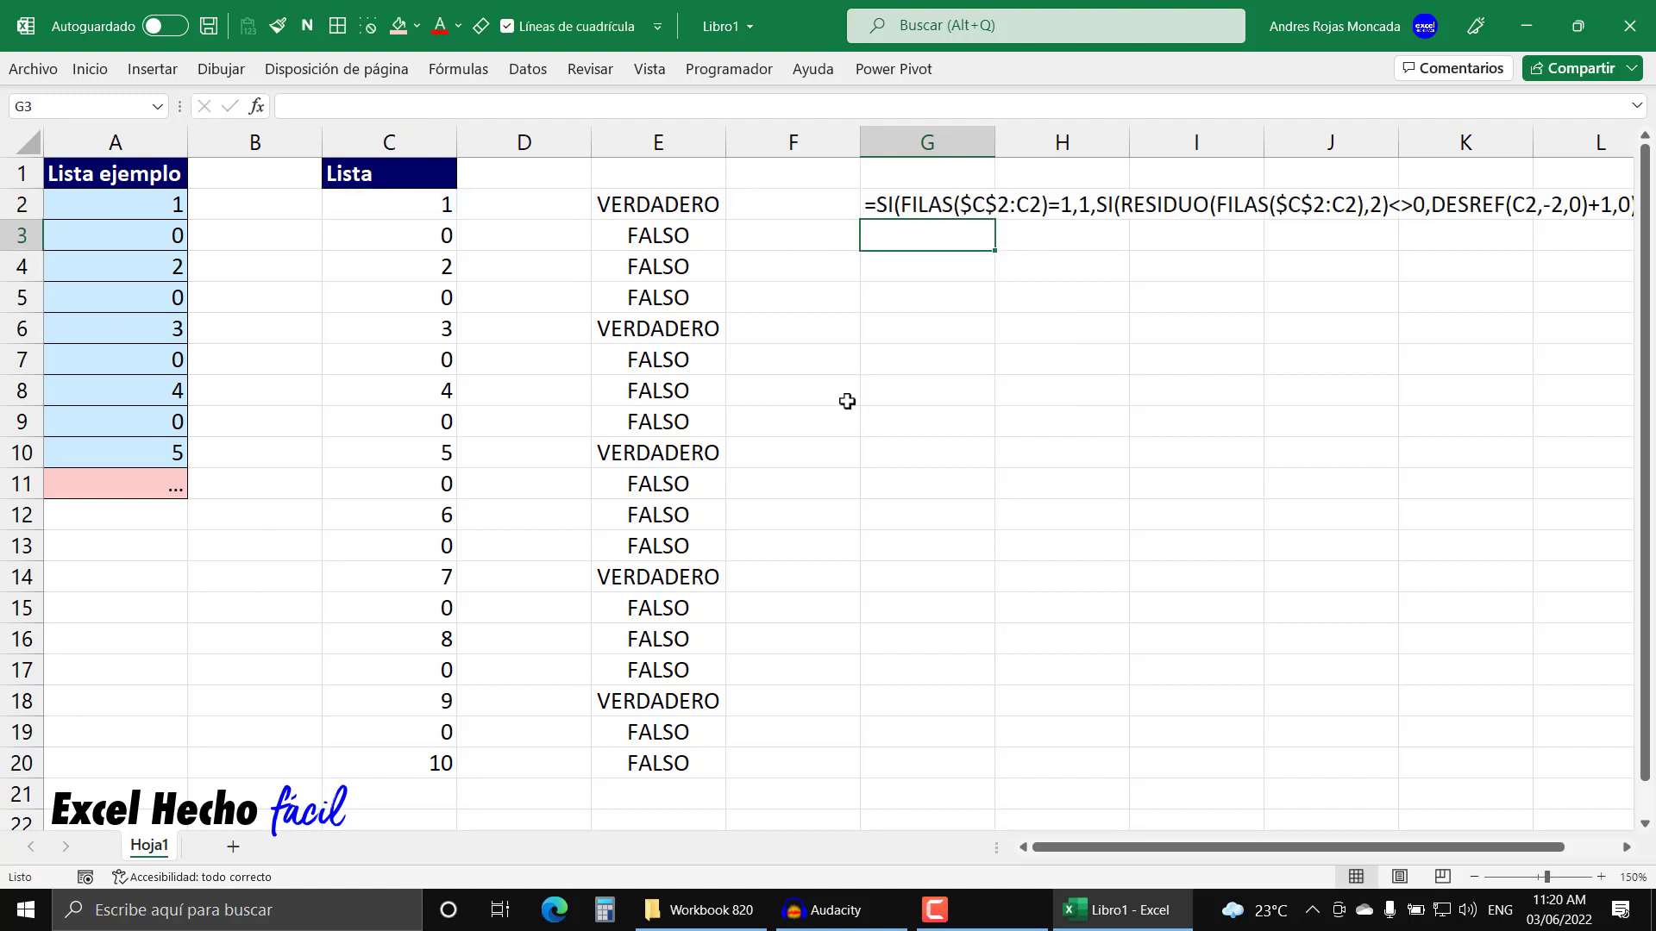
Merge G2:K3 with wrapped, aligned, blue formula text.
{"action": "left_click_drag", "start_coordinate": [889, 208], "coordinate": [1449, 232]}
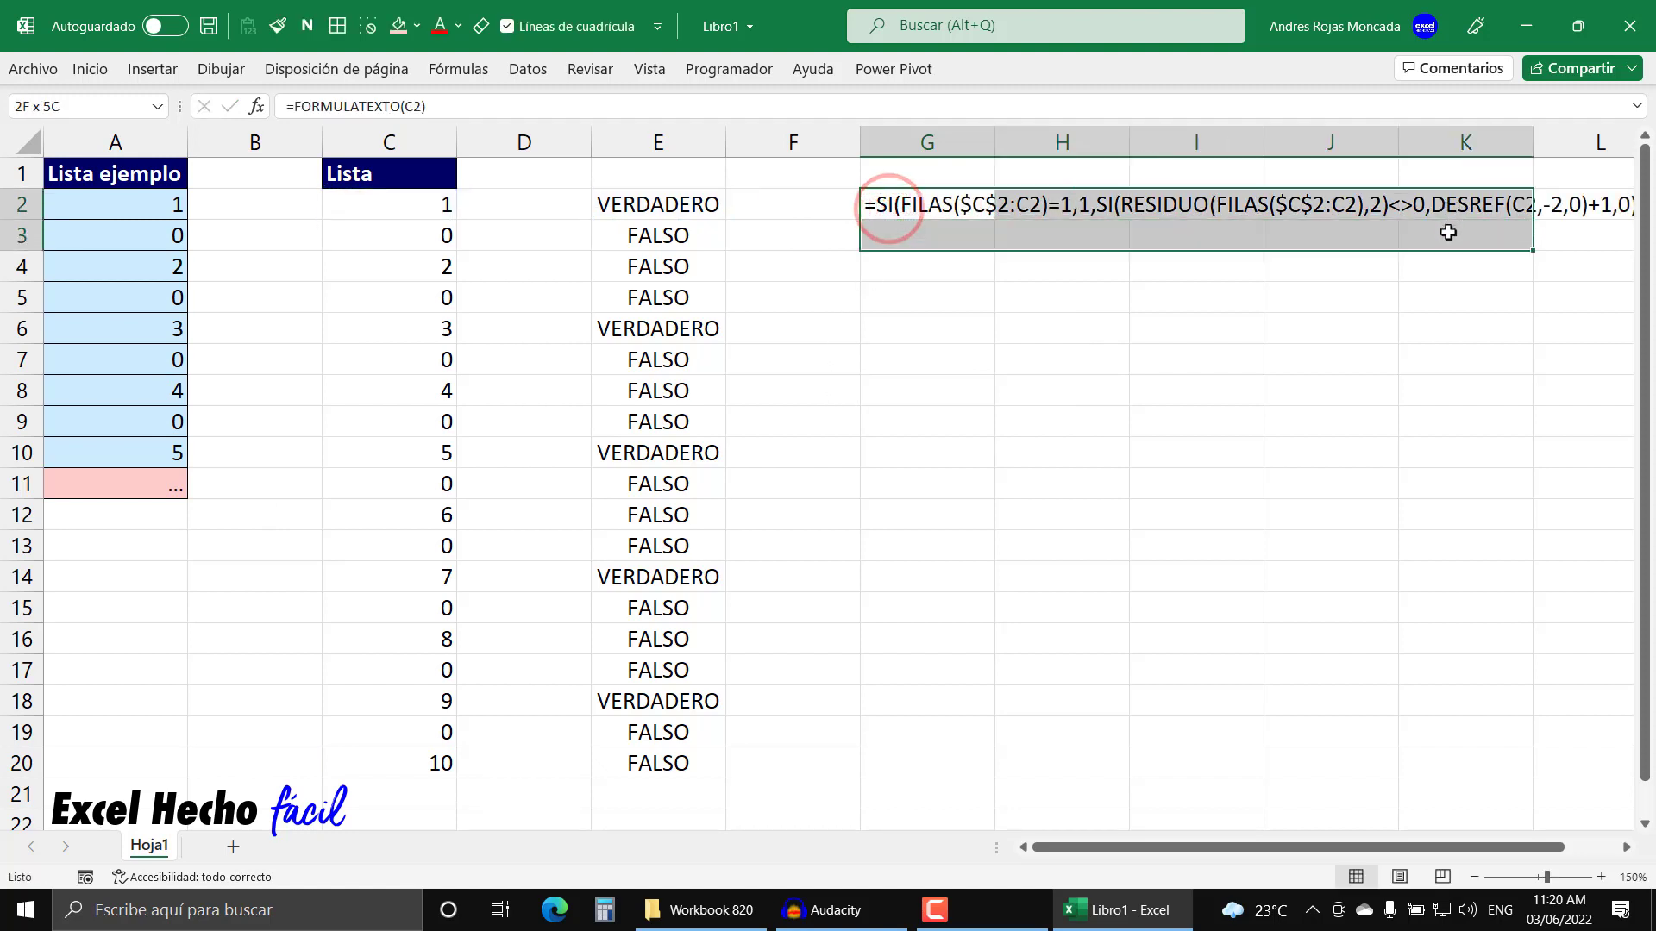
{"action": "left_click", "coordinate": [90, 69]}
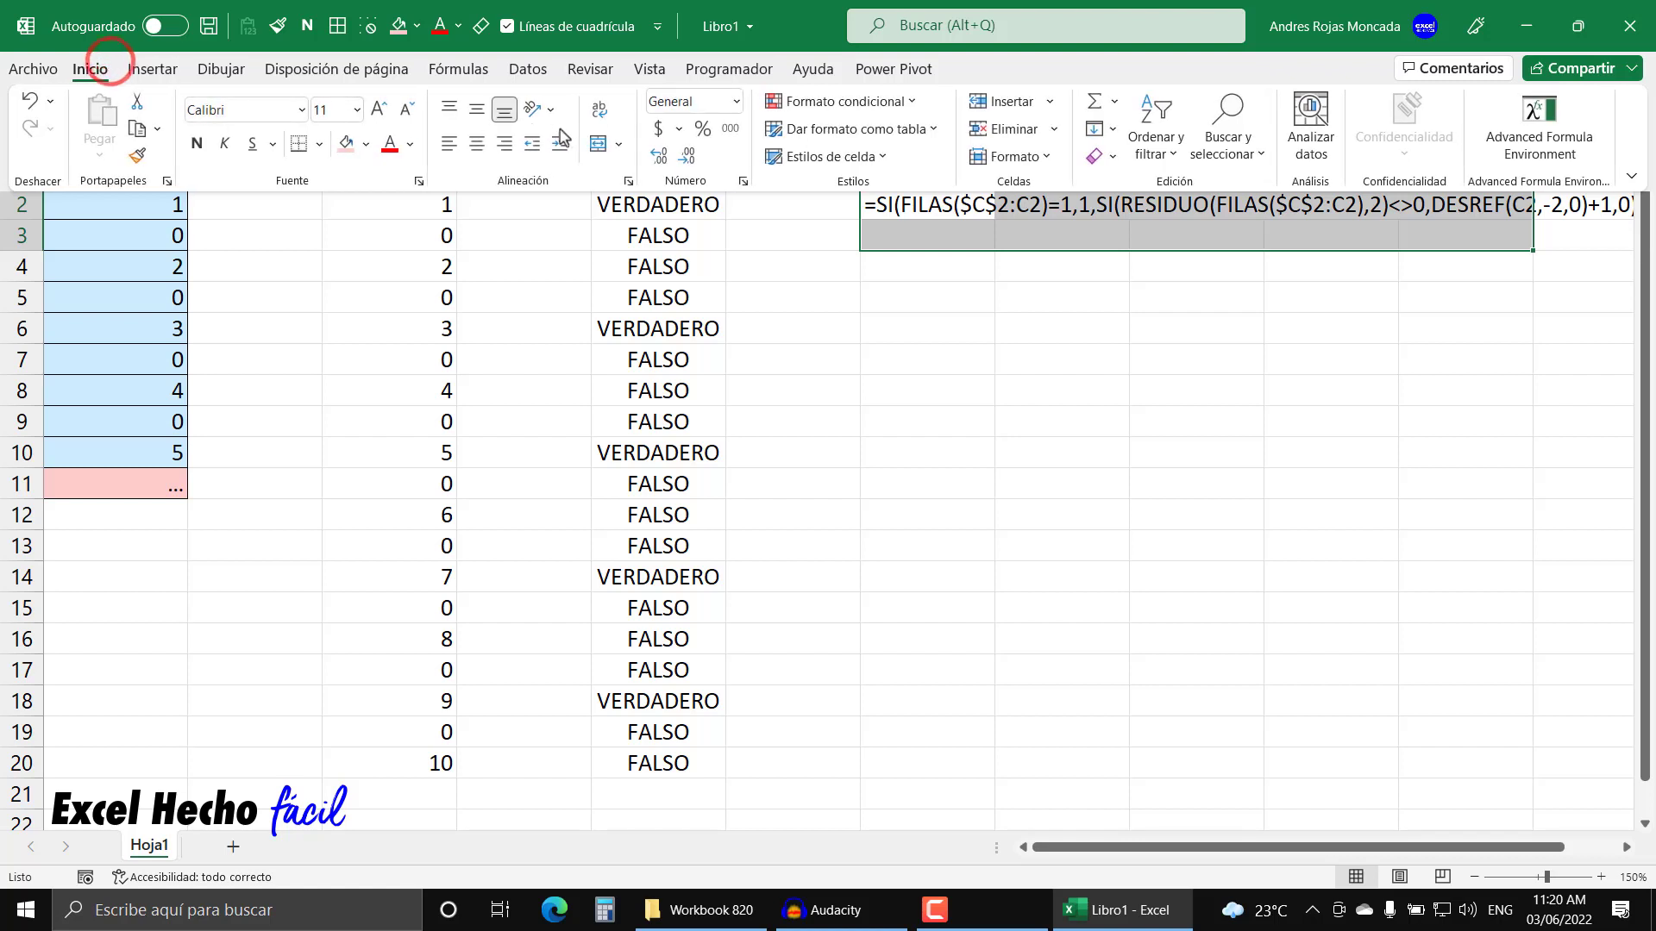
{"action": "left_click", "coordinate": [595, 143]}
{"action": "left_click", "coordinate": [599, 112]}
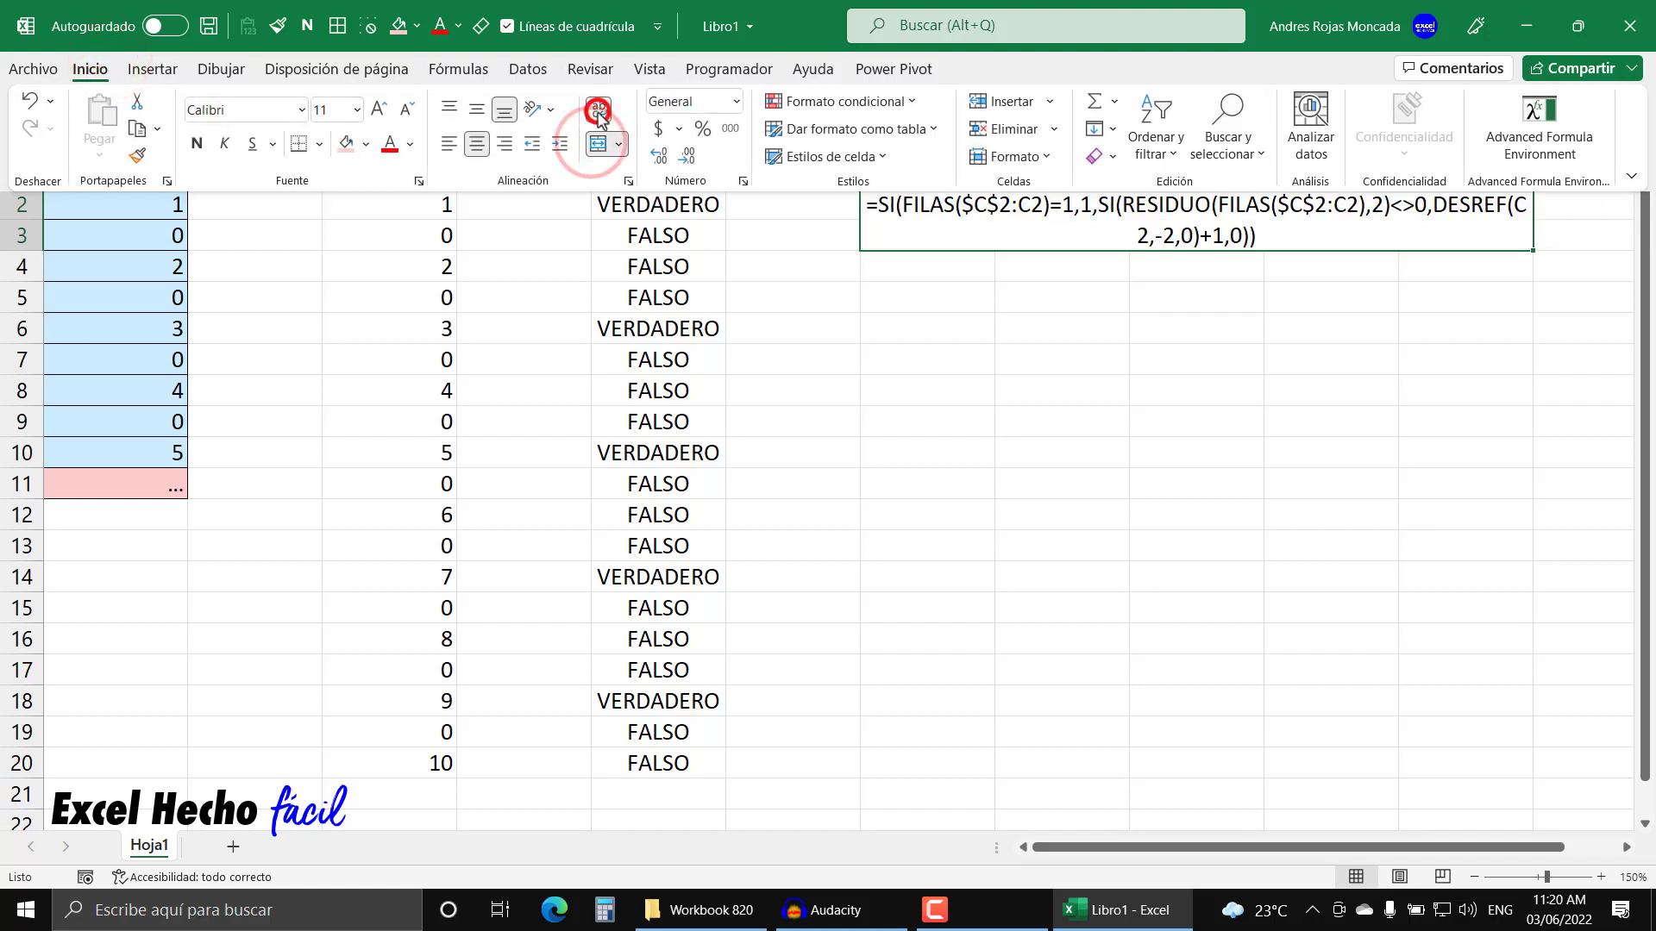
{"action": "left_click", "coordinate": [477, 143]}
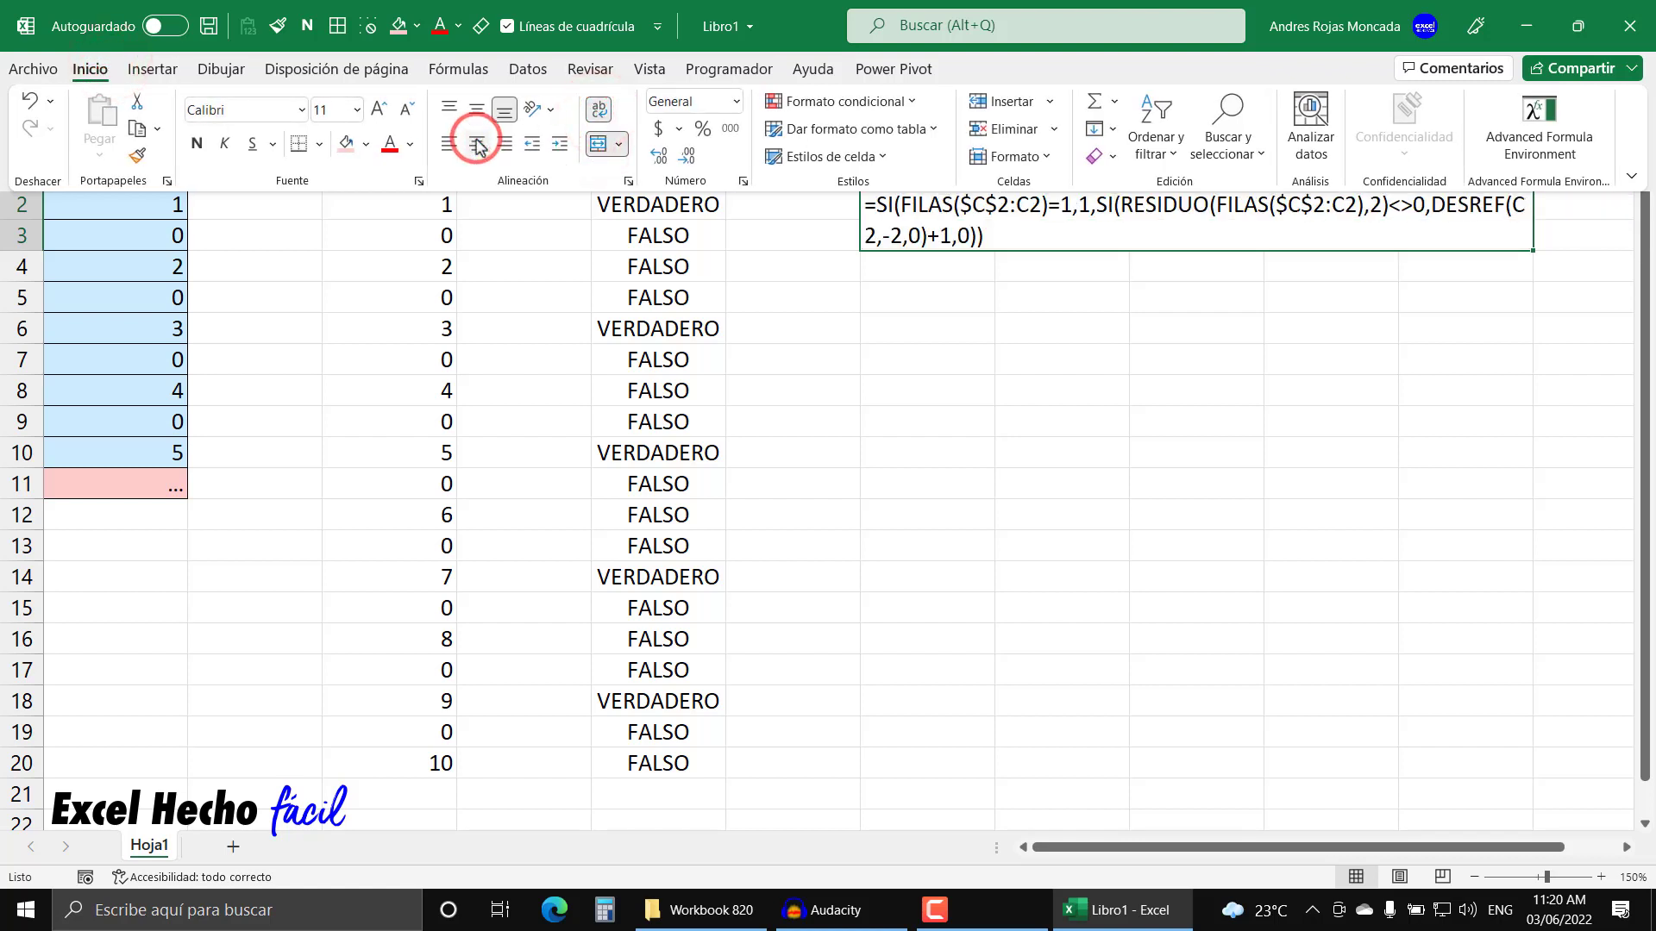
{"action": "left_click", "coordinate": [458, 26]}
{"action": "left_click", "coordinate": [552, 262]}
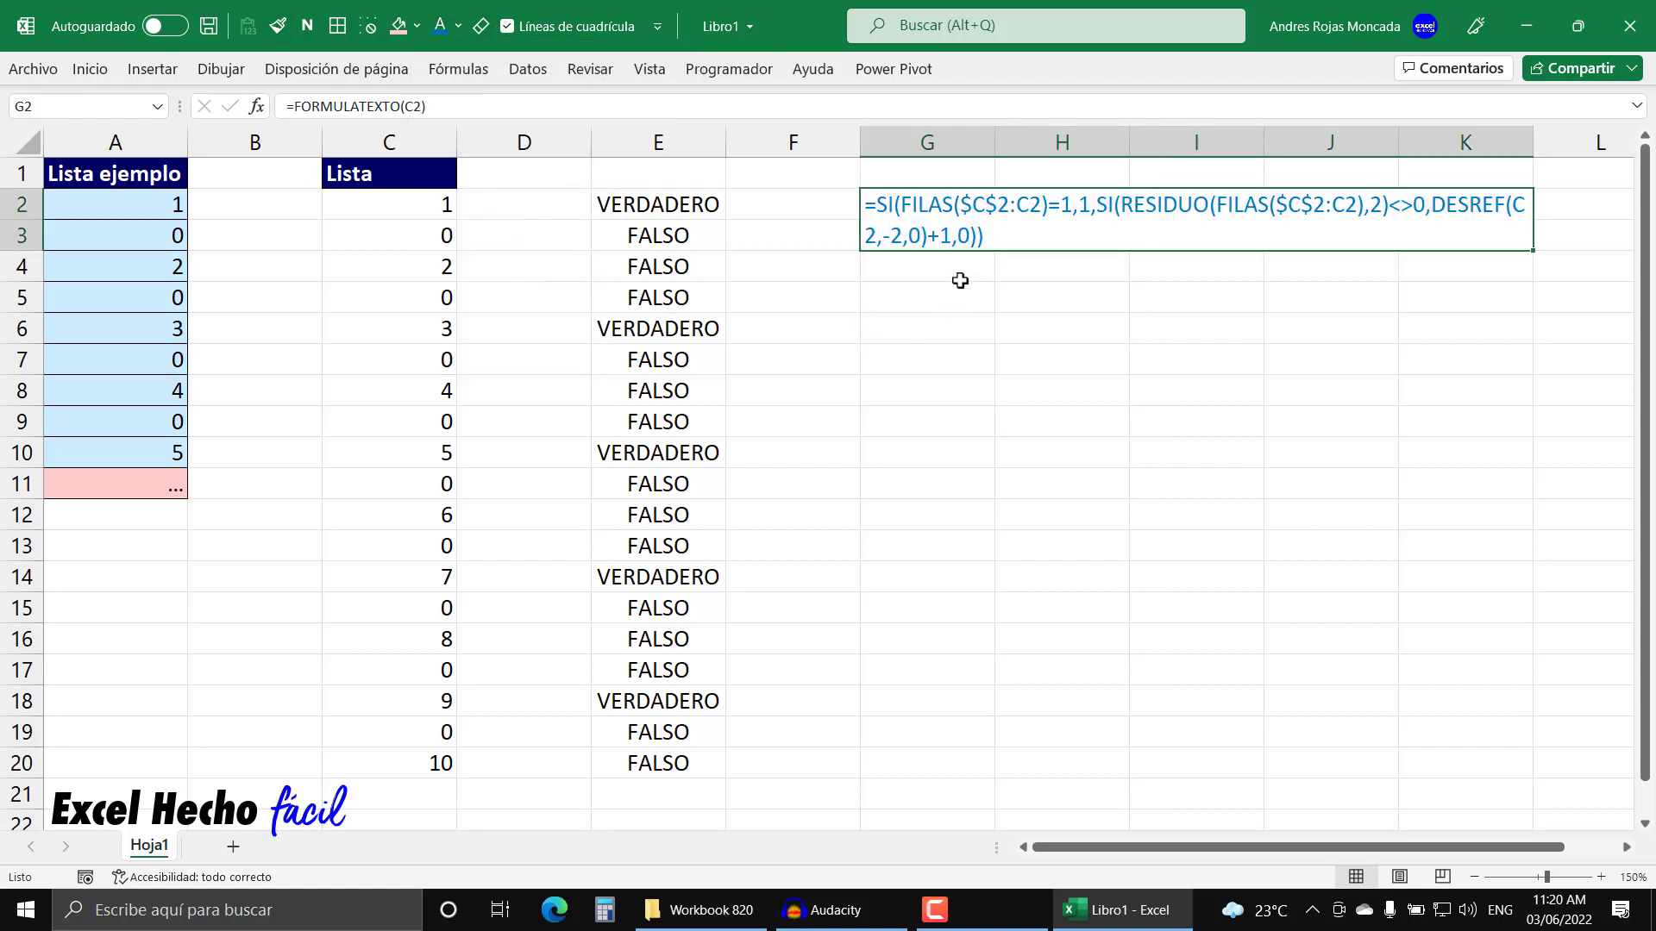
Add a bold 'Formula' heading in G1.
{"action": "left_click", "coordinate": [942, 174]}
{"action": "type", "text": "Form"}
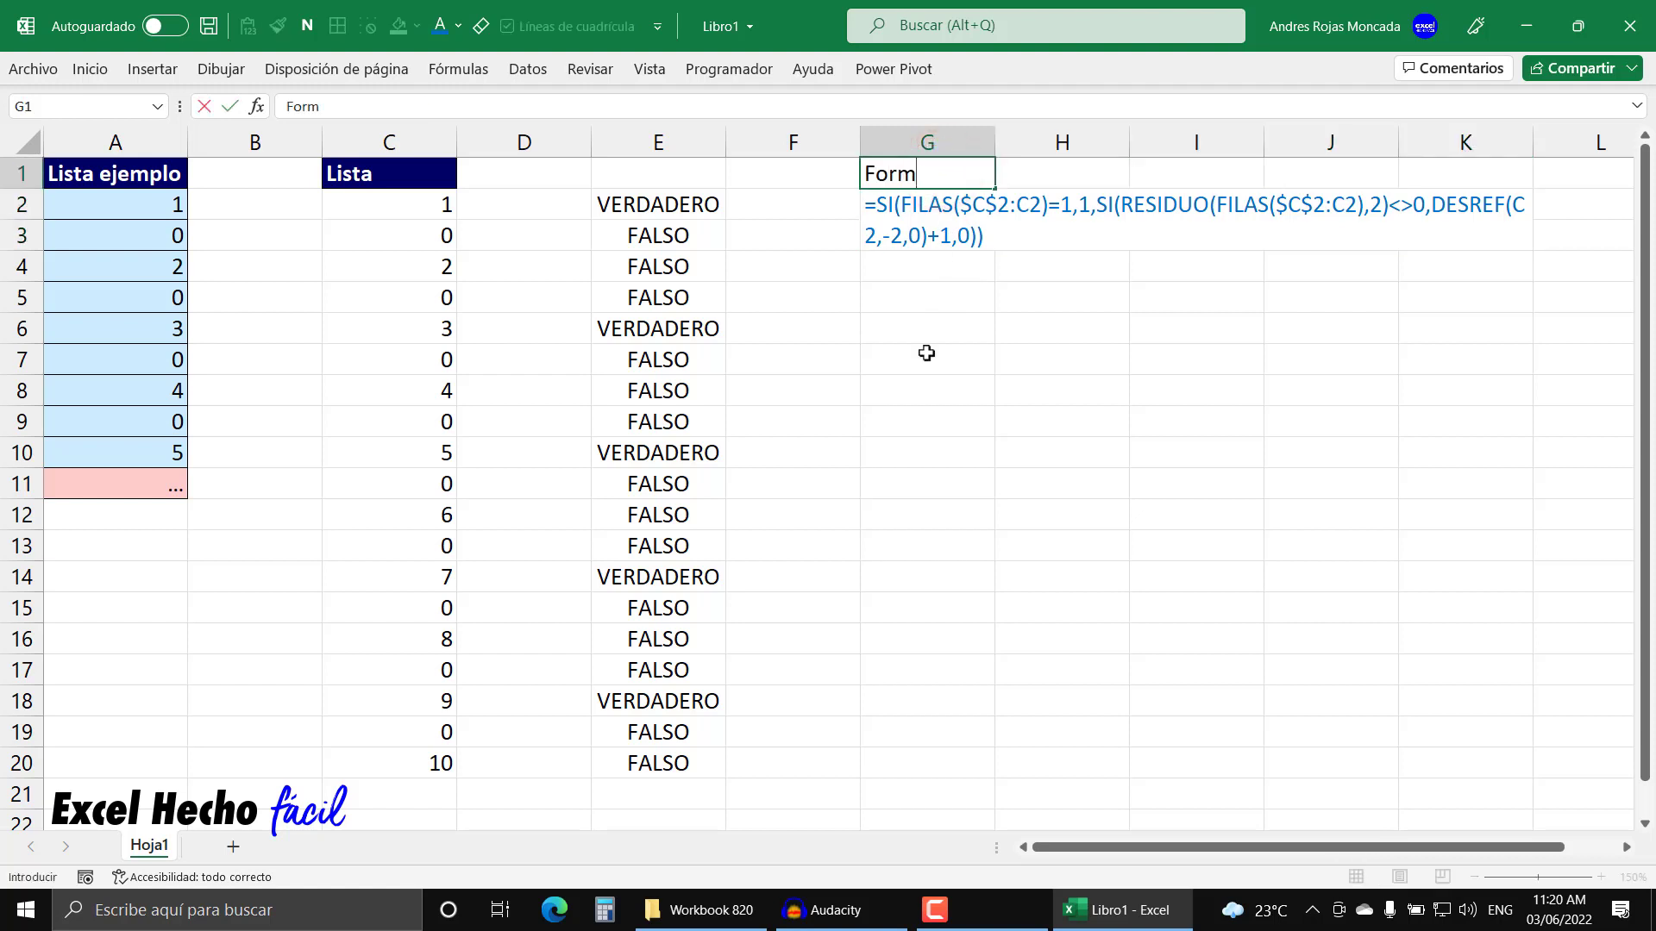
{"action": "type", "text": "ula"}
{"action": "key", "text": "Return"}
{"action": "key", "text": "Up"}
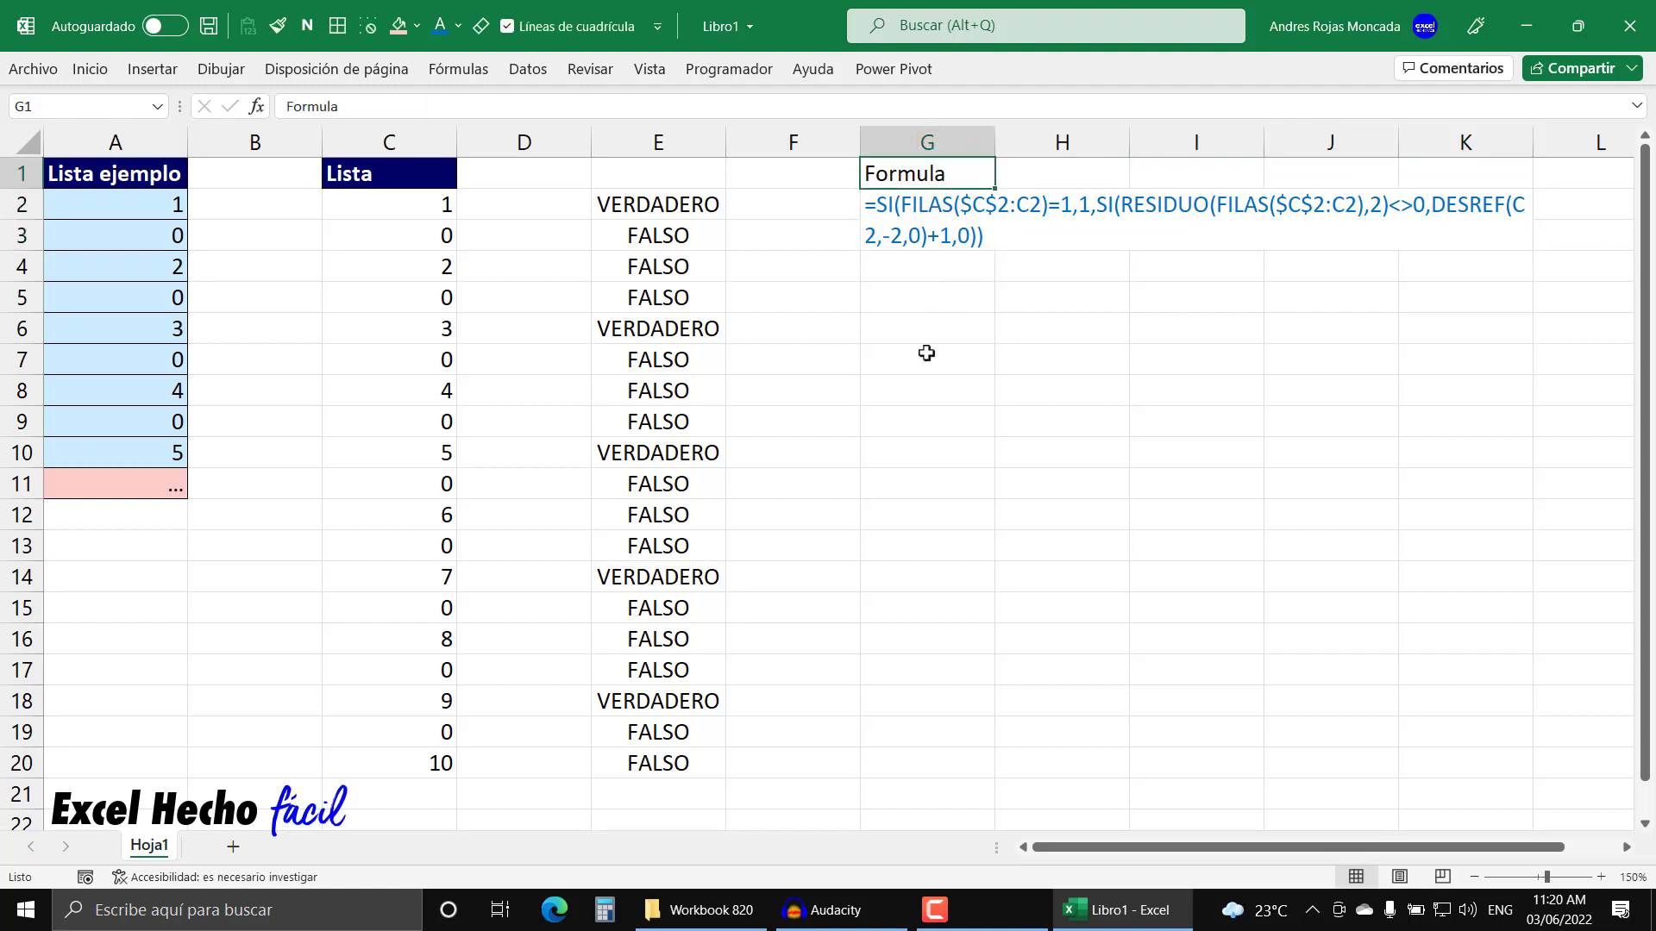
{"action": "left_click", "coordinate": [306, 26]}
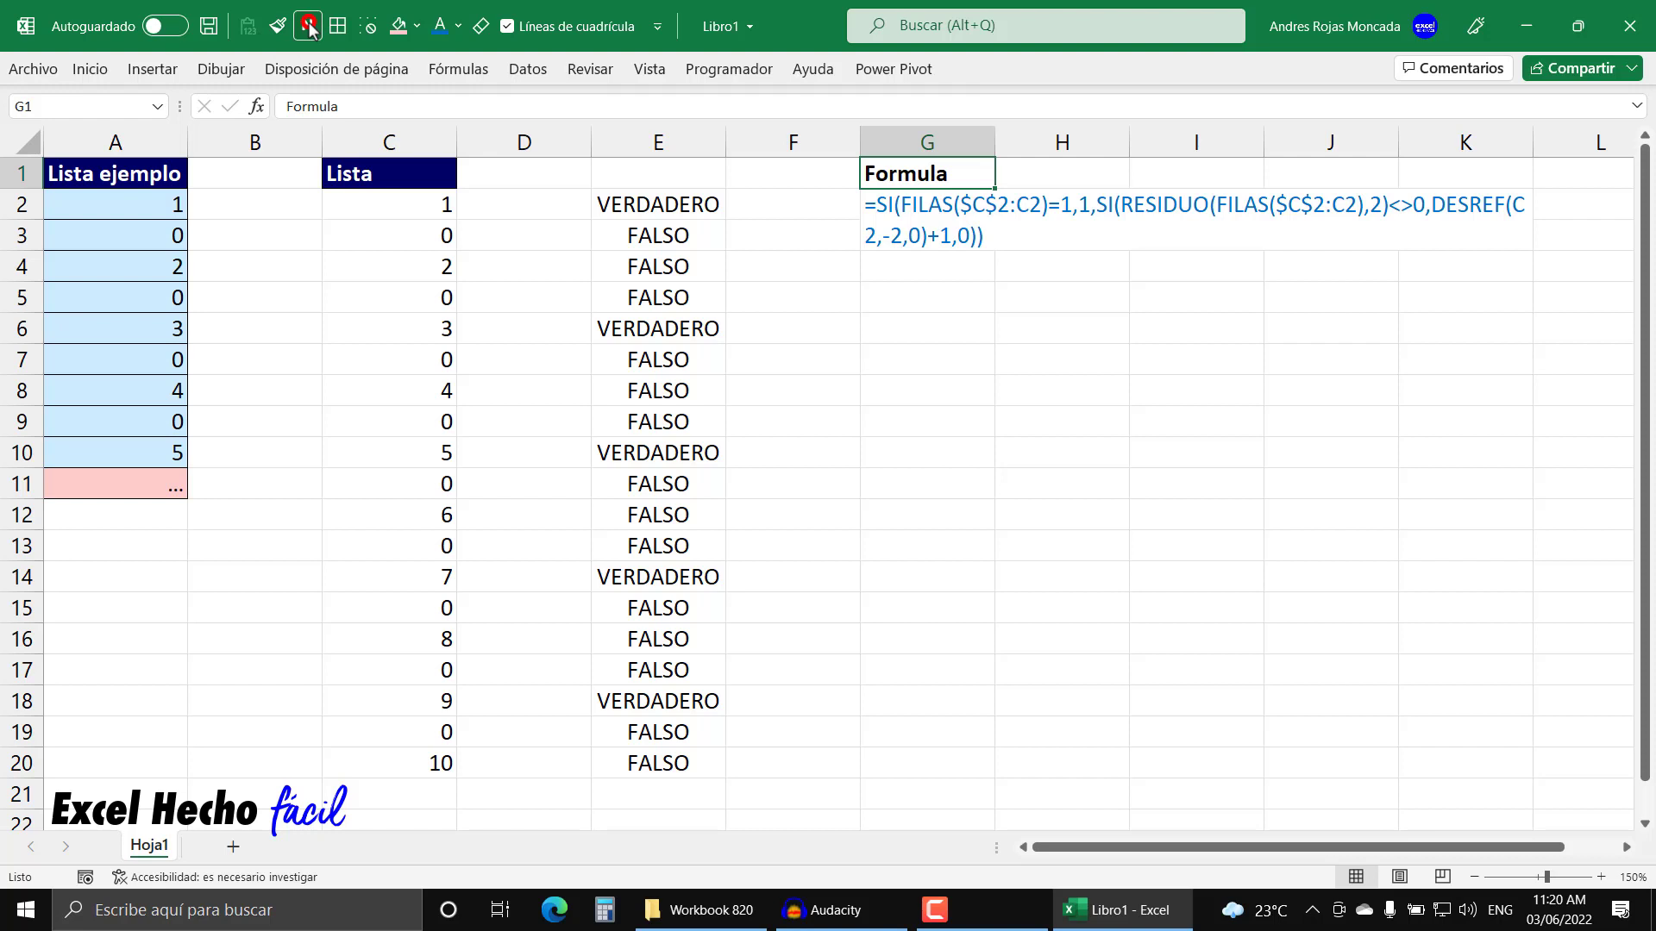
{"action": "left_click", "coordinate": [946, 221]}
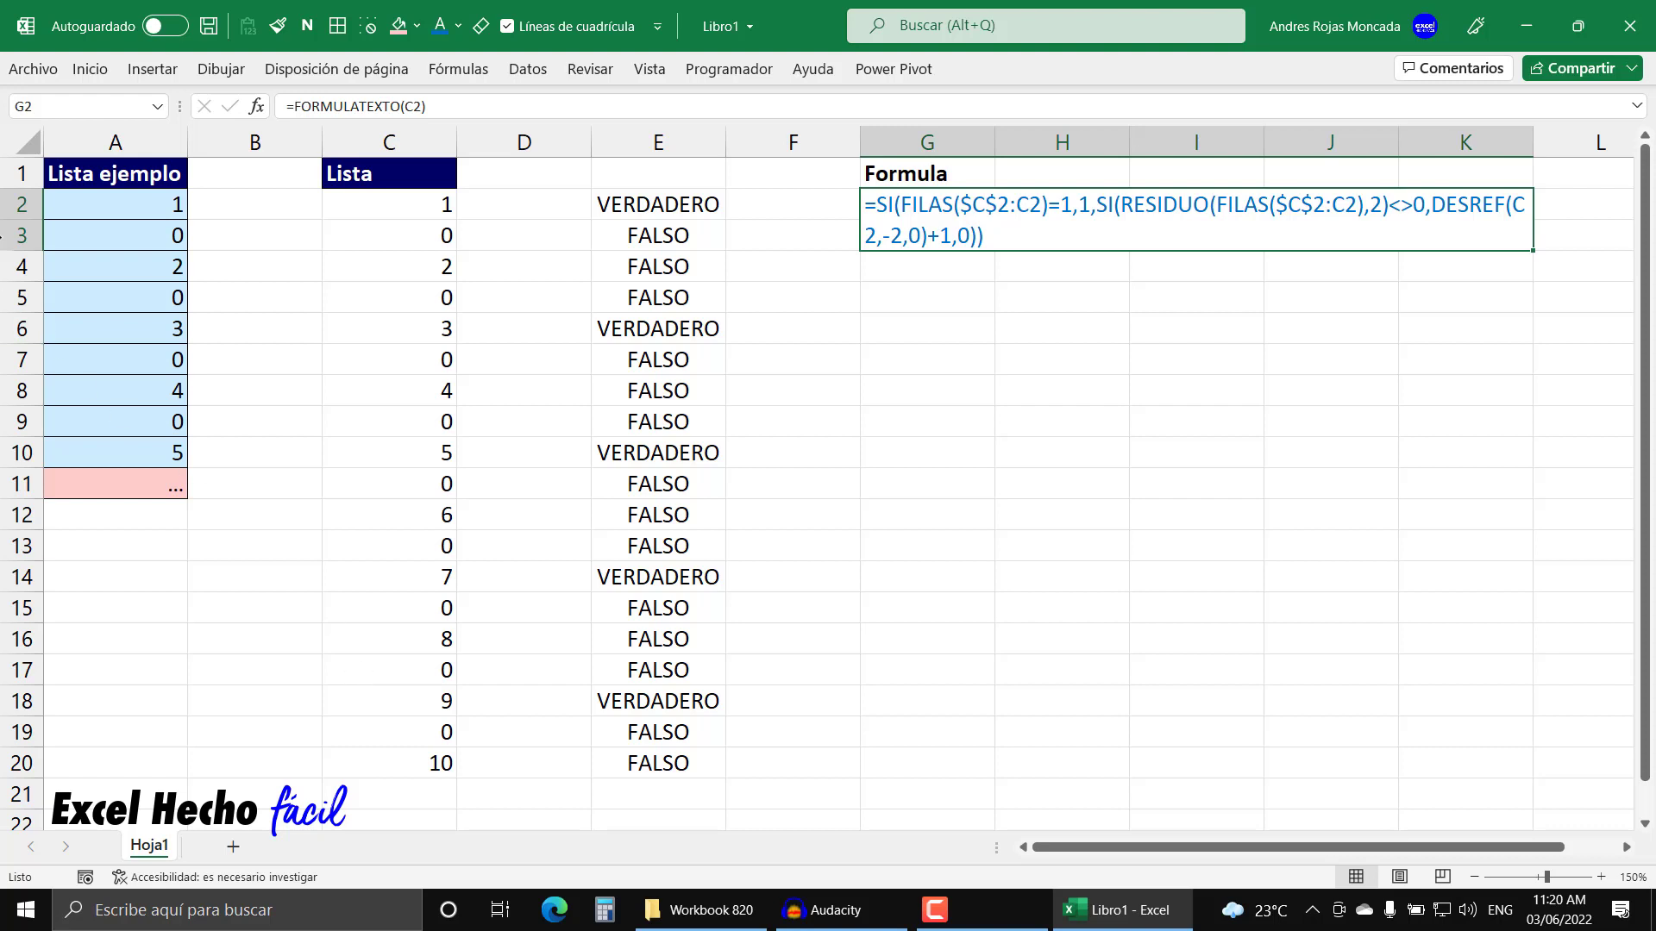
{"action": "left_click", "coordinate": [19, 205]}
{"action": "left_click", "coordinate": [17, 266], "text": "ctrl"}
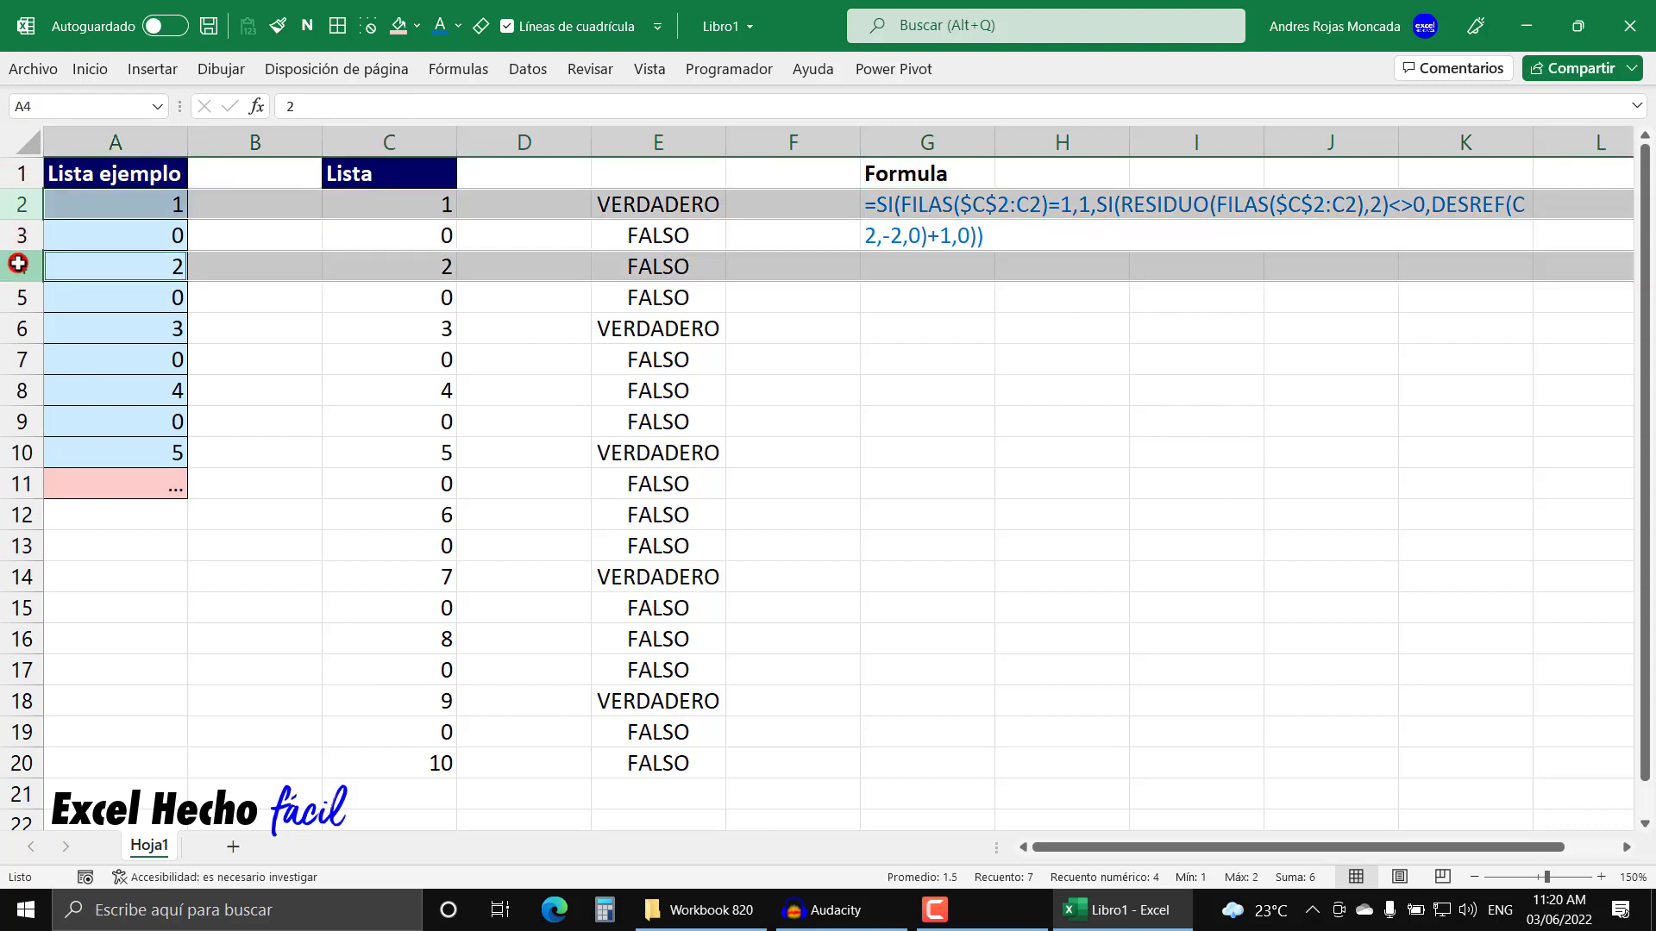
{"action": "left_click", "coordinate": [16, 329], "text": "ctrl"}
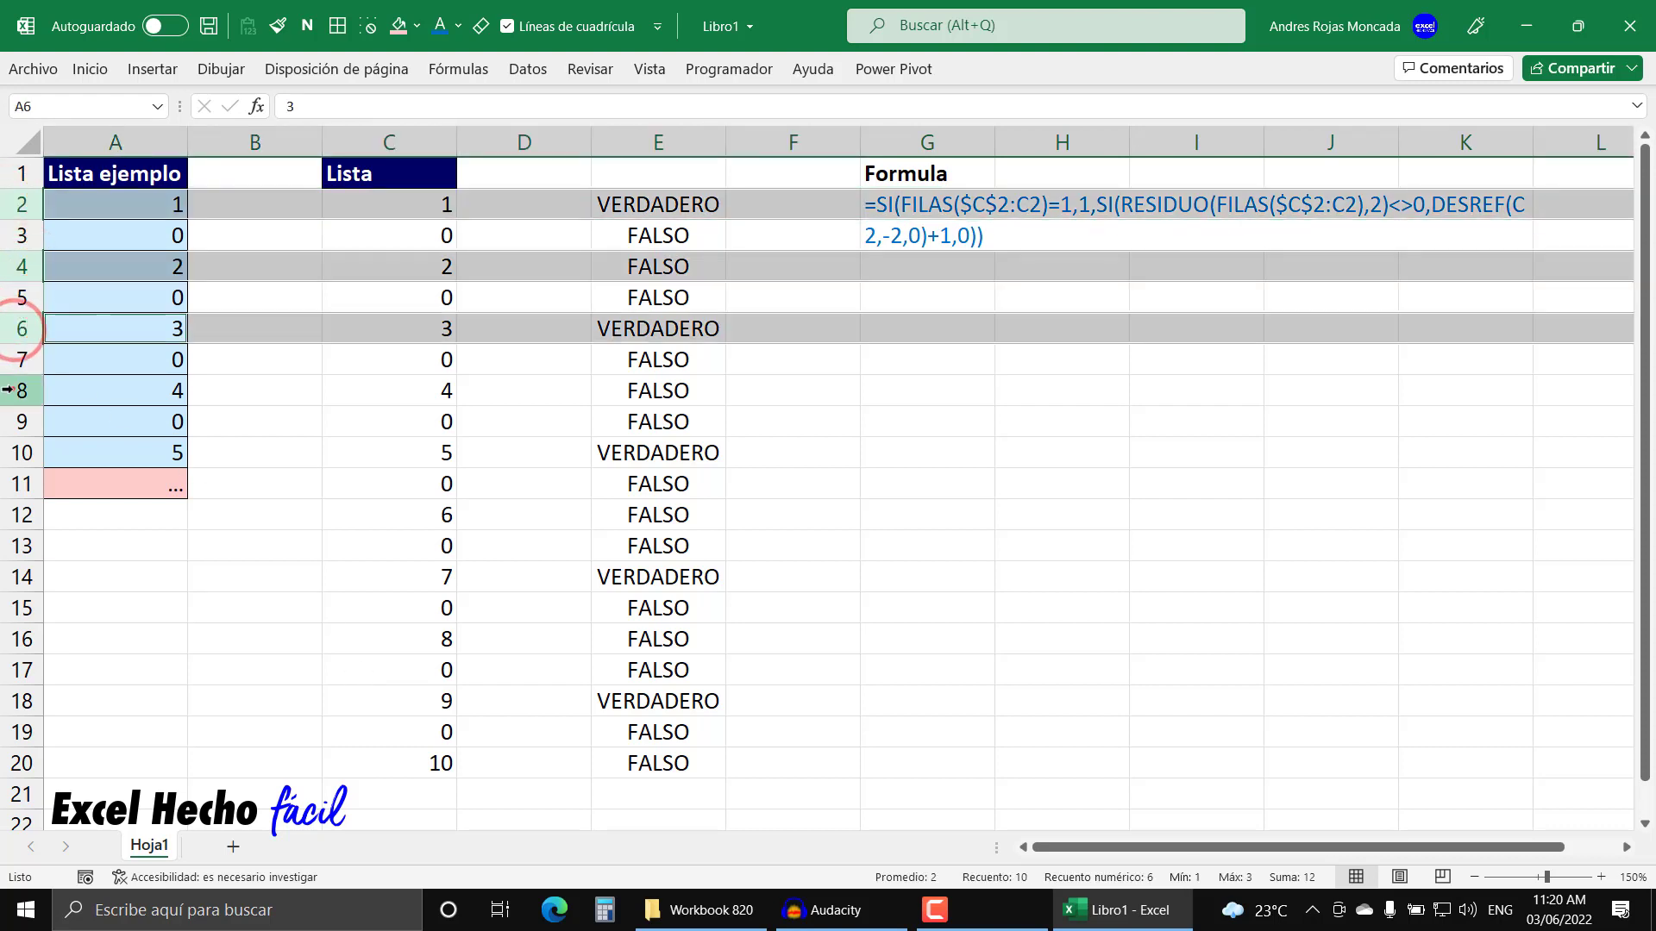
{"action": "left_click", "coordinate": [17, 390], "text": "ctrl"}
{"action": "left_click", "coordinate": [17, 453], "text": "ctrl"}
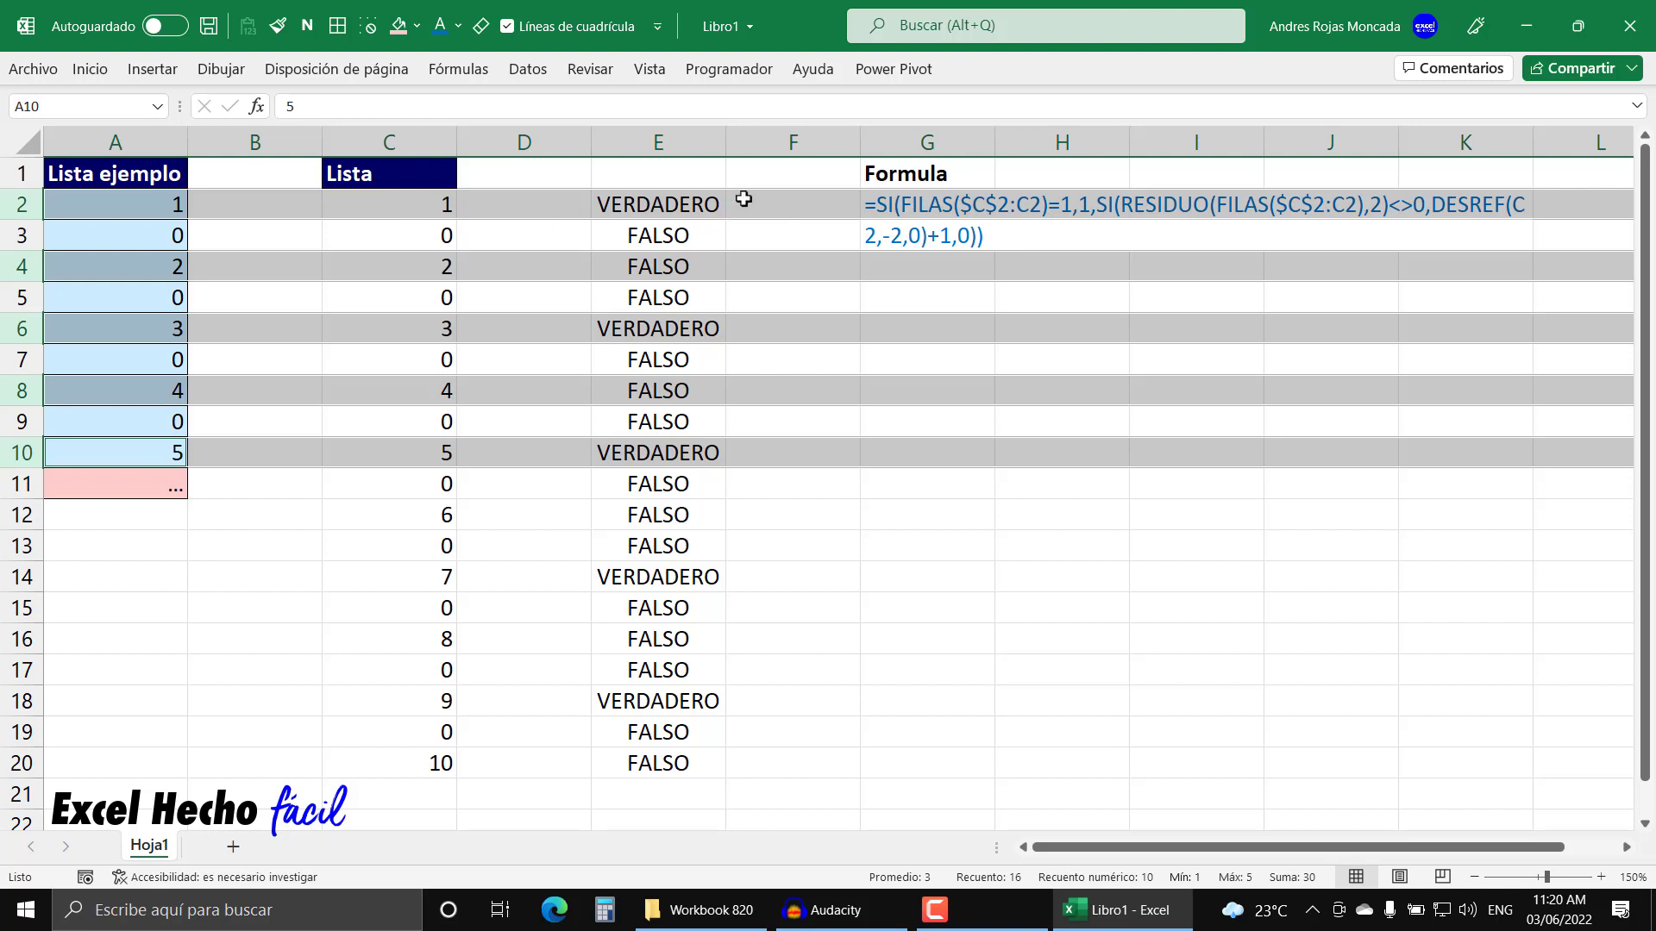
{"action": "left_click", "coordinate": [908, 176]}
{"action": "left_click", "coordinate": [912, 298]}
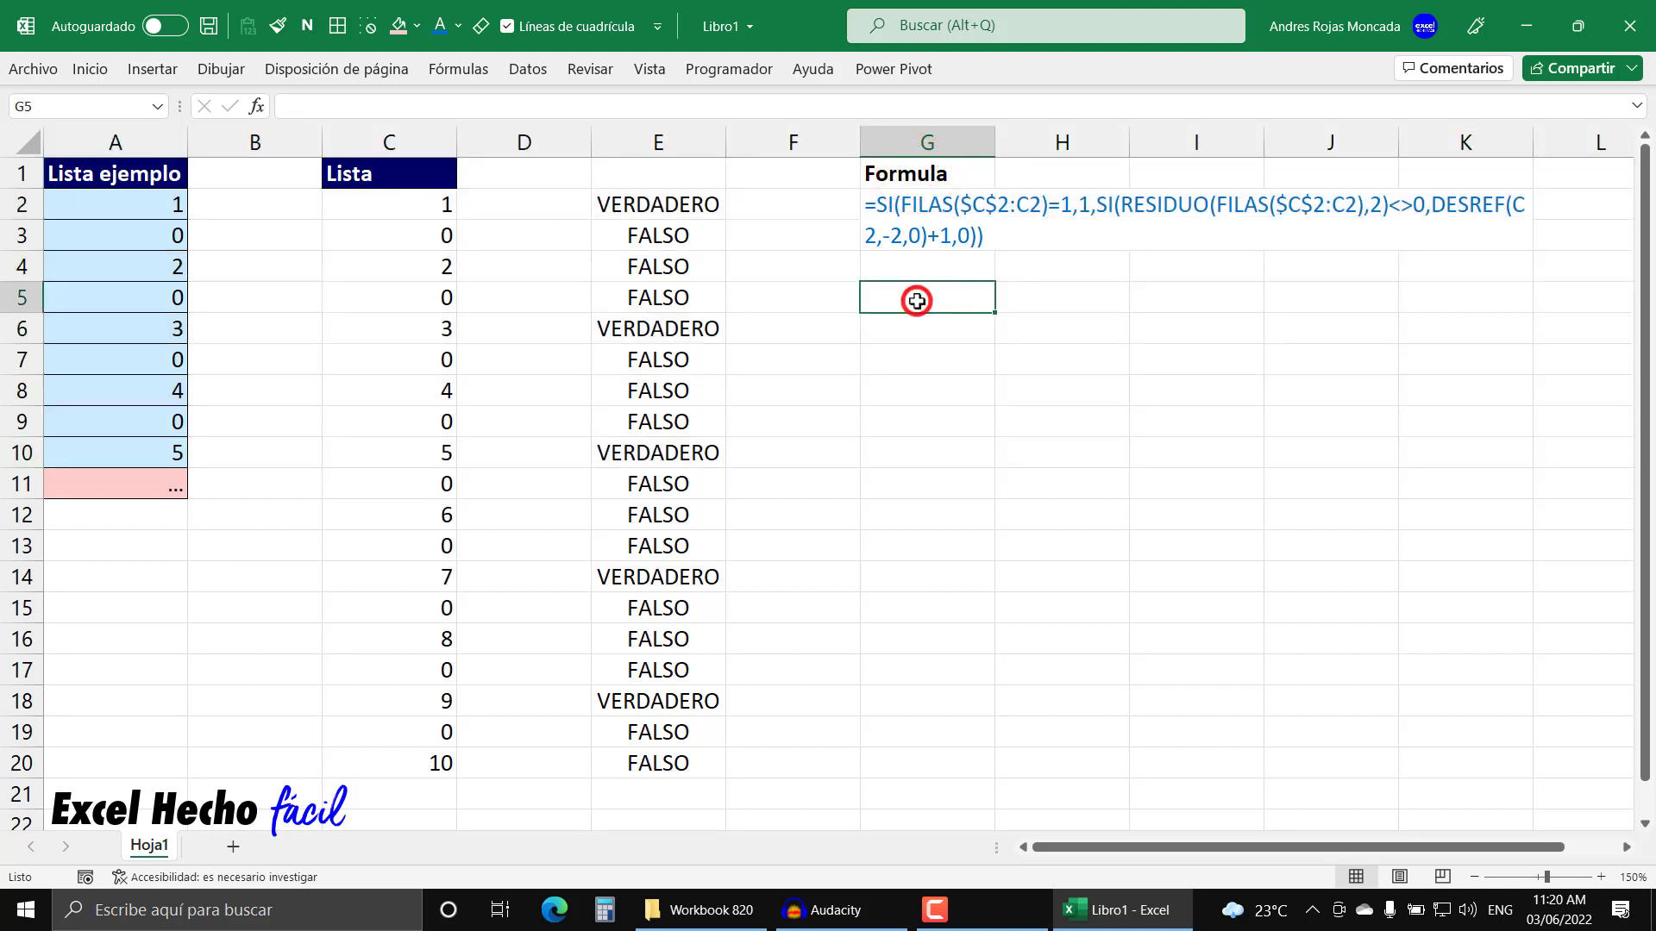